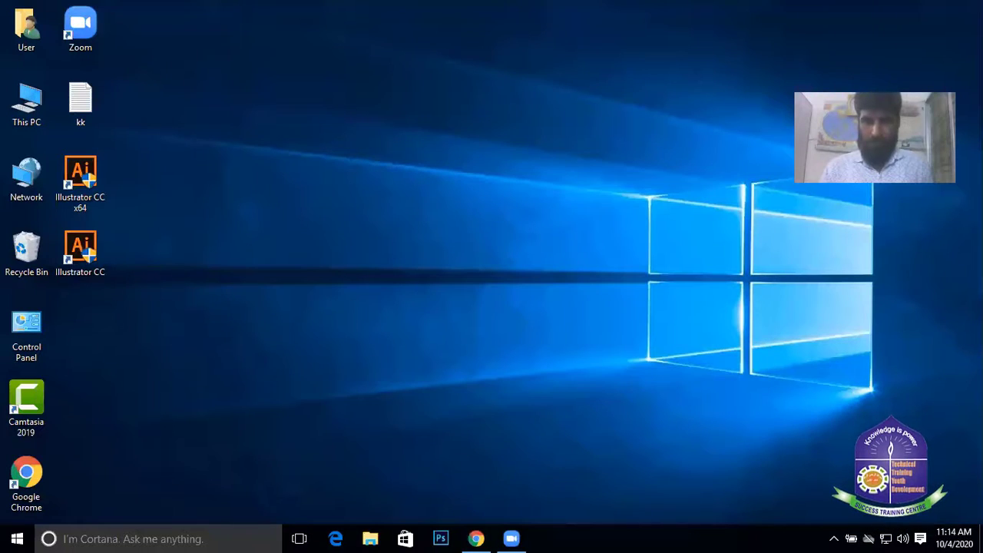
- Refresh the desktop several times from its right-click menu
right_click(476, 97)
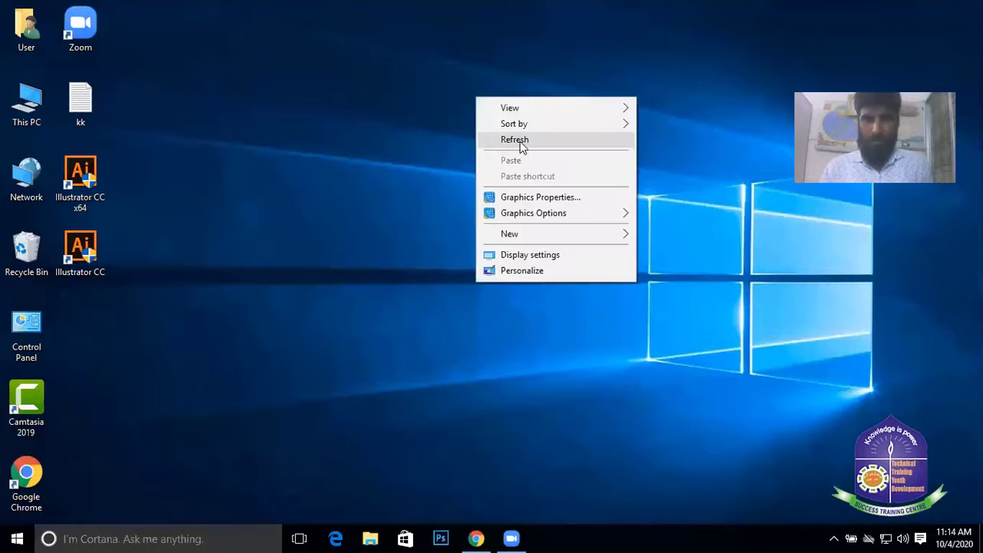
left_click(518, 138)
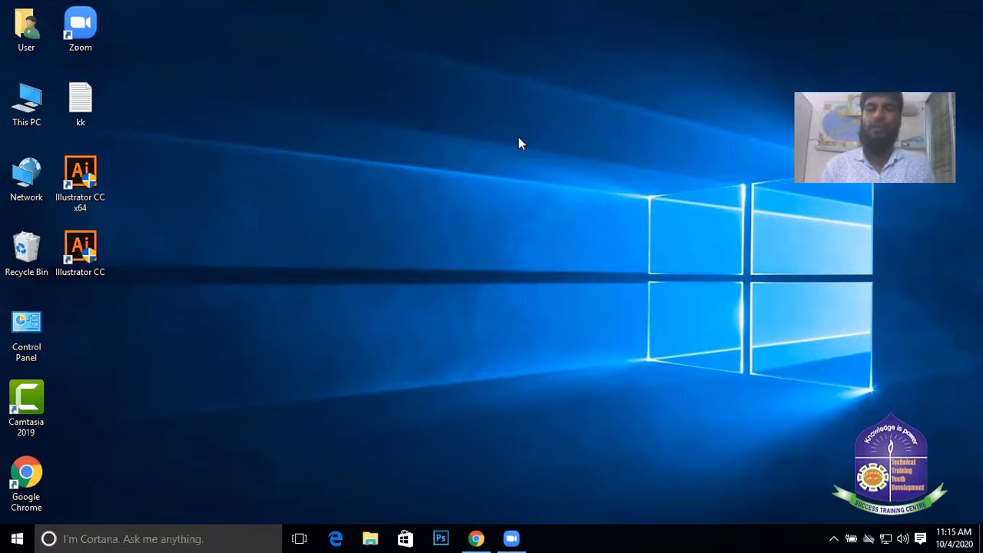
right_click(249, 22)
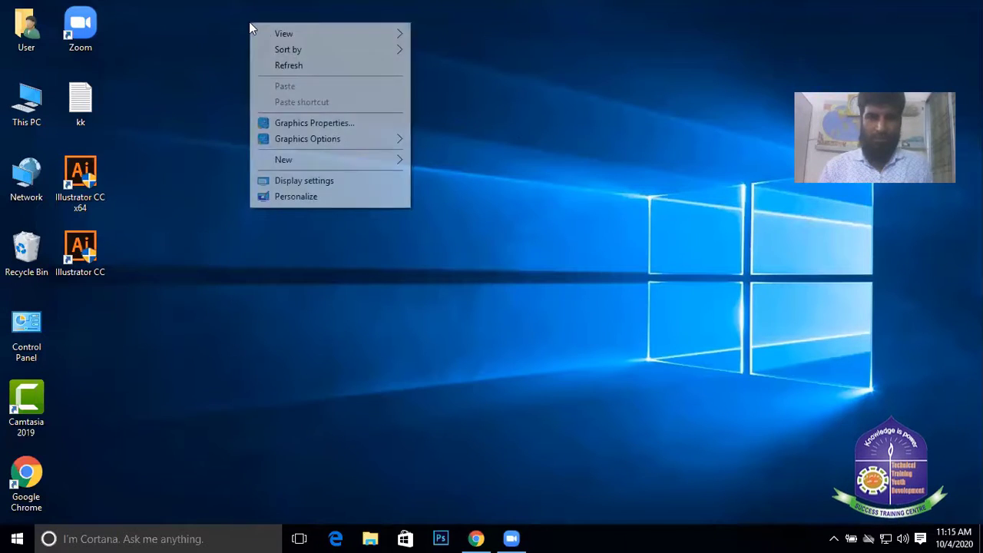
left_click(300, 65)
right_click(294, 37)
left_click(322, 80)
right_click(323, 54)
left_click(375, 92)
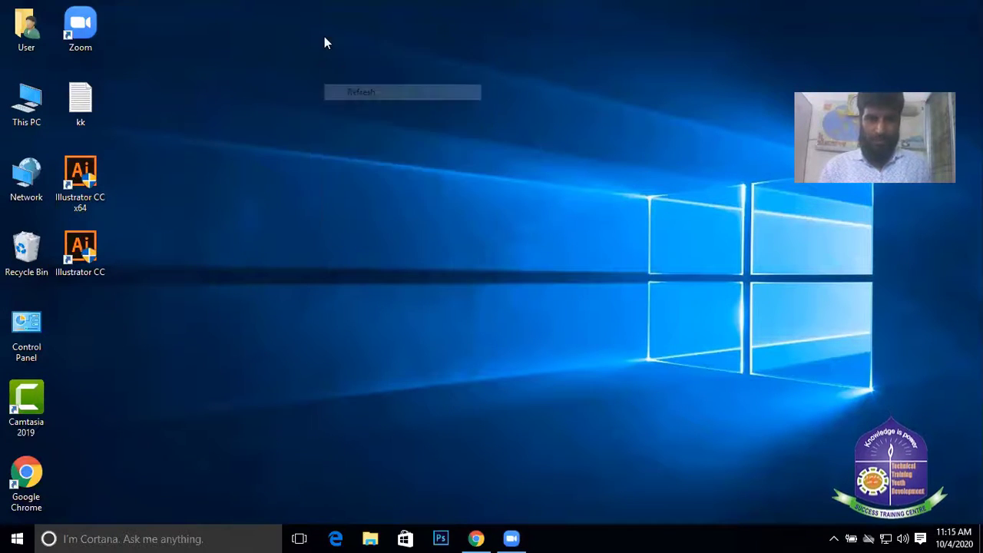
right_click(325, 38)
left_click(374, 79)
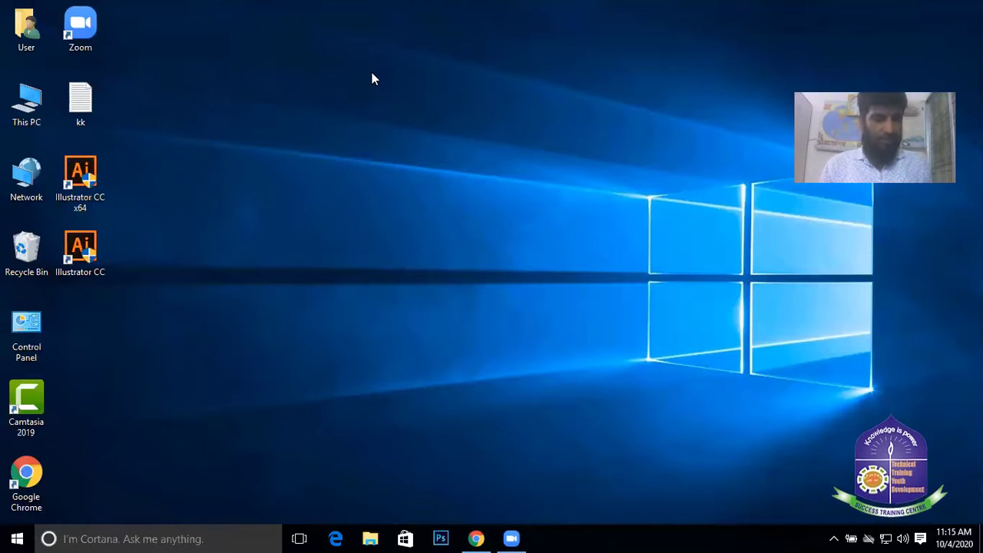
- Show the Start menu's All apps list and expand the Microsoft Office 2016 Tools group
left_click(17, 539)
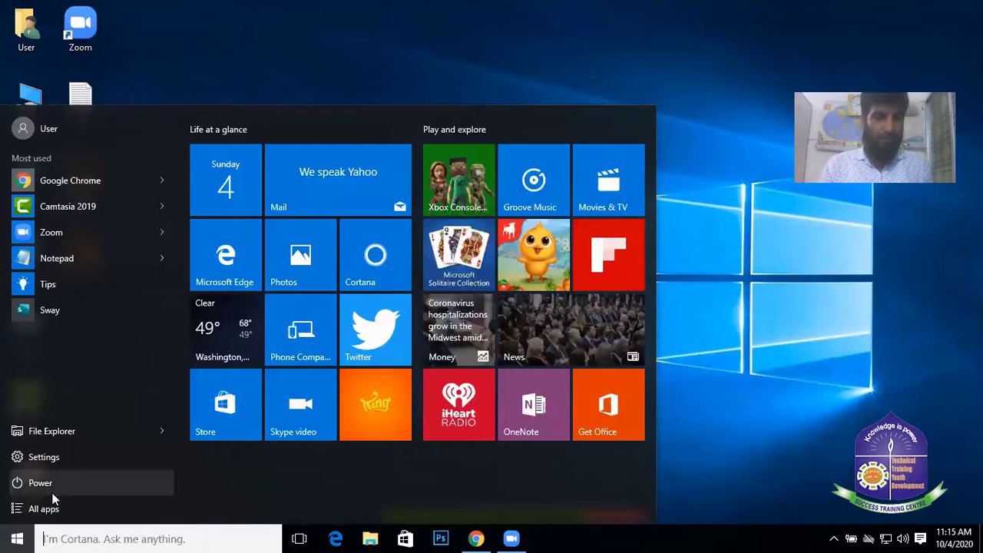
left_click(66, 507)
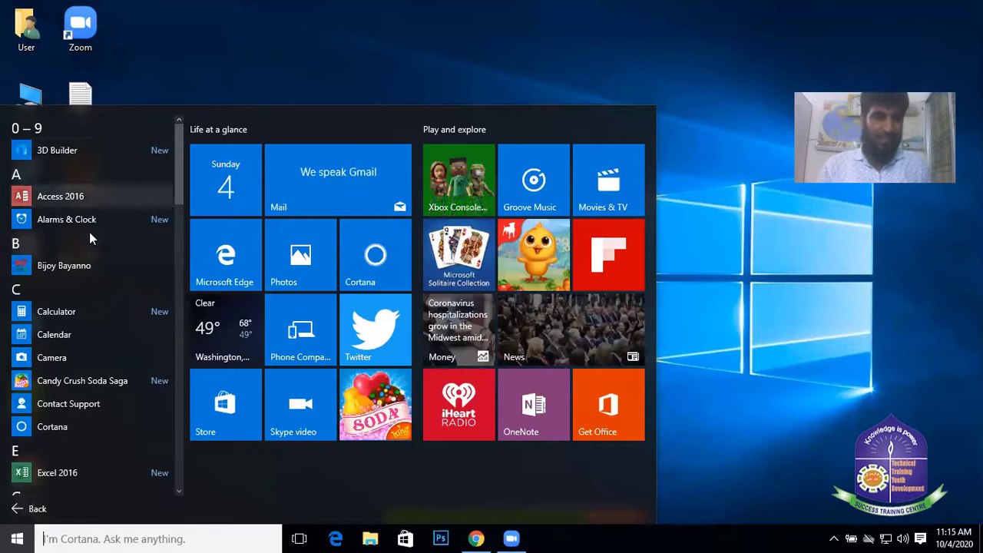
scroll(76, 420, "down", 2)
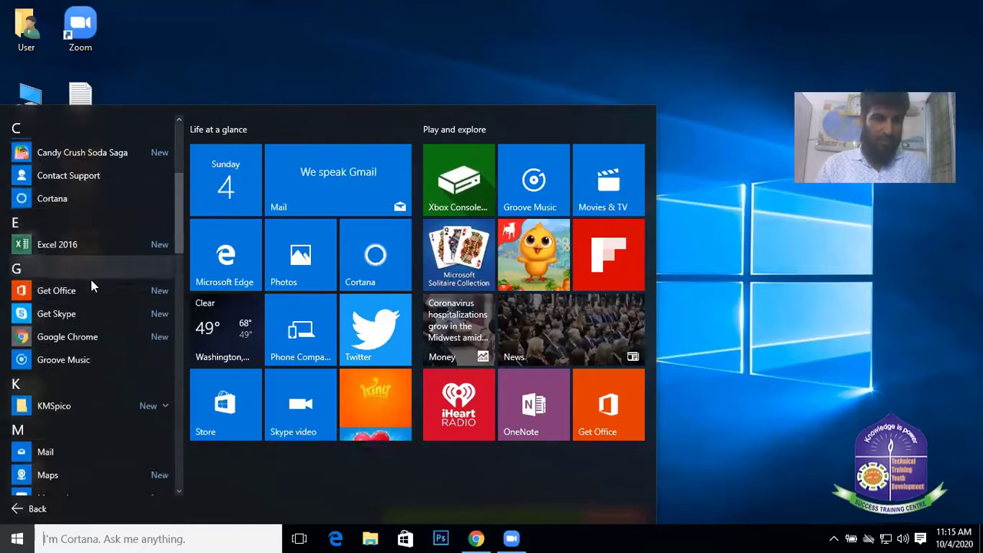
scroll(91, 279, "down", 3)
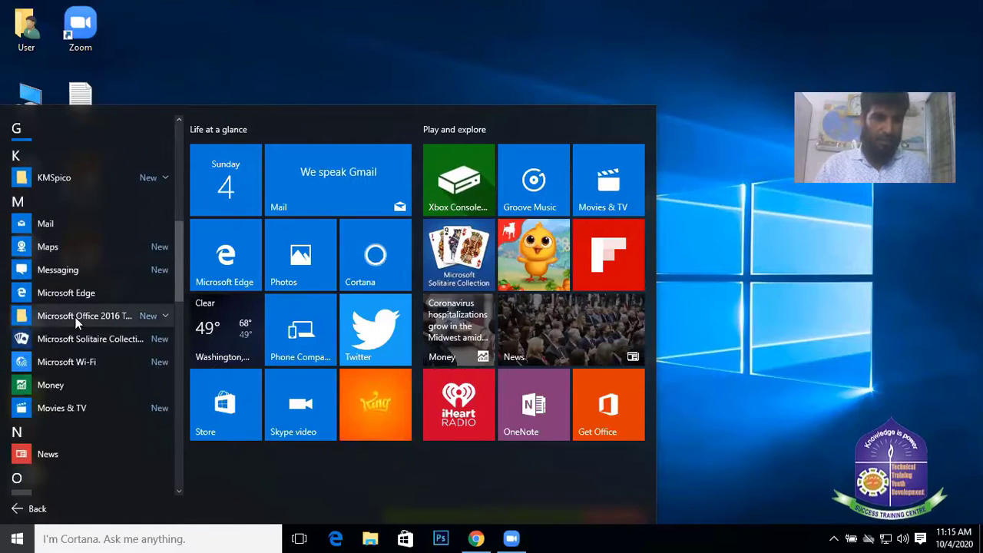
left_click(109, 318)
- Scroll down to the W section and launch Word 2016
scroll(111, 314, "down", 3)
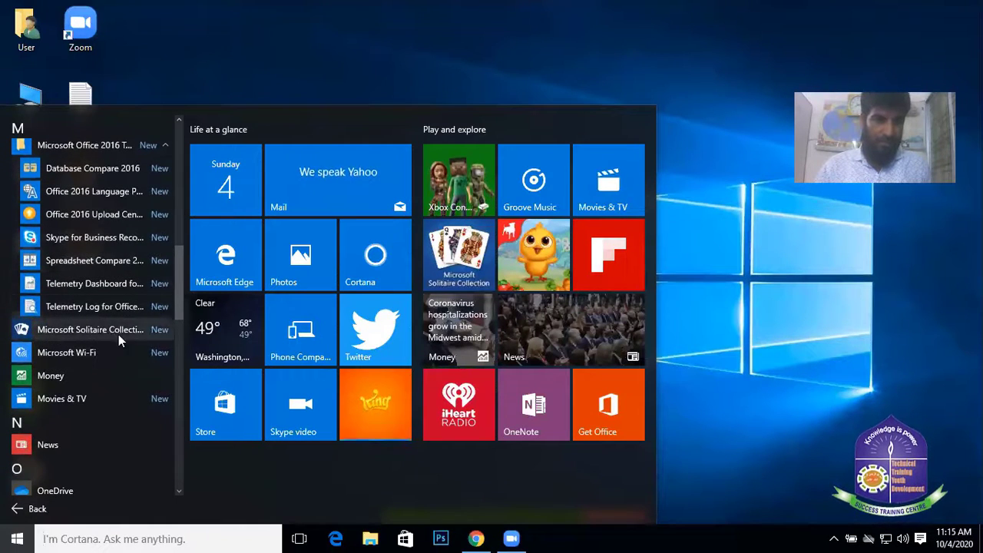
scroll(115, 322, "down", 3)
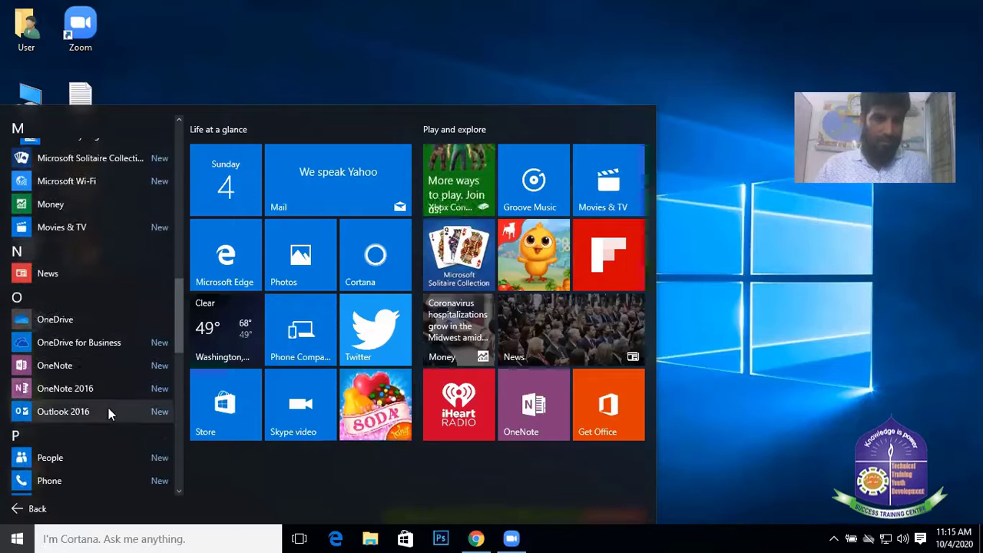
scroll(93, 314, "down", 4)
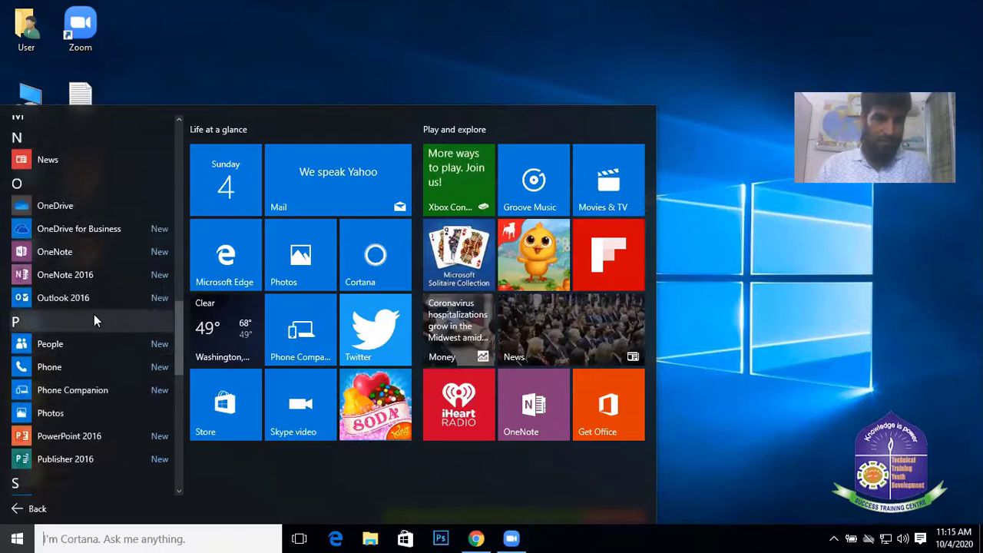
scroll(61, 345, "down", 2)
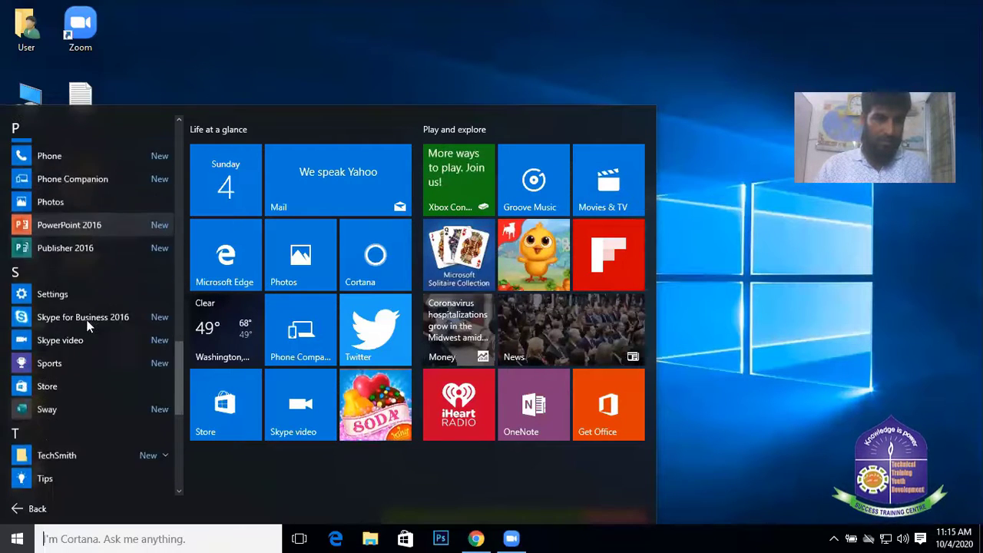
scroll(93, 321, "down", 1)
scroll(107, 271, "down", 1)
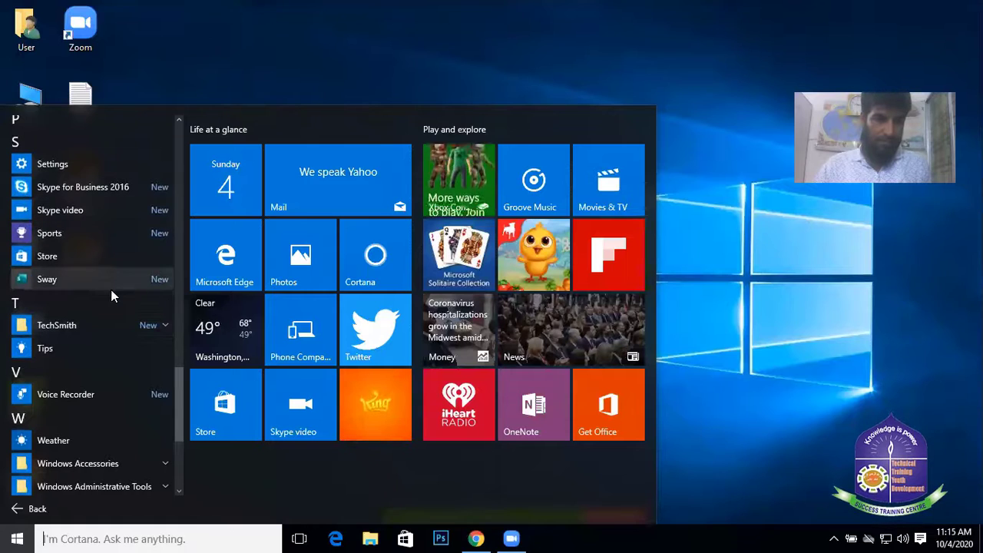
scroll(105, 302, "down", 2)
scroll(104, 301, "down", 2)
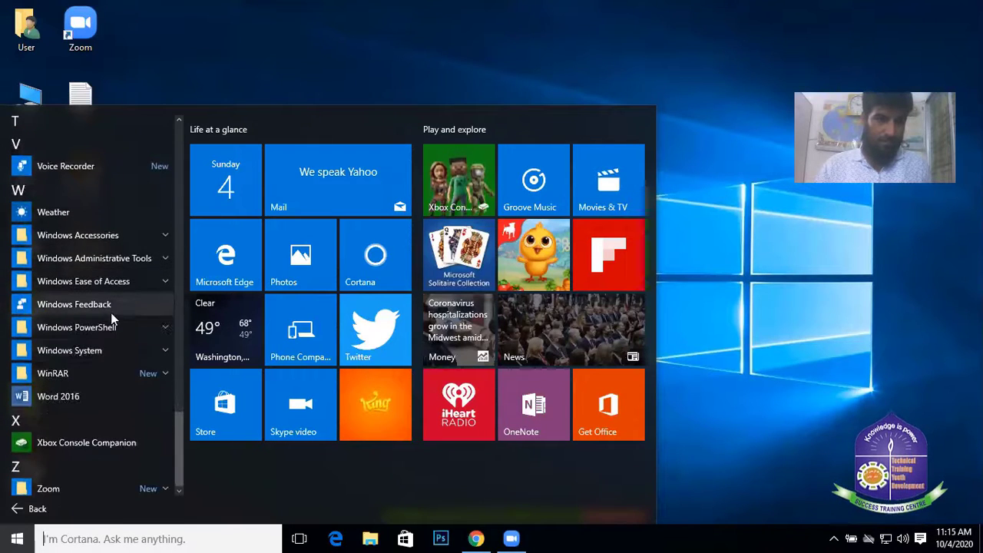
left_click(76, 398)
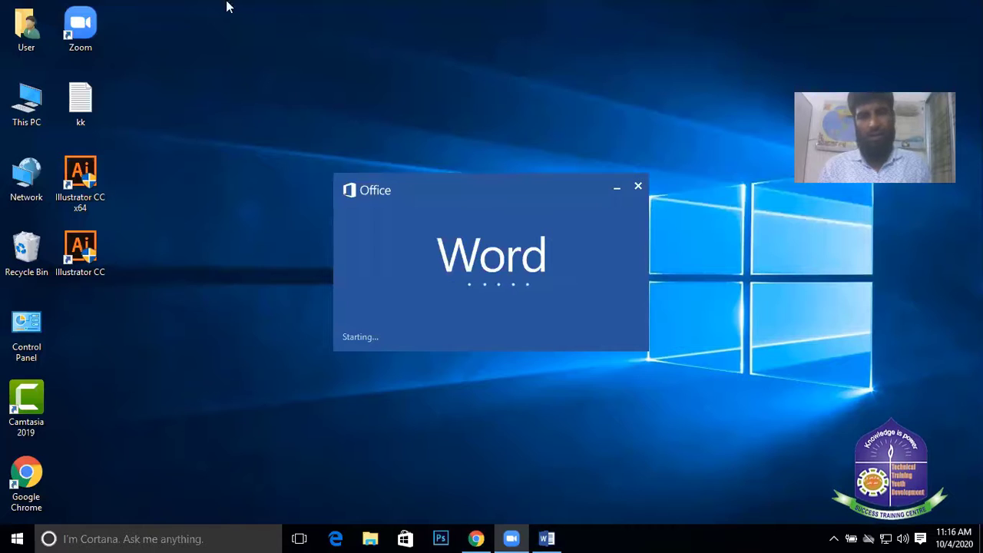
- Refresh the desktop repeatedly while the Word 2016 splash screen finishes loading
right_click(149, 4)
left_click(189, 46)
right_click(151, 4)
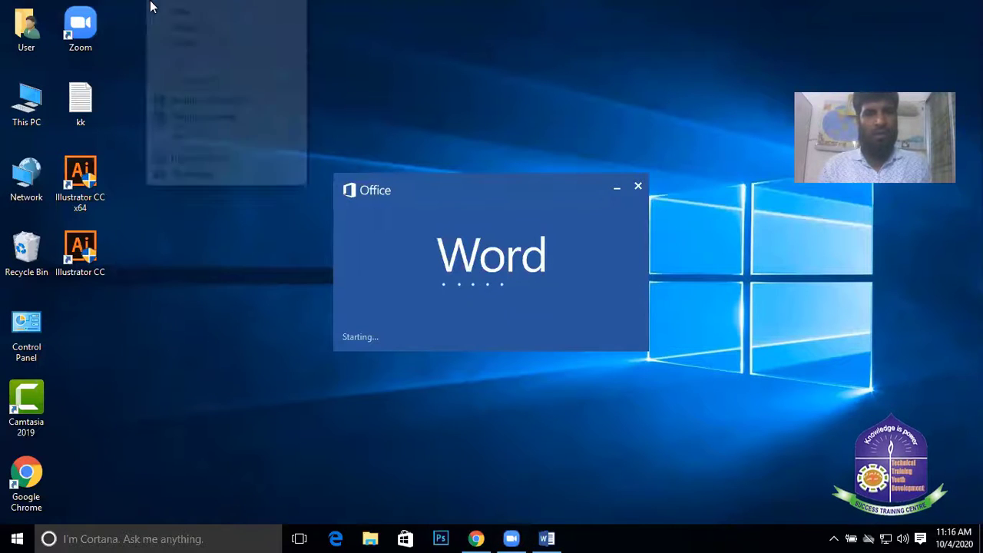
left_click(192, 43)
right_click(168, 14)
left_click(205, 65)
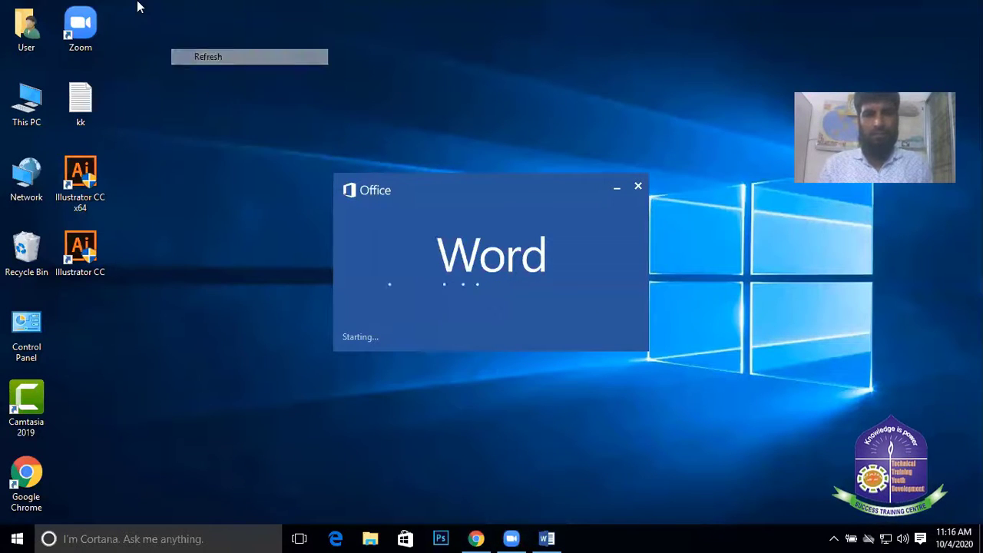
right_click(139, 6)
left_click(191, 43)
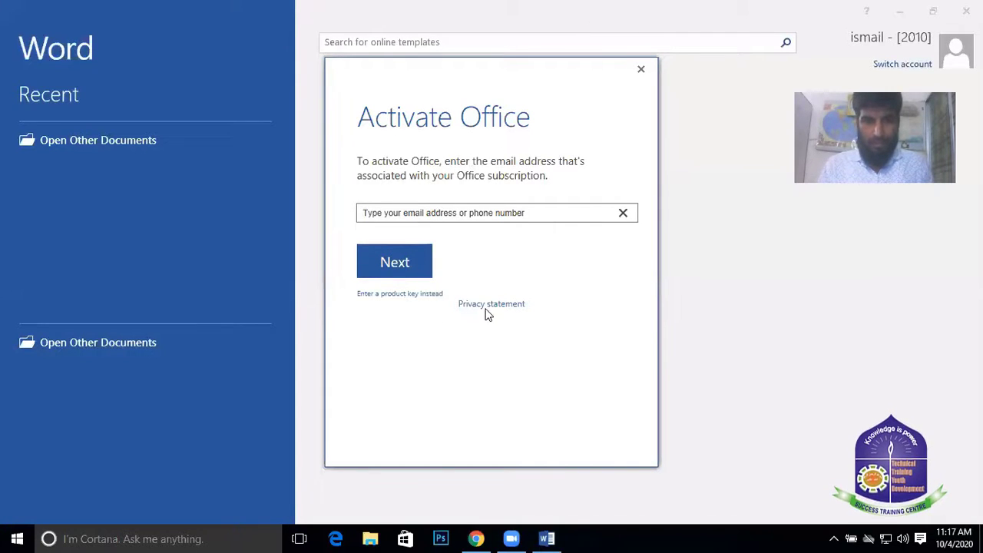
- Close the Activate Office prompt and loading window, then create a Blank document
left_click(642, 70)
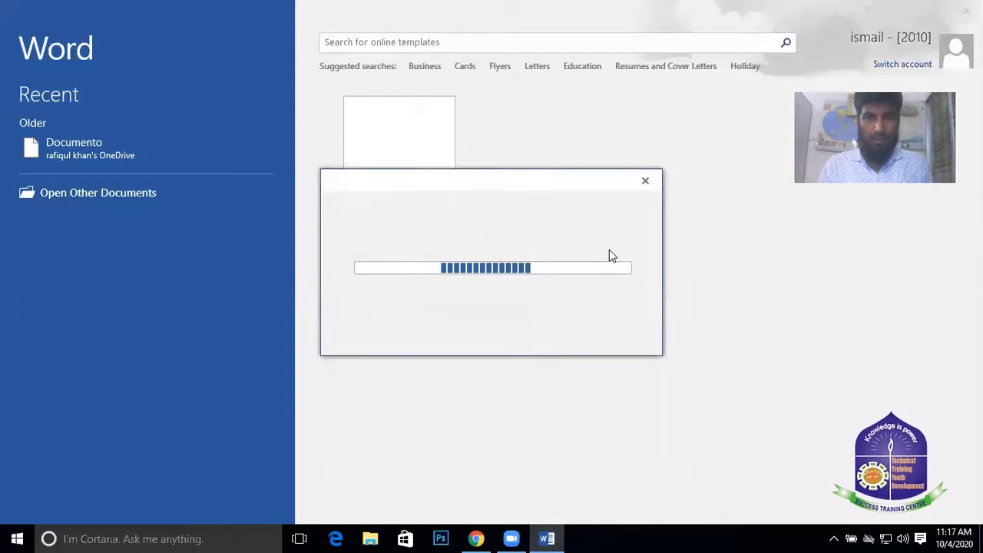
left_click(648, 185)
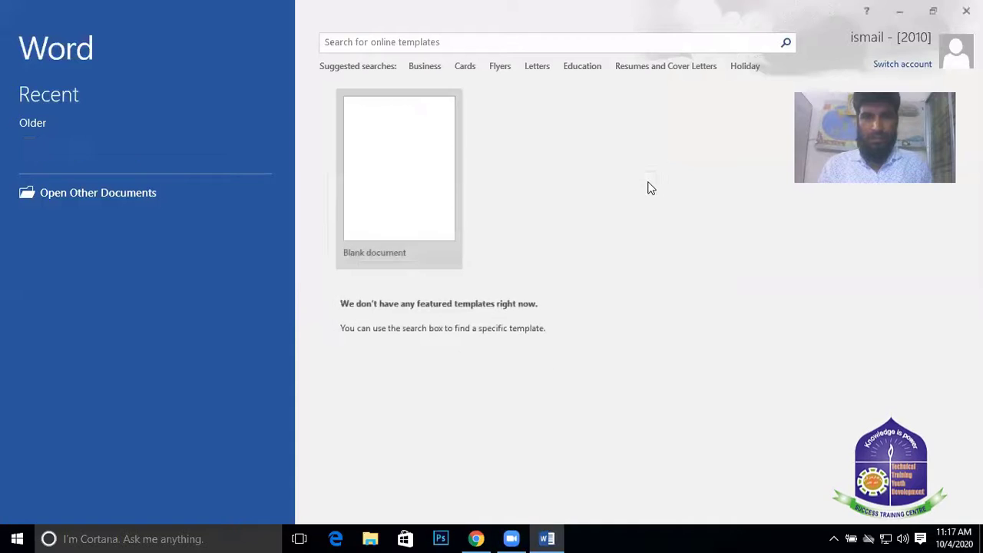
left_click(407, 160)
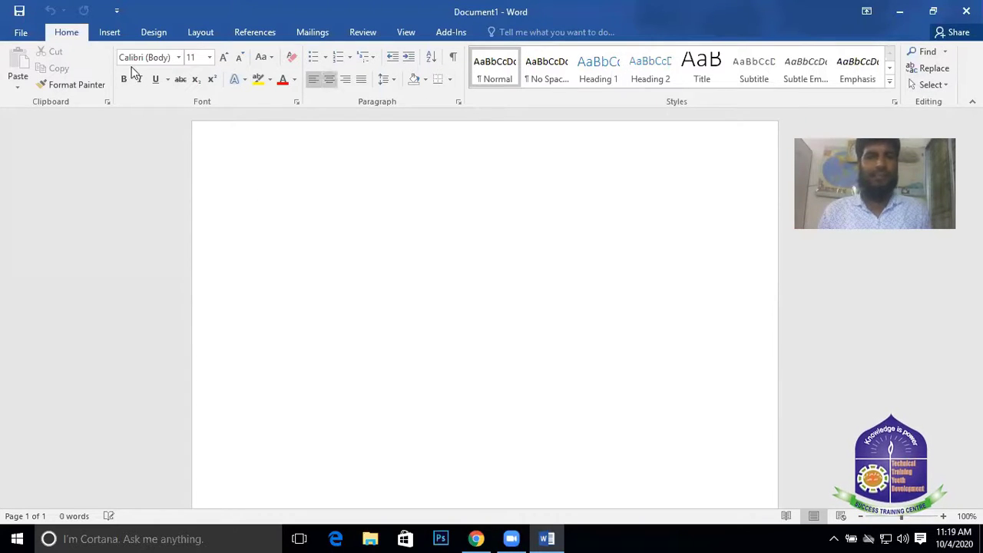
- Leave the File Info page back to Document1 and show the Insert ribbon commands
left_click(20, 33)
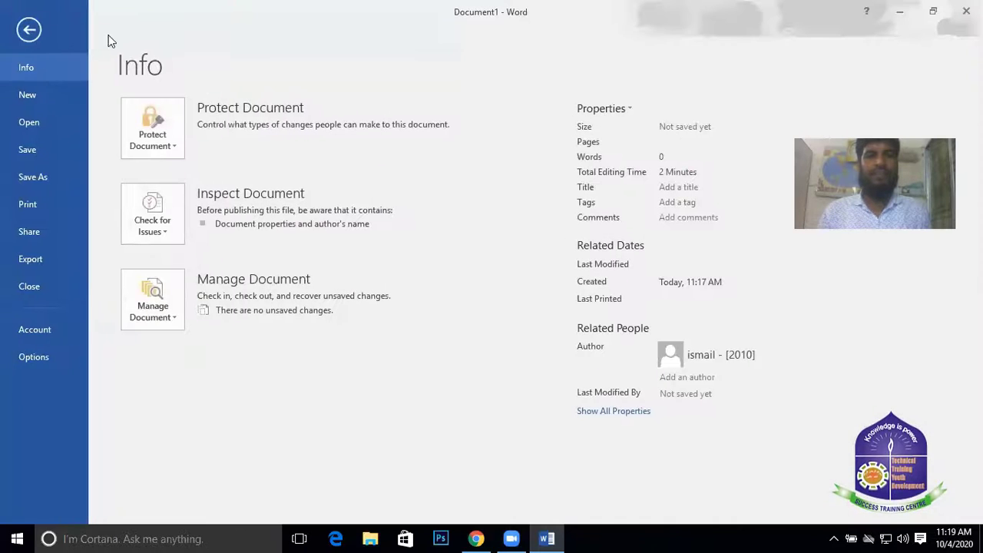
left_click(29, 31)
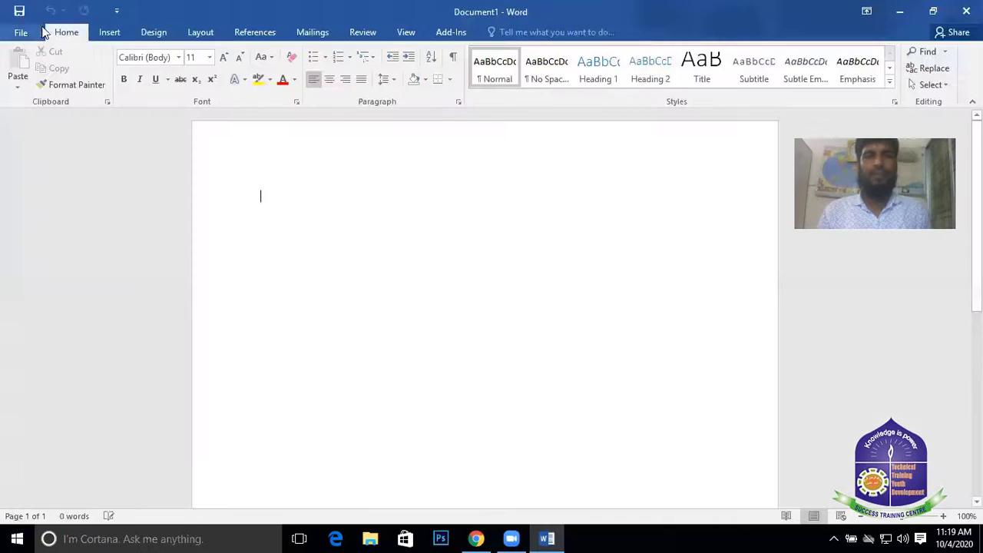
left_click(111, 32)
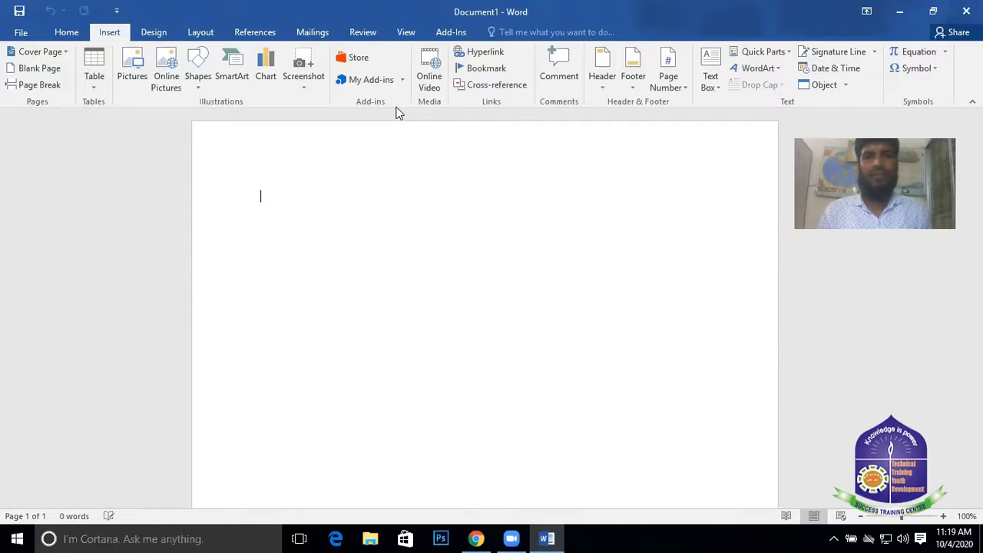
- Browse the Design, Layout, References, Mailings, Review, View and Add-ins ribbon tabs
left_click(157, 32)
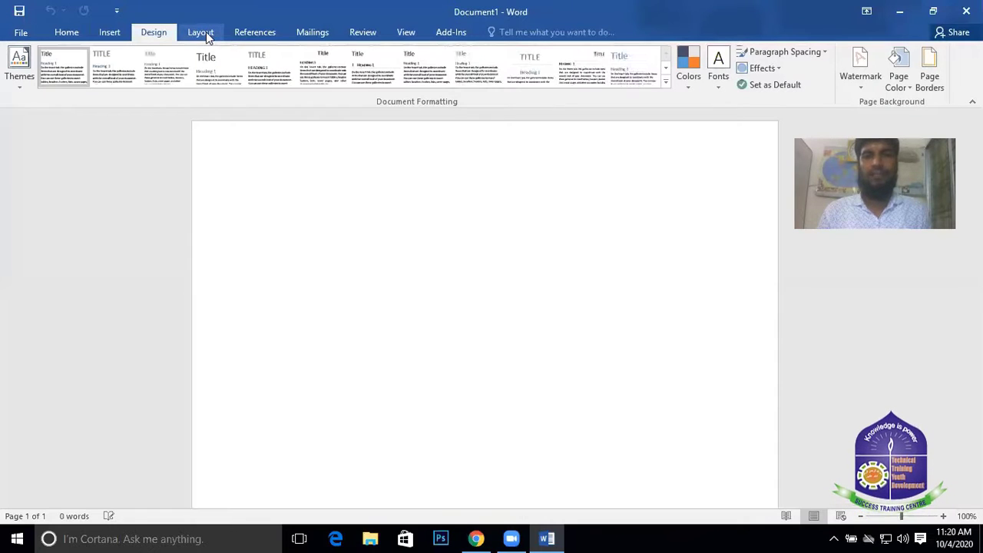
left_click(208, 36)
left_click(253, 35)
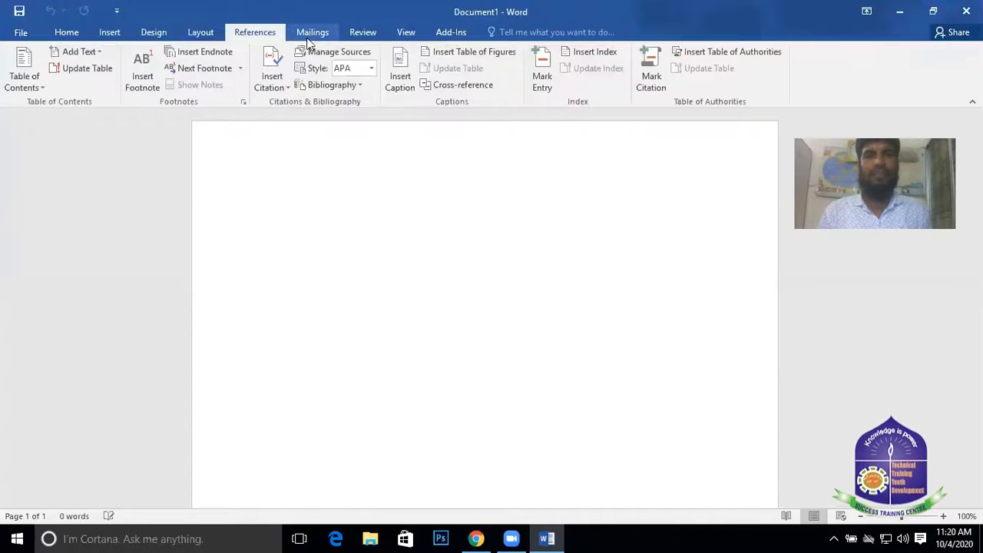
left_click(316, 34)
left_click(364, 34)
left_click(407, 35)
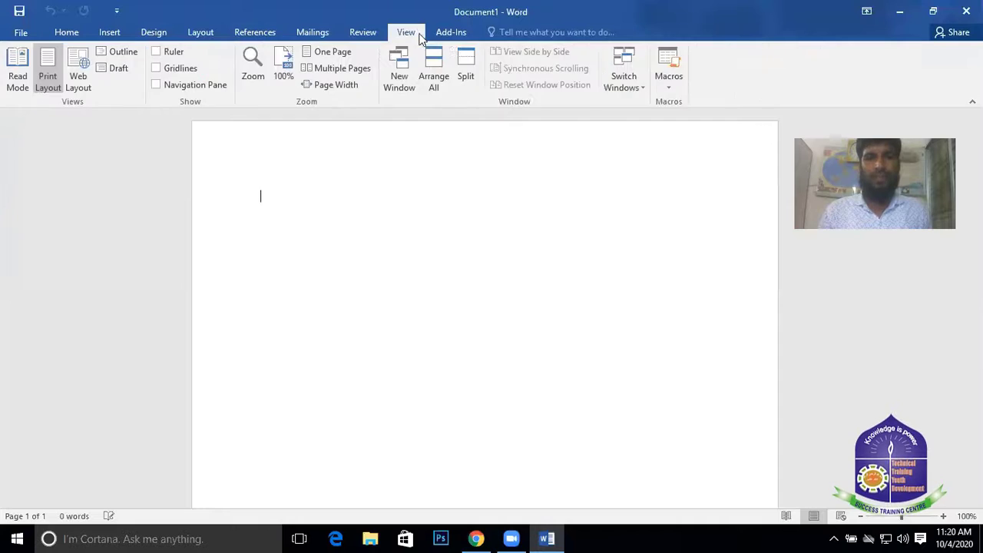
left_click(450, 36)
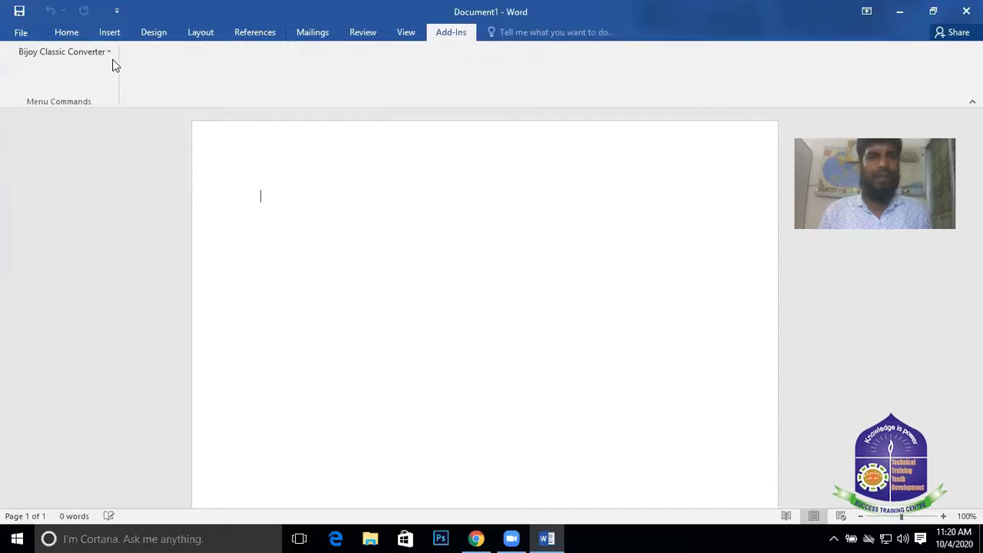
- Turn on the Ruler from the View tab's Show group
left_click(65, 32)
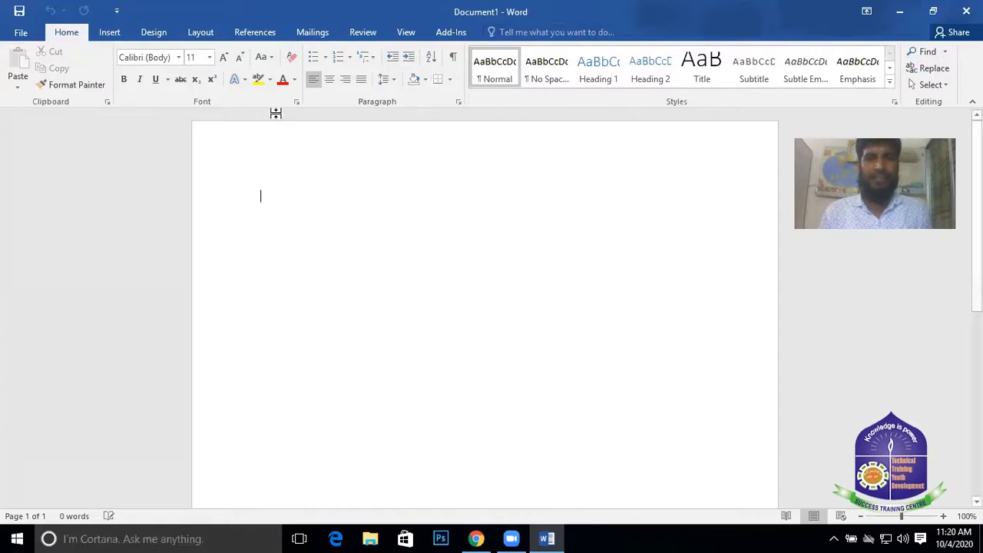
left_click(407, 34)
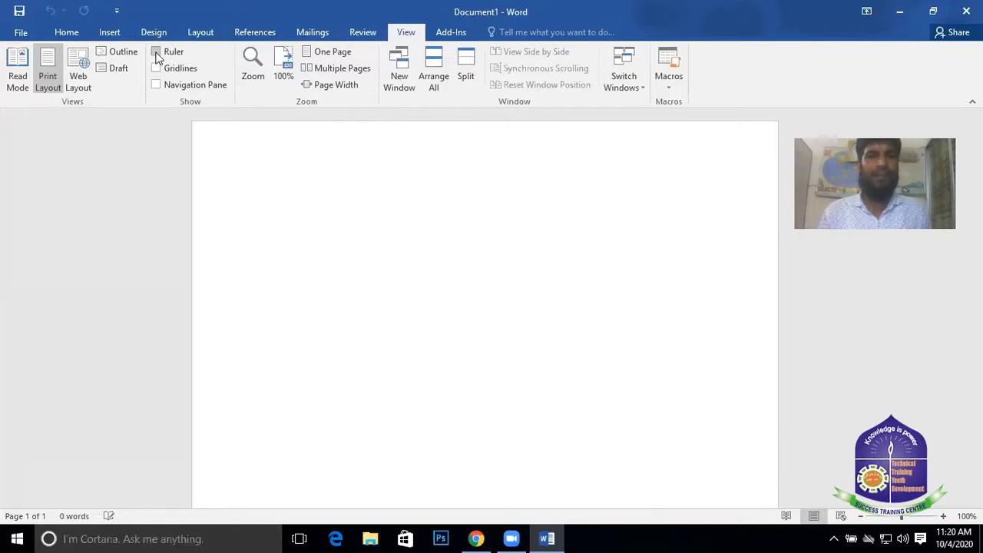
left_click(157, 52)
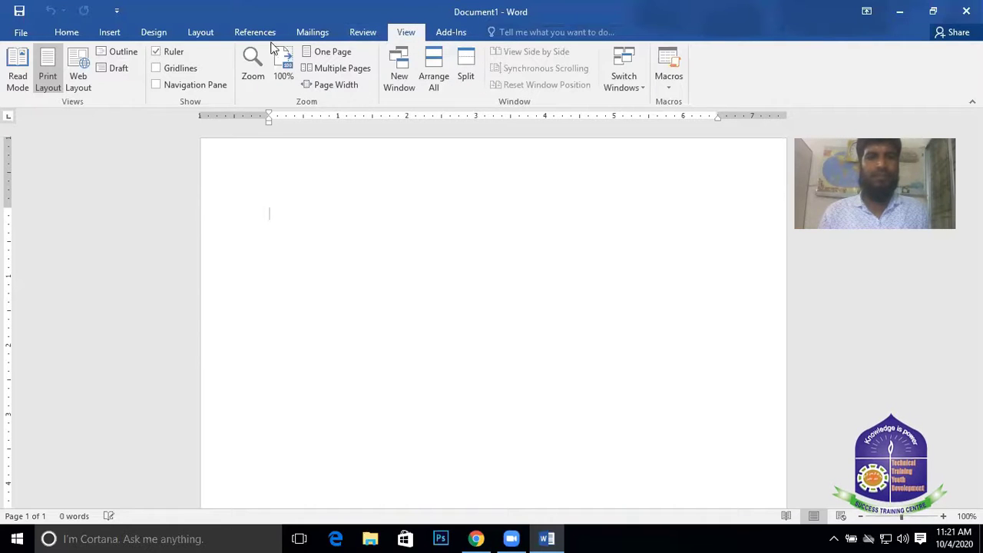
left_click(158, 68)
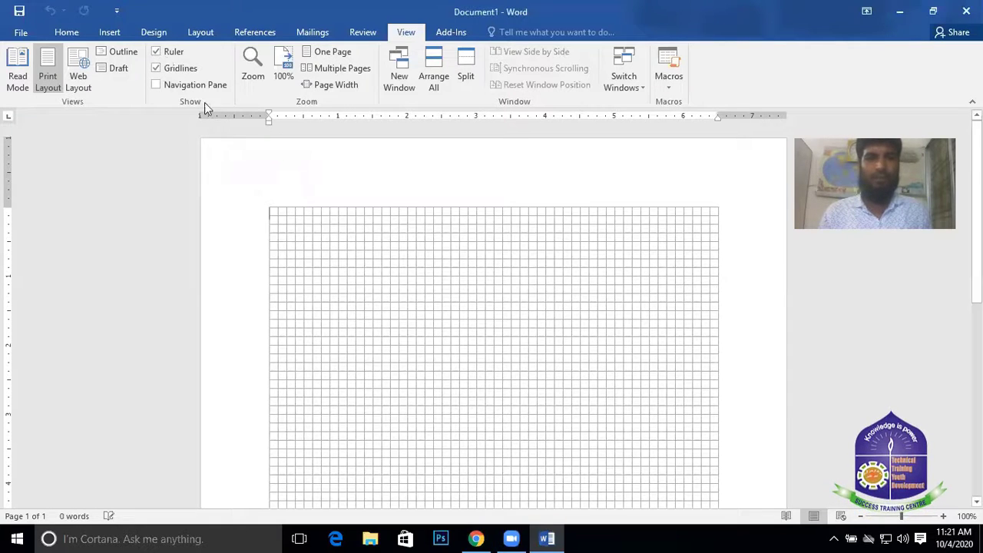
left_click(157, 68)
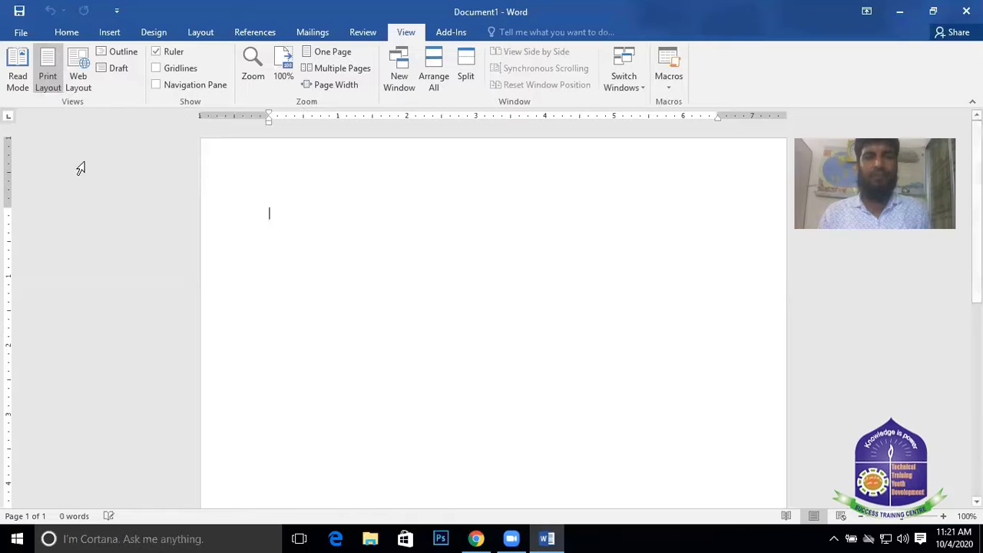
left_click(157, 86)
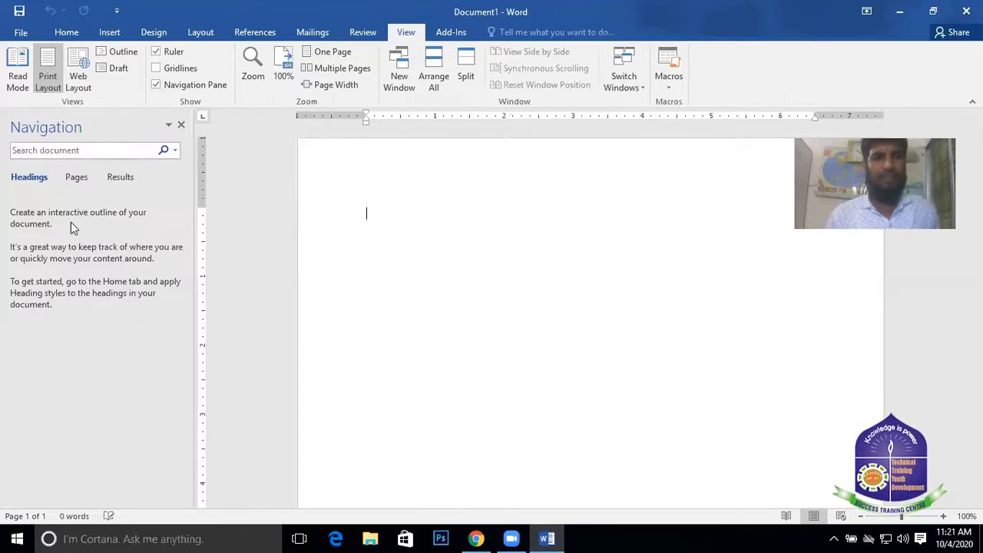
left_click(156, 85)
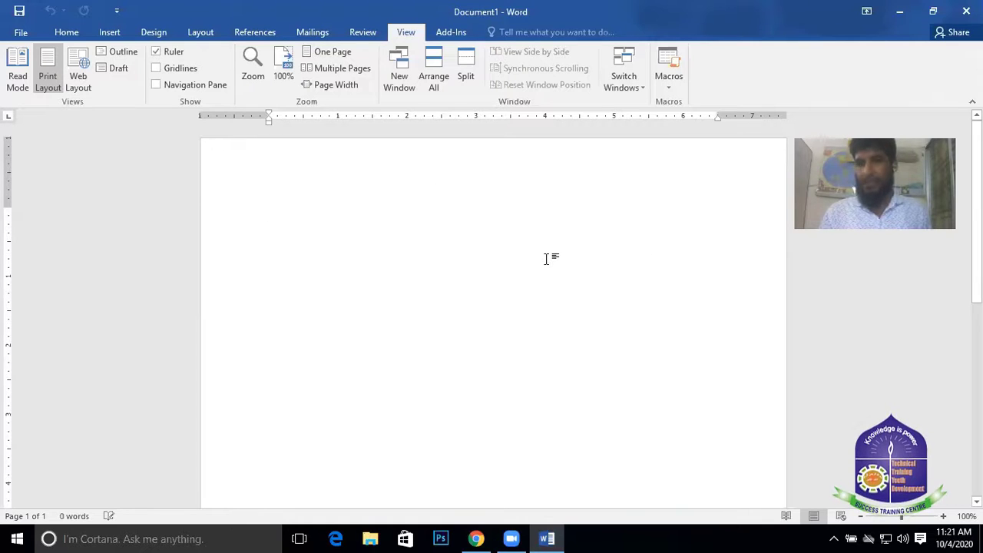
scroll(458, 266, "down", 2)
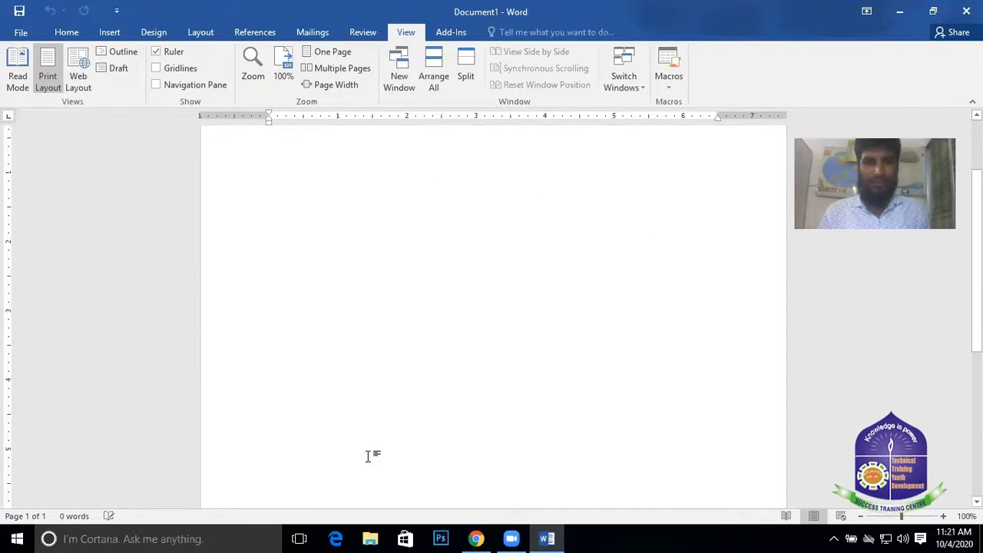
scroll(762, 483, "down", 3)
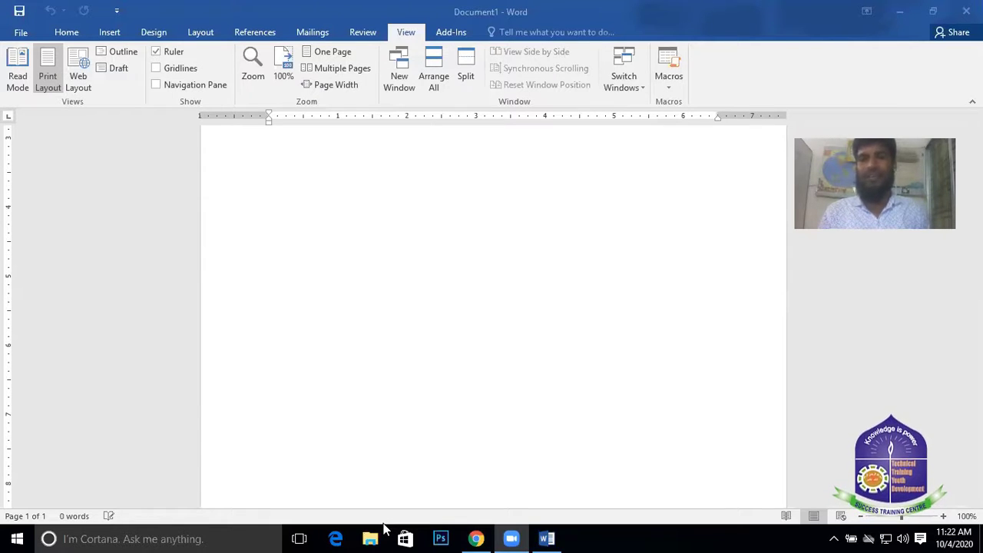
left_click(290, 520)
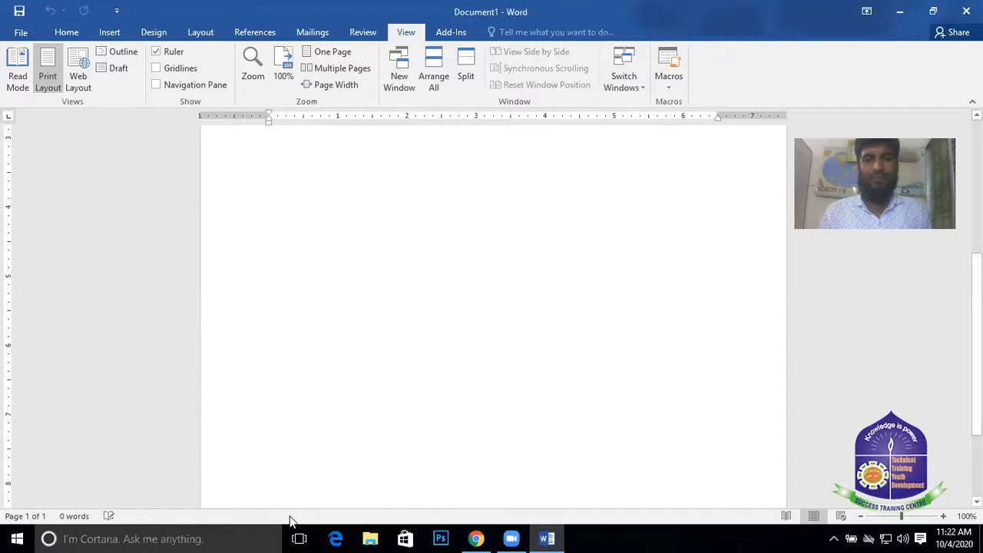
right_click(291, 520)
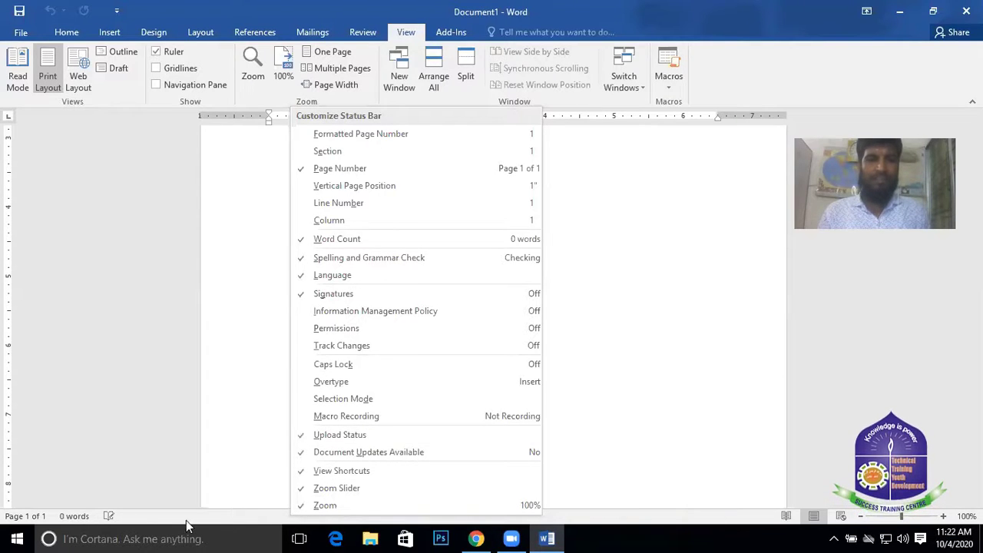
left_click(215, 520)
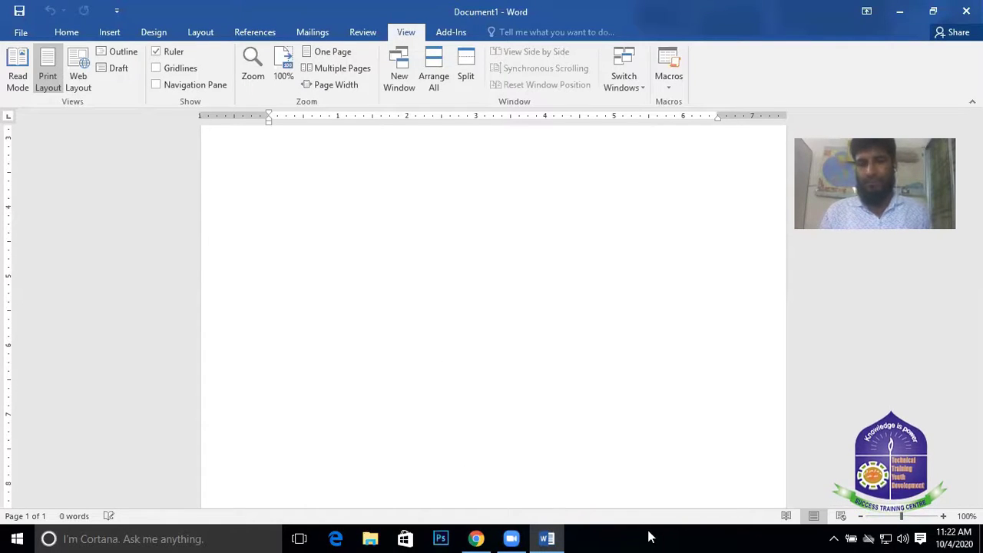
left_click(17, 538)
left_click(323, 537)
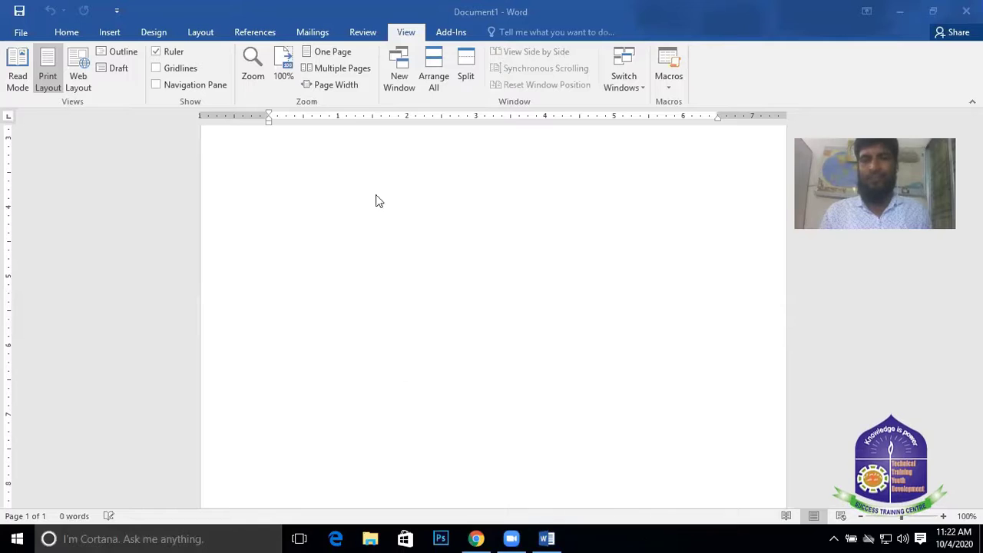
- Unlock the taskbar and dock it along the left screen edge
right_click(628, 536)
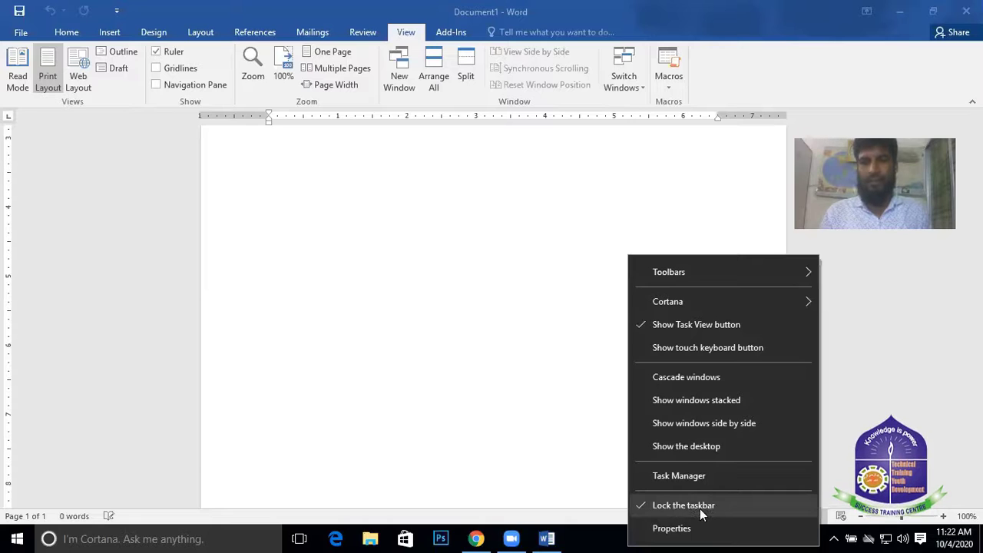
left_click(678, 505)
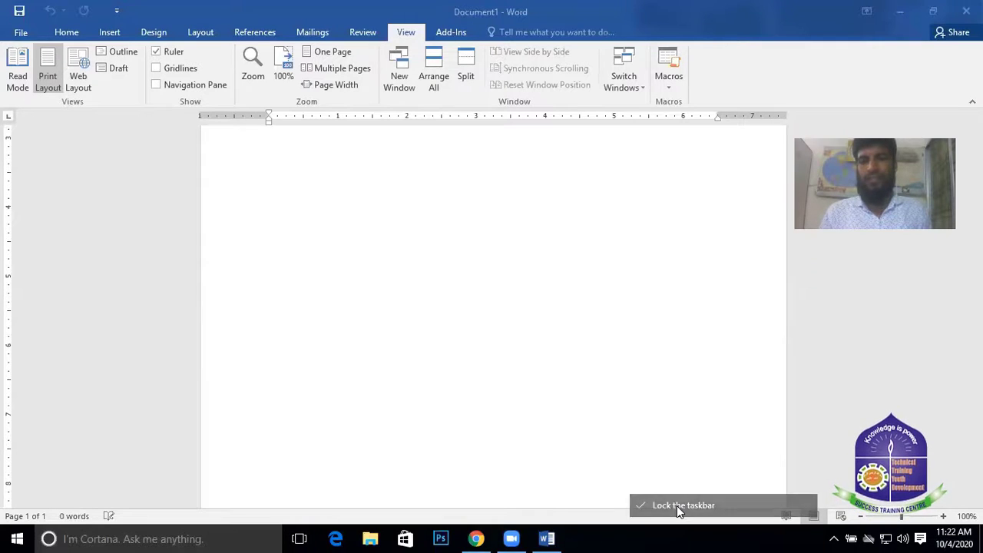
right_click(644, 537)
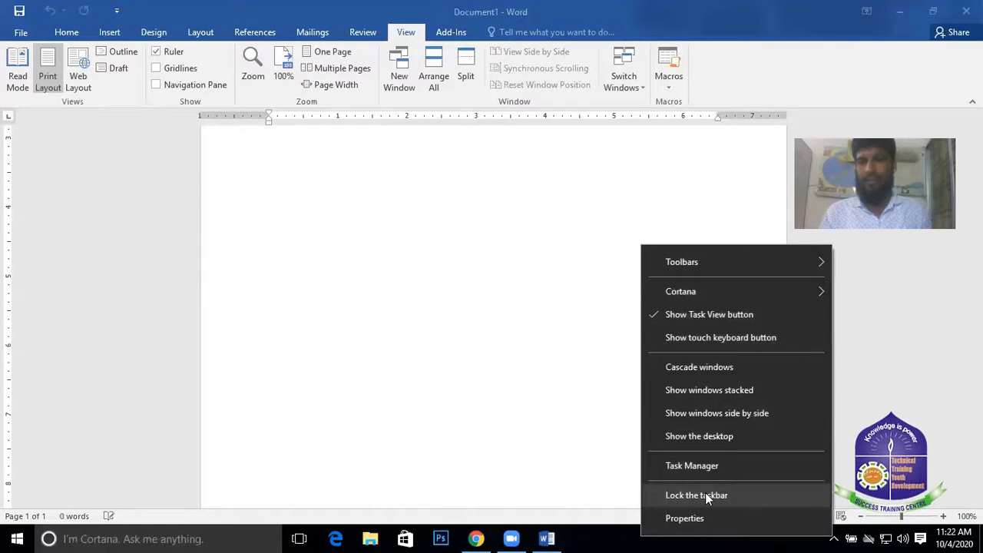
left_click(609, 530)
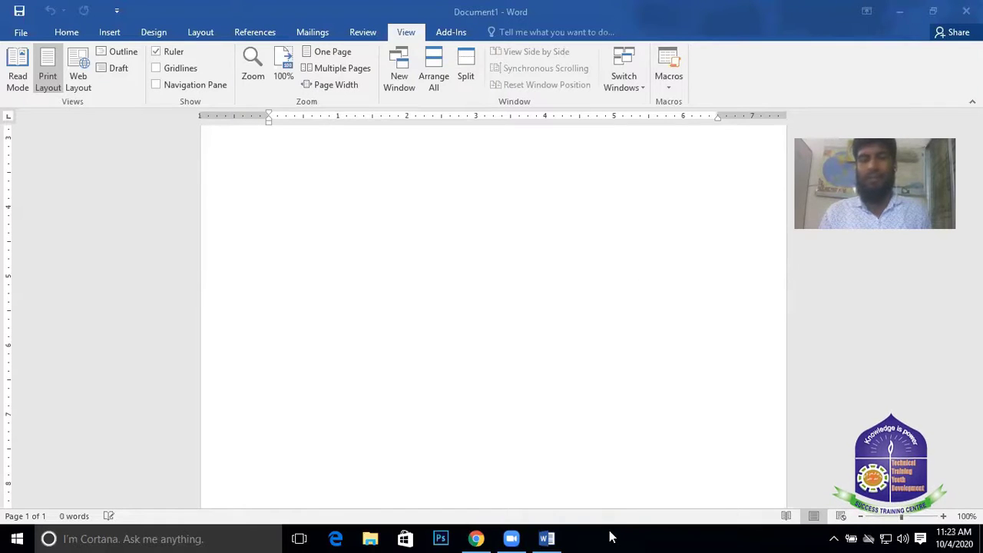
left_click_drag(604, 537, 16, 307)
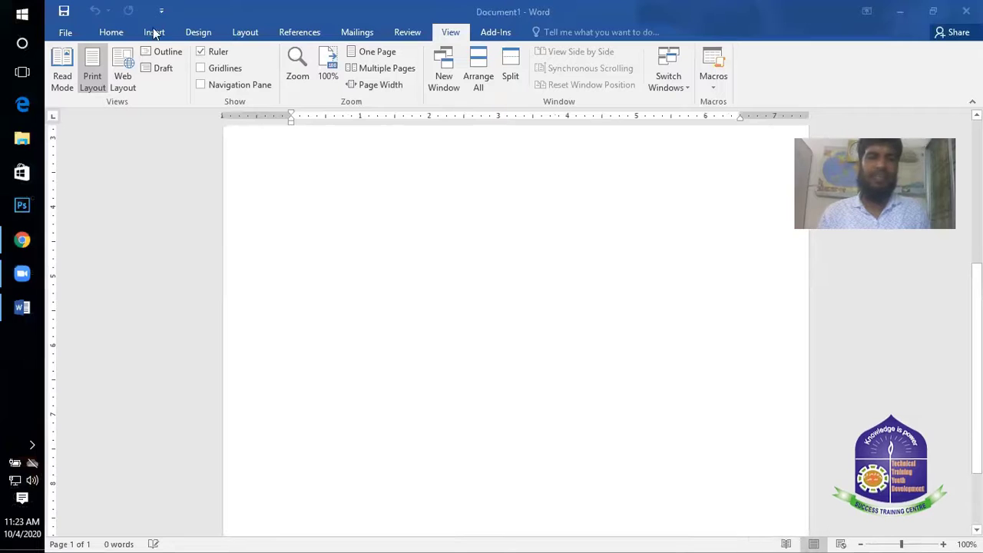
- Browse the Start menu's All apps list from the left-docked taskbar, then close it
left_click(22, 16)
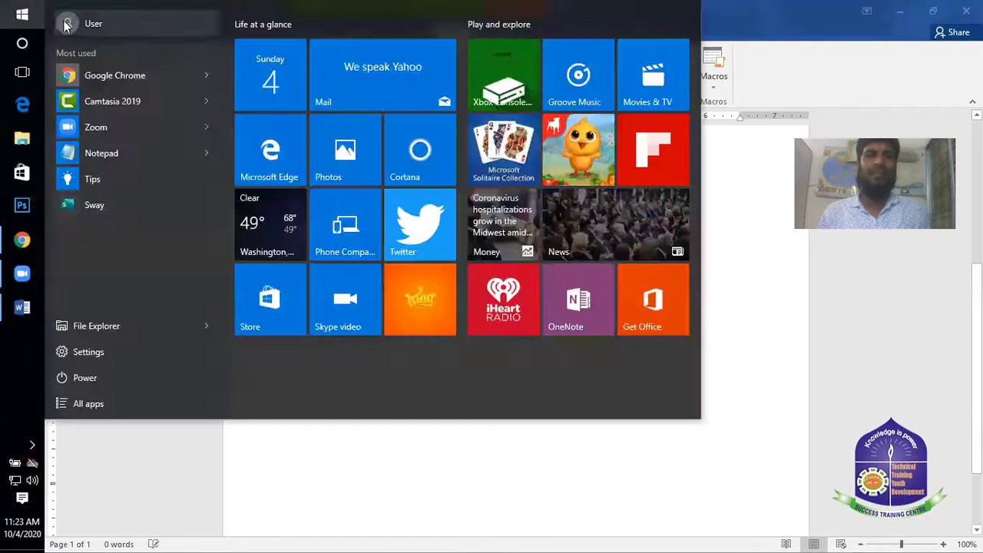
left_click(84, 404)
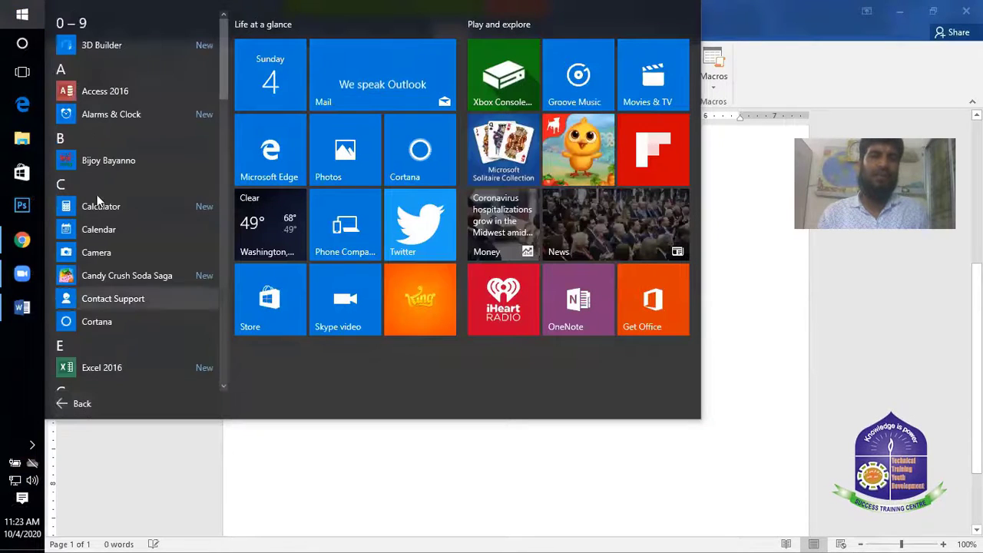
scroll(139, 138, "down", 3)
scroll(146, 154, "down", 3)
scroll(161, 192, "down", 5)
scroll(167, 203, "down", 2)
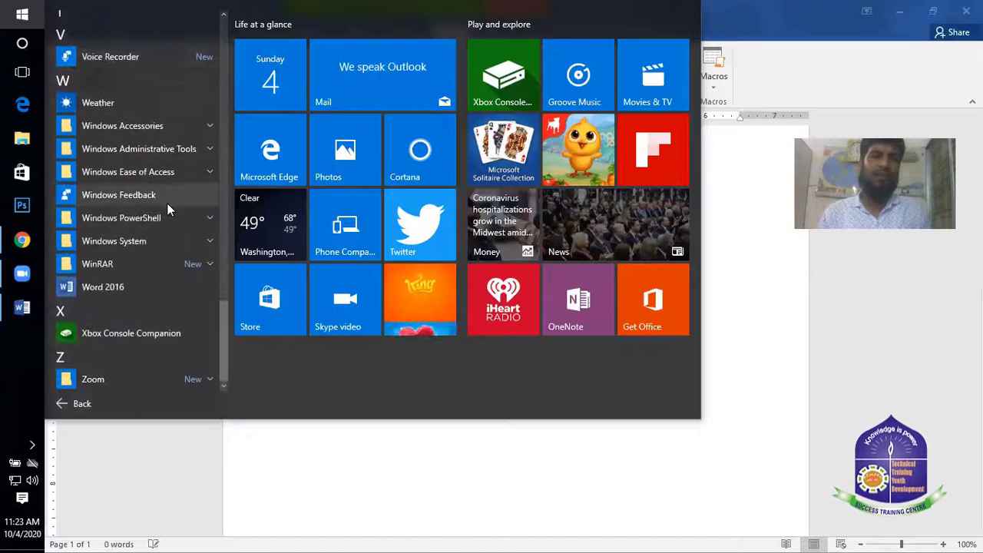
left_click(18, 18)
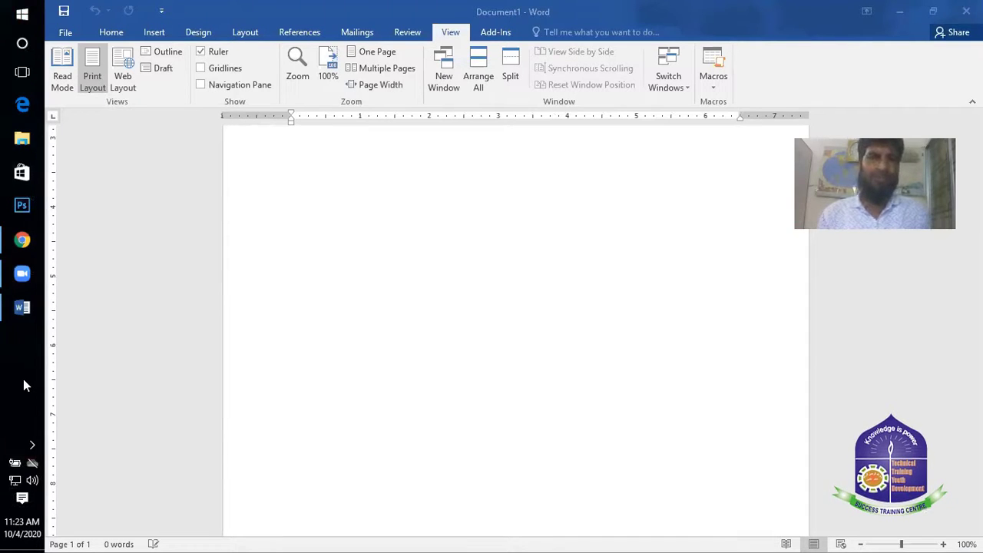
- Move the taskbar to the top edge and check the All apps list there
left_click_drag(23, 379, 23, 15)
left_click(17, 14)
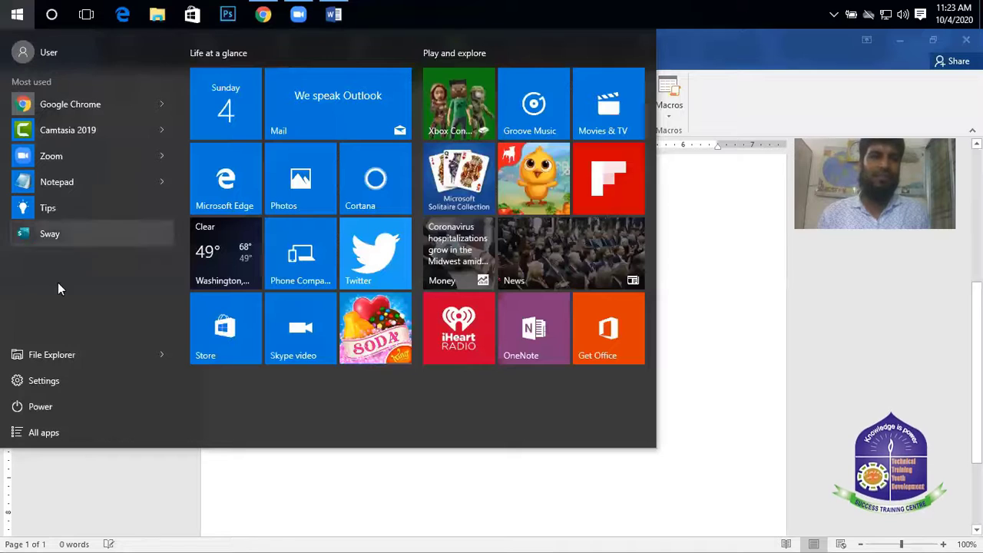
left_click(54, 432)
scroll(97, 133, "down", 5)
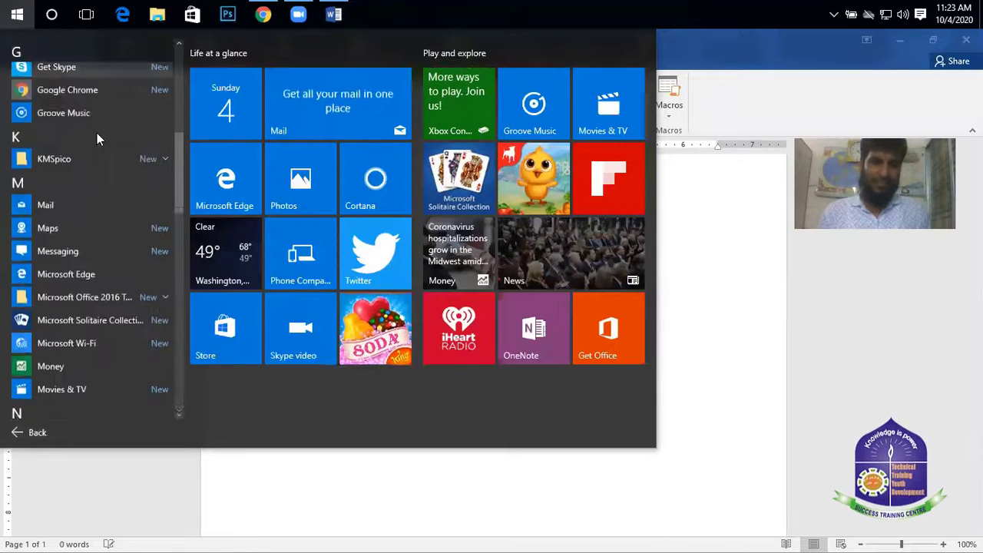
scroll(105, 172, "down", 4)
key("Escape")
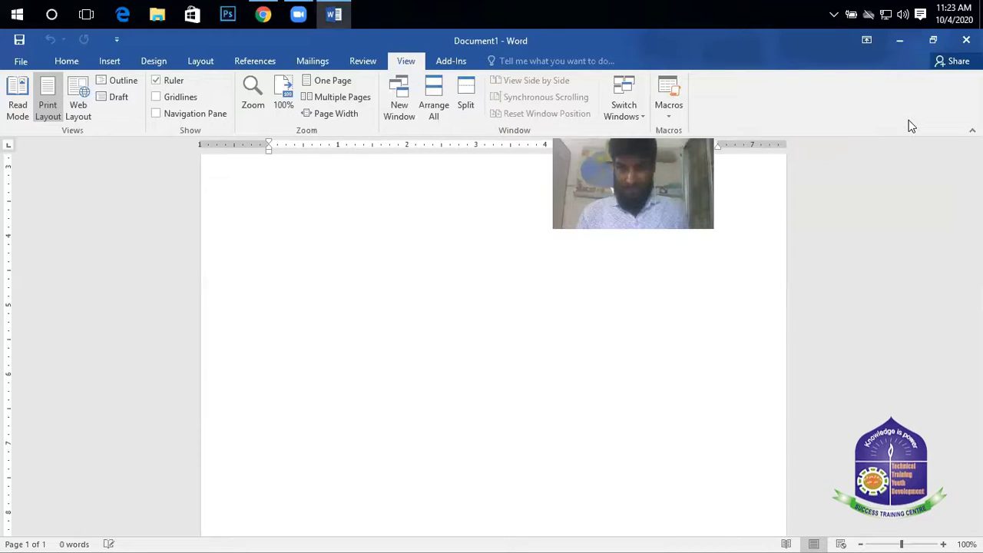
left_click_drag(768, 14, 960, 308)
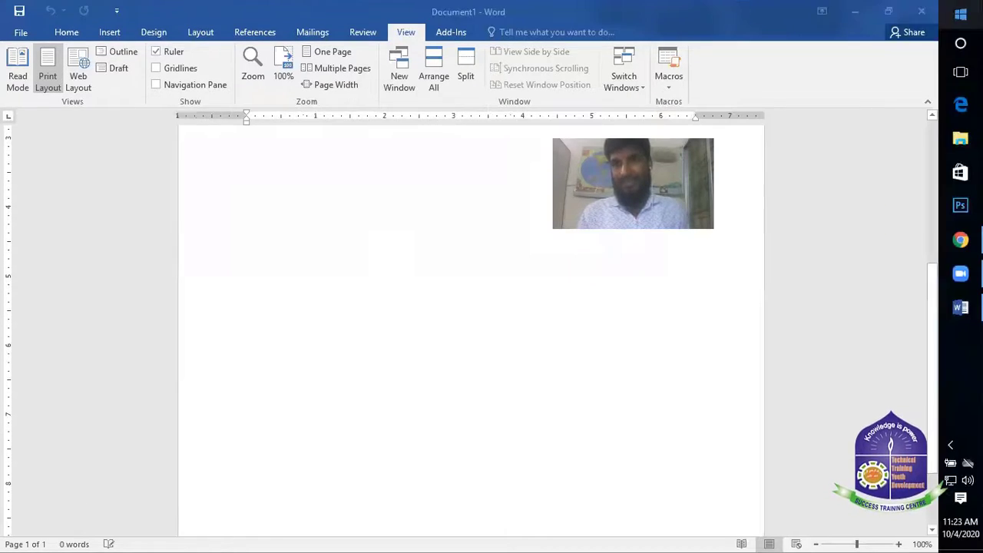
left_click(960, 14)
key("Escape")
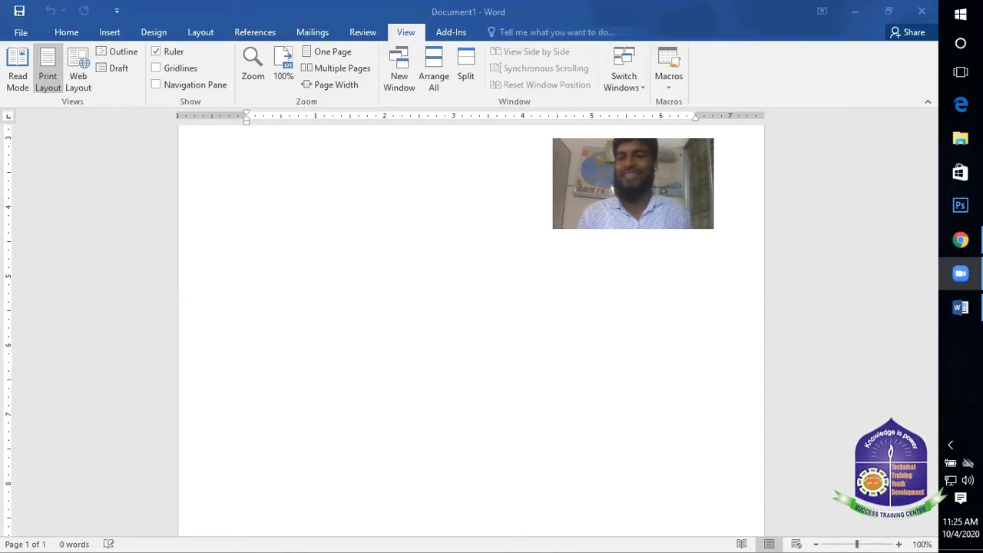
left_click_drag(425, 1, 960, 239)
mouse_move(960, 240)
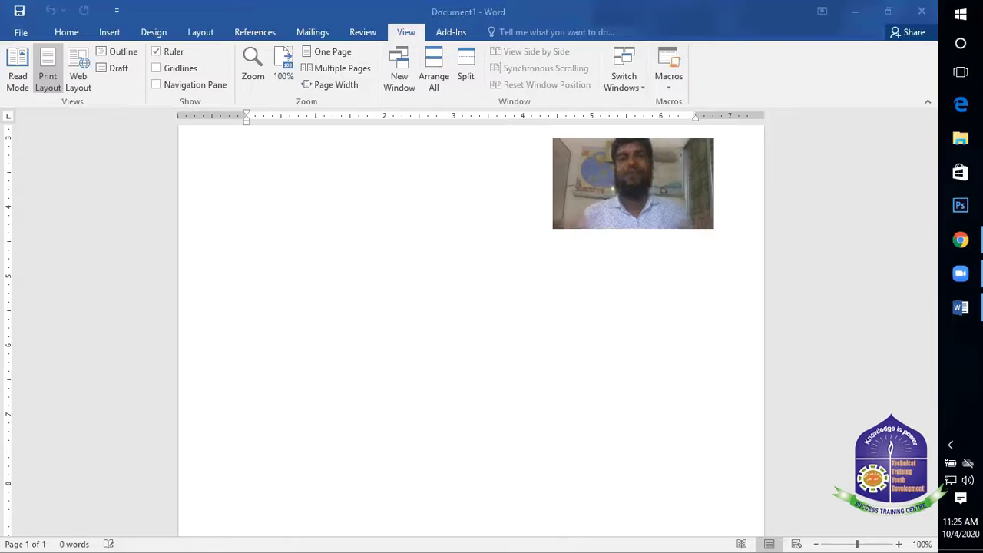
left_click(732, 241)
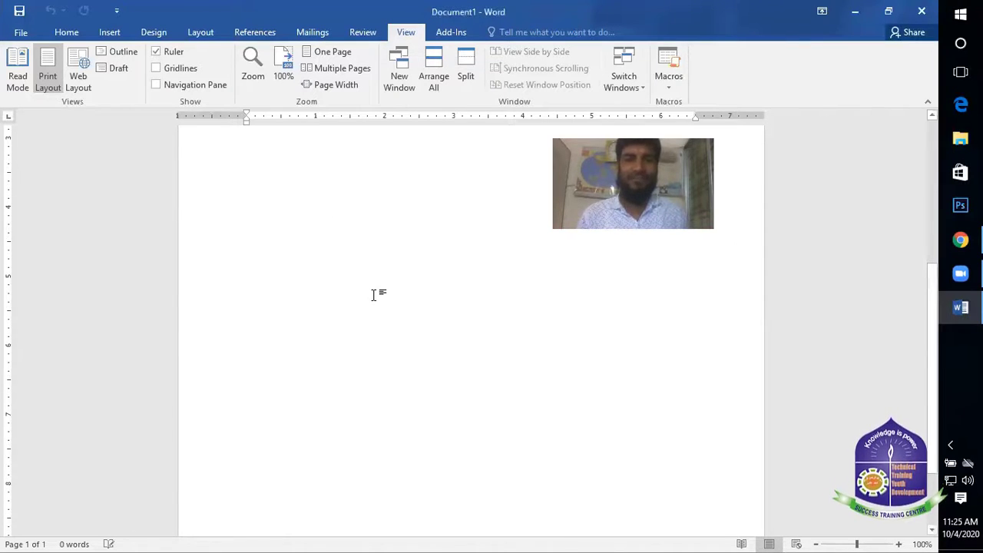
left_click(156, 68)
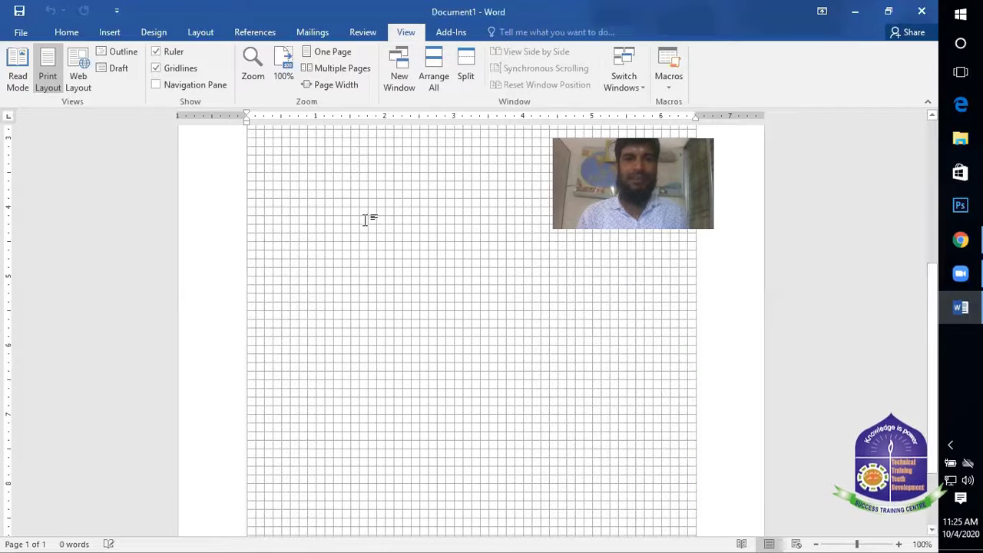
scroll(388, 264, "up", 5)
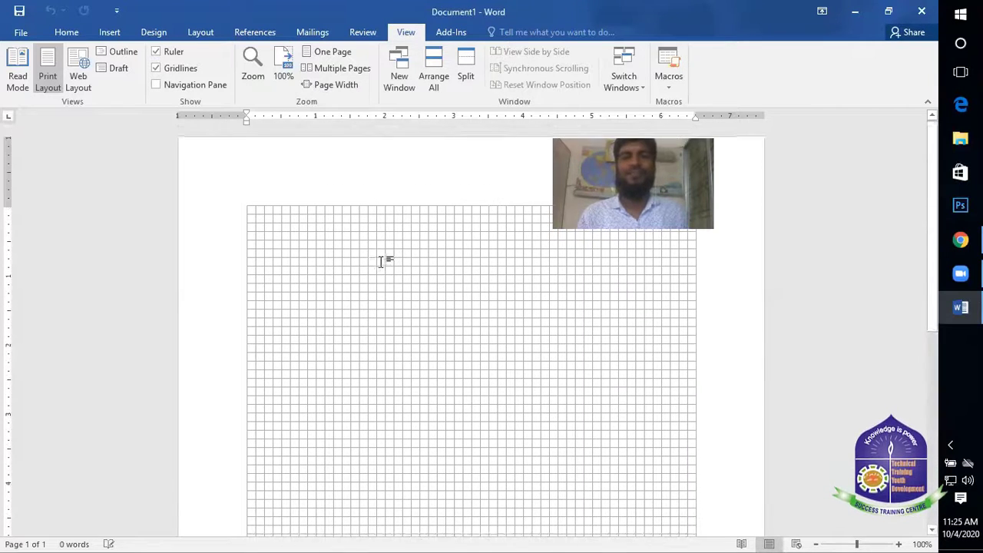
scroll(370, 251, "down", 1)
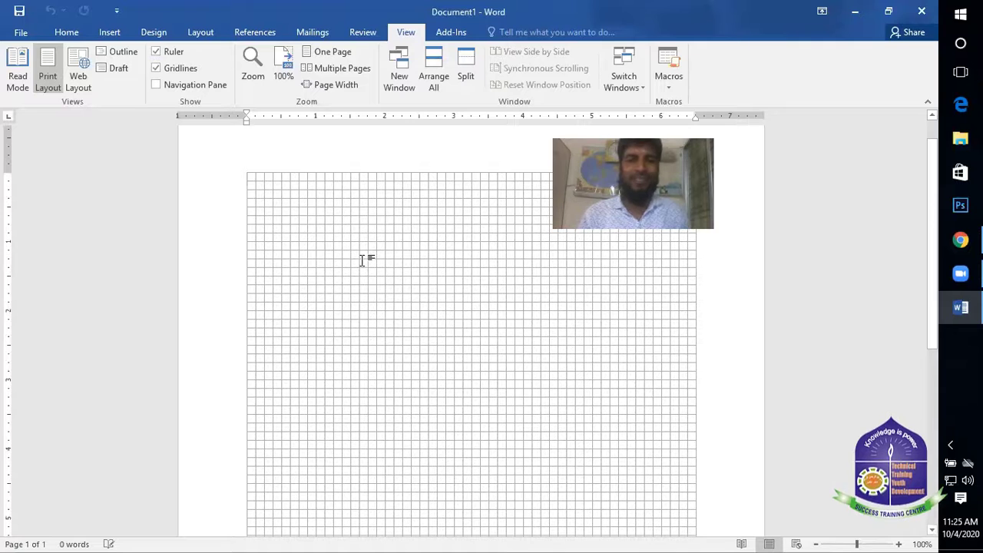
type("Tjk5jlygjrtlkhtrlkhj")
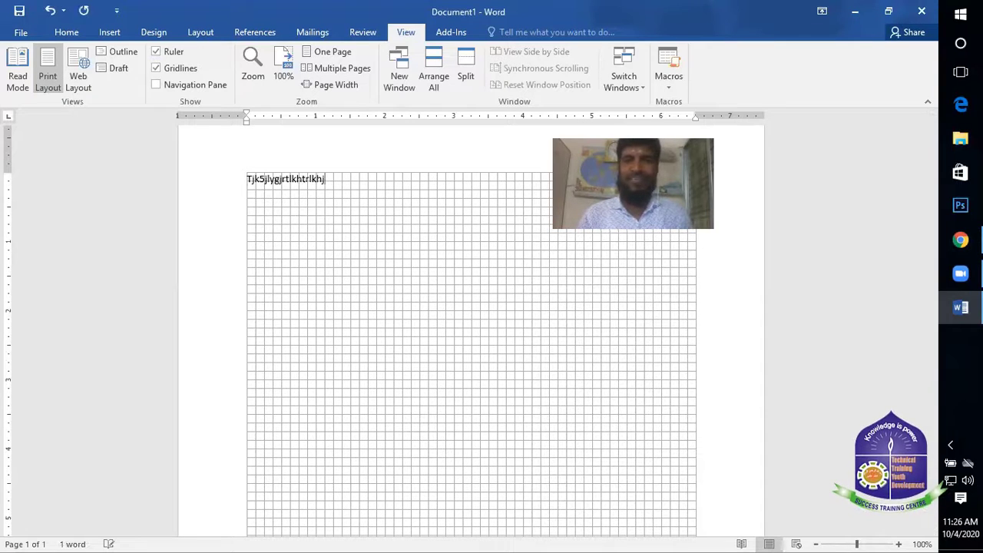
key("Return")
type("lktgjeoirgjierjkglkrtjk")
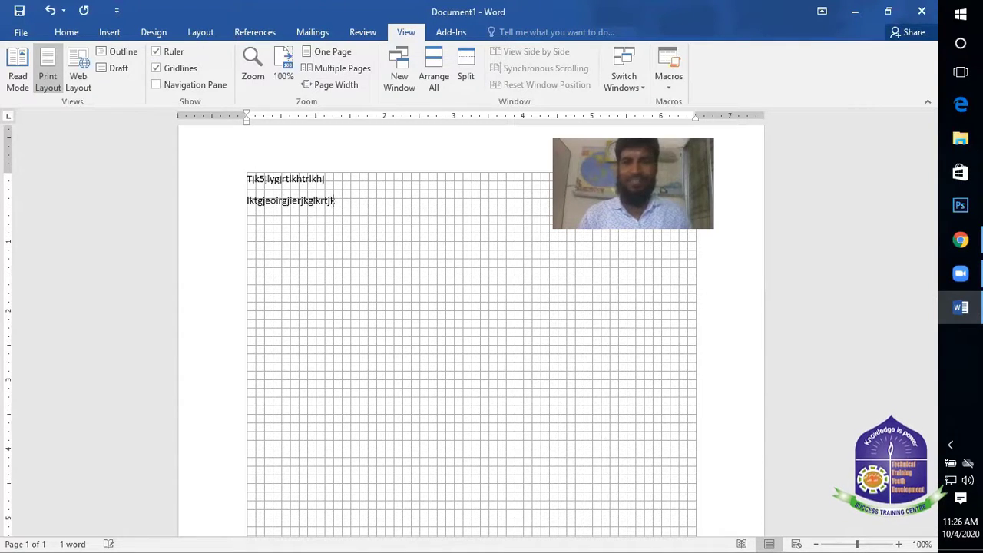
type("ghklthlkfrhrkt")
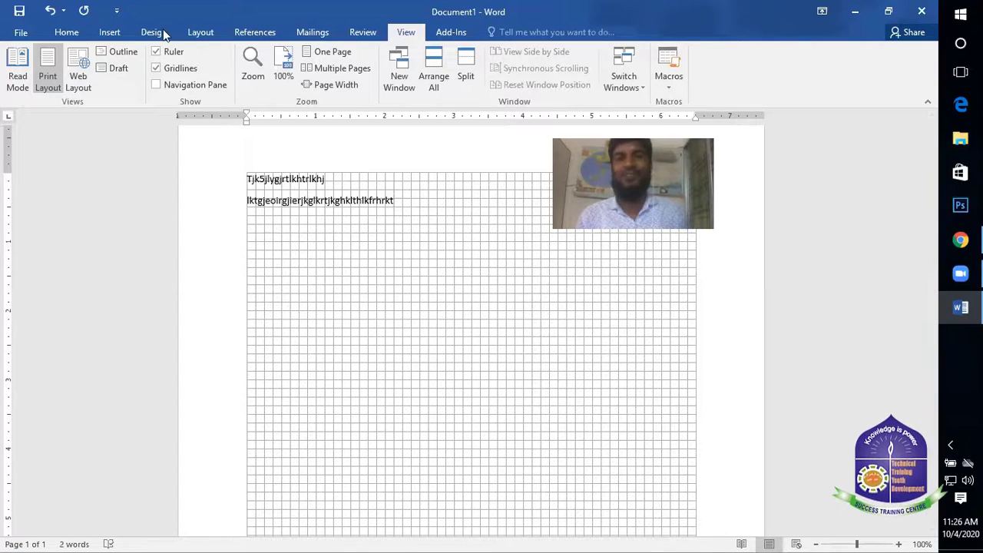
left_click(156, 68)
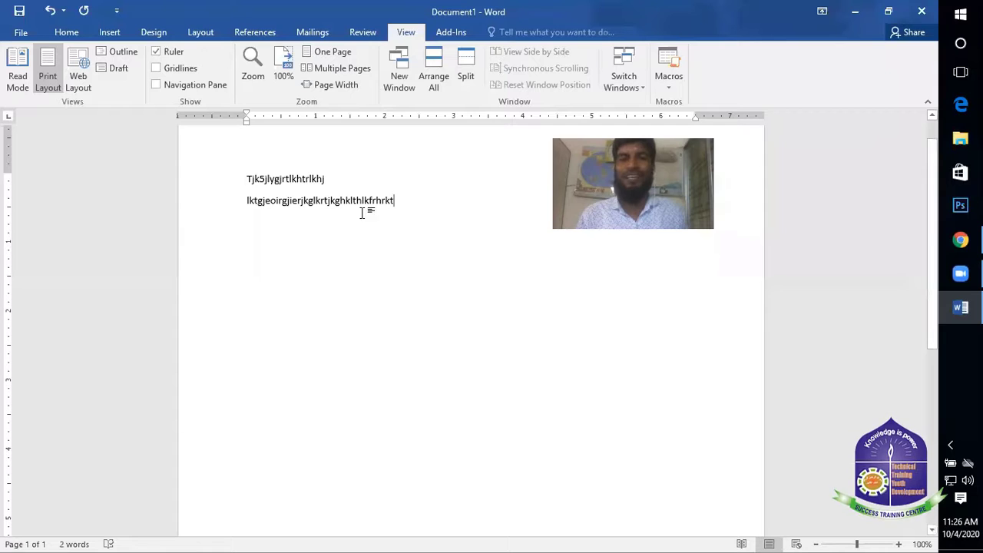
left_click_drag(361, 212, 150, 138)
key("Delete")
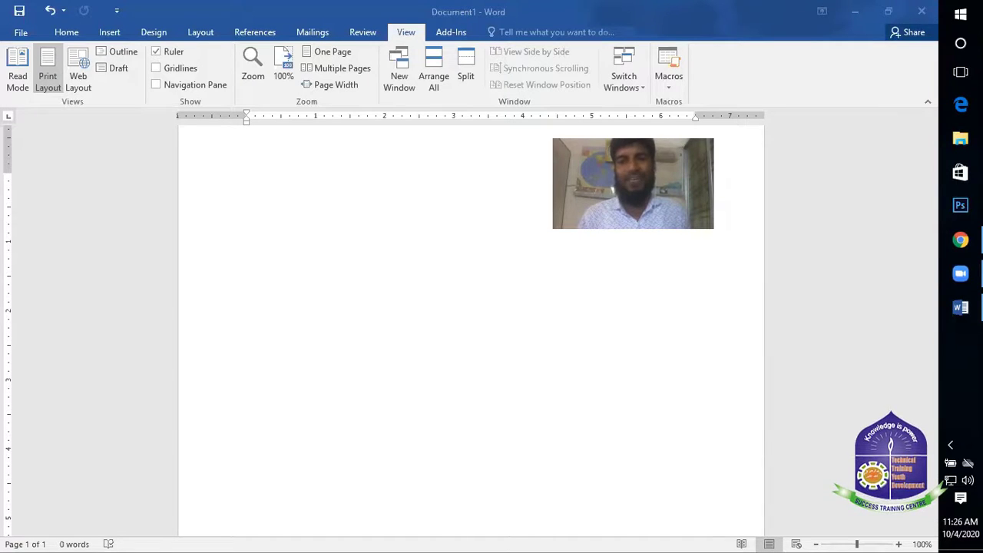
- Turn off Lock the taskbar and drag the taskbar from the right edge to the top
right_click(960, 59)
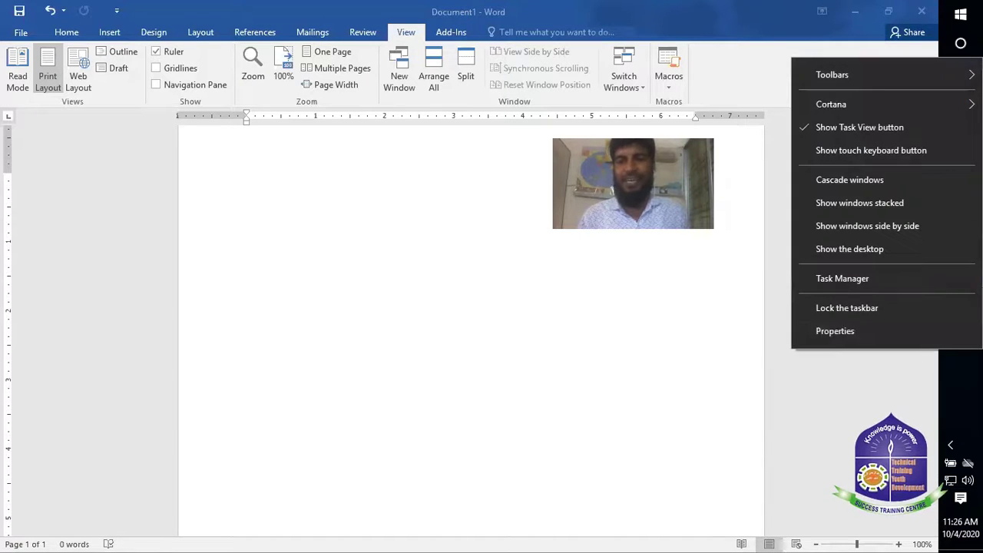
left_click(808, 308)
right_click(957, 359)
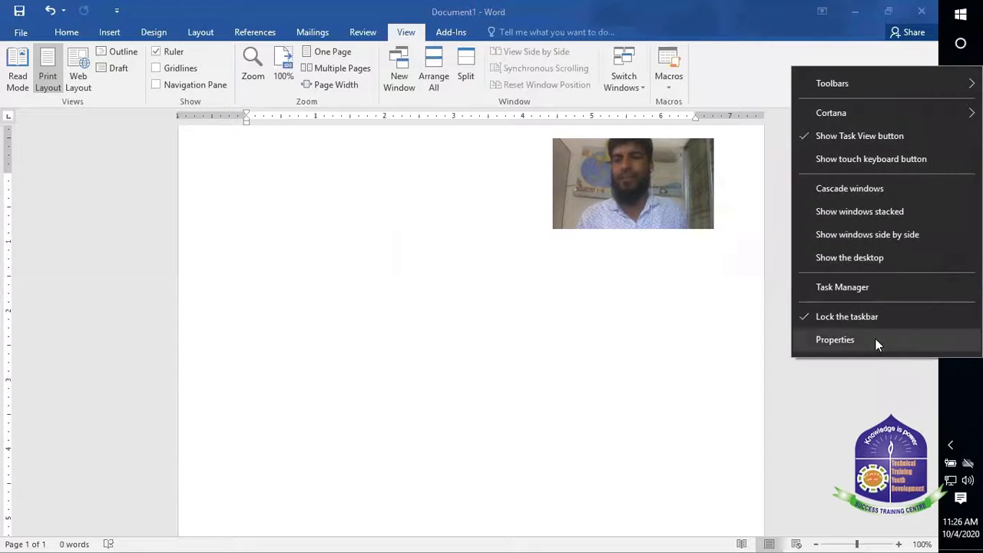
left_click(806, 316)
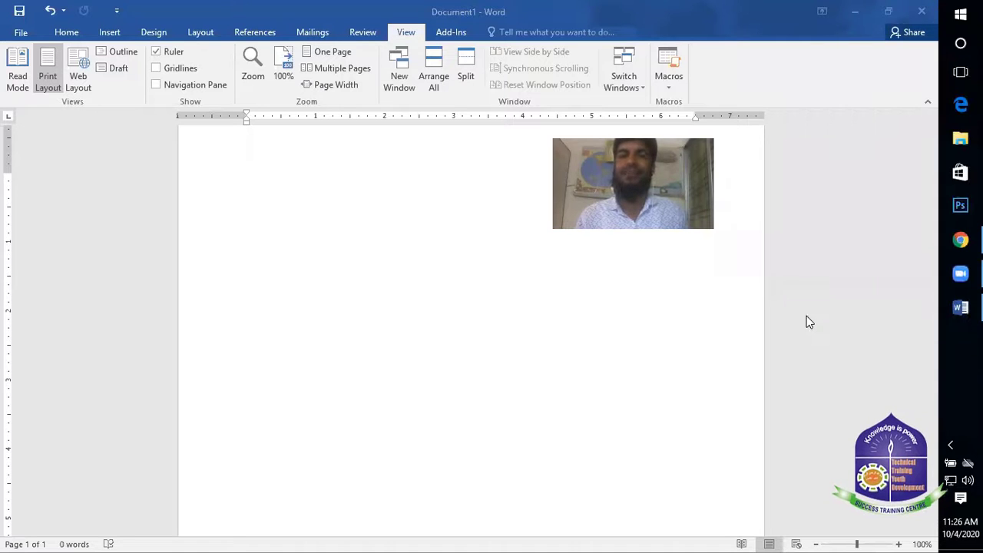
right_click(954, 356)
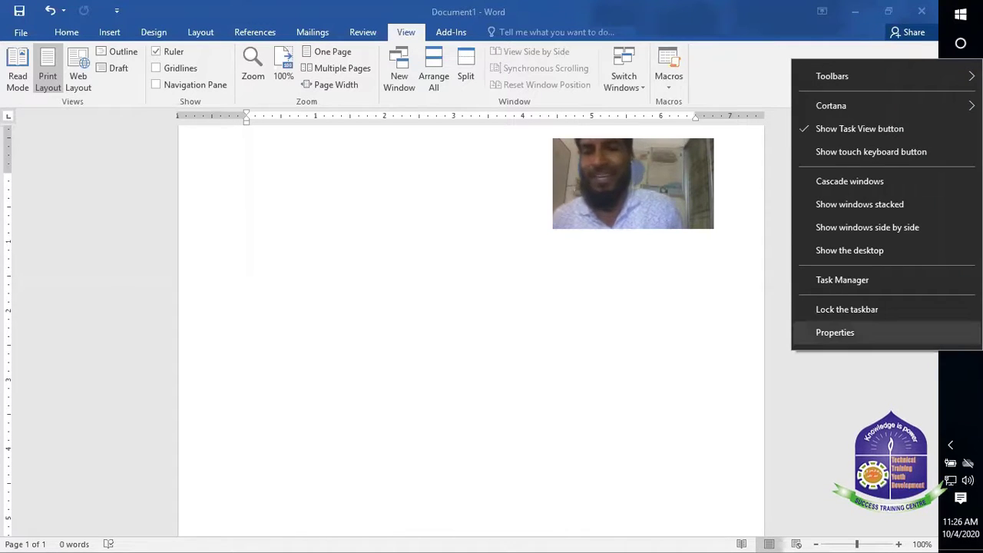
left_click(924, 341)
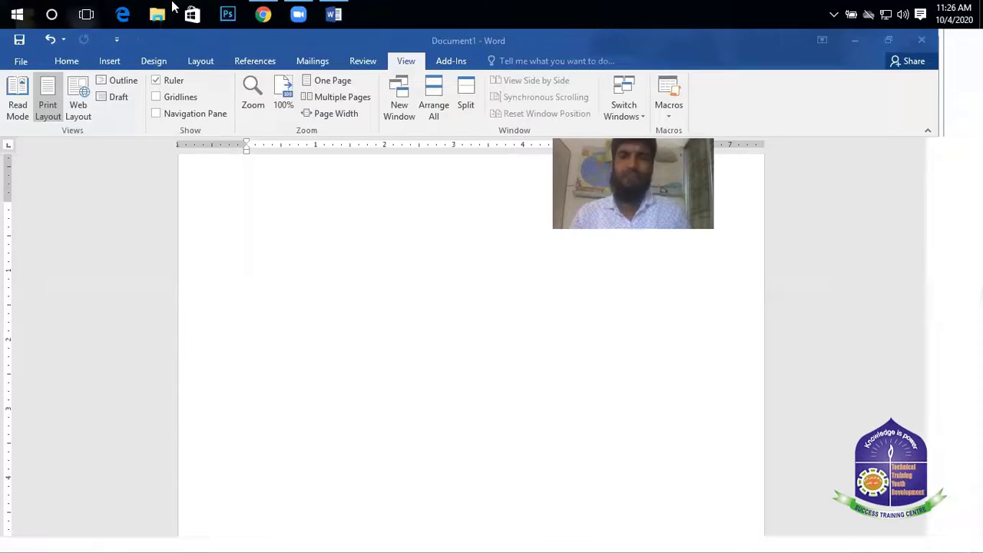
left_click_drag(961, 361, 173, 6)
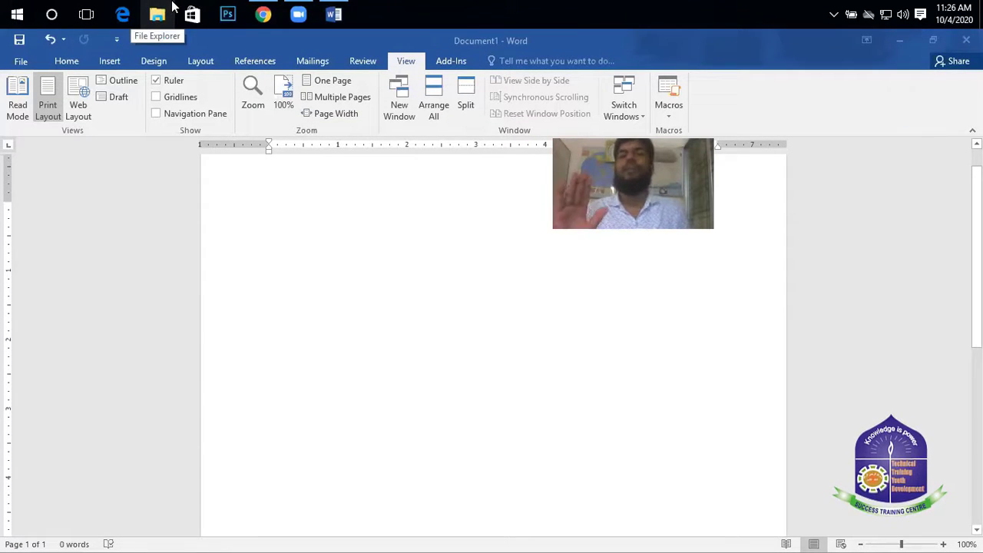
mouse_move(262, 14)
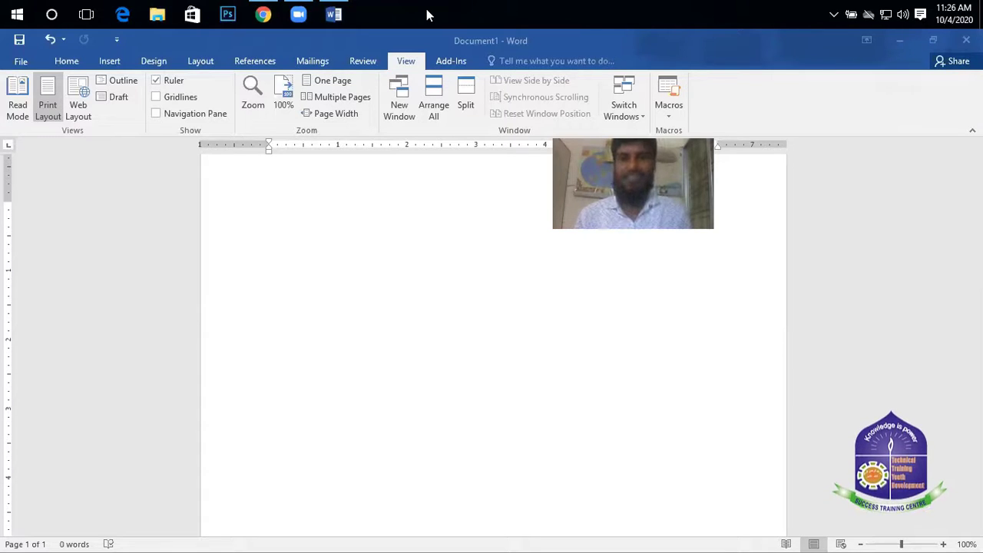
- Dock the taskbar at the bottom, then drag its border up to about half the screen height
left_click_drag(426, 9, 503, 516)
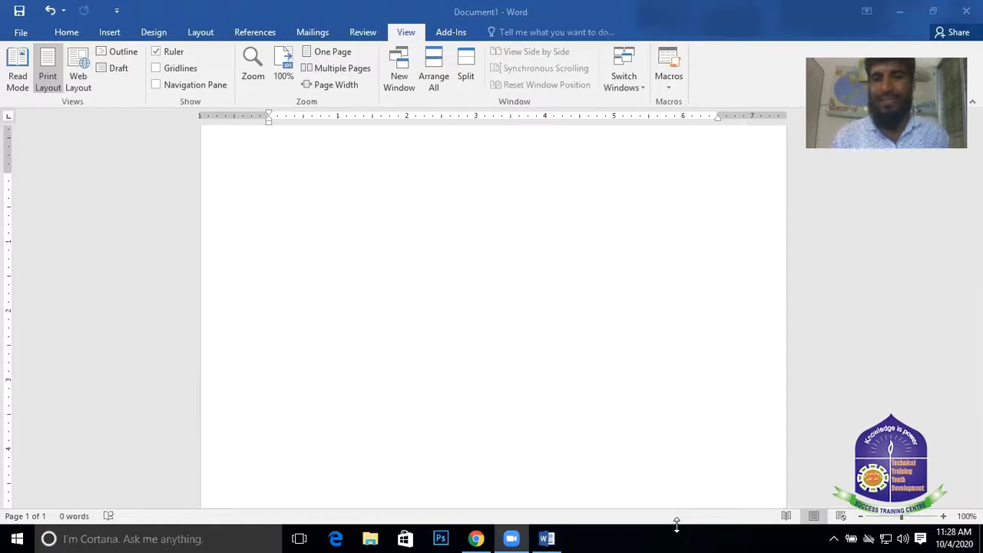
left_click_drag(676, 525, 668, 291)
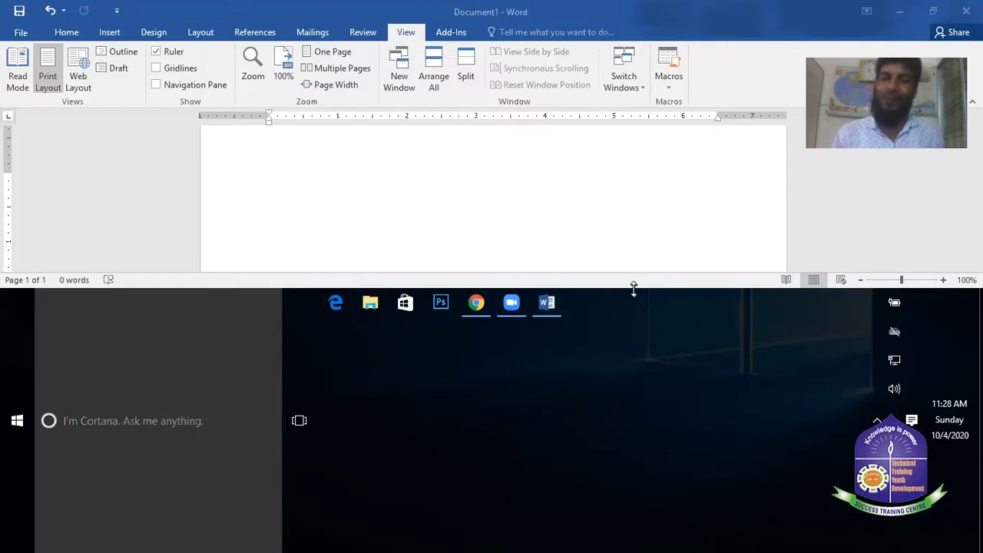
- Shrink the taskbar back to its slim height at the bottom and turn on Lock the taskbar
left_click_drag(634, 288, 634, 538)
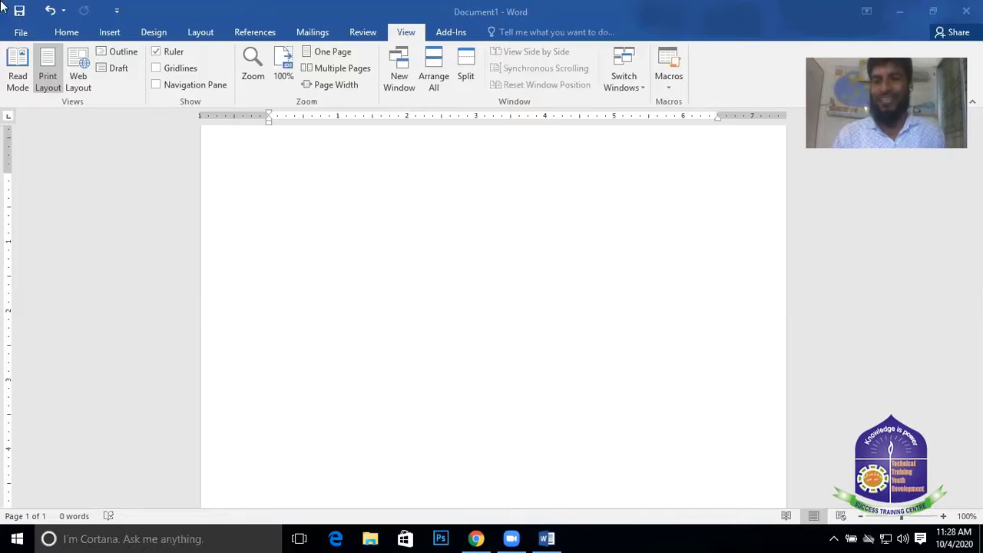
right_click(619, 538)
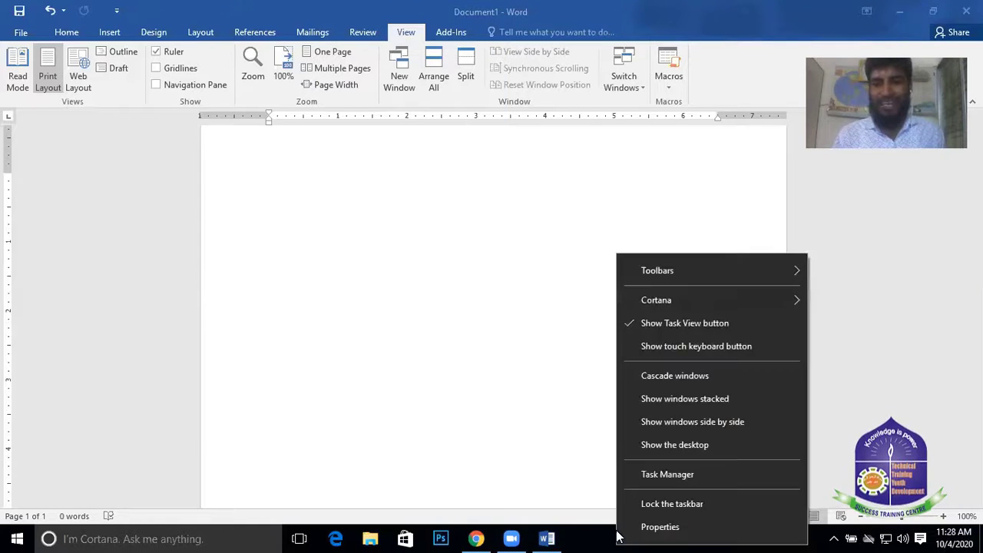
left_click(659, 503)
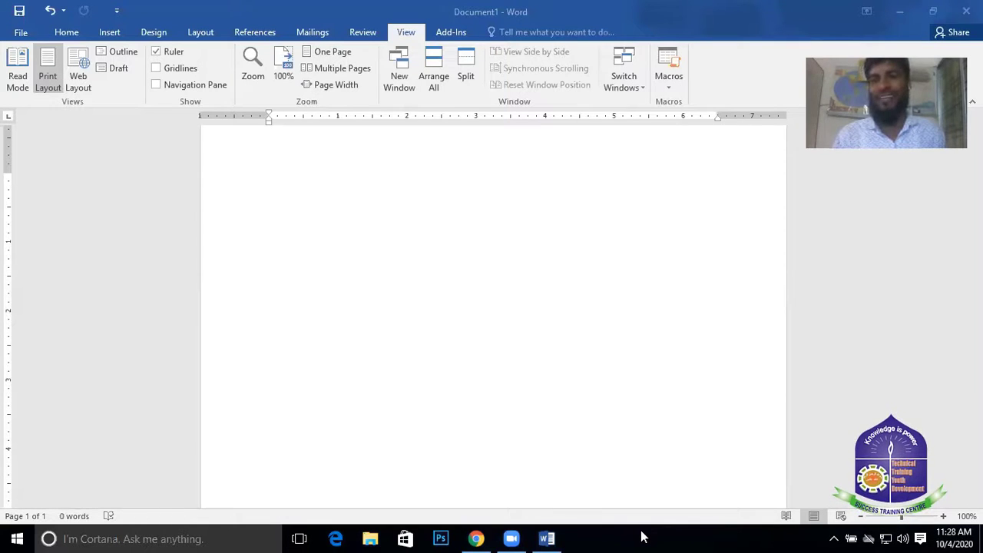
right_click(644, 536)
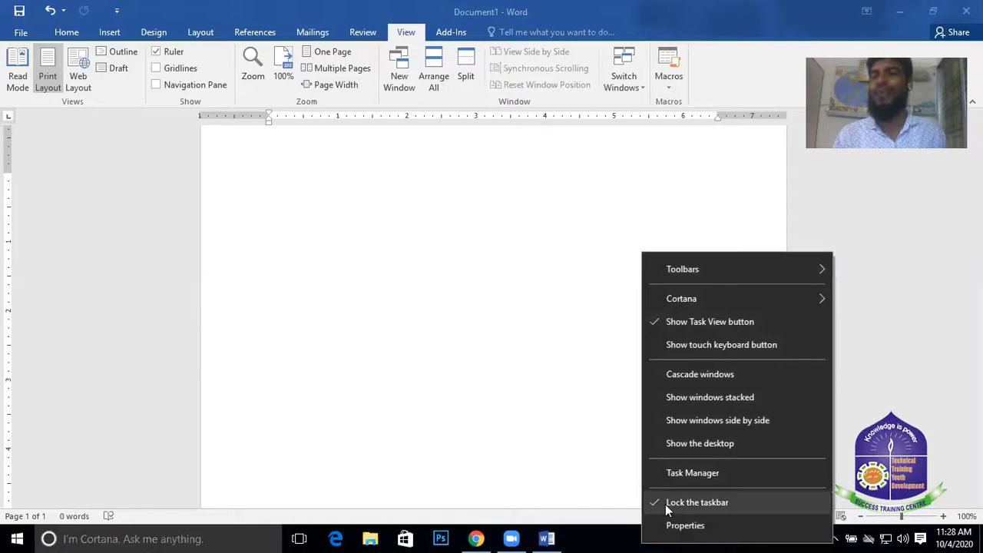
left_click(494, 460)
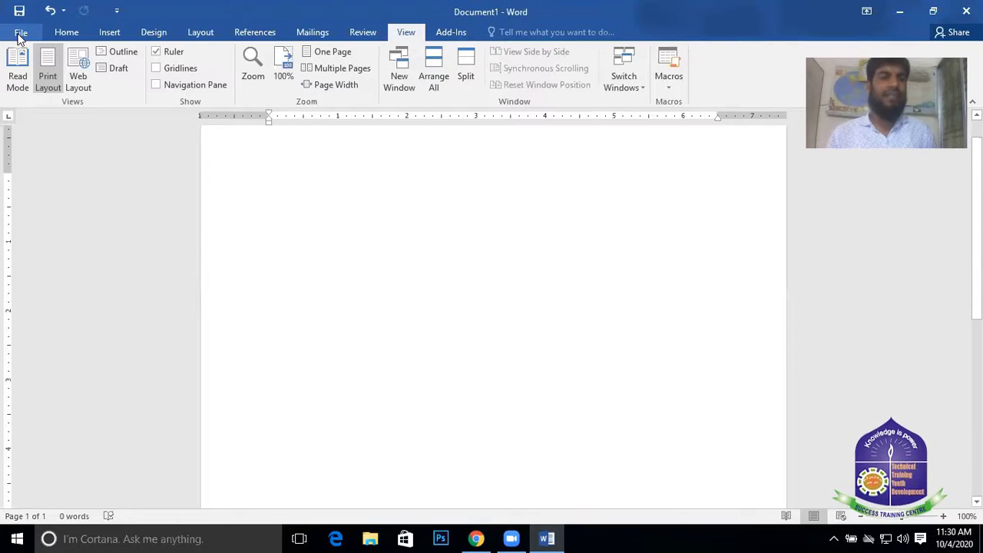
- Close Document1 from the File menu without saving
left_click(20, 34)
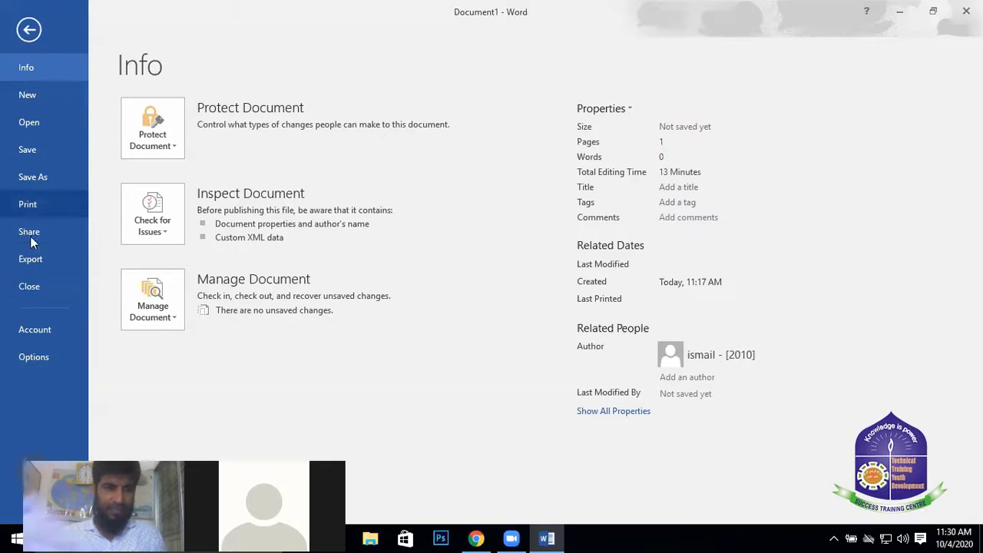
left_click(38, 291)
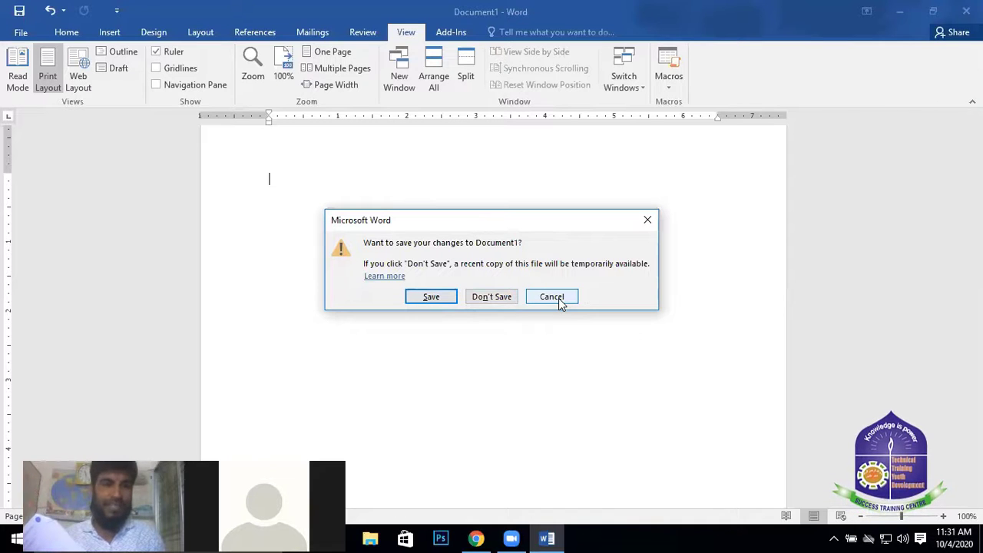
left_click(489, 296)
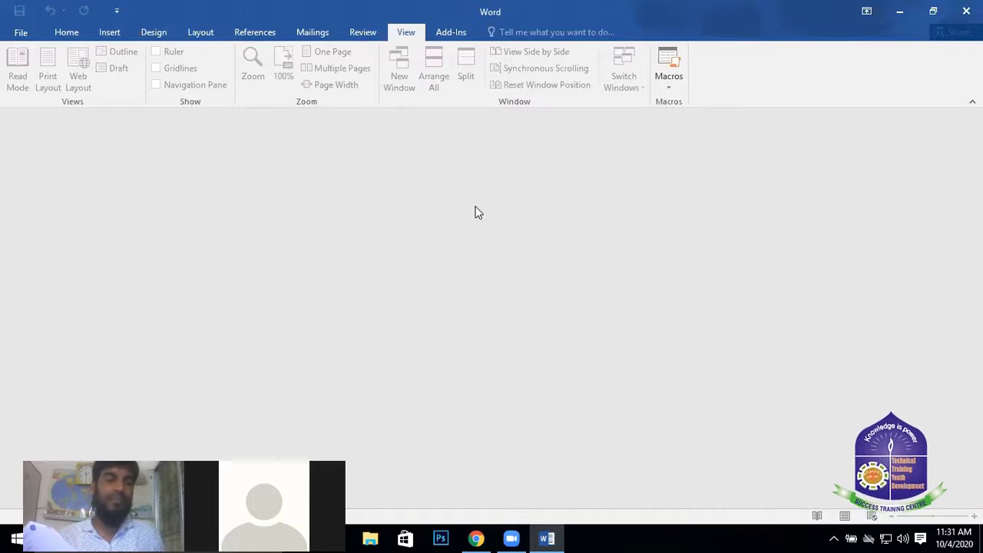
- Look at the File > Open page, go back, then exit Word to the desktop
left_click(21, 32)
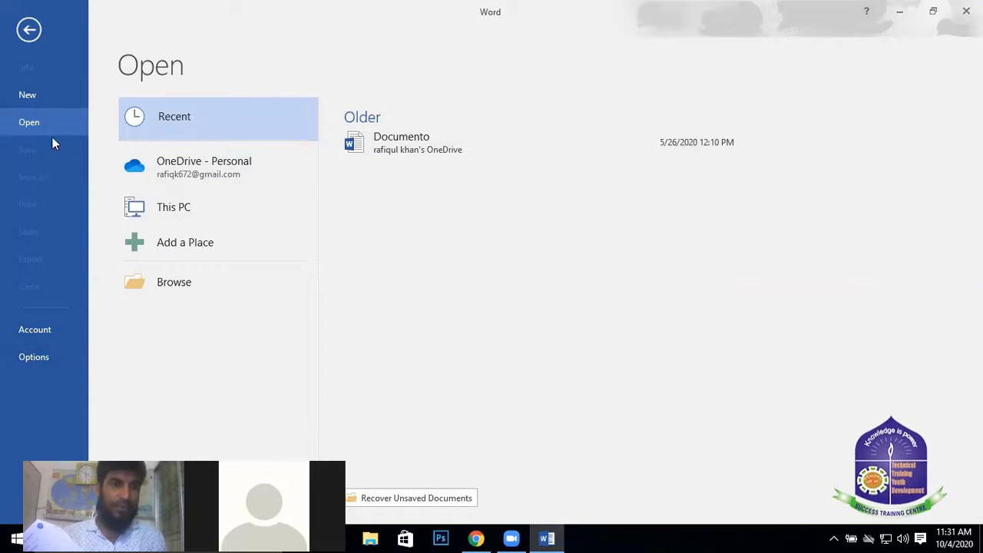
left_click(29, 29)
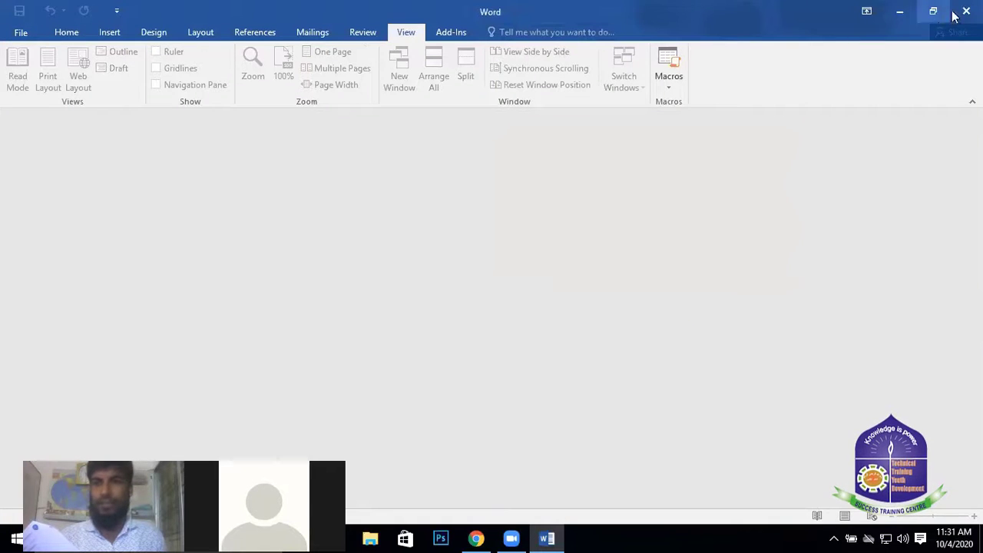
left_click(966, 11)
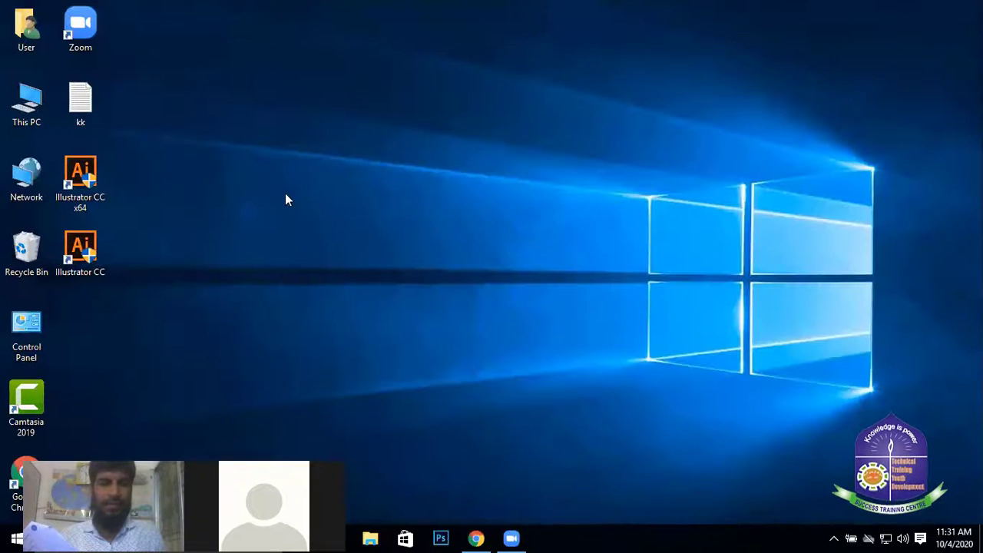
- Refresh the desktop, then launch Word 2016 from the W section of the Start menu's app list
right_click(283, 125)
left_click(323, 166)
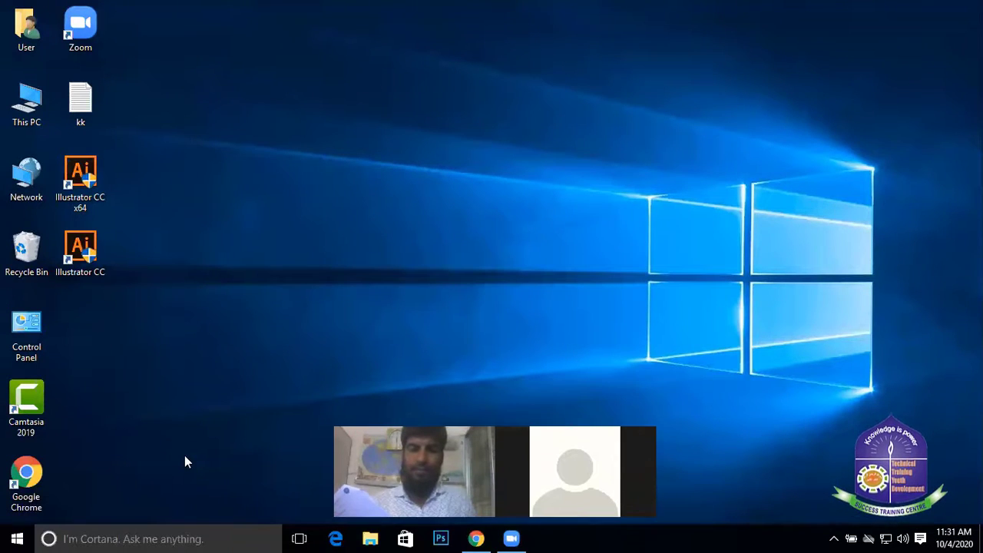
left_click(16, 538)
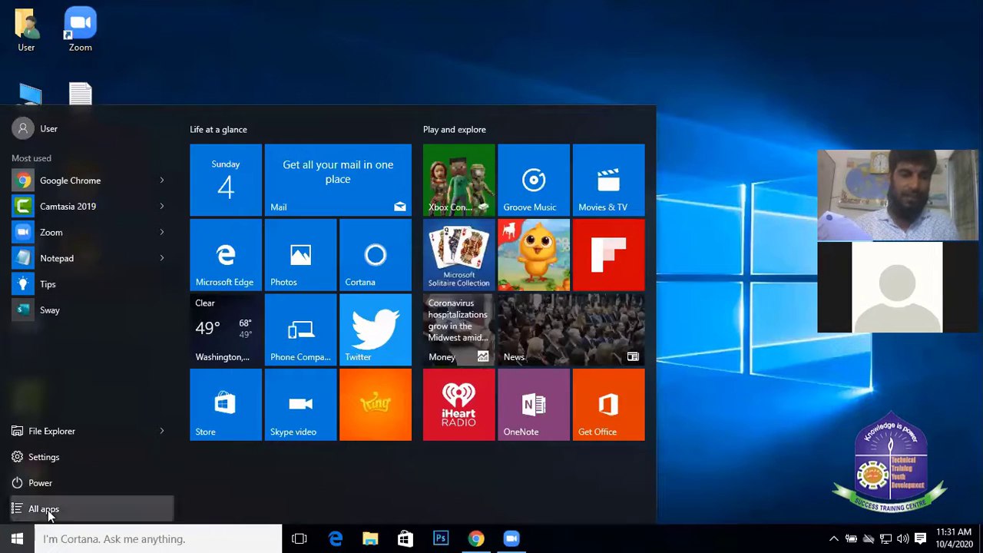
left_click(38, 509)
scroll(91, 263, "down", 2)
scroll(80, 346, "down", 5)
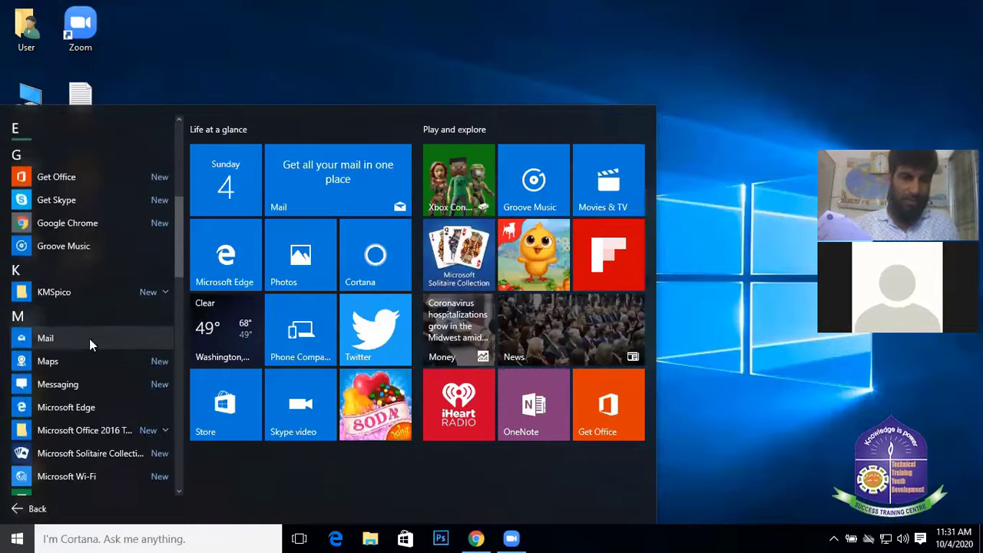
scroll(89, 338, "down", 6)
scroll(89, 342, "up", 1)
scroll(119, 283, "up", 3)
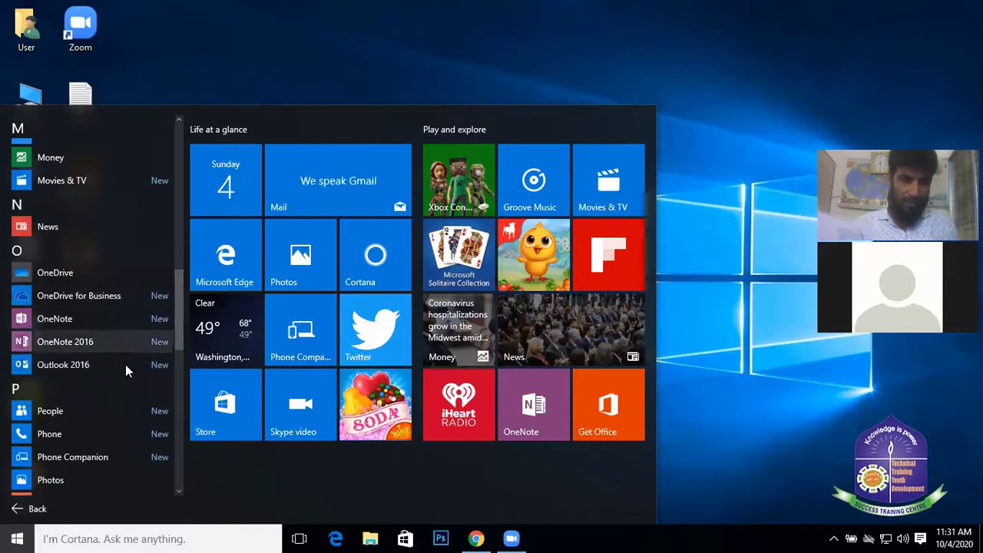
scroll(98, 373, "down", 3)
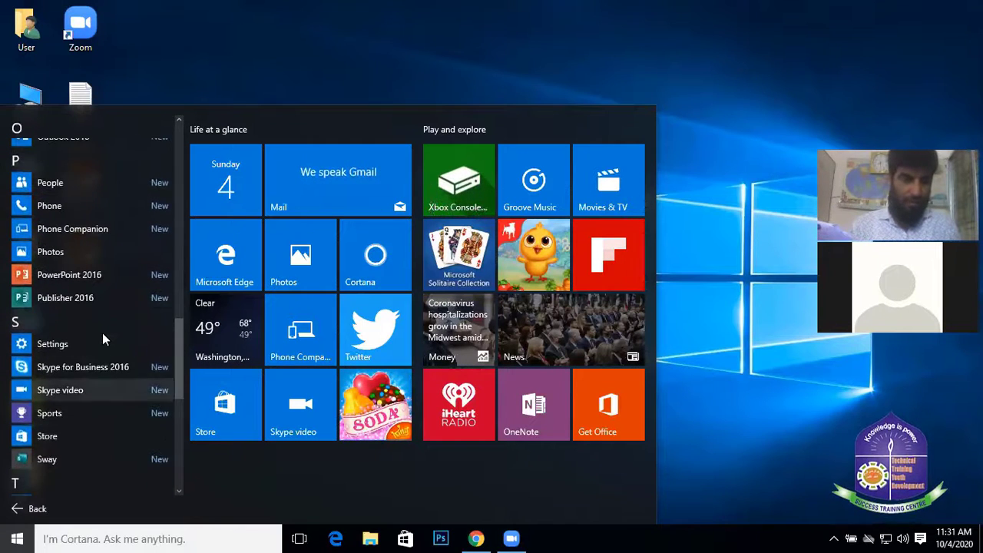
scroll(86, 292, "down", 2)
scroll(107, 368, "down", 1)
scroll(107, 368, "down", 3)
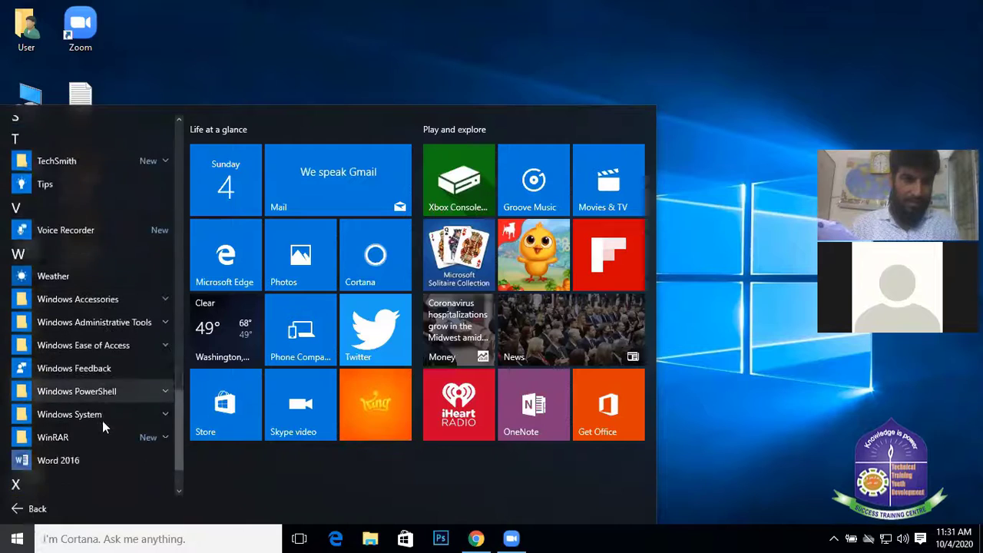
scroll(102, 420, "down", 1)
left_click(81, 393)
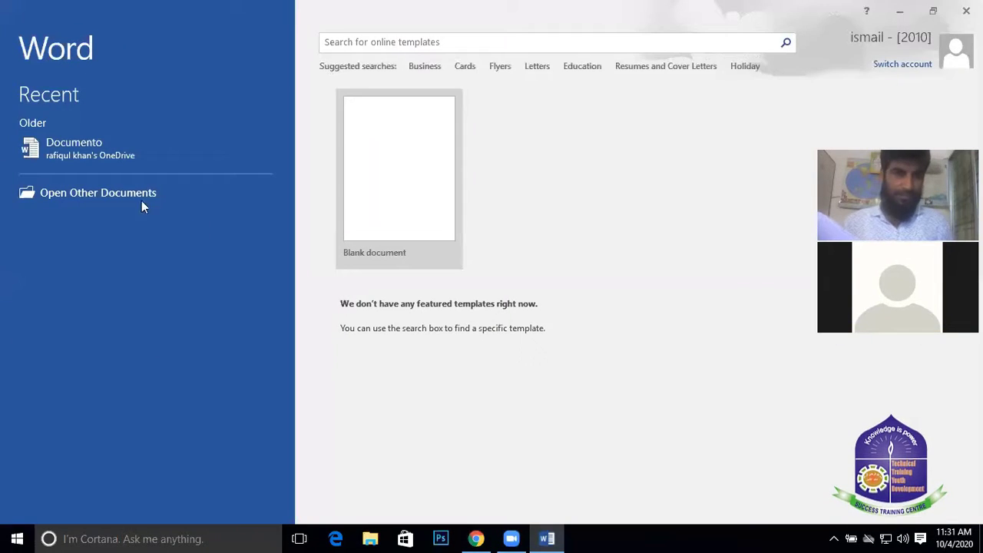
- Create a blank Document1, checking the File info view twice before returning to editing
left_click(430, 158)
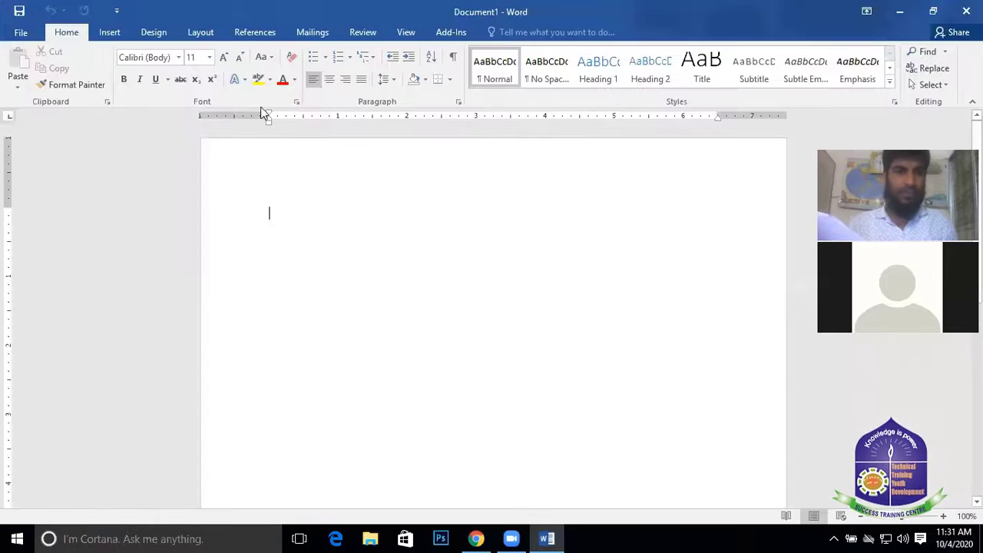
left_click(15, 32)
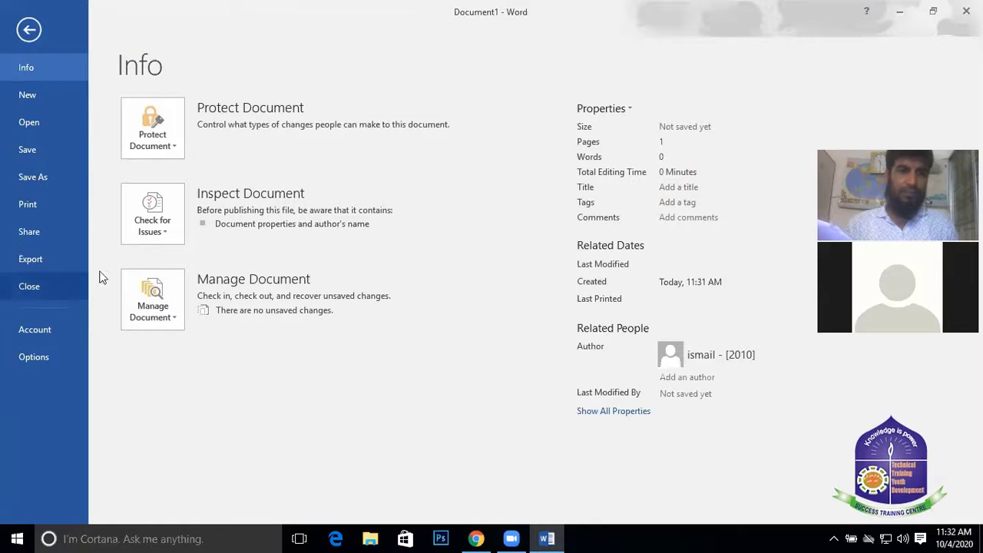
left_click(28, 30)
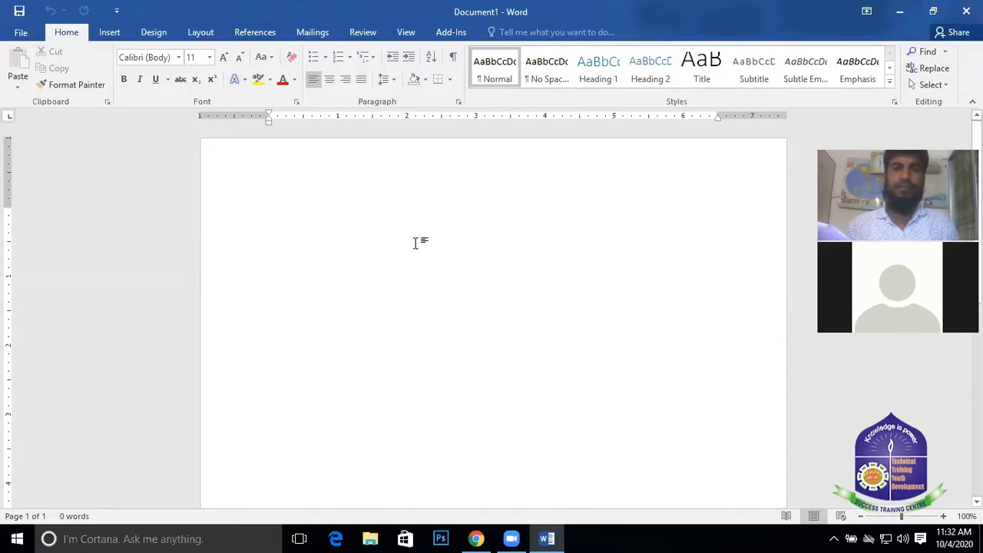
left_click(20, 35)
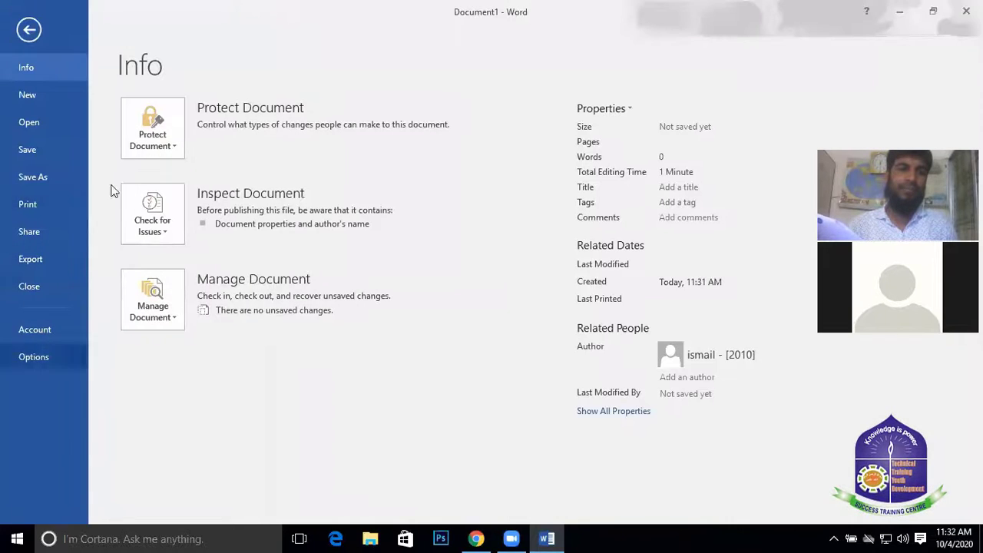
left_click(30, 25)
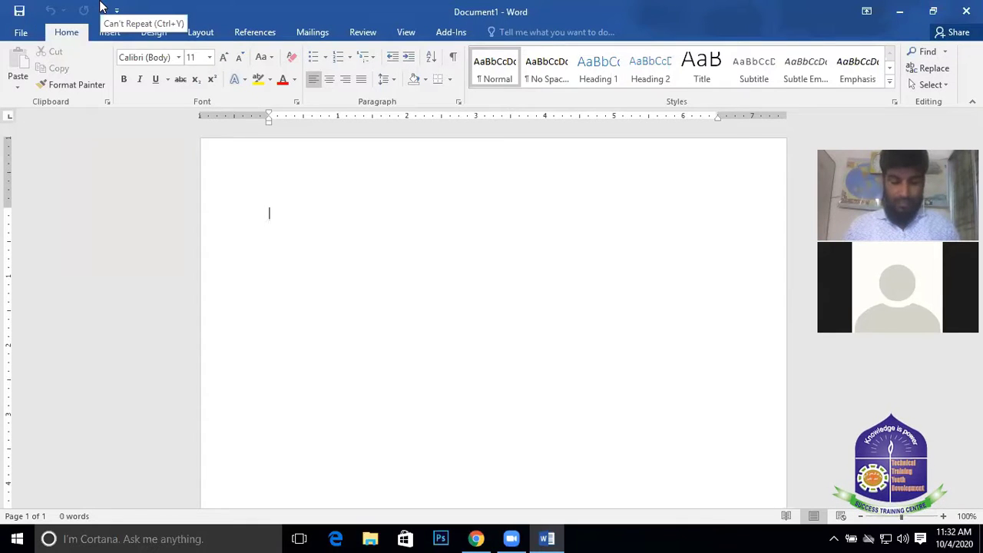
- Type the heading 'Success Training Center' on the first line and select it all
type("success")
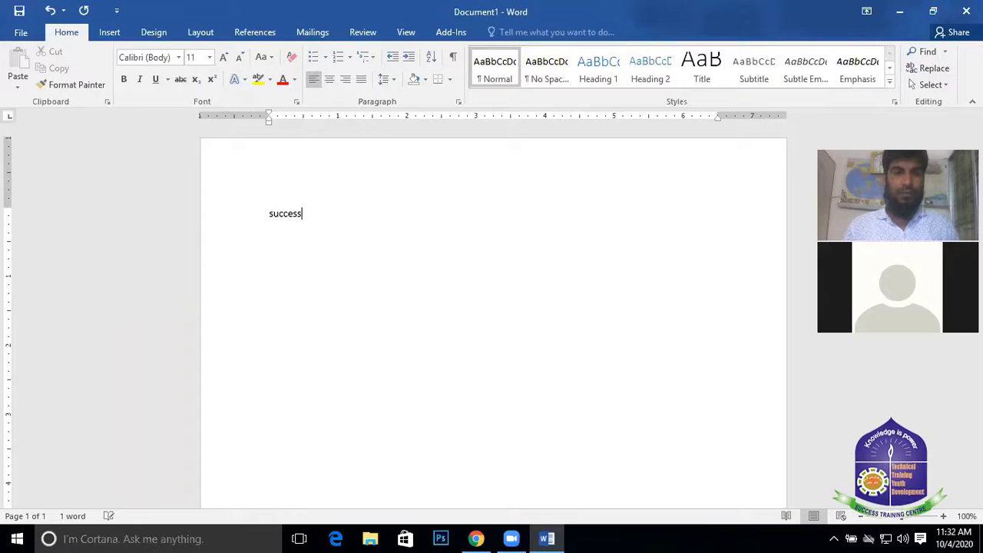
type(" T")
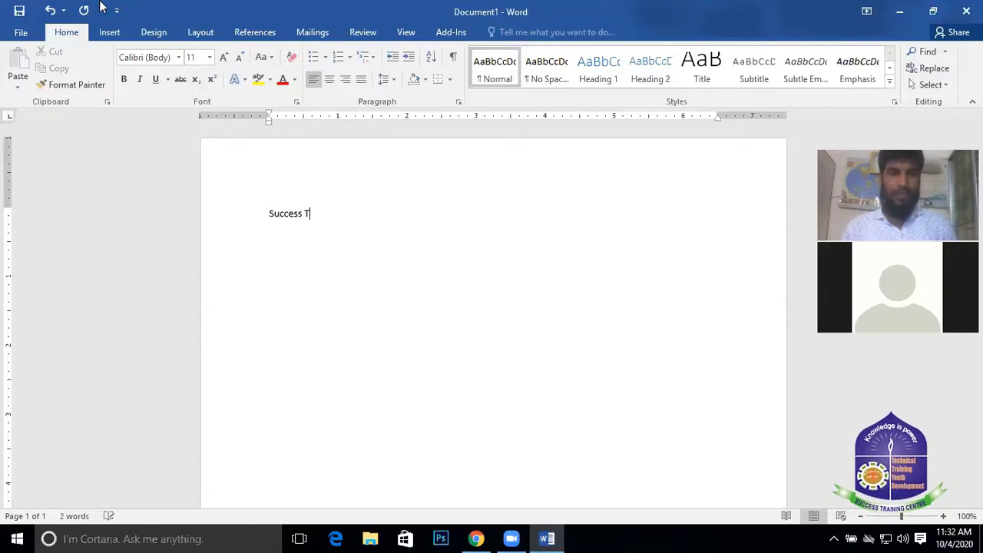
type("raining")
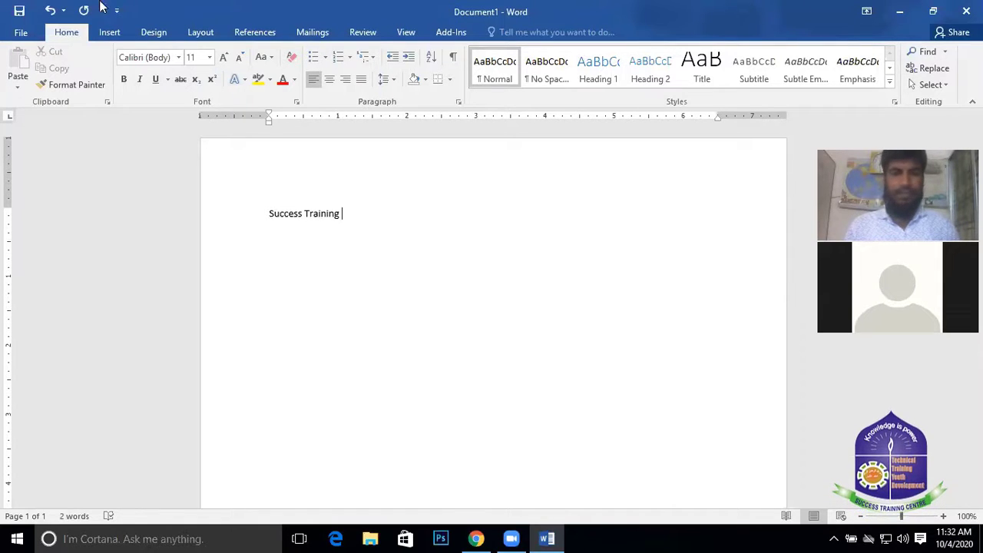
type(" Center")
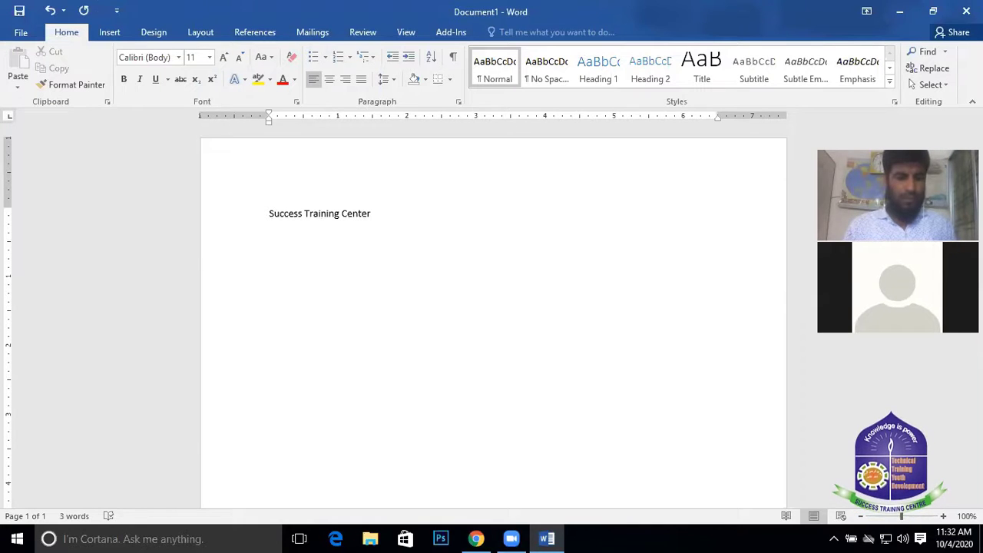
key("ctrl+a")
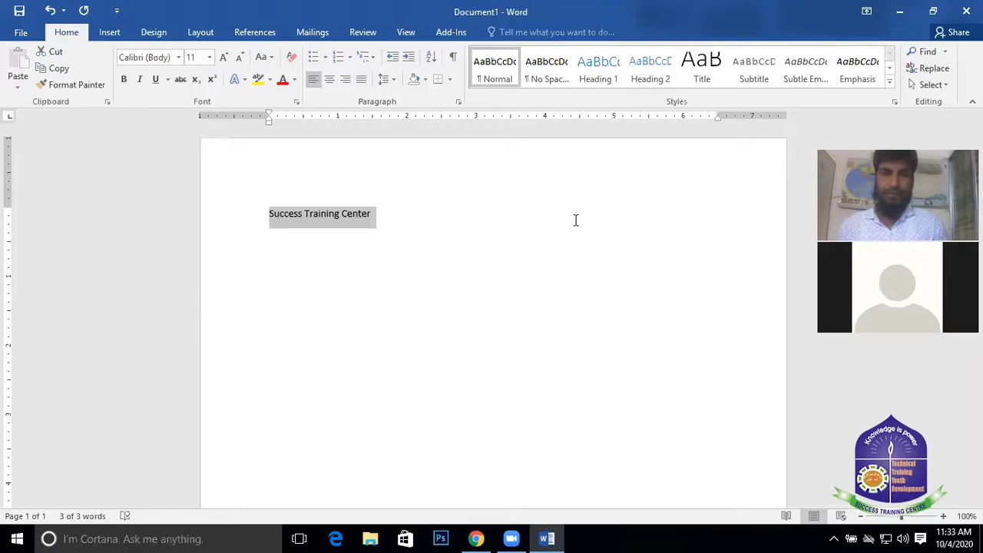
- Add a line 'Ctrl+a= all select' below the heading, inserting the missing space
left_click(405, 216)
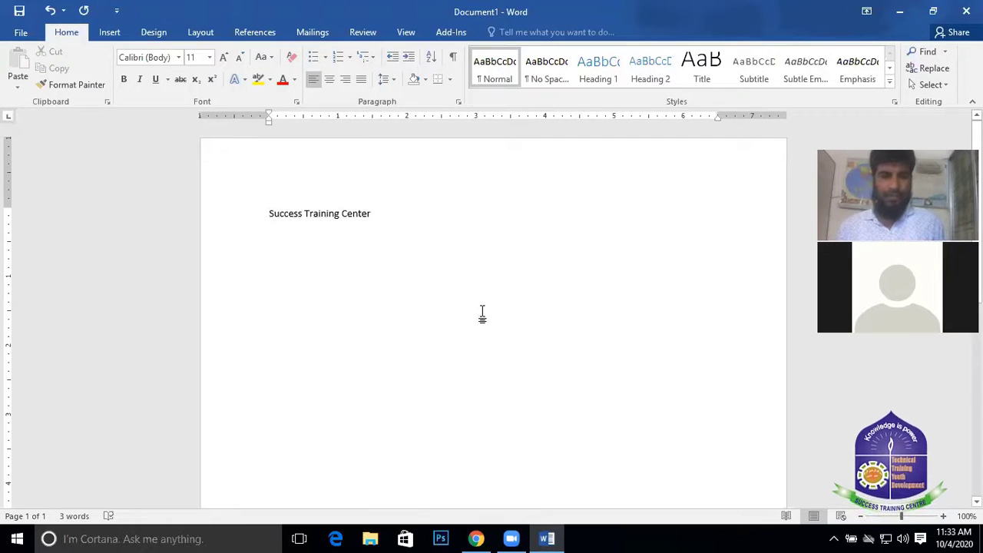
scroll(483, 313, "down", 1)
key("Return")
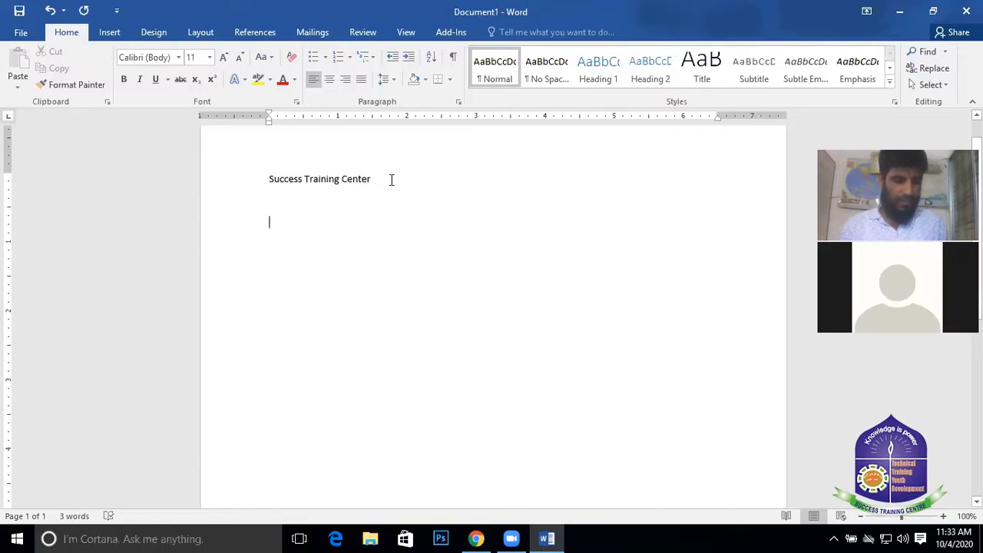
type("ctrl")
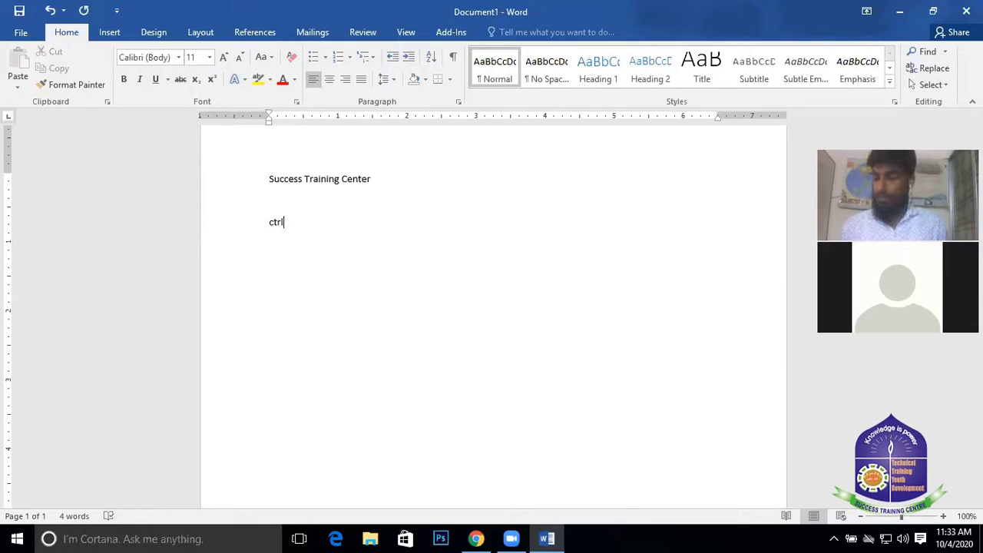
type("+a")
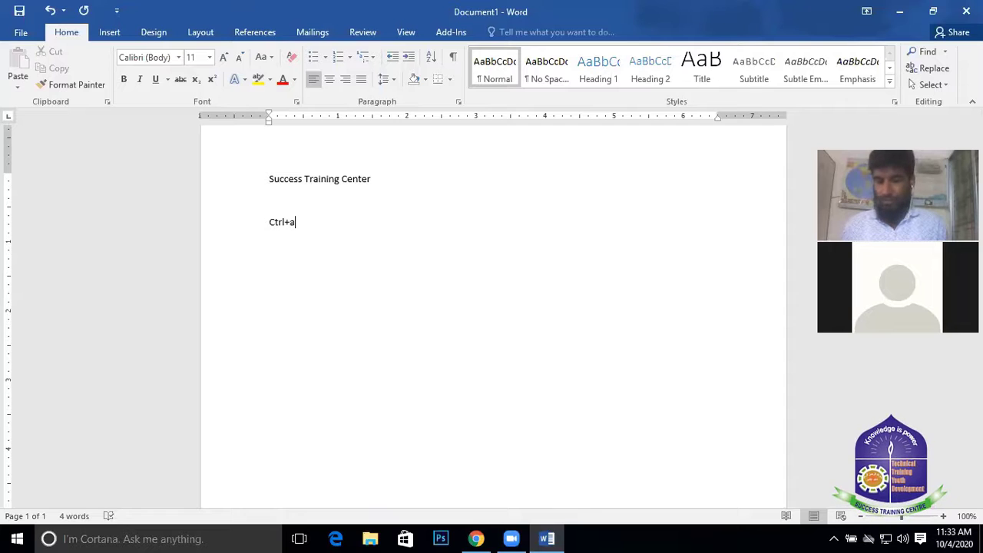
type(" a")
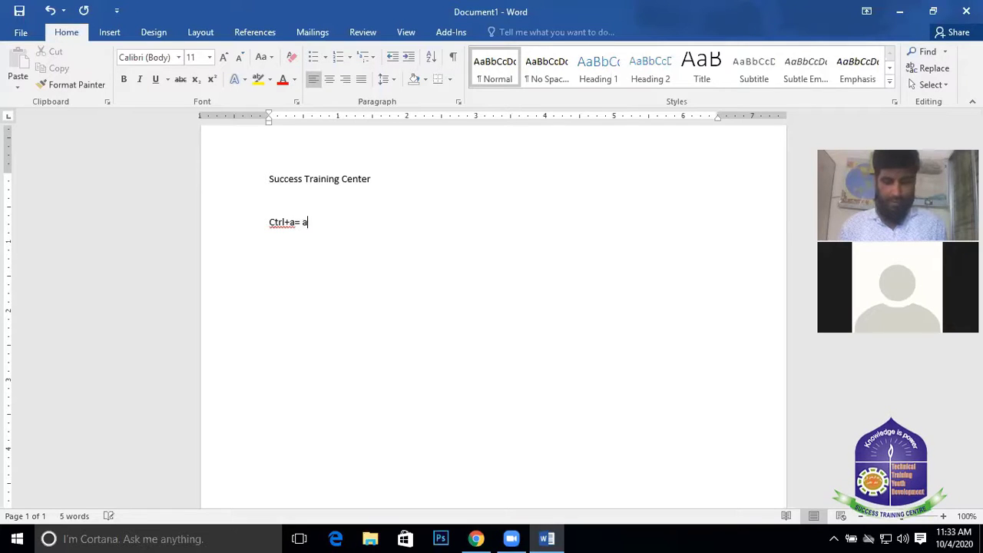
type("llse")
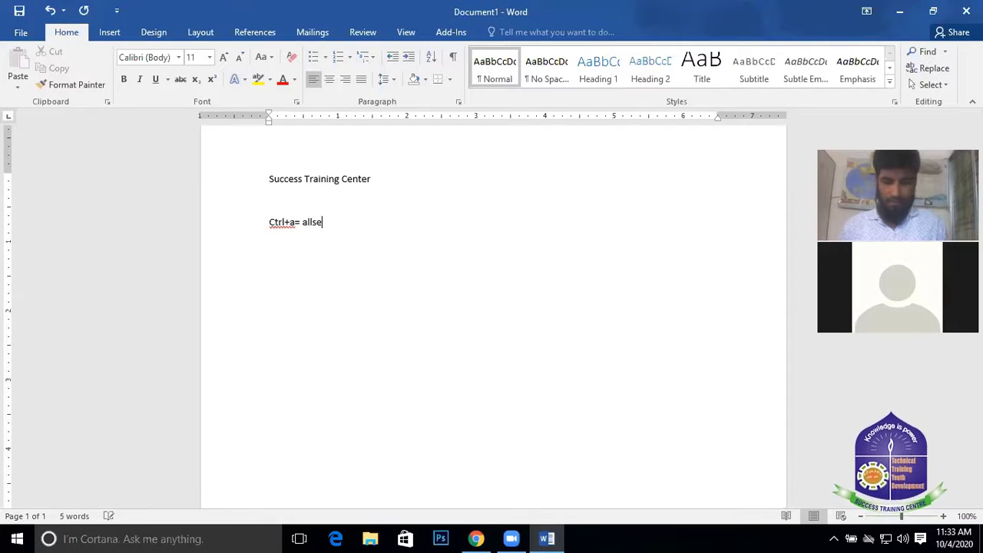
type("ct")
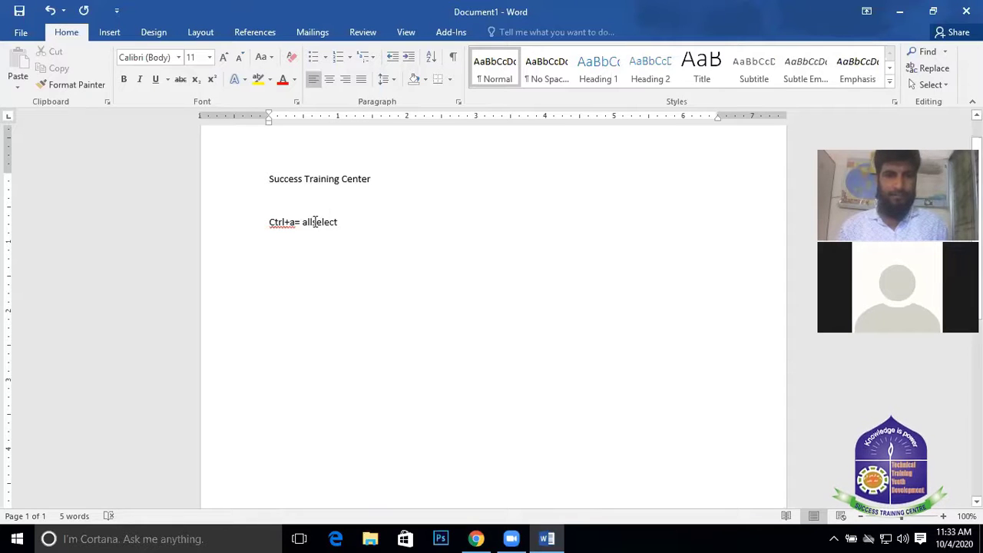
left_click(313, 221)
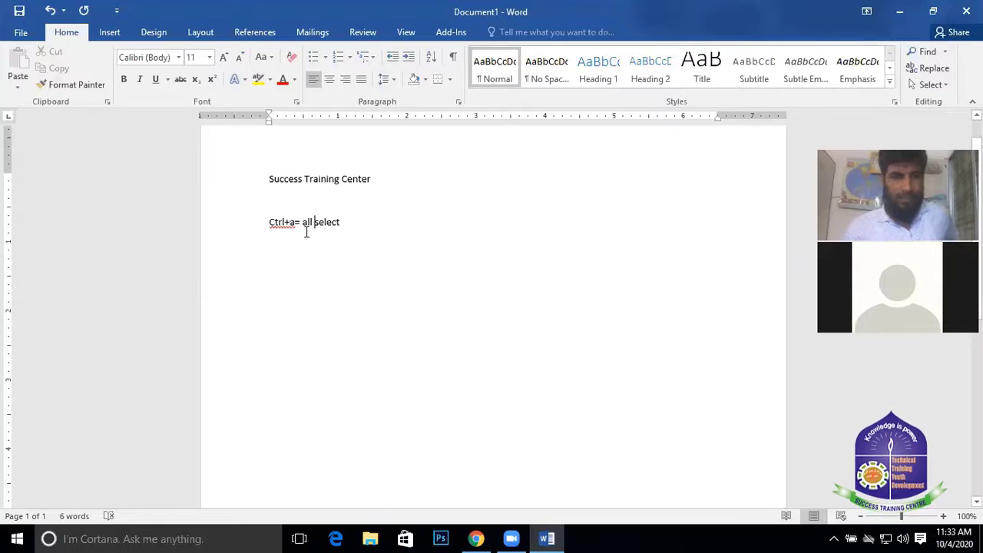
- Enlarge that line to 48 pt and begin the next line with a ditto mark and '+c= copy'
left_click_drag(270, 223, 346, 225)
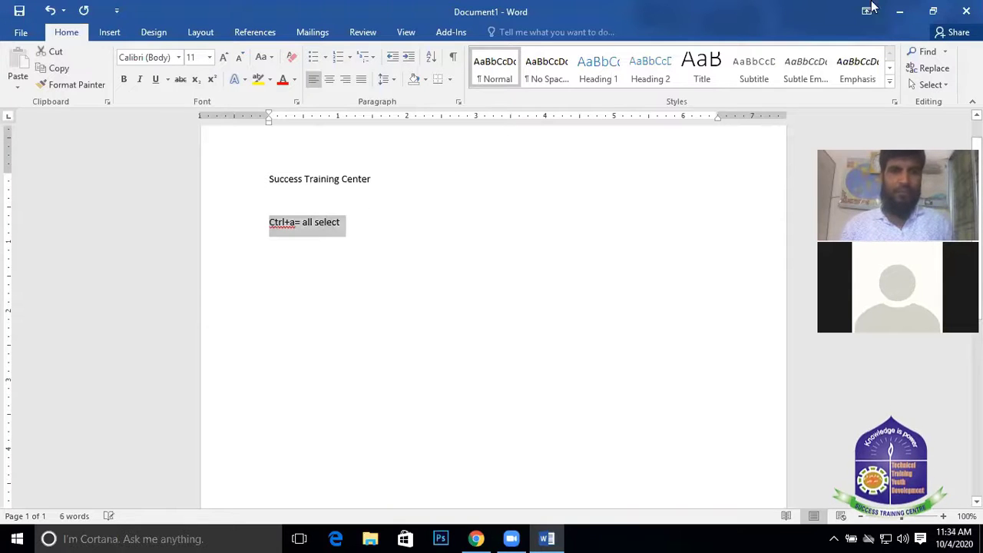
left_click(209, 57)
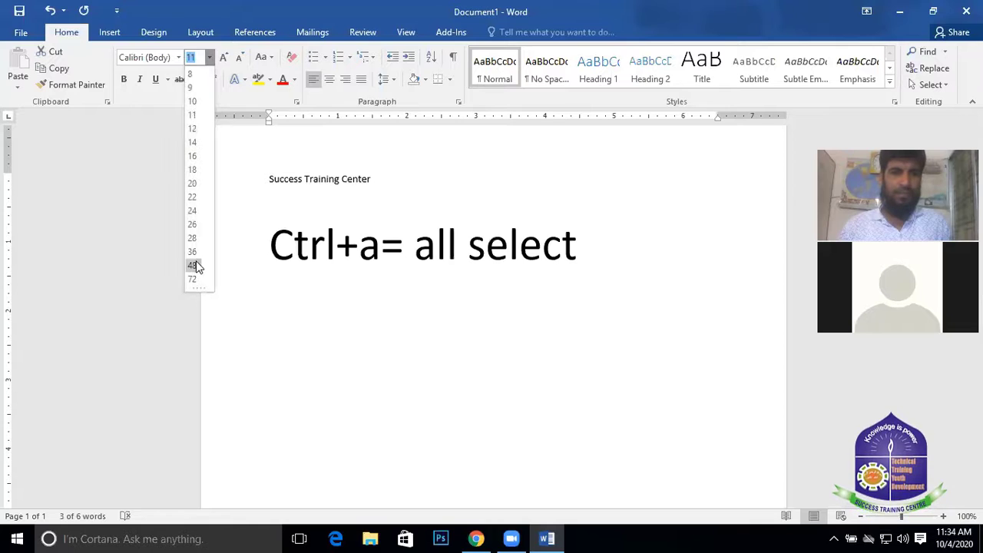
left_click(197, 265)
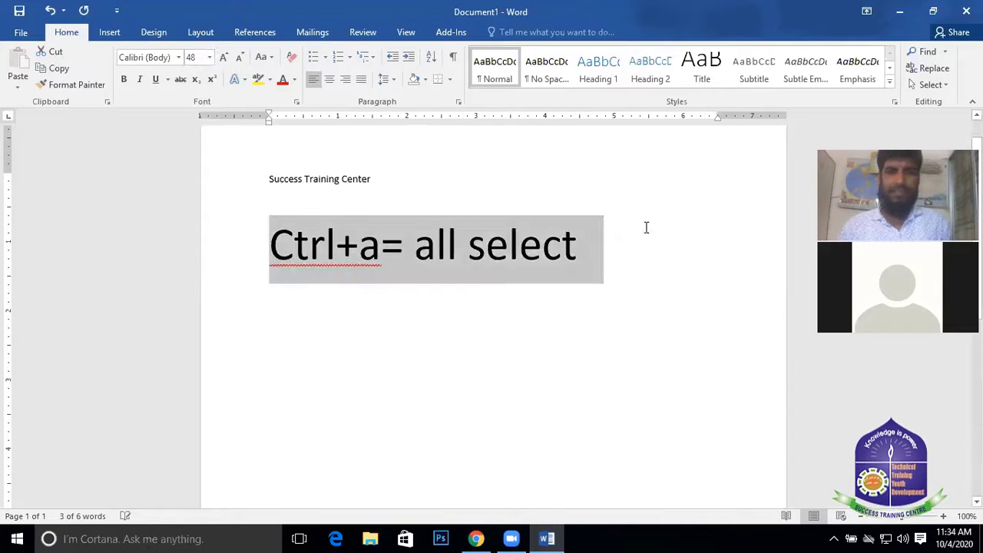
left_click(623, 256)
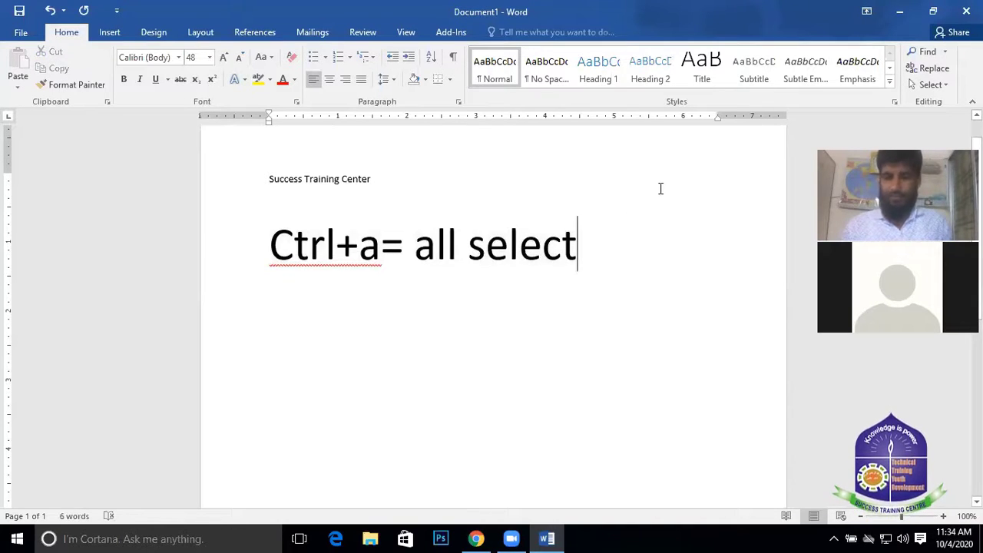
key("Return")
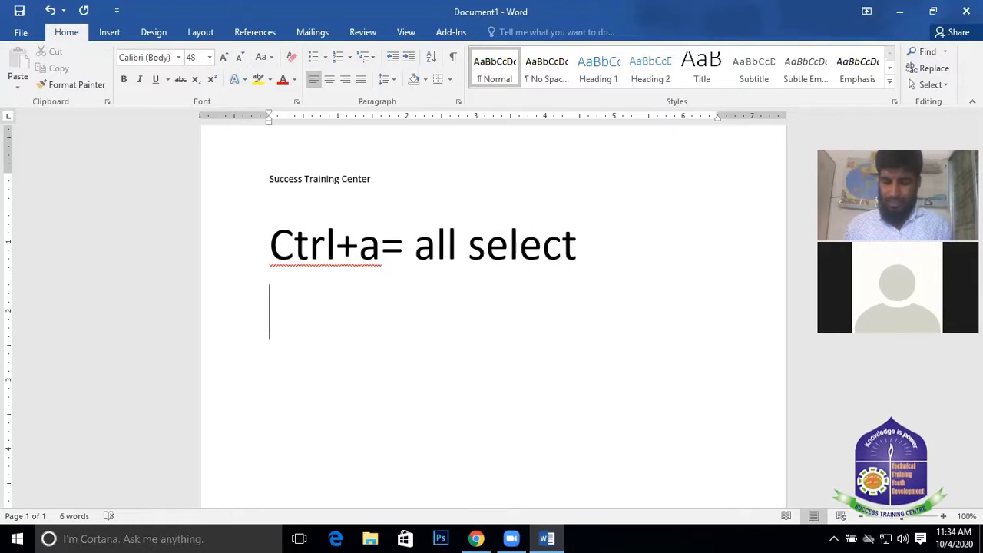
type("''   ")
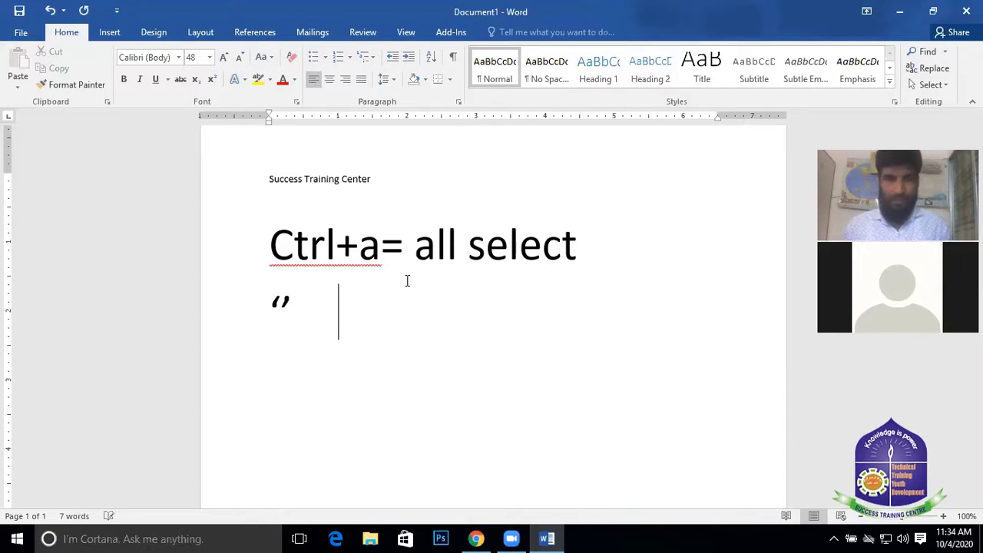
type("   +")
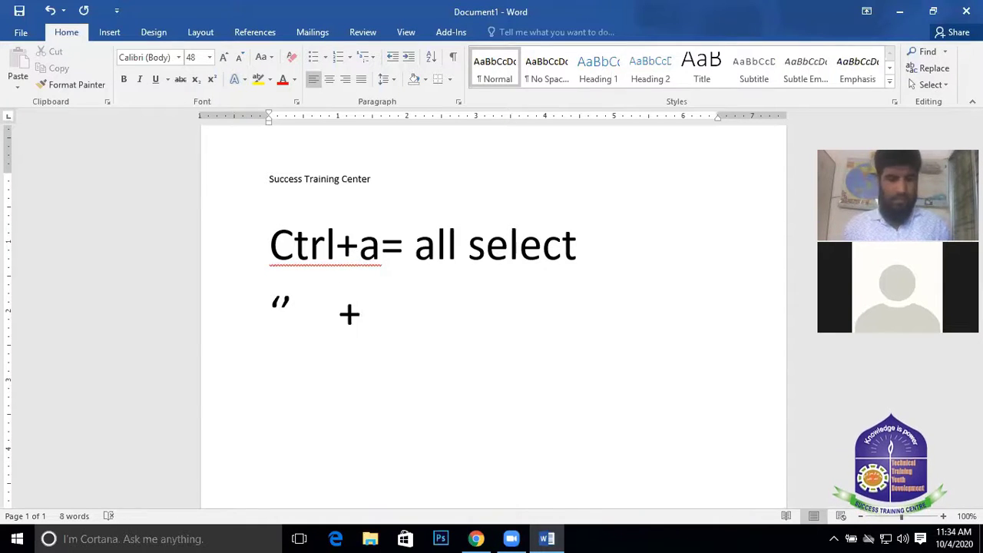
type("c=")
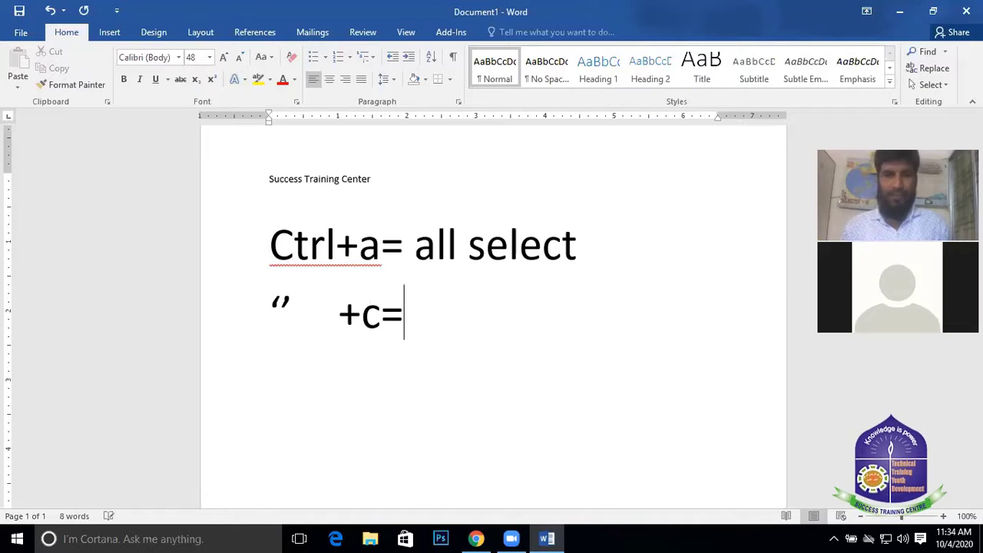
type(" co")
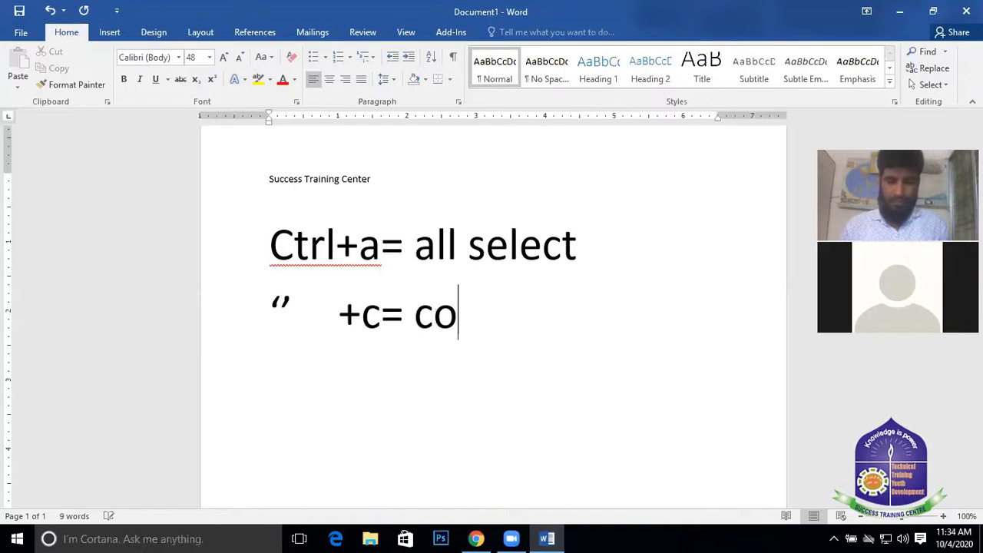
type("py")
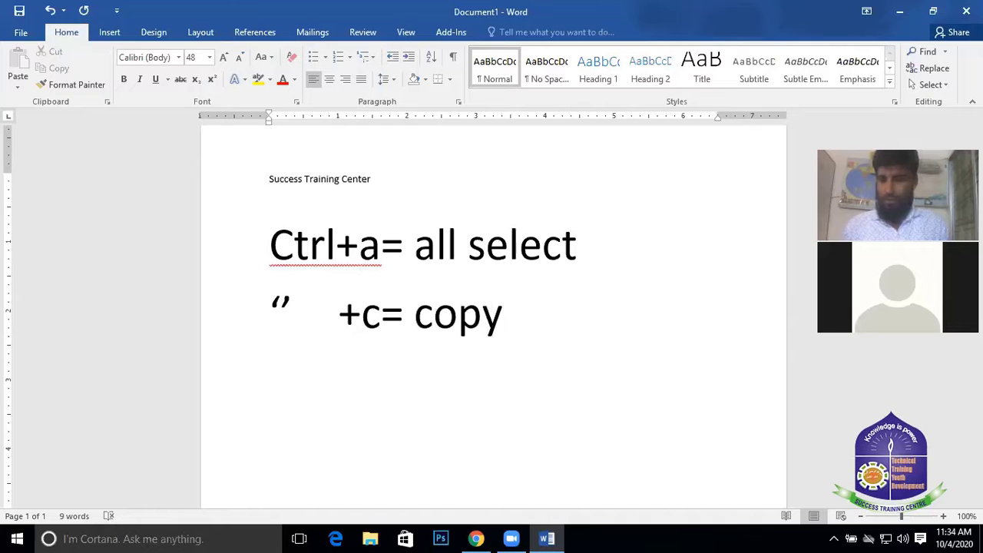
- Add a ditto-mark line '+v=paste', Tab-aligned under '+c= copy'
key("Return")
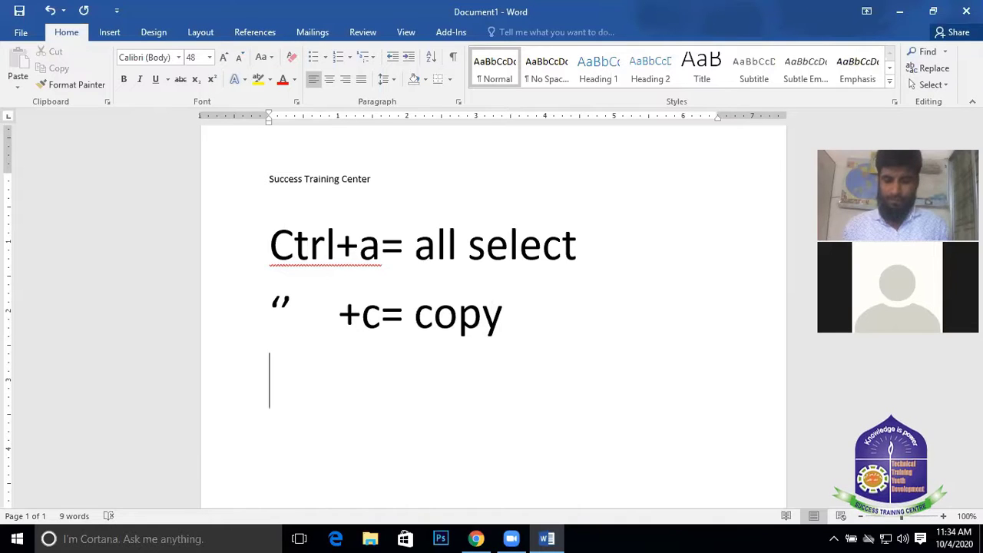
type("\"")
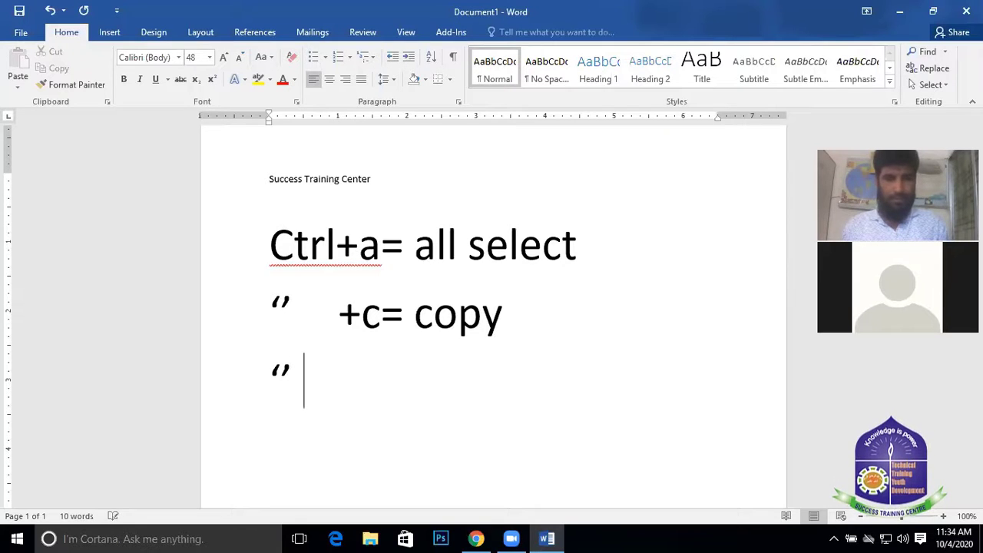
type(" +")
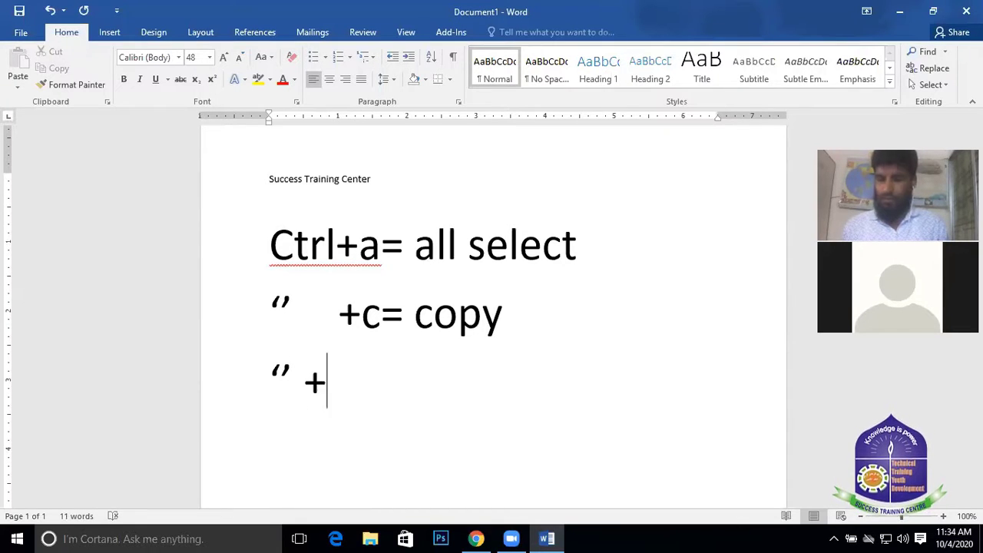
key("BackSpace")
key("Tab")
key("Tab")
key("BackSpace")
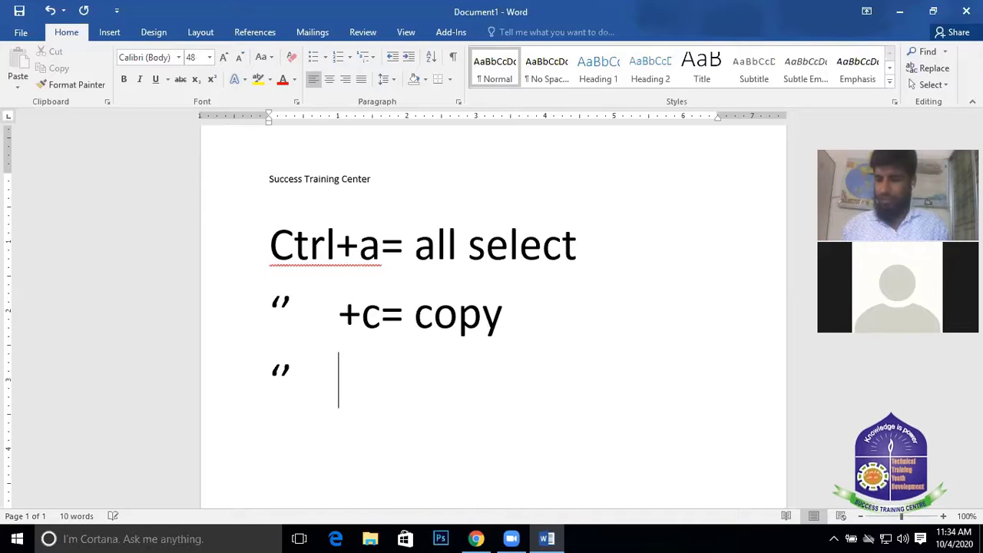
type("+")
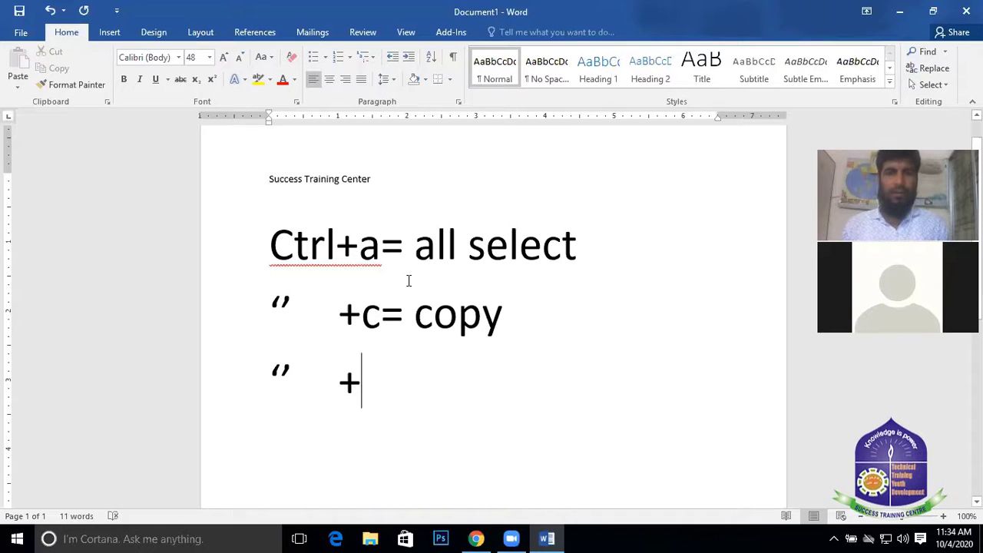
type("v")
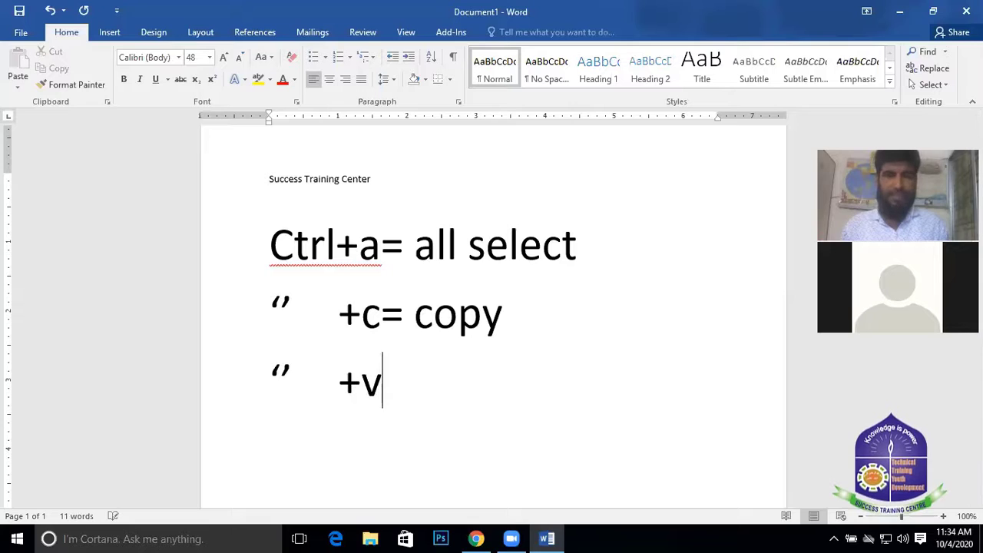
type("=")
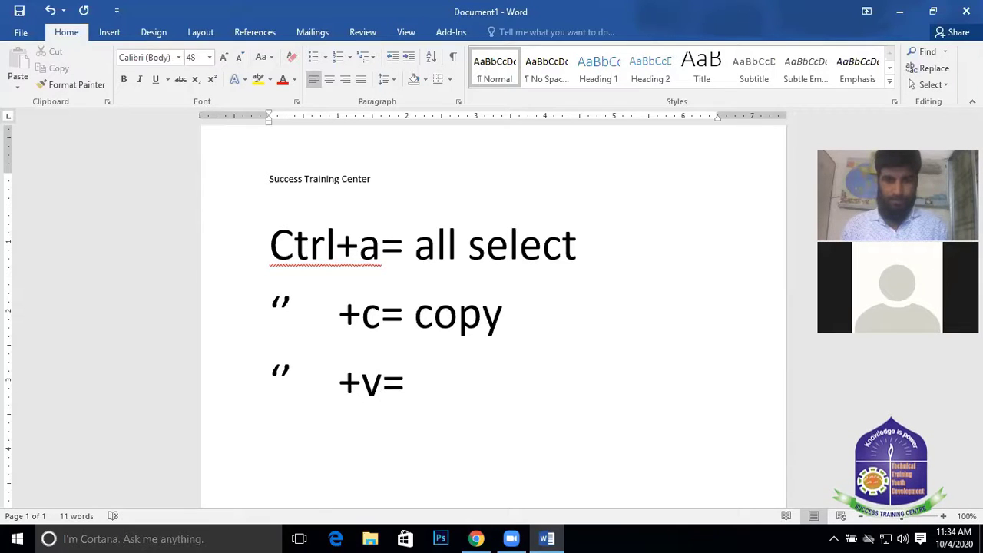
type("pas")
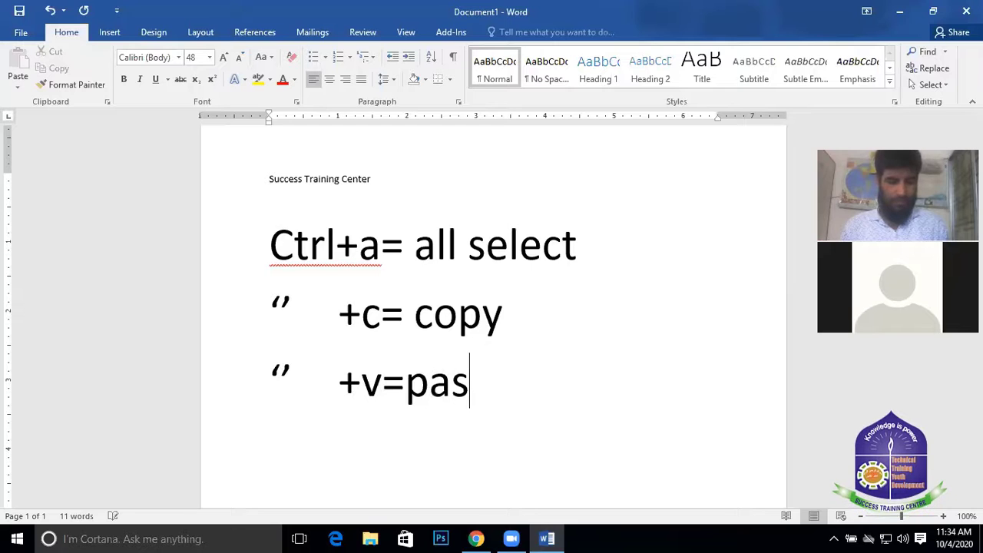
type("te")
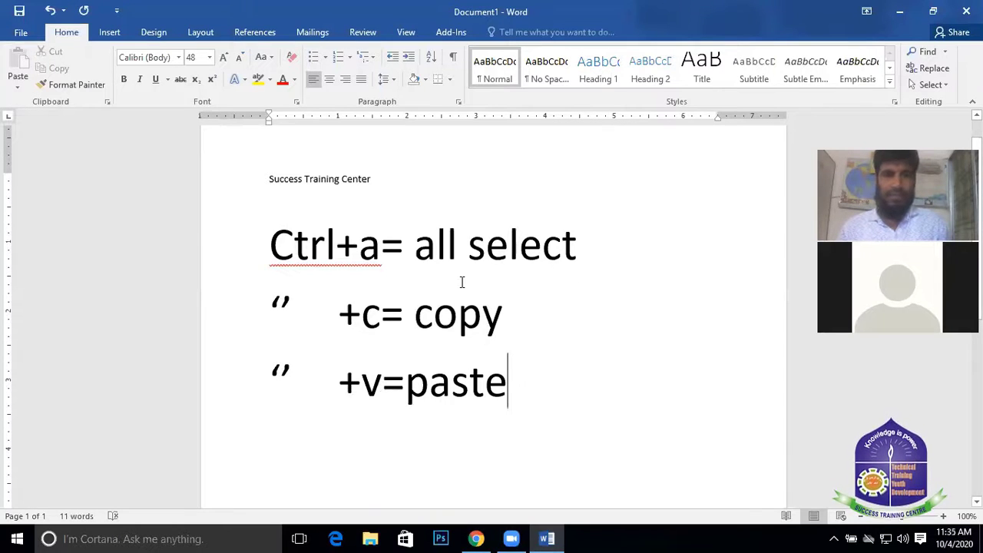
- Add a ditto-mark line '+s=save', Tab-aligned under '+v=paste'
key("Return")
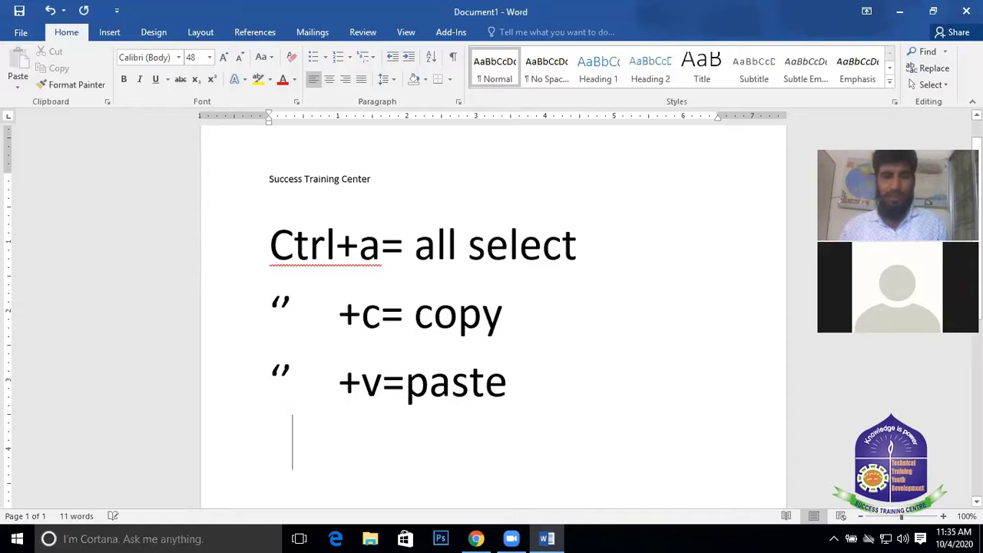
key("BackSpace")
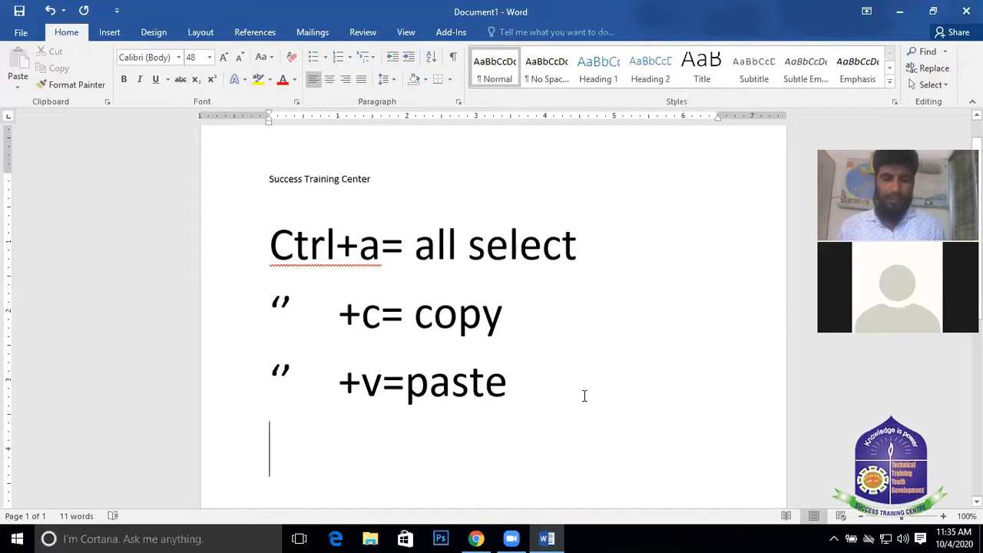
type("\"")
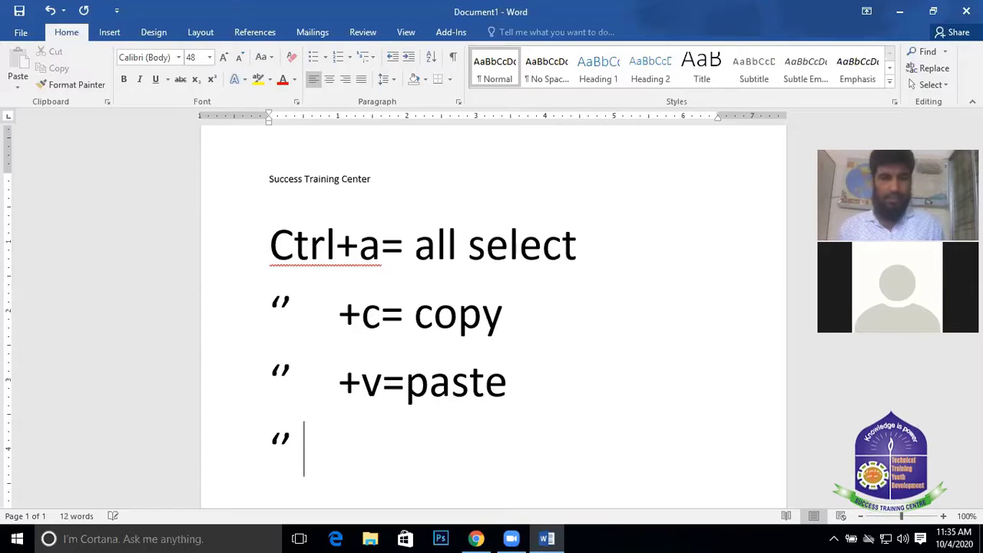
key("Tab")
type("+s")
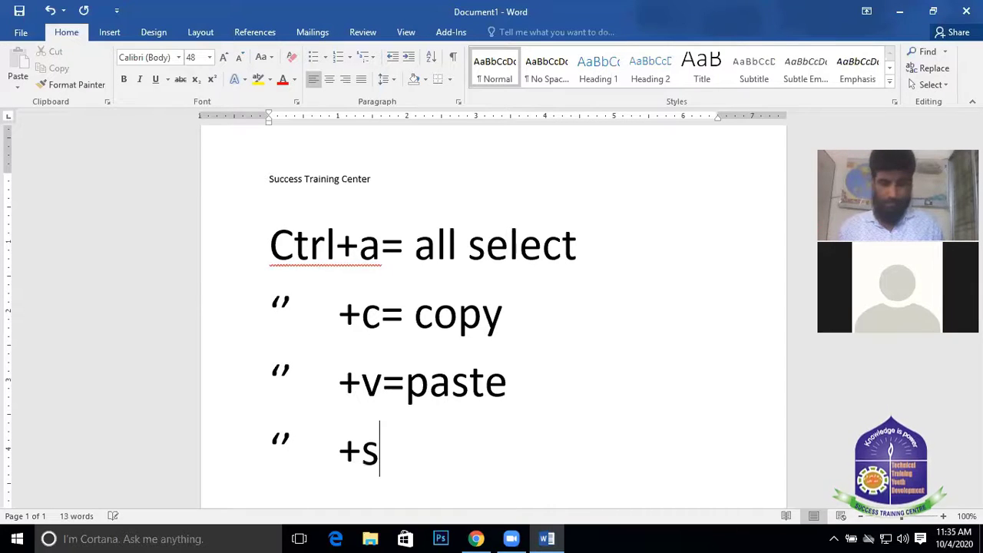
type("=")
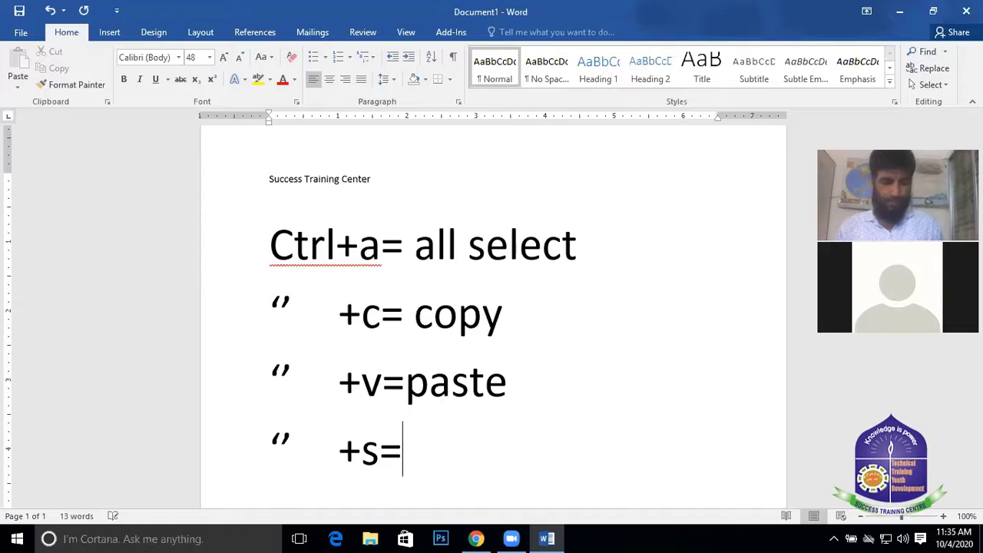
type("save")
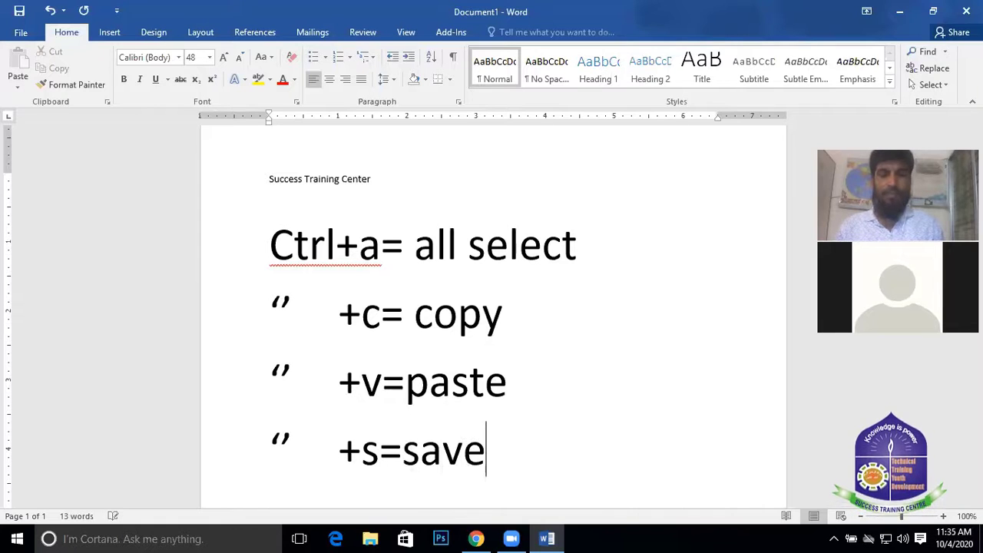
- Add a '+p=print' ditto line below it, removing a stray space after the equals sign
key("Return")
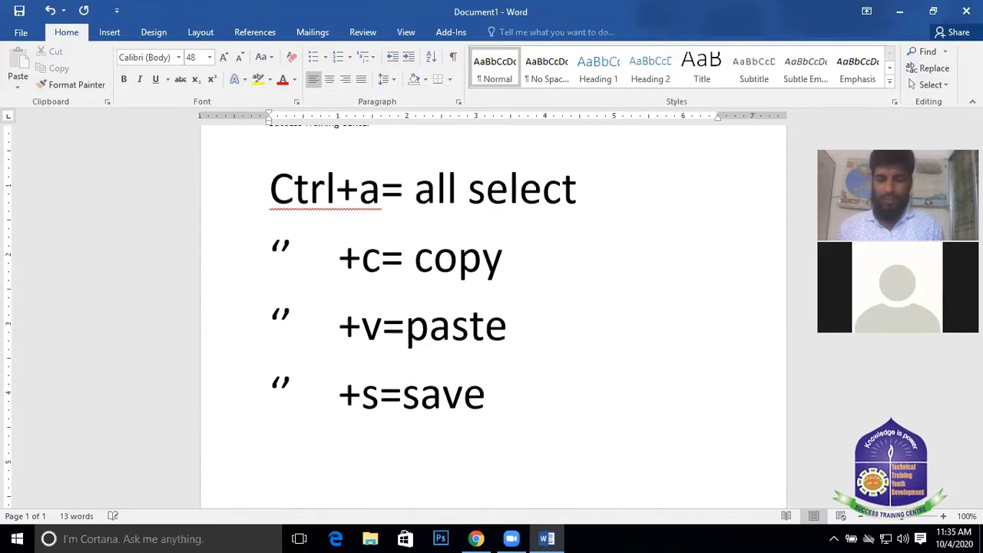
type("\"'")
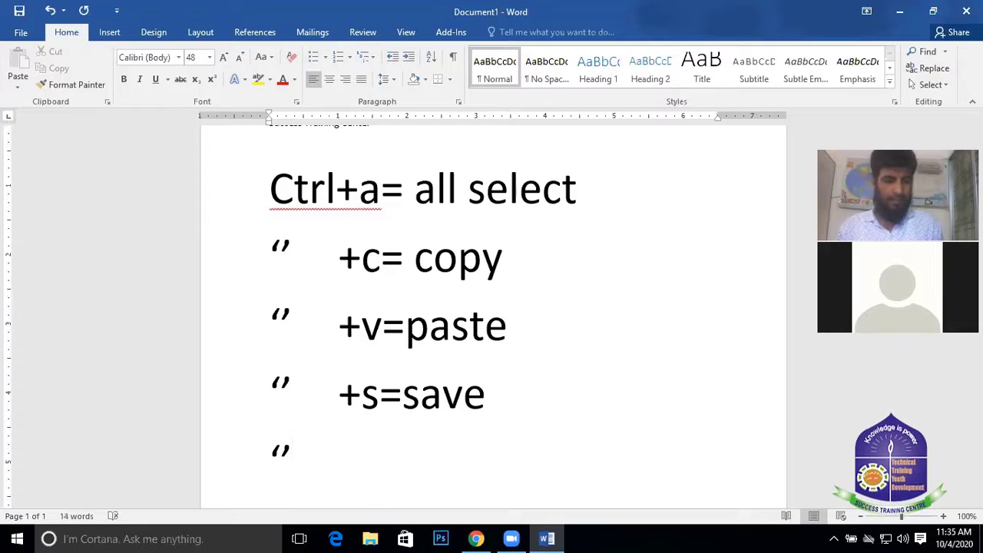
key("Tab")
type("+")
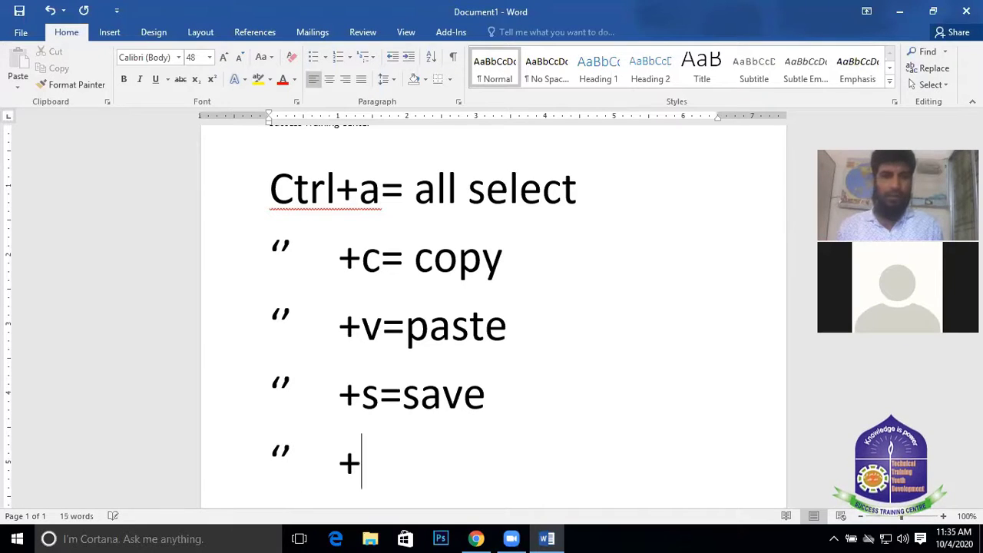
type("p")
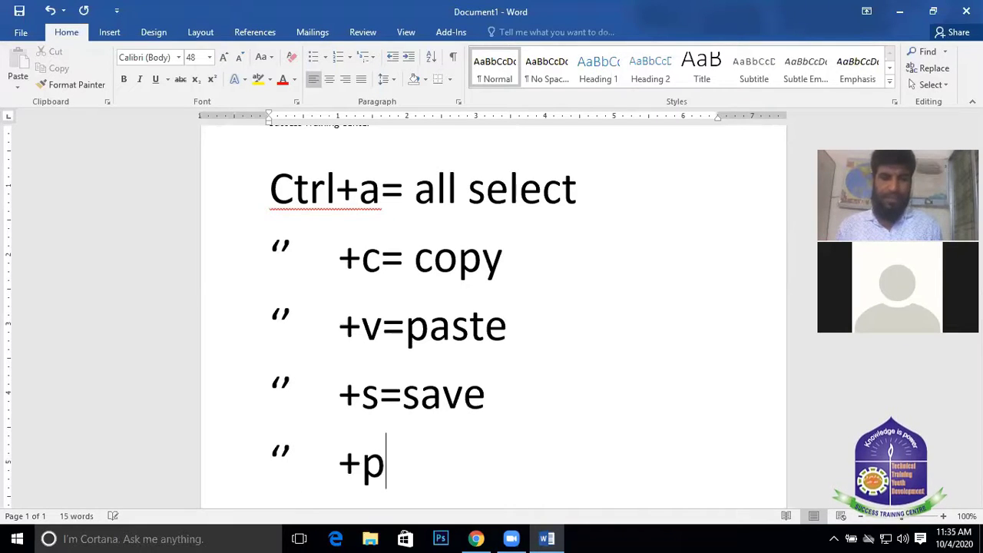
type("= ")
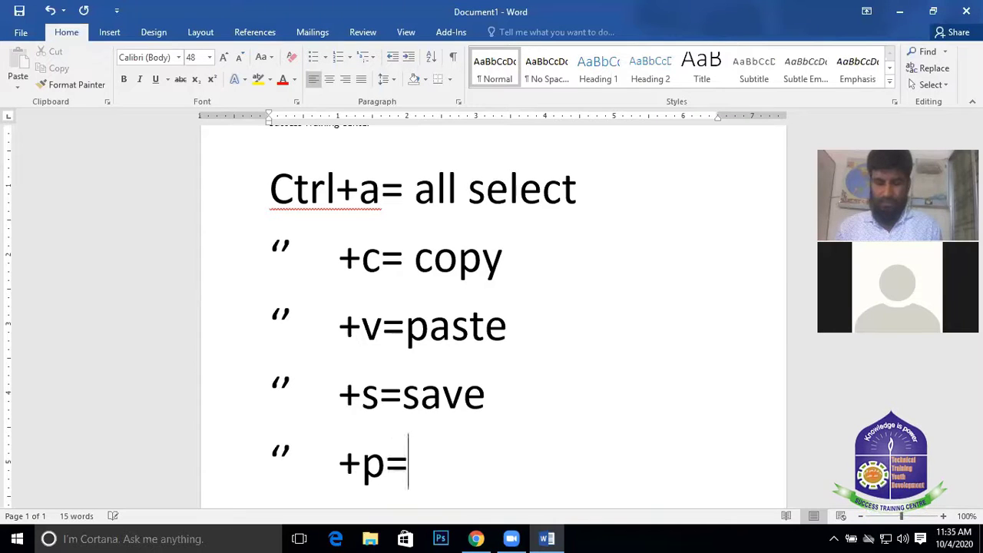
type("p")
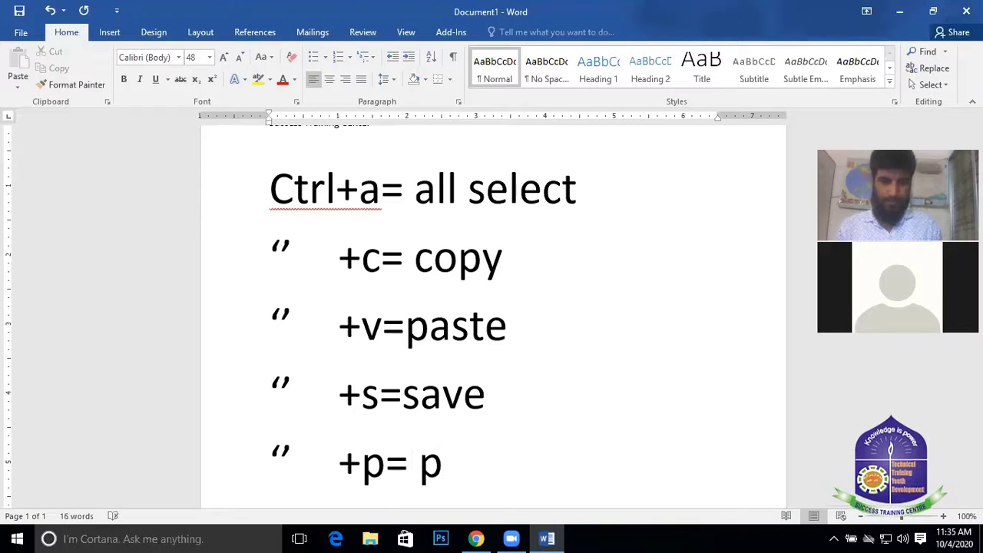
key("Left")
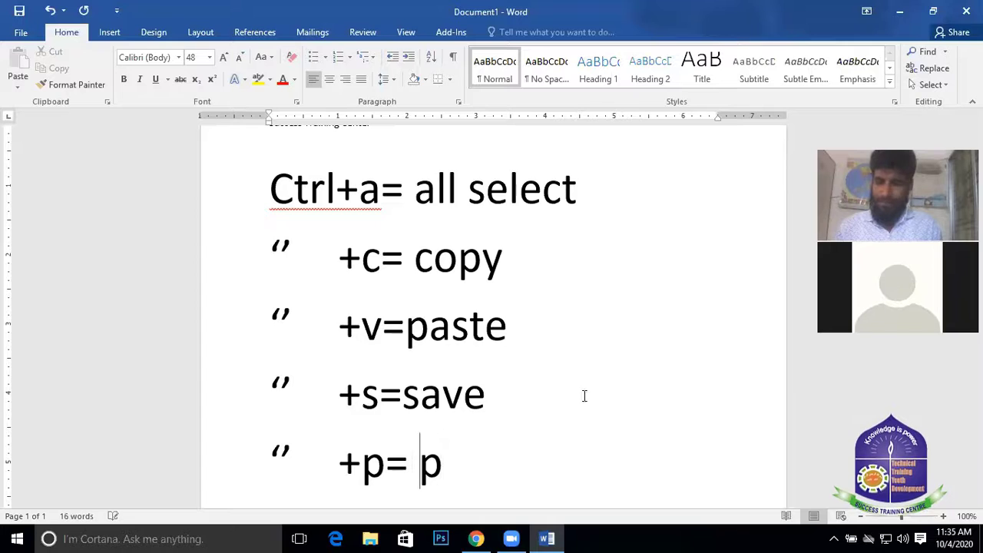
key("BackSpace")
key("Right")
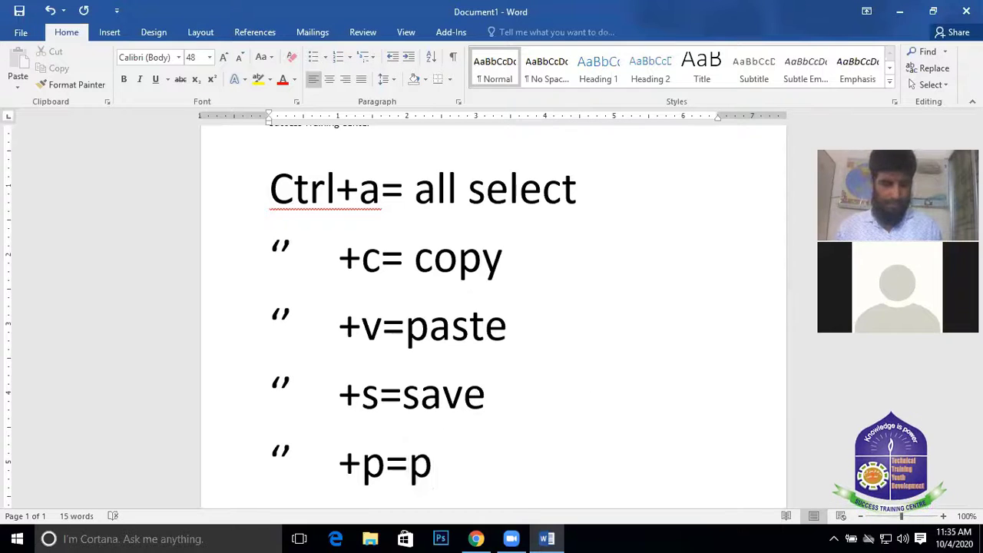
type("rint")
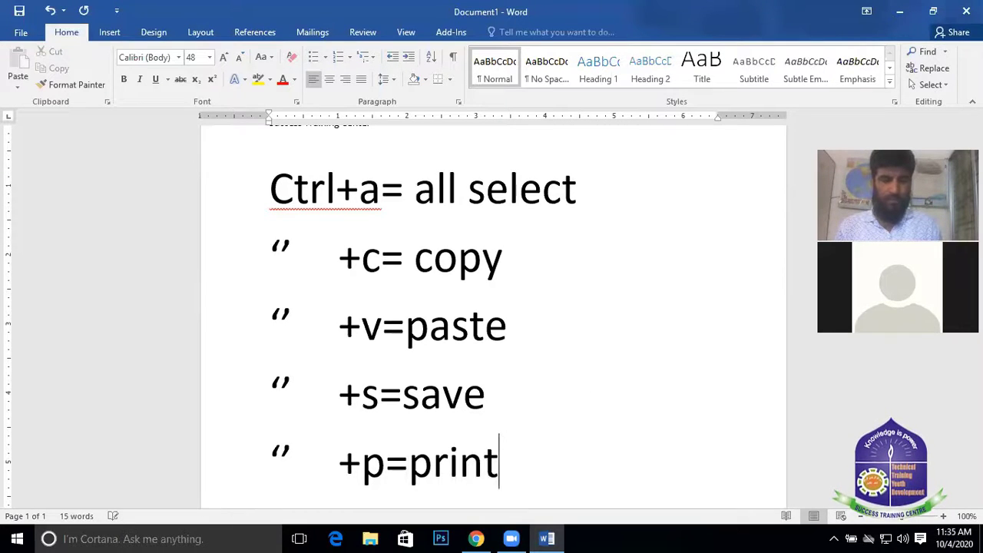
- Add a ditto-mark line '+z=undo' aligned under '+p=print'
key("Return")
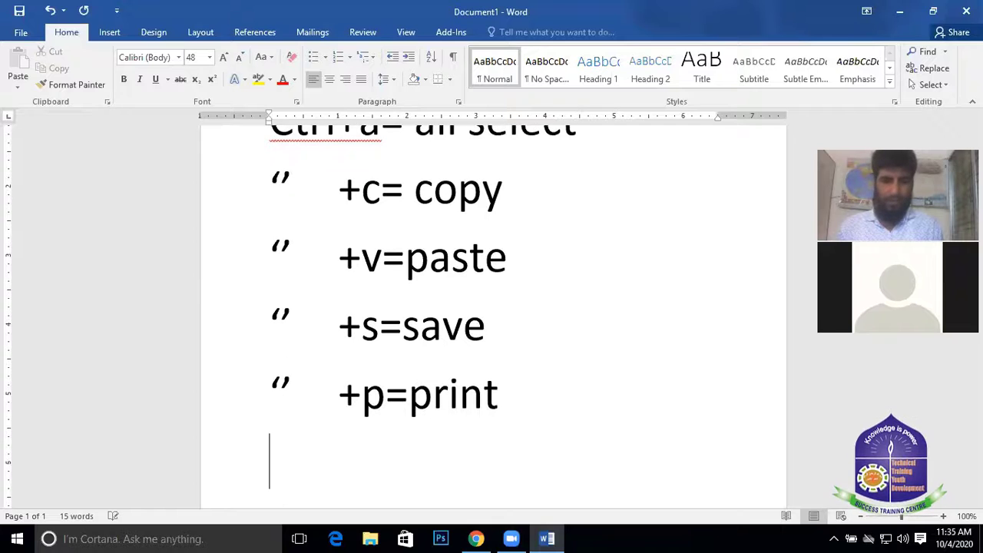
type("\"")
key("Tab")
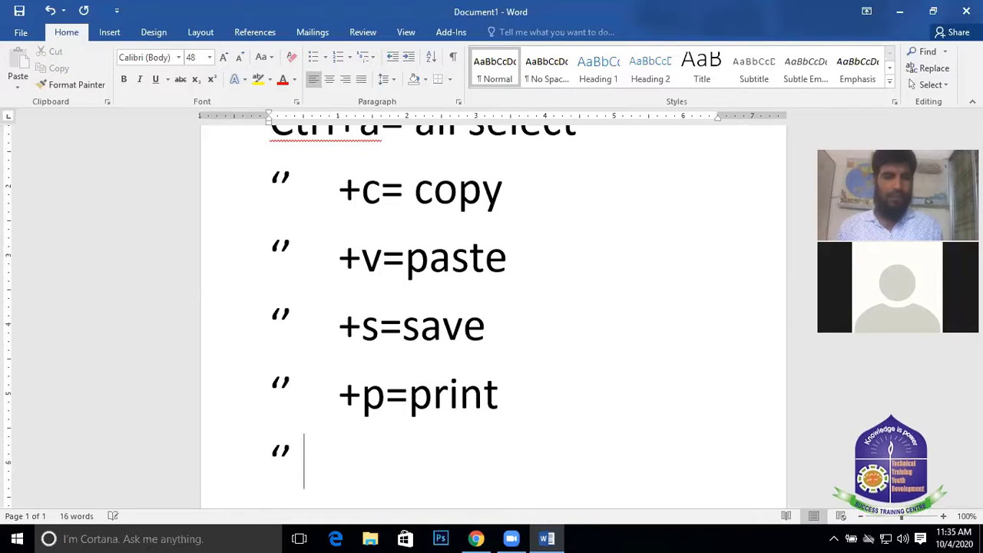
type("+")
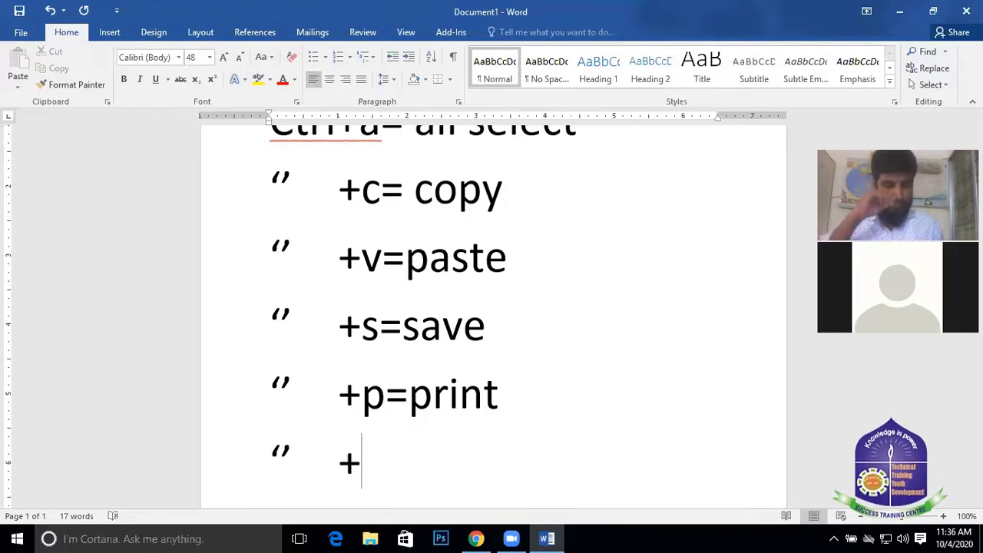
type("z")
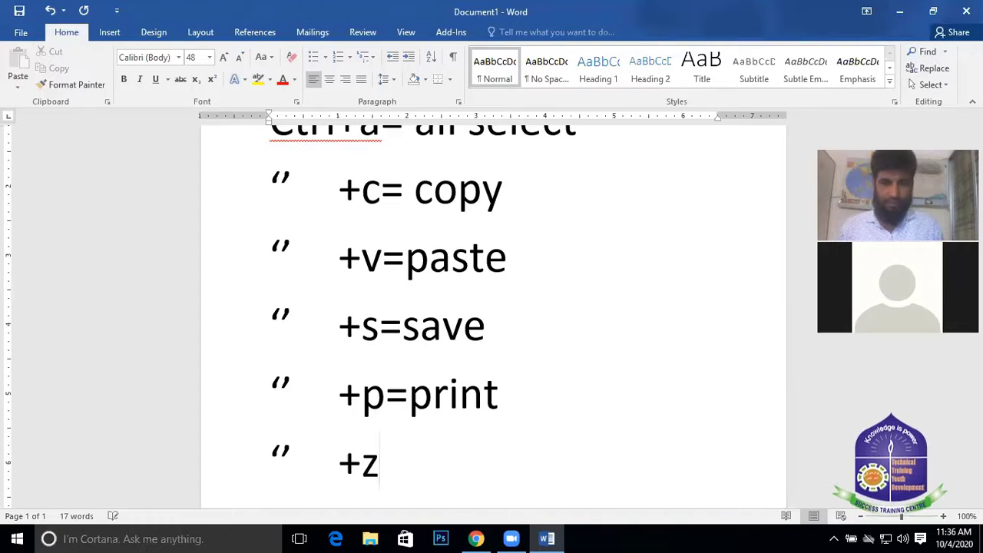
type("=")
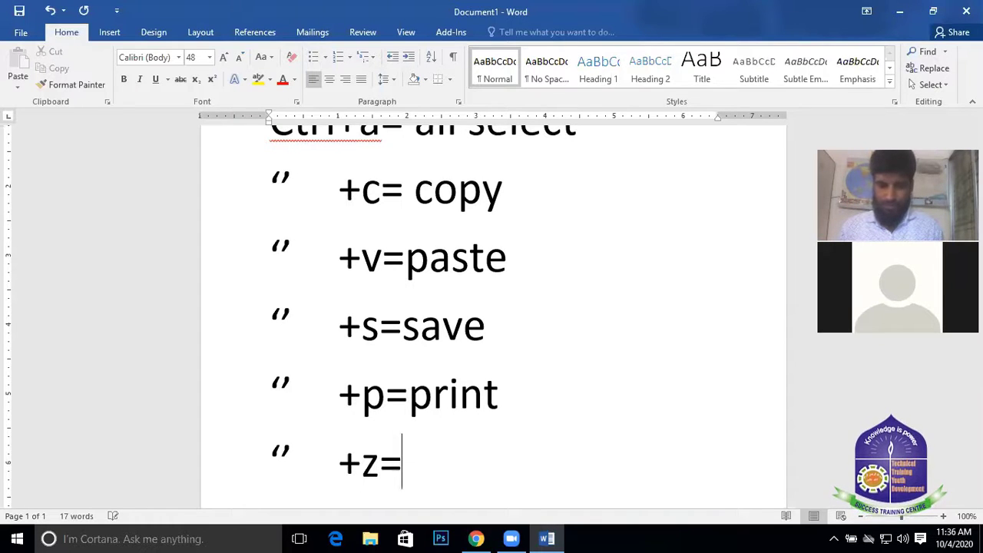
type("un")
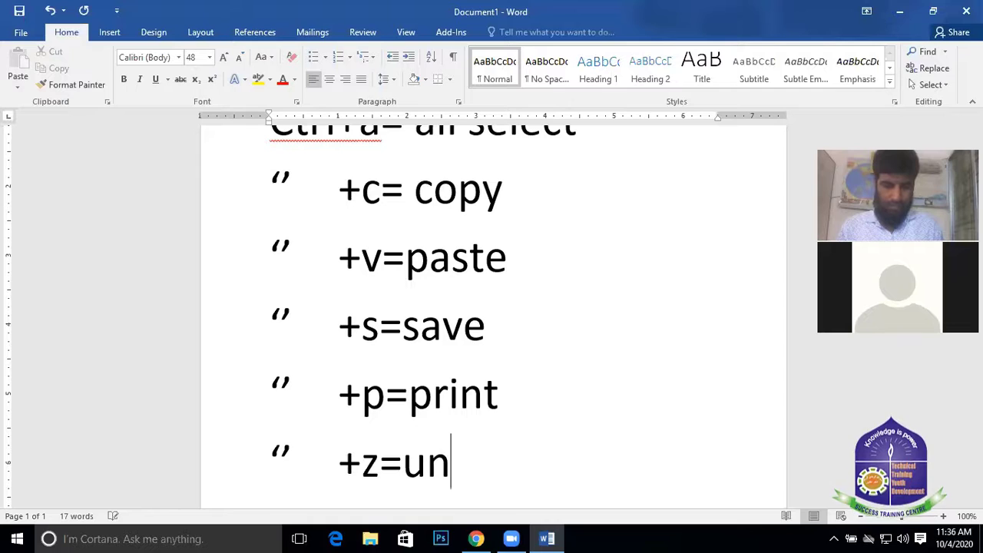
type("do")
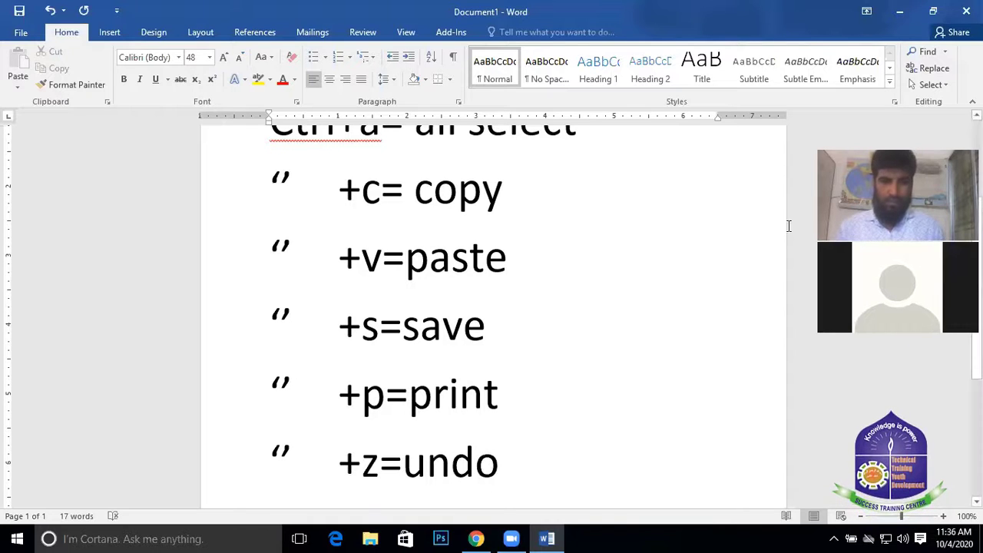
- Add a ditto-mark line '+n=new' beneath '+z=undo'
key("Return")
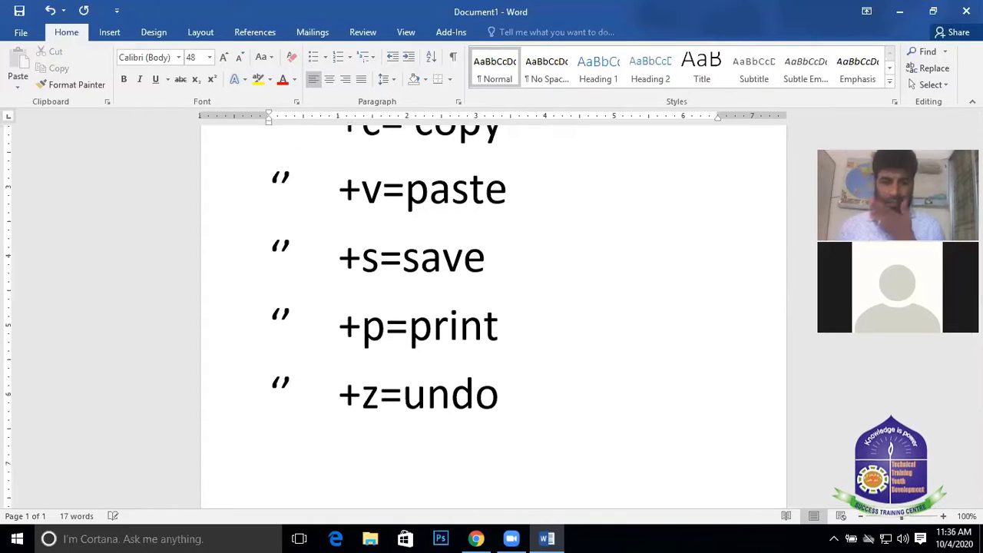
type("\"")
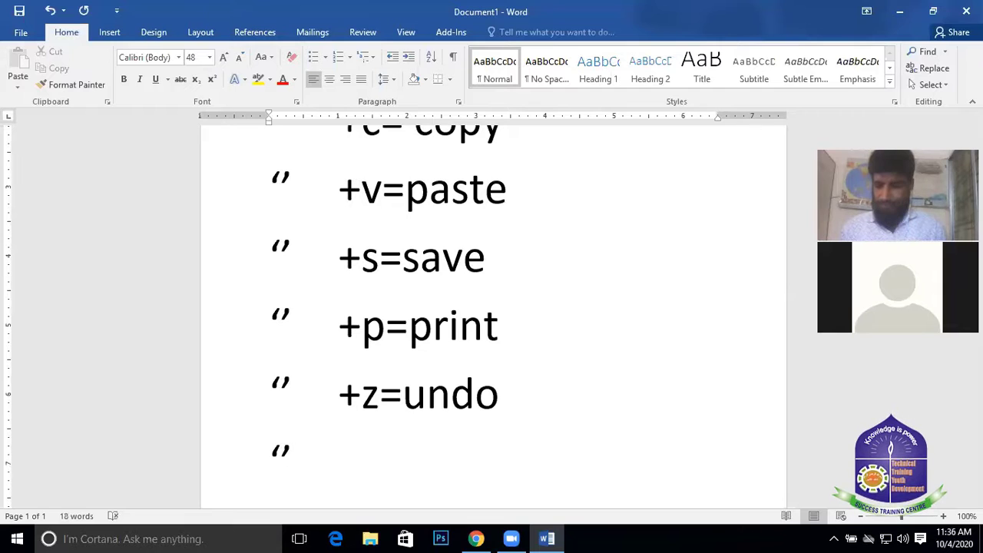
key("Tab")
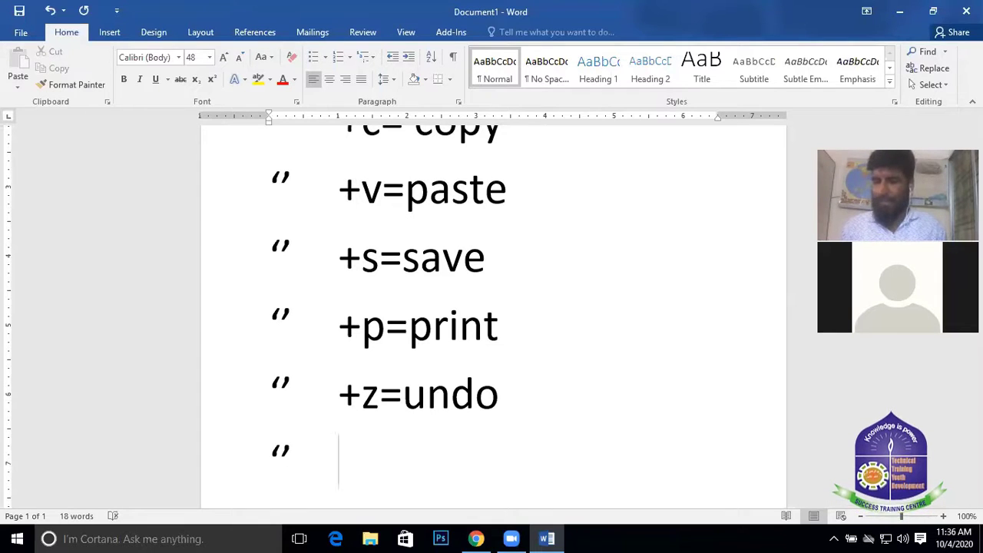
type("+")
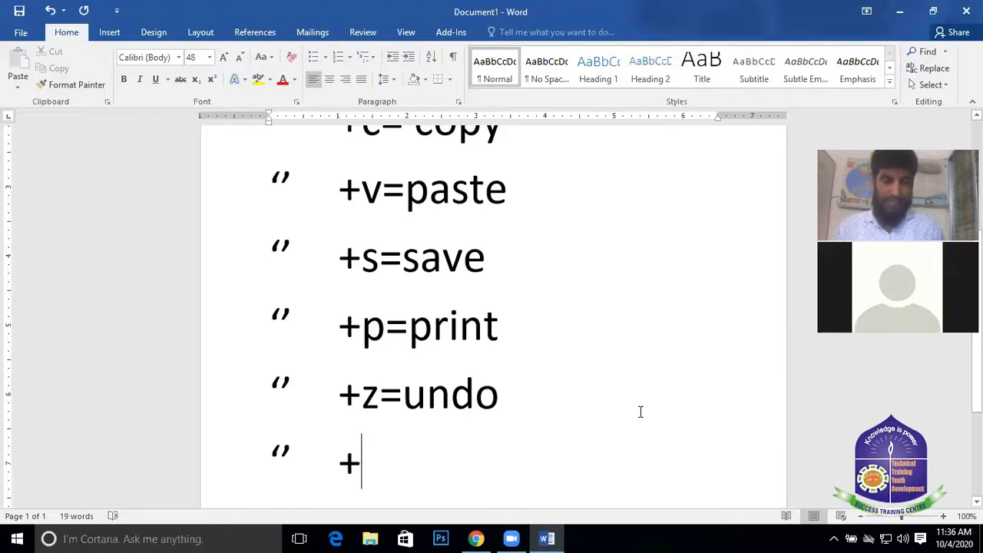
type("n")
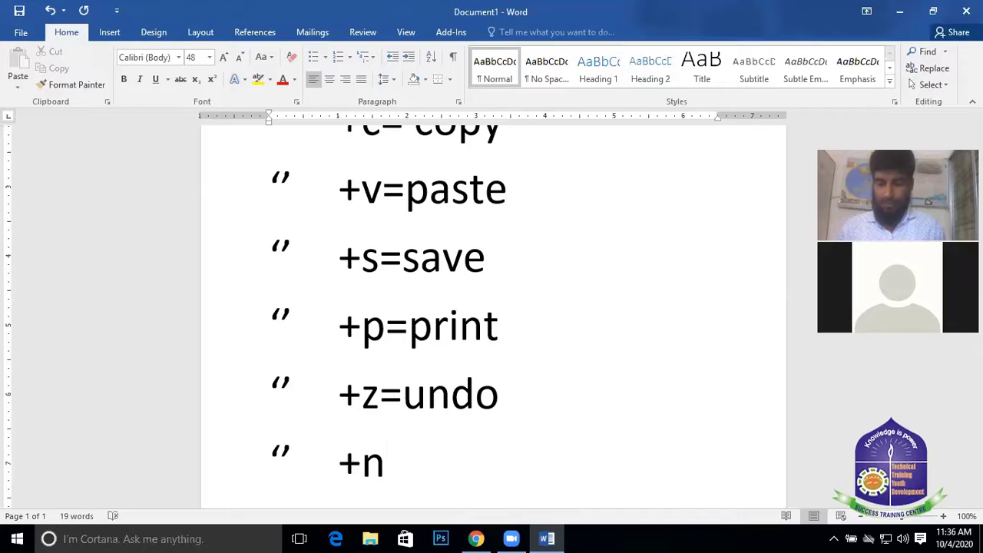
type("=")
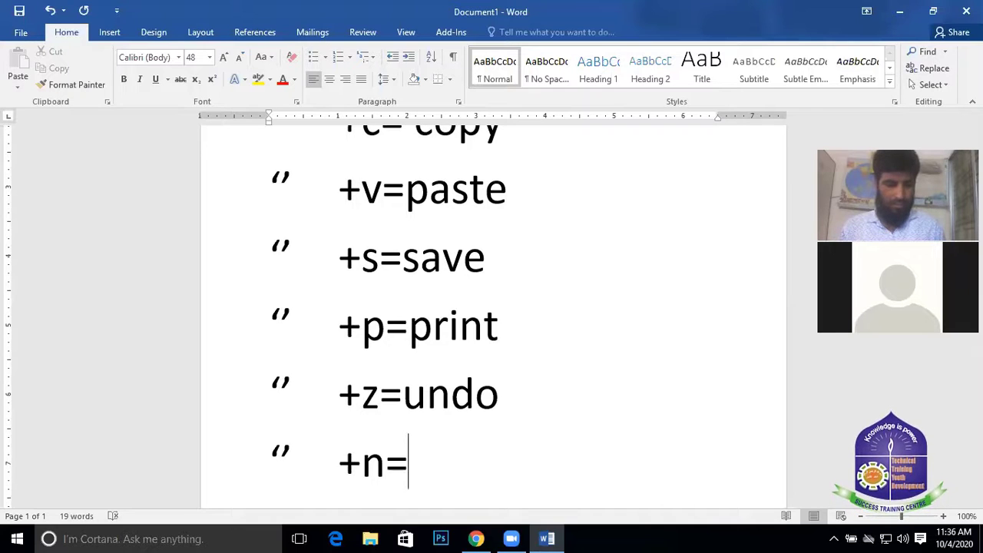
type("new")
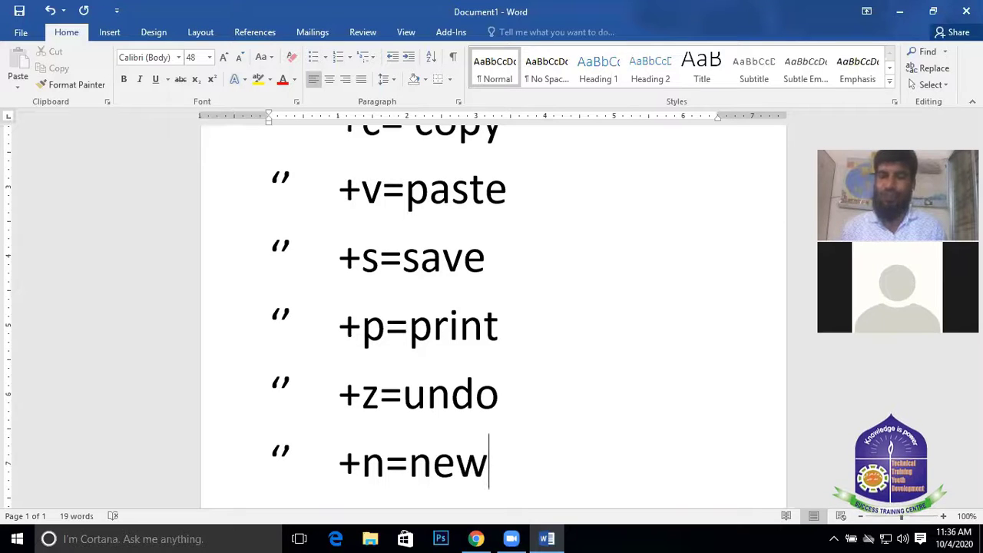
- Add a '+o=open' line and start a new line on page 2
key("Return")
key("Return")
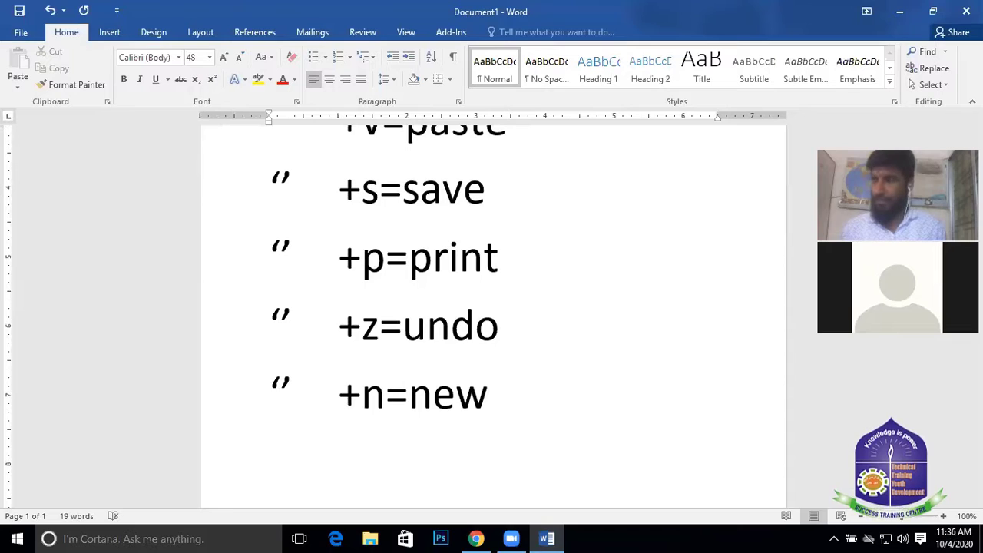
type("+")
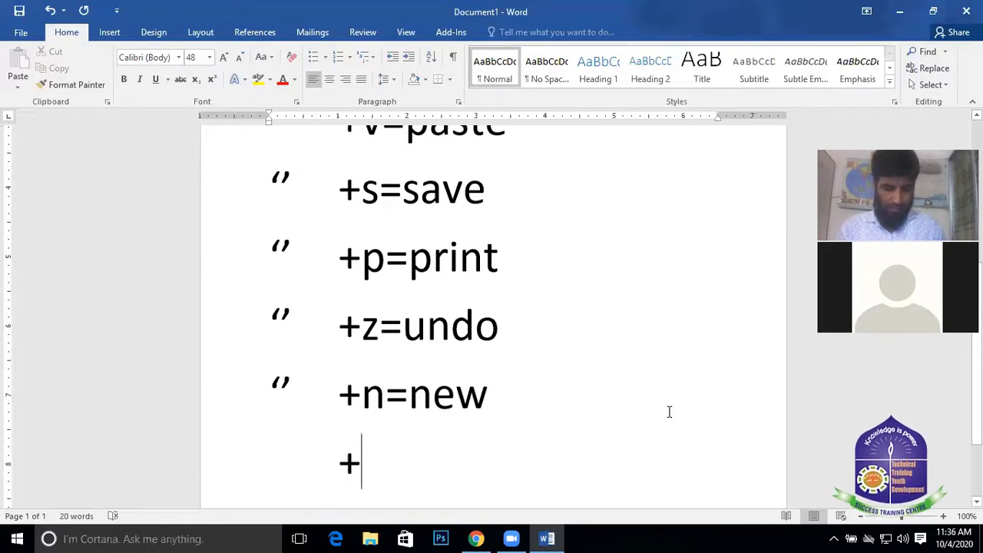
type("o")
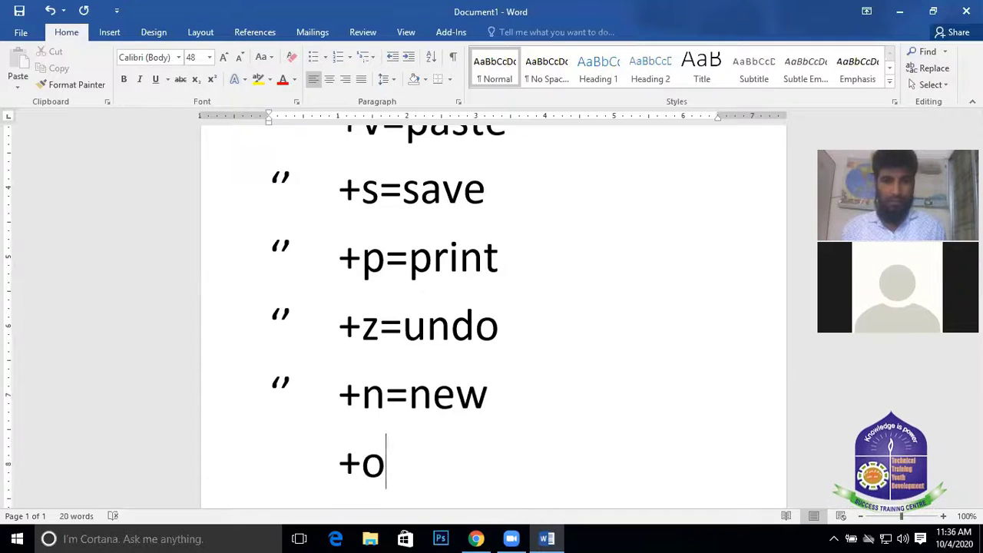
type("=")
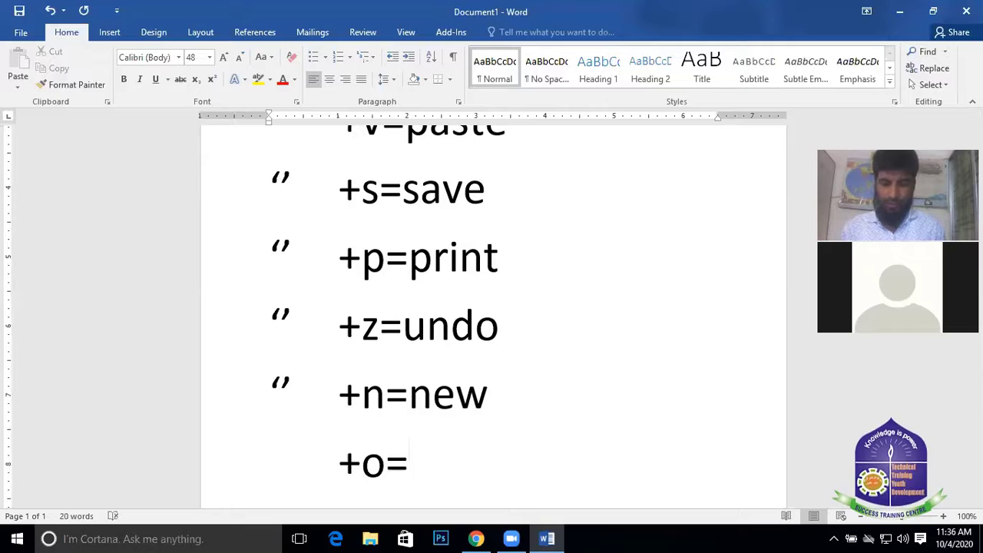
type("ope")
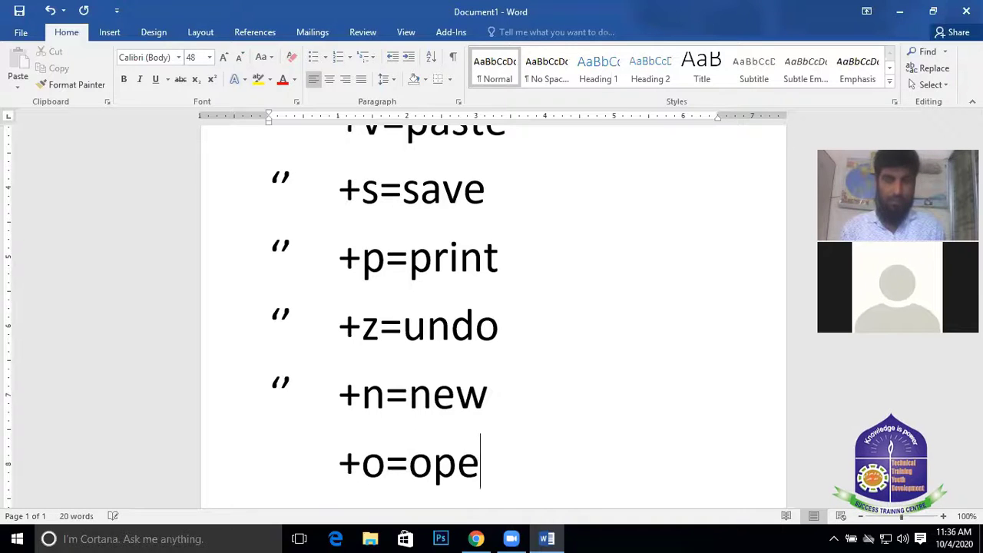
type("n")
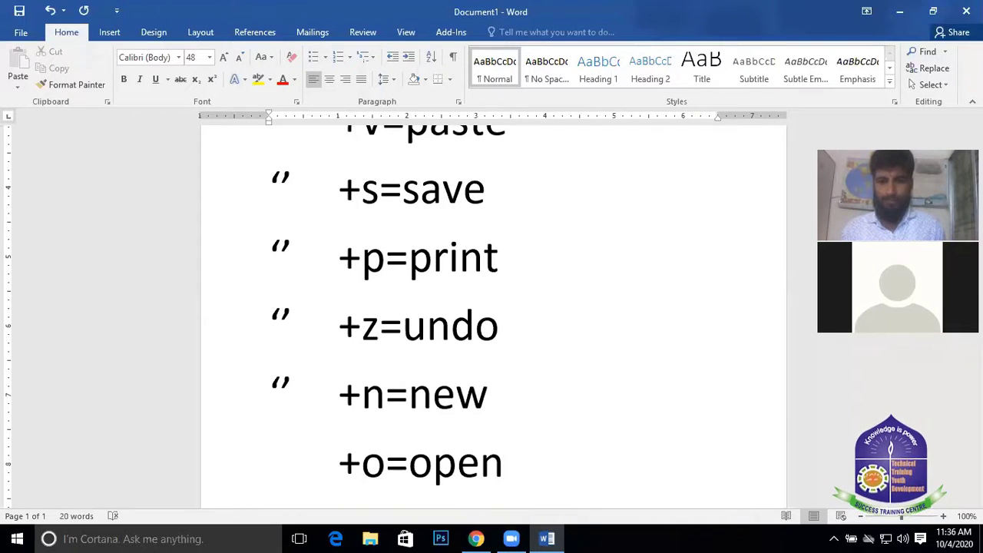
key("Return")
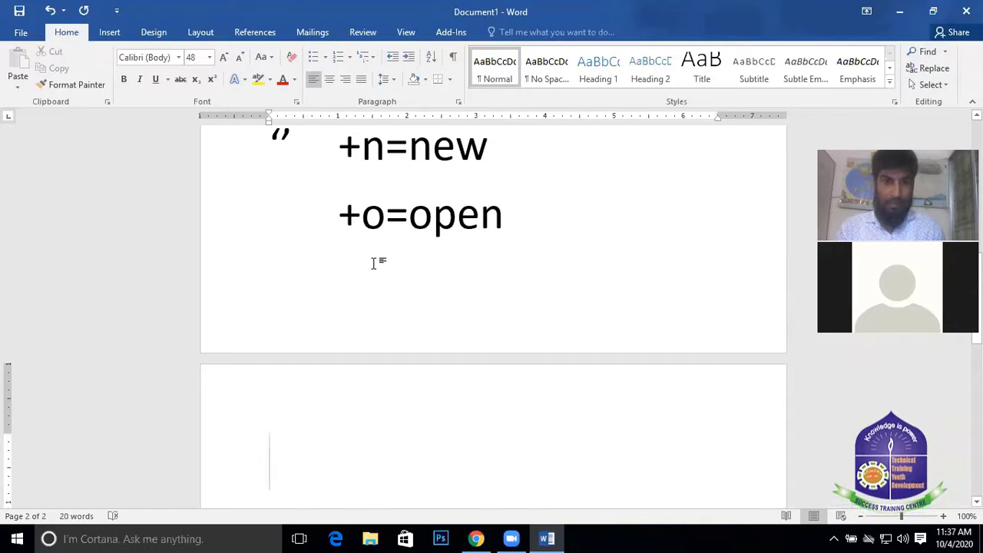
- Type 'ctrl+x=close' on the empty first line of page 2 and start a new line below
left_click(506, 219)
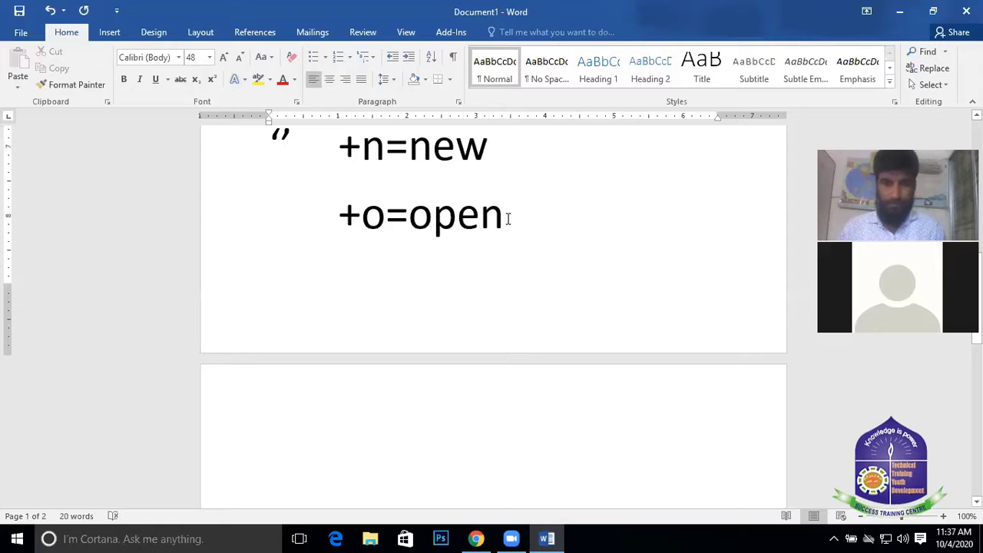
key("Down")
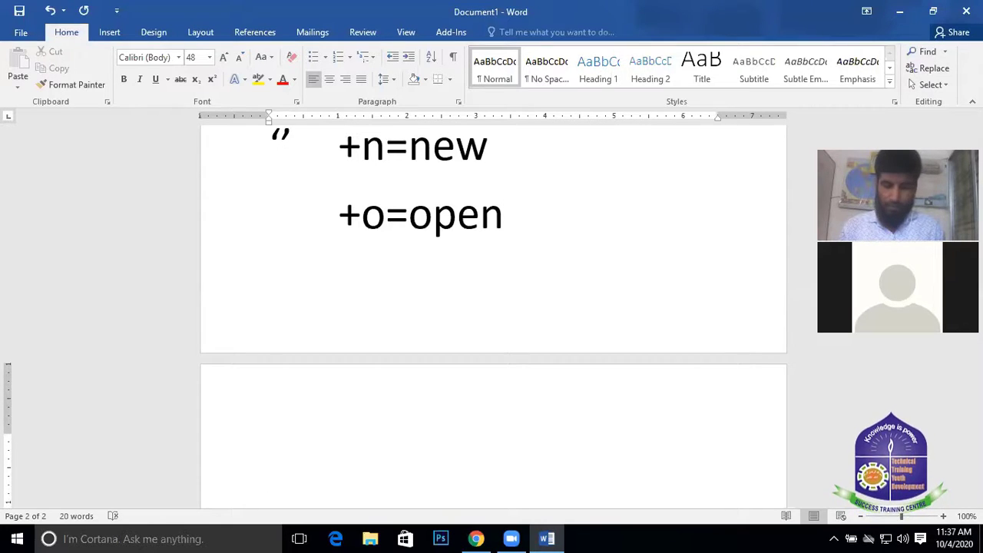
type("c")
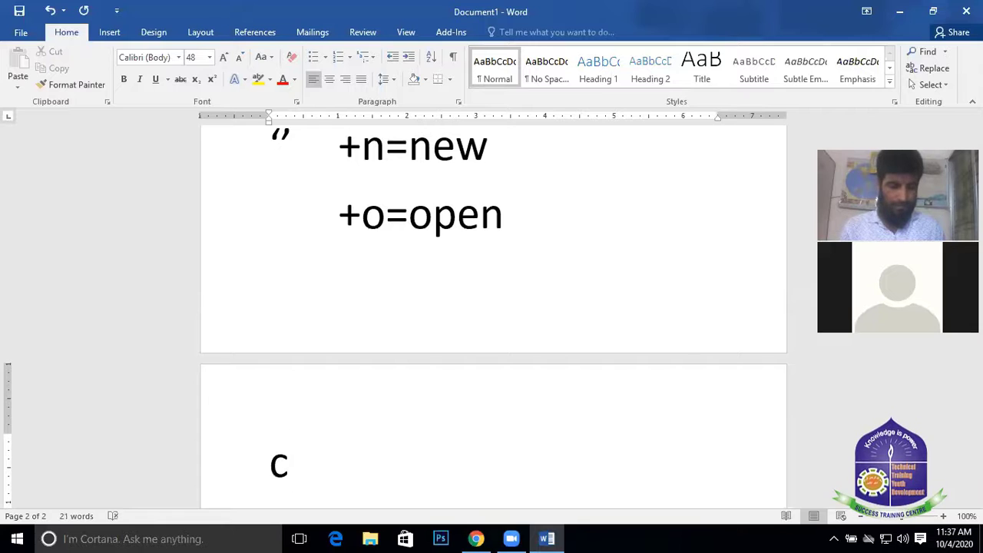
type("trl")
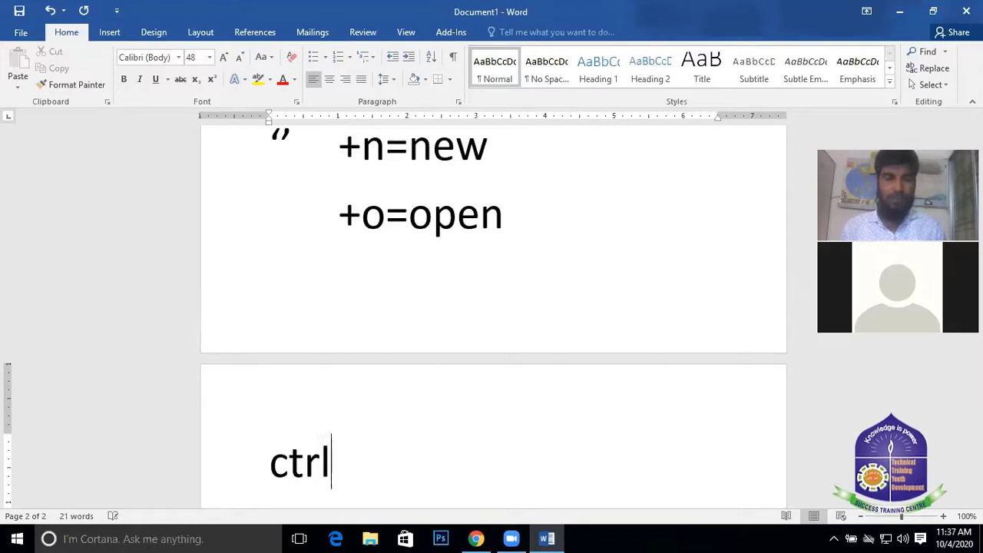
type("+")
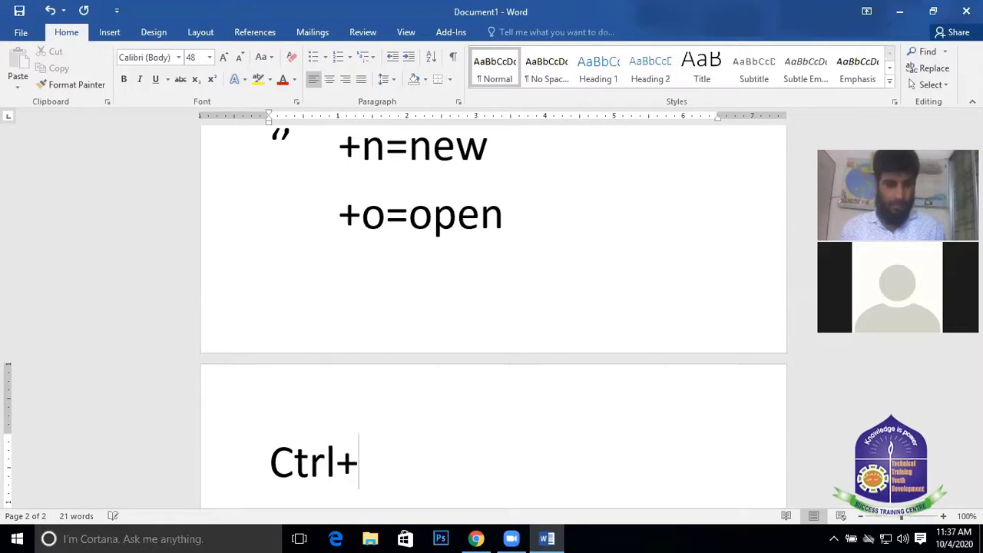
type("x")
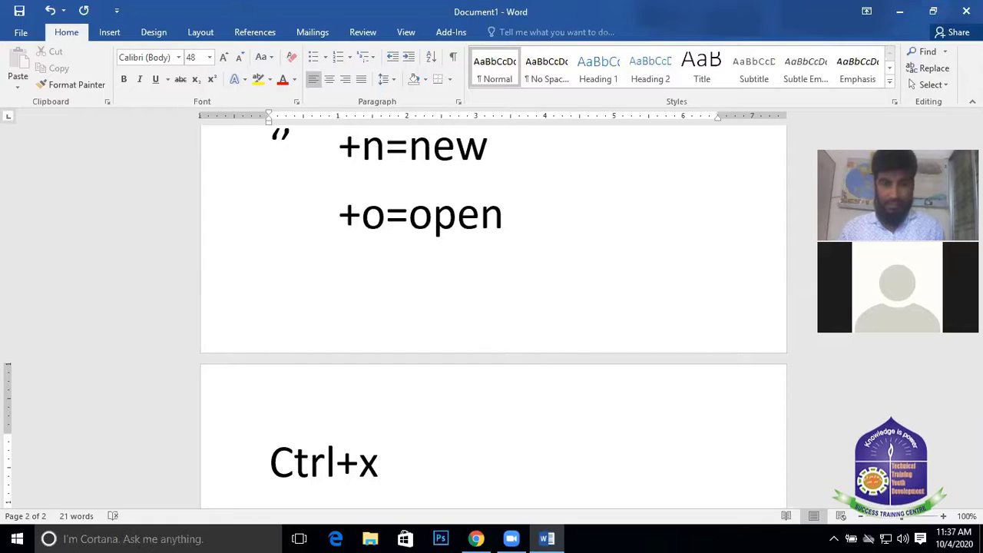
type("=")
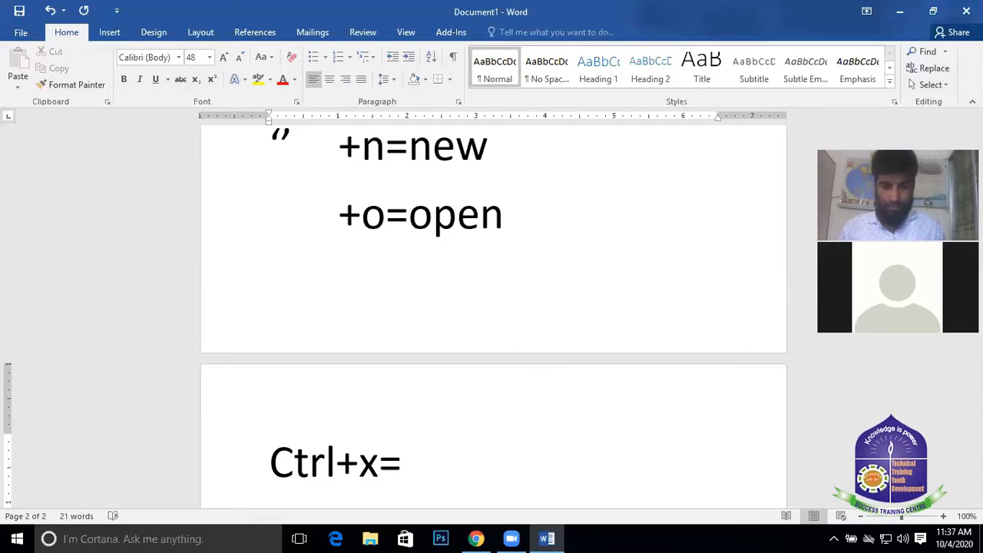
type("clo")
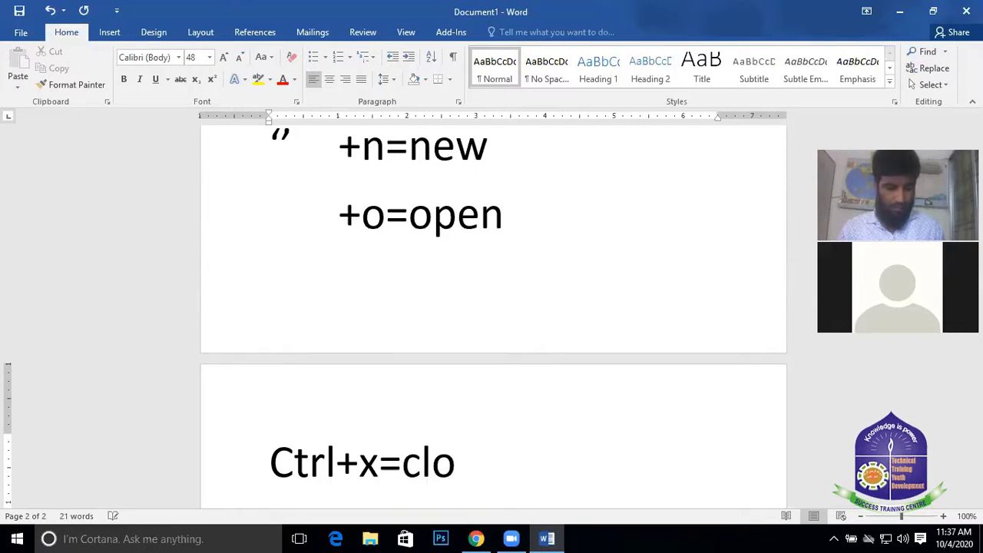
type("se")
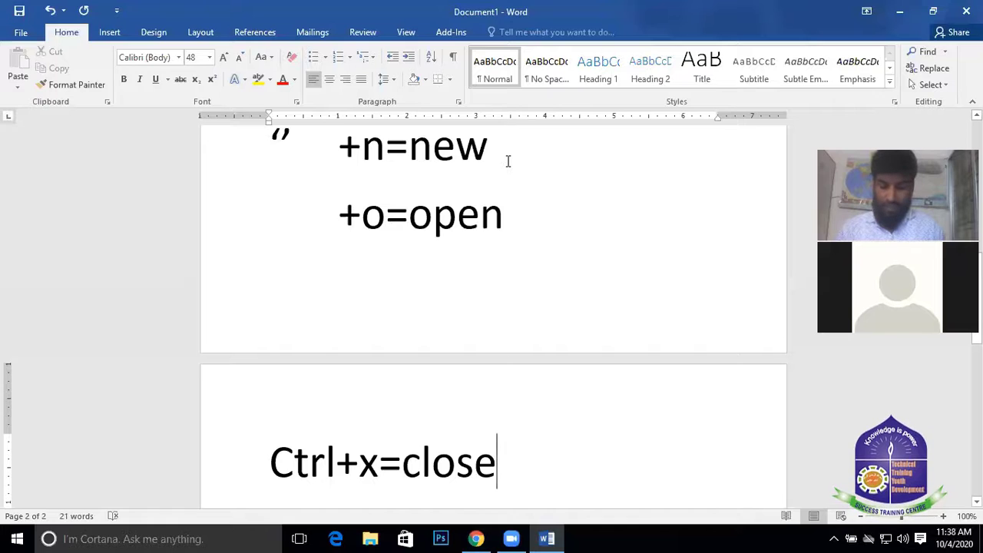
scroll(471, 263, "down", 3)
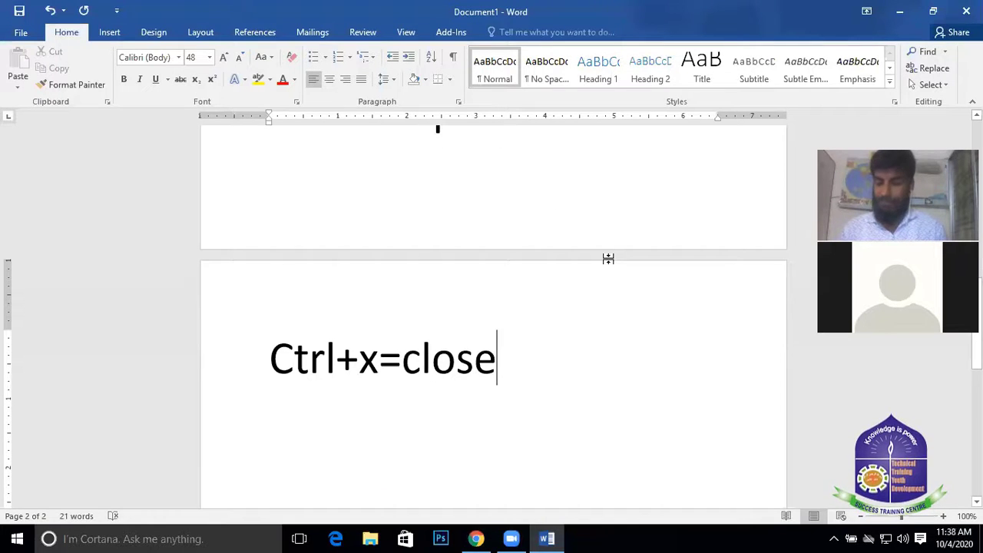
key("Return")
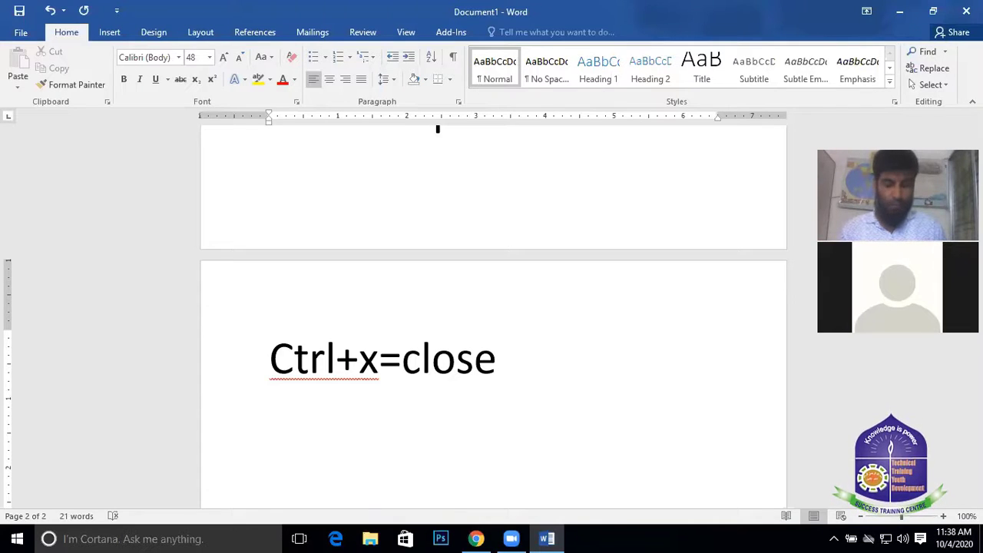
- Type 'Alt+f4' below Ctrl+x=close and delete the leftover duplicate 'Alt+' line
type("alt")
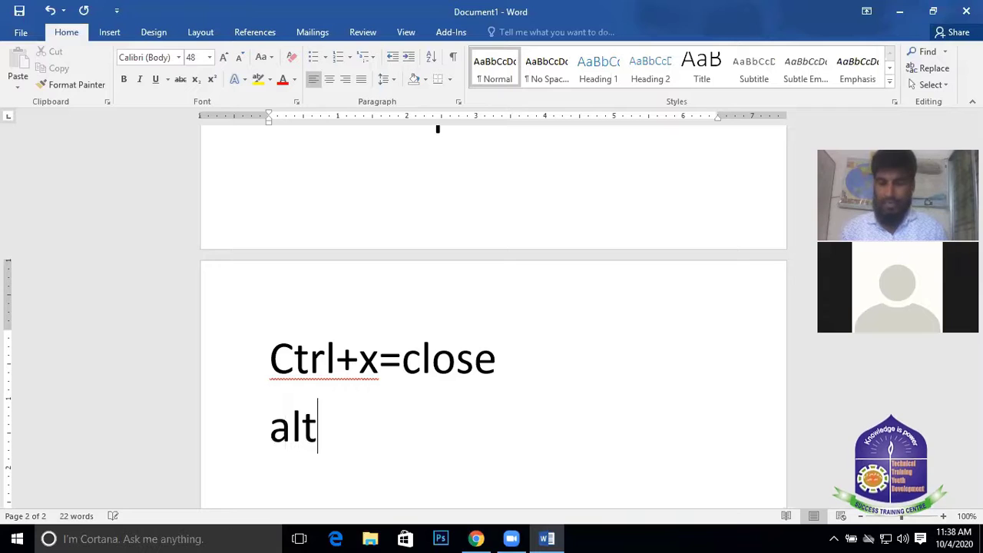
type("+")
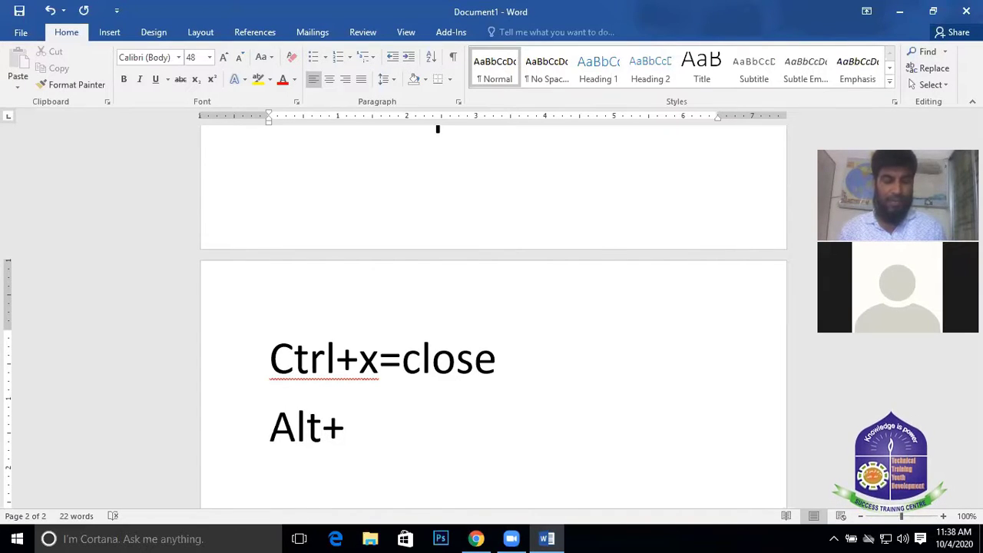
key("Return")
type("Alt+")
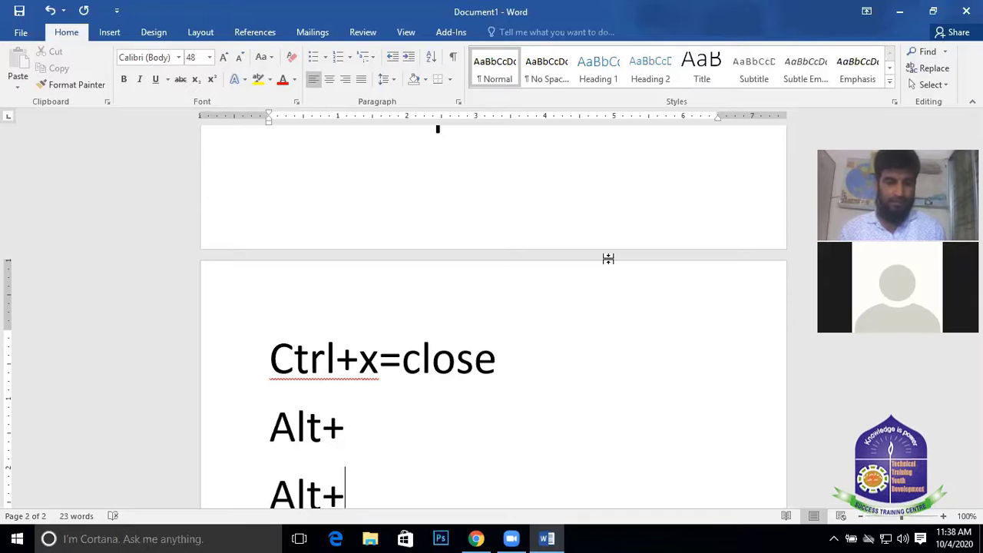
scroll(640, 231, "down", 2)
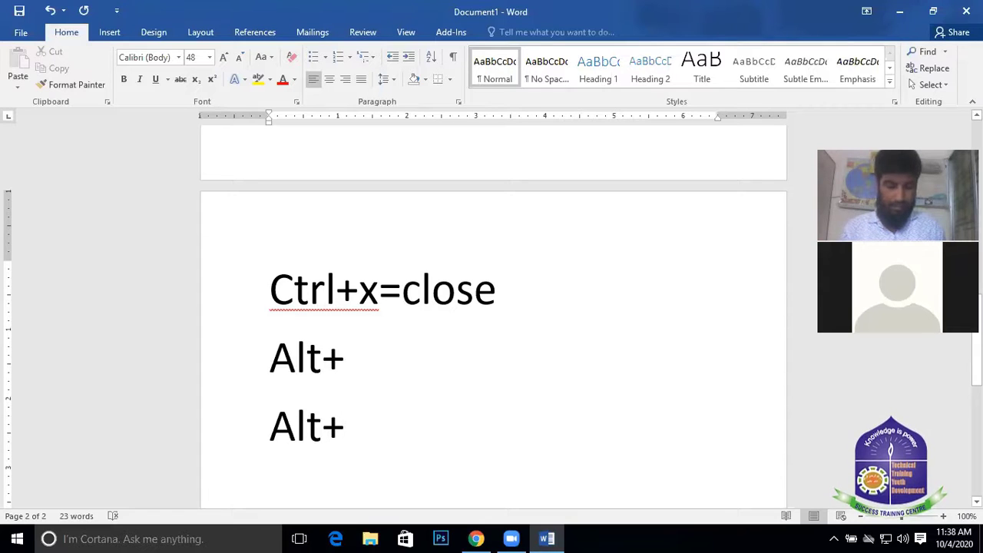
type("f4")
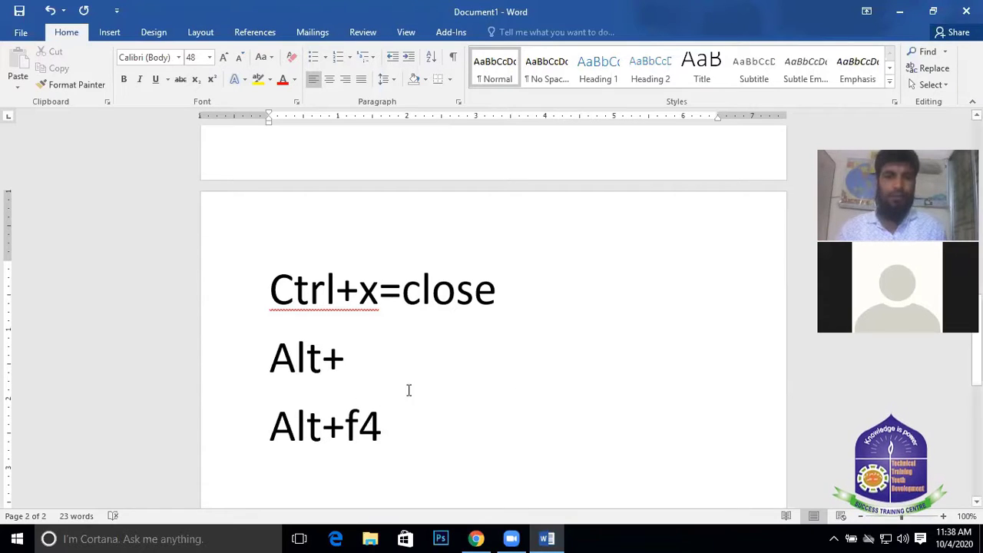
left_click(156, 391)
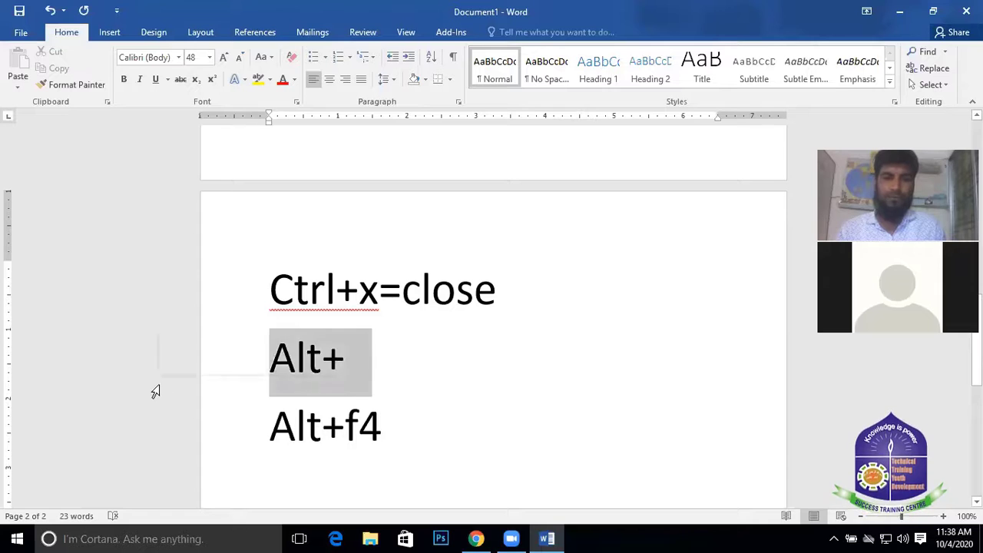
key("Delete")
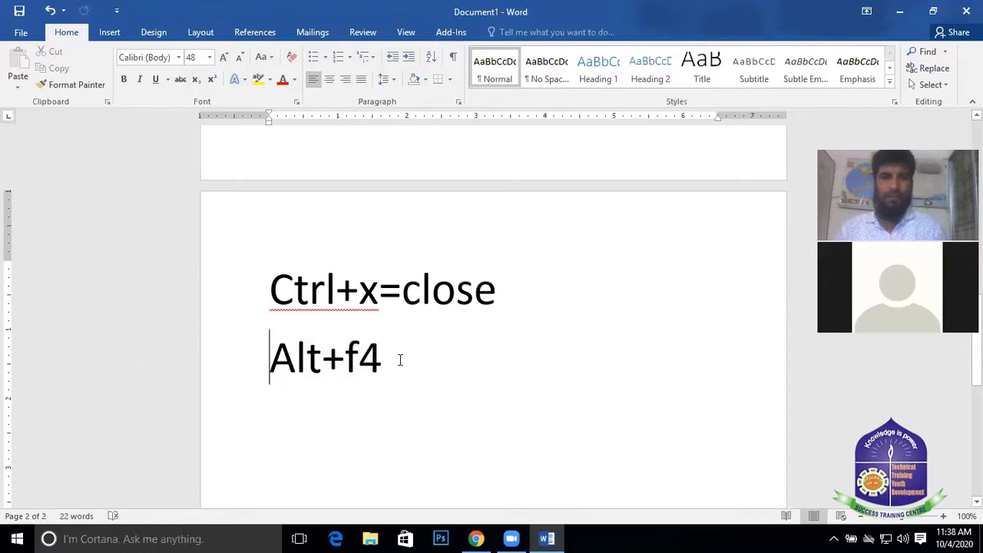
- Complete the line as 'Alt+f4=ex', trimming the extra typed letter
left_click(399, 360)
type("=")
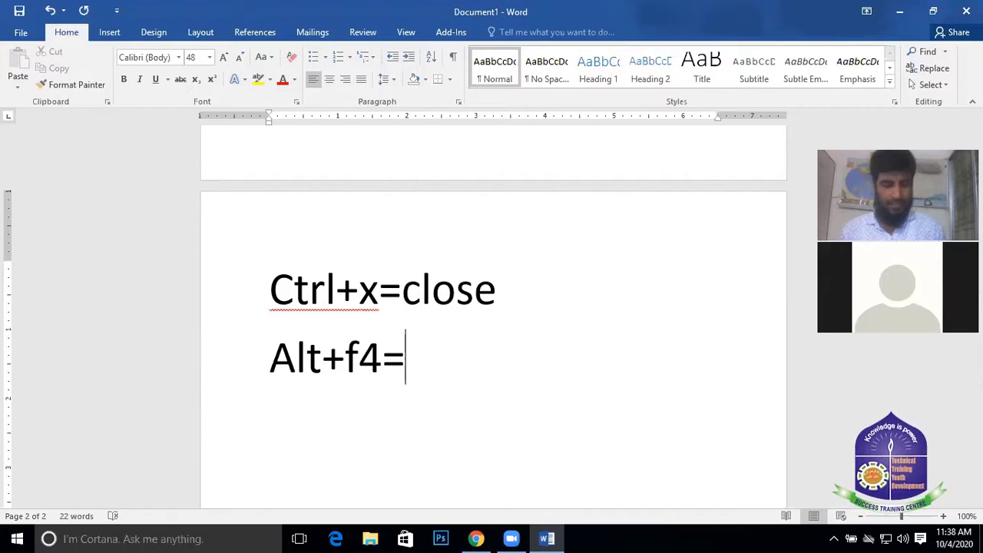
type("e")
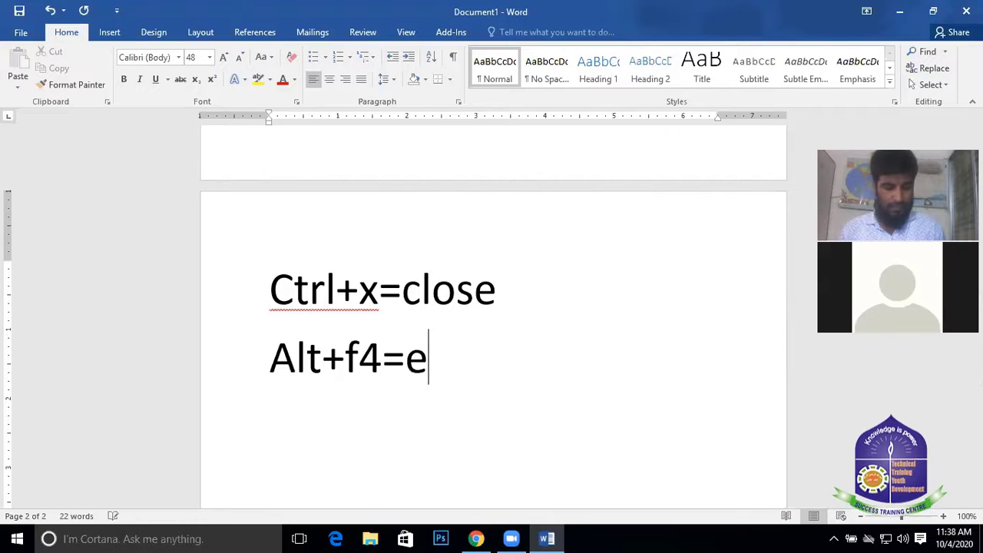
type("xt")
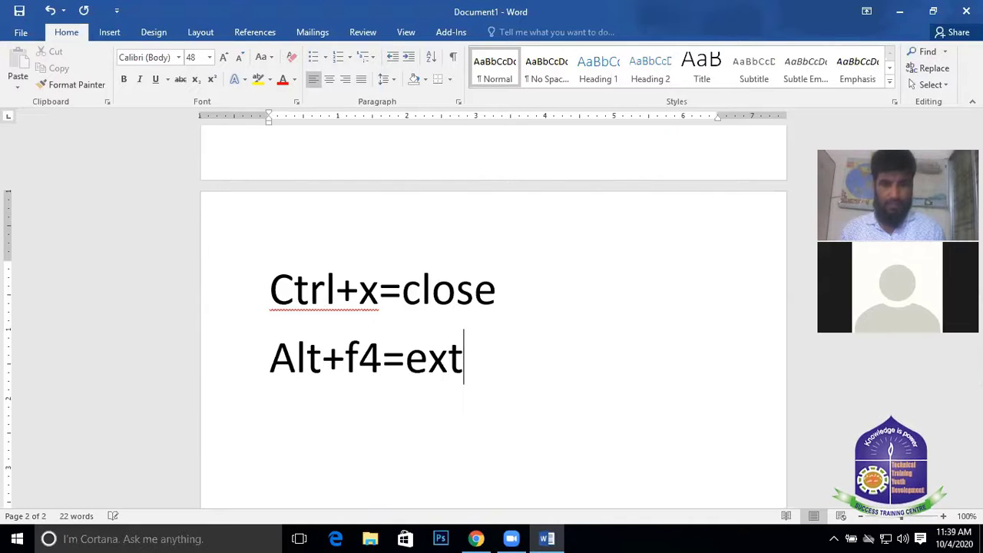
key("BackSpace")
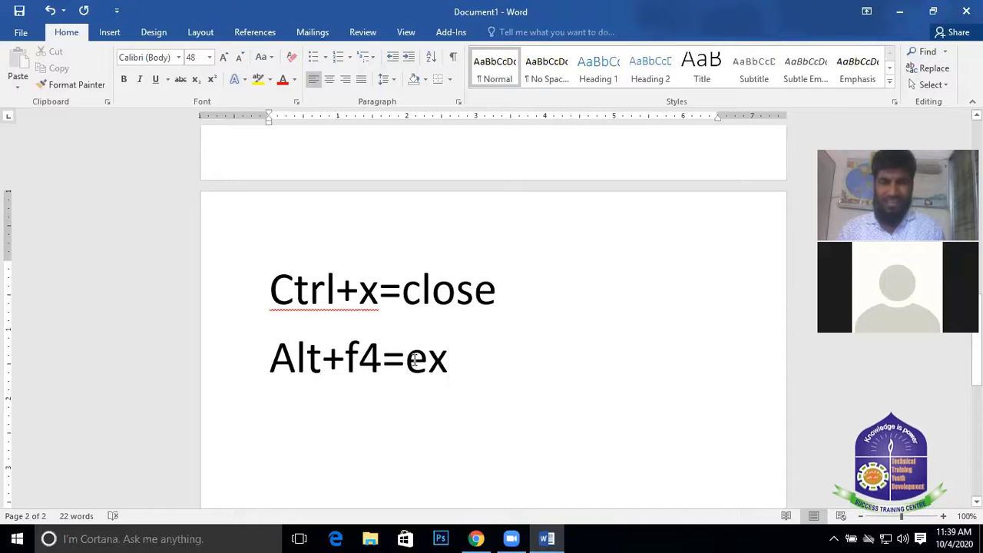
left_click_drag(413, 361, 483, 373)
left_click(457, 366)
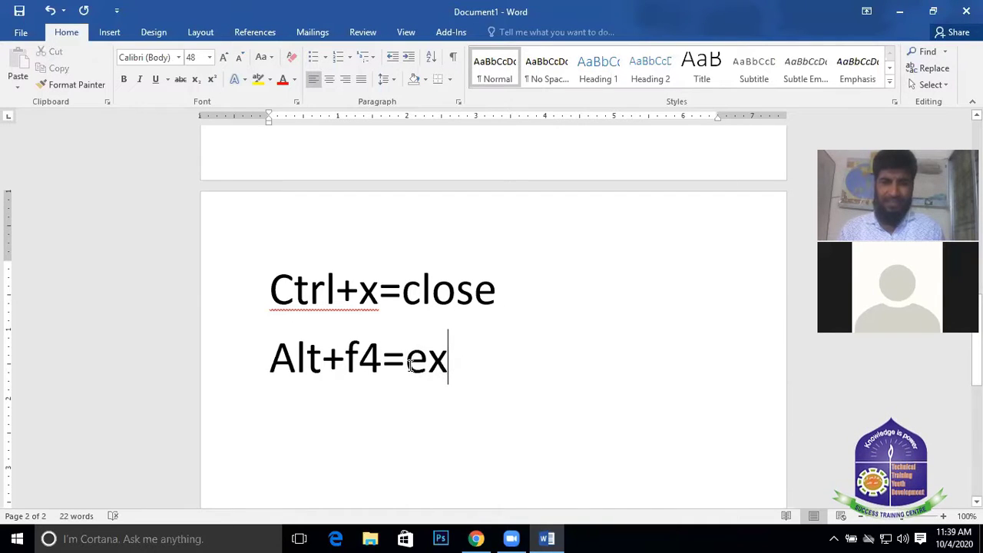
left_click_drag(409, 364, 500, 366)
left_click(496, 369)
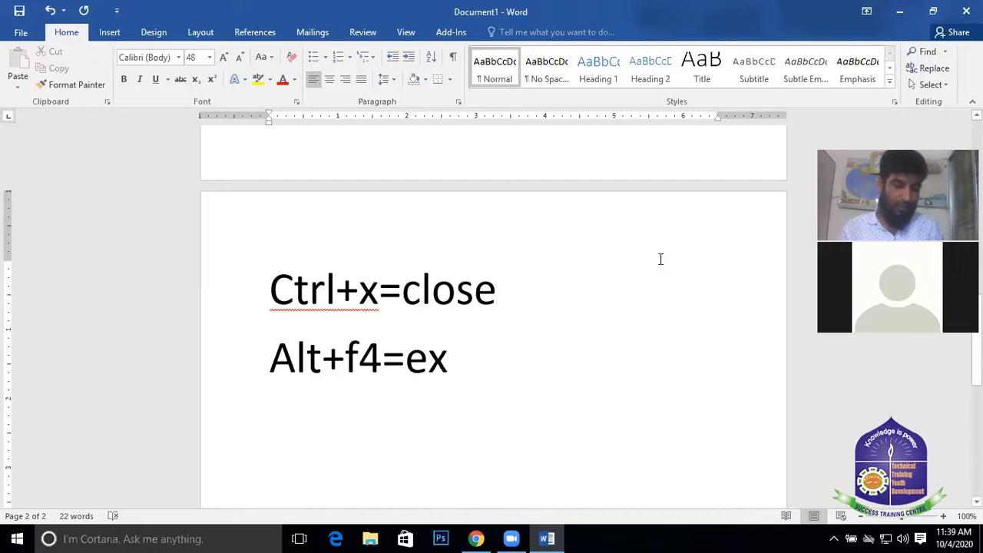
- Cancel the Alt+F4 save prompt so Document1 stays open, then remove a mistyped 'z' after 'ex'
key("alt+F4")
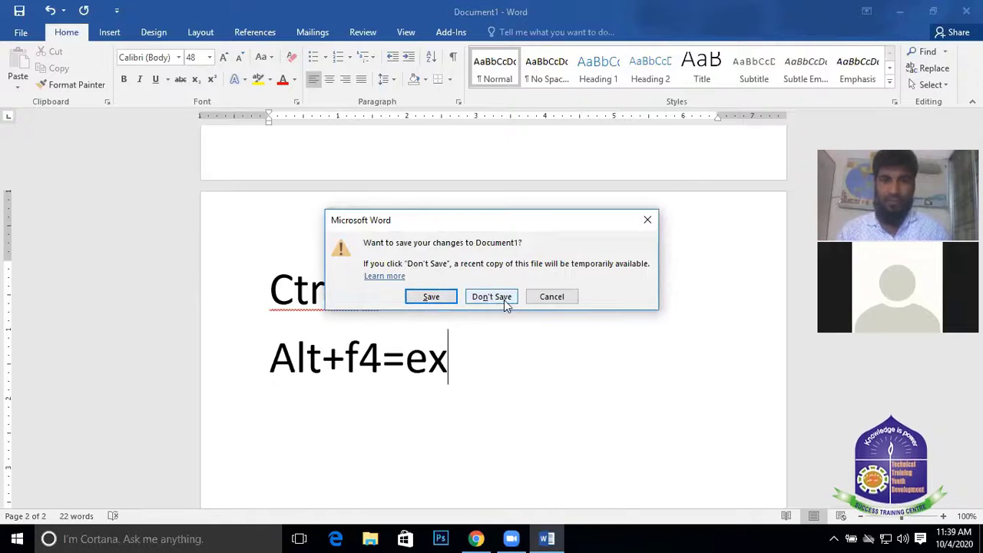
left_click(566, 300)
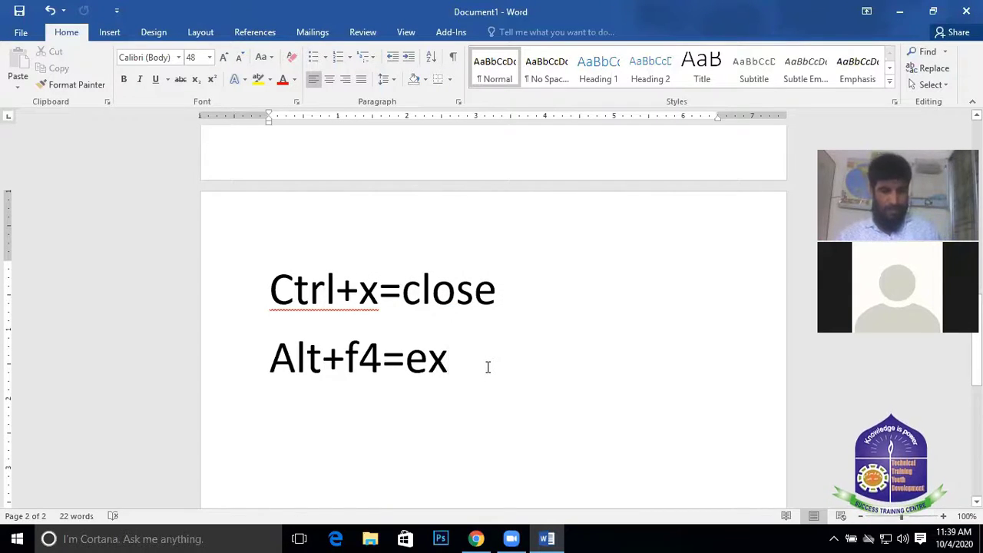
type("z")
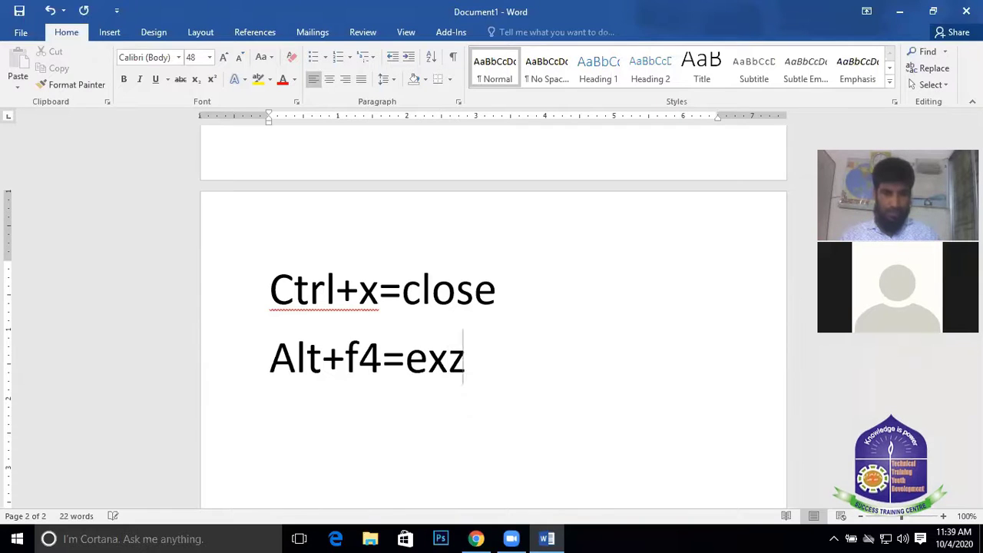
key("BackSpace")
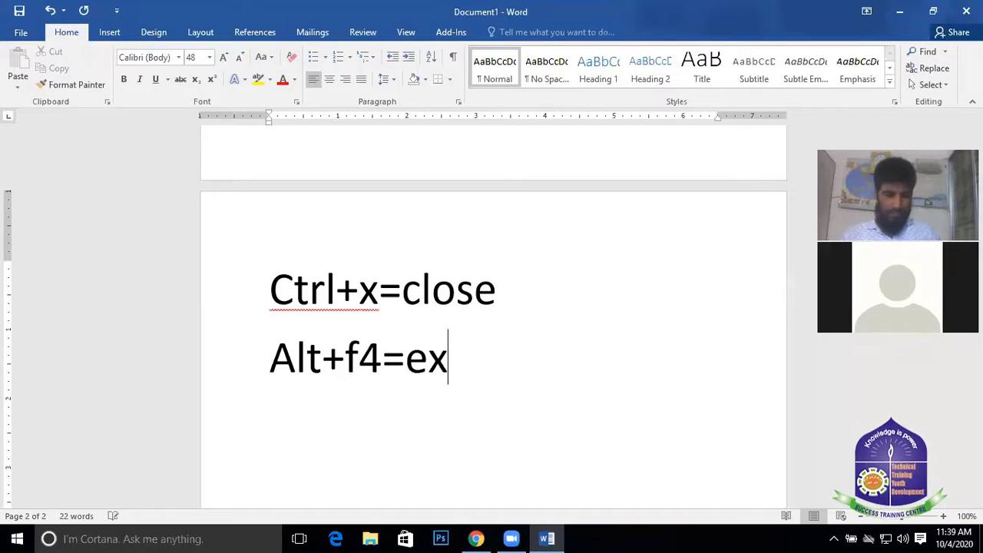
- Remove the extra 't' typo, then scroll back up through the shortcut list
type("tt")
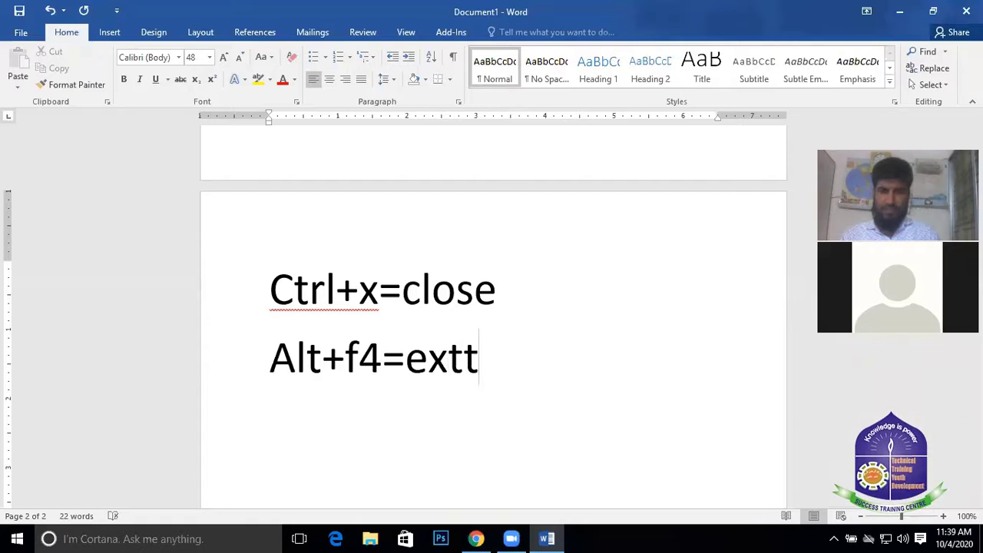
key("BackSpace")
scroll(538, 315, "up", 1)
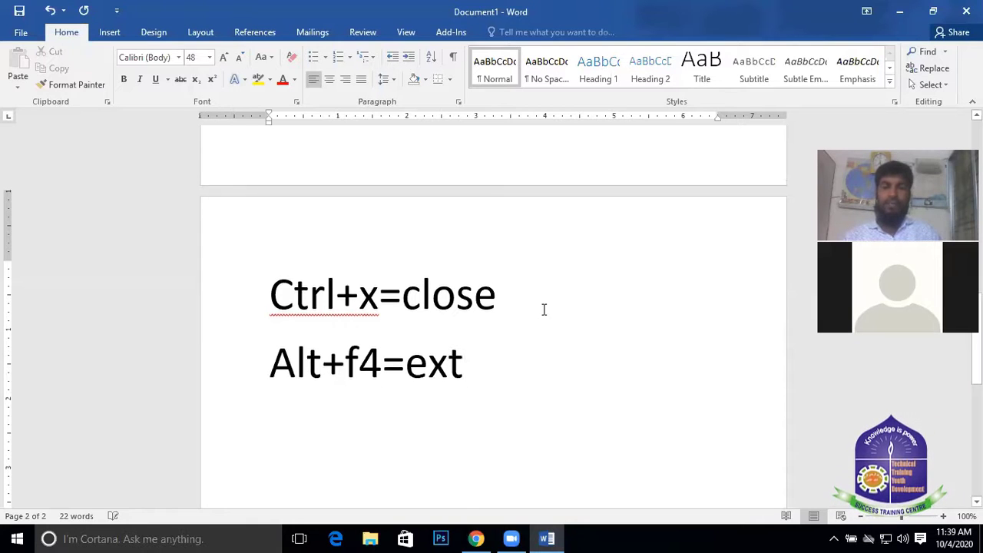
scroll(470, 299, "up", 3)
scroll(463, 281, "up", 4)
scroll(514, 265, "up", 2)
scroll(514, 265, "down", 3)
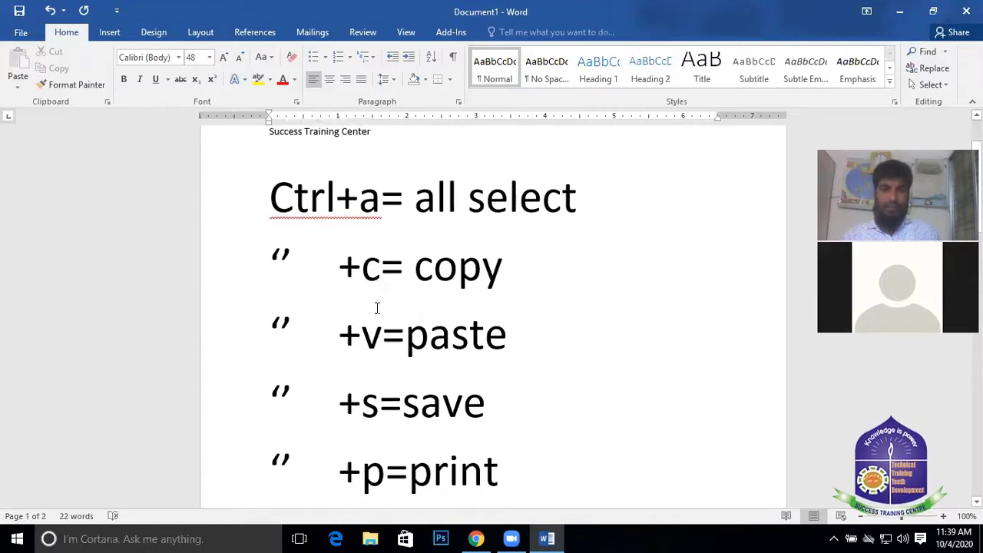
scroll(461, 246, "down", 1)
mouse_move(265, 230)
left_mouse_down()
mouse_move(490, 301)
mouse_move(496, 188)
left_mouse_up()
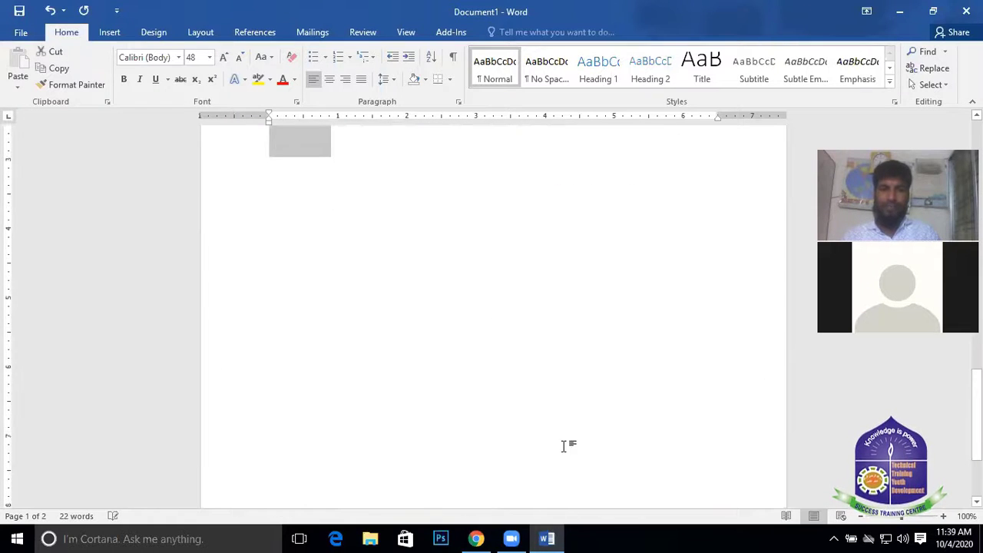
scroll(538, 434, "up", 2)
scroll(514, 423, "up", 3)
scroll(433, 299, "up", 3)
scroll(513, 364, "up", 3)
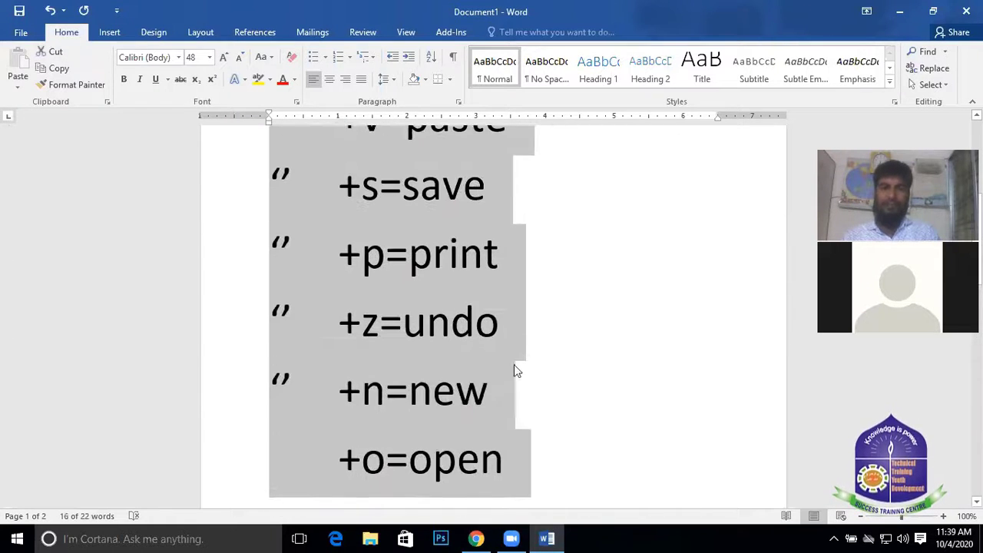
scroll(522, 390, "up", 3)
scroll(522, 369, "up", 1)
scroll(463, 311, "up", 3)
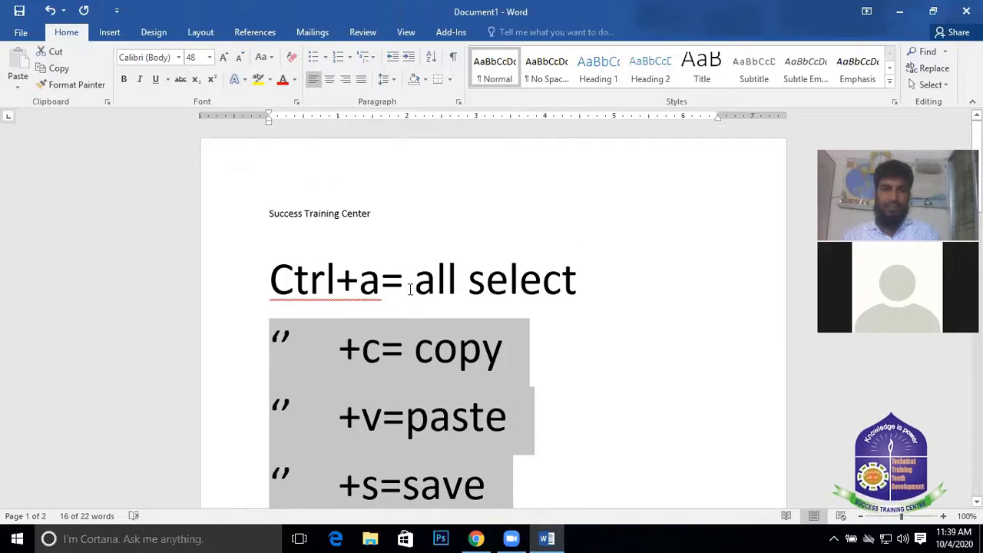
- Select the shortcut lines from 'Ctrl+a=' downward, then clear the selection
left_click_drag(272, 277, 406, 284)
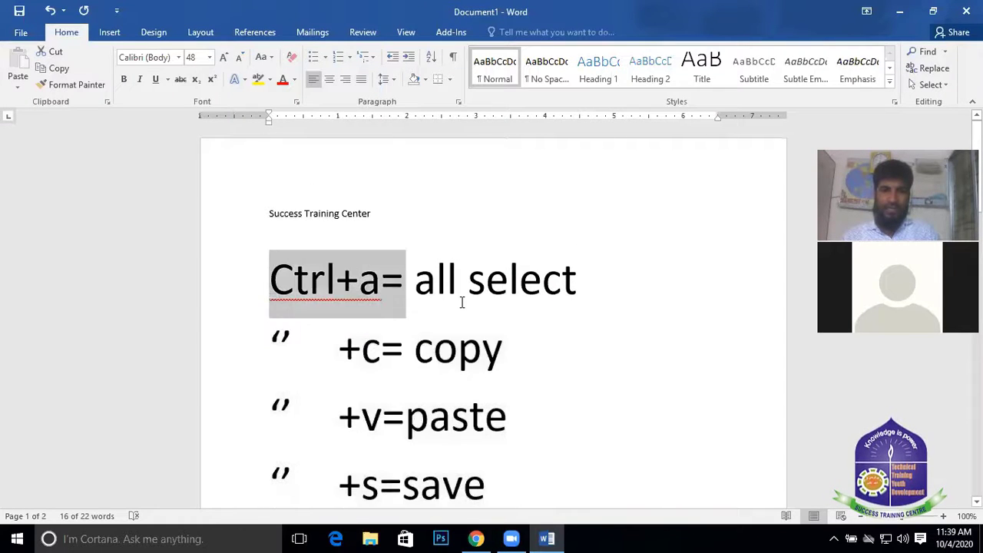
left_click_drag(462, 302, 560, 402)
left_click(646, 313)
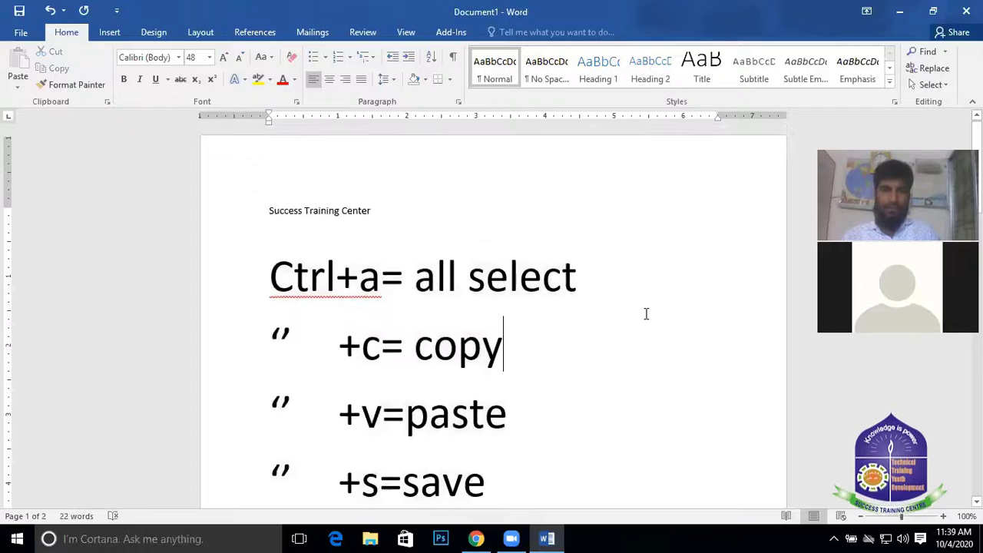
scroll(646, 314, "up", 1)
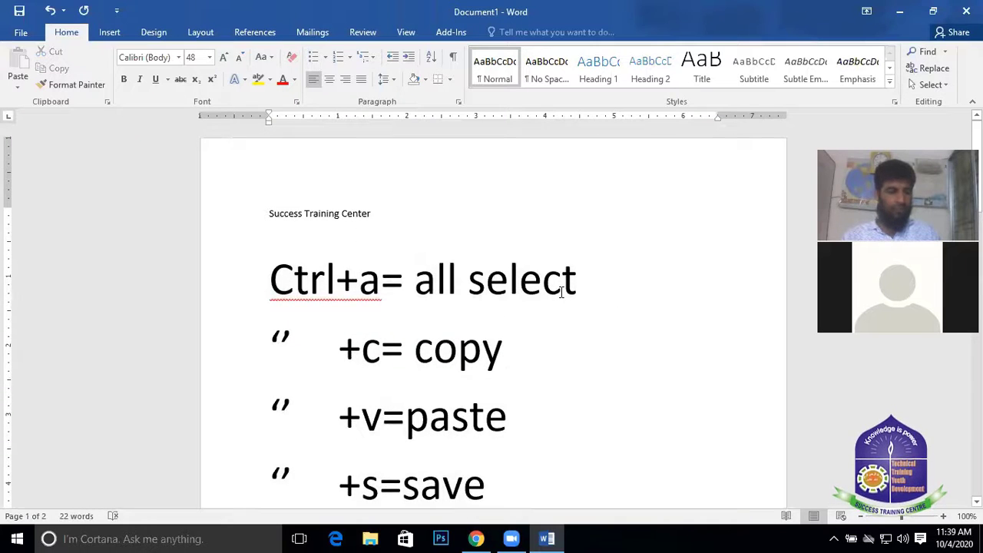
- Select the whole document with Ctrl+A and scroll through both pages and back to the top
key("ctrl+a")
scroll(446, 276, "down", 5)
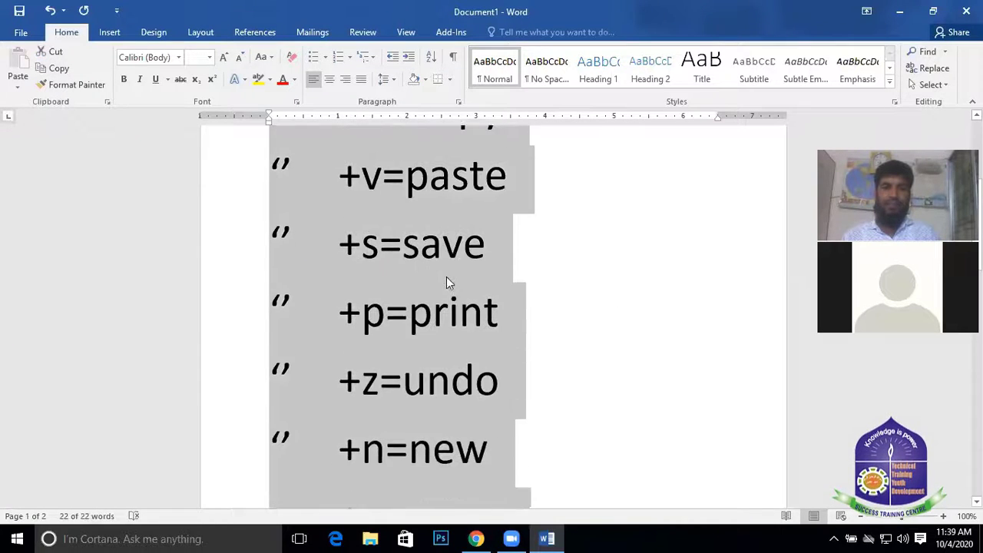
scroll(453, 307, "down", 5)
scroll(468, 345, "down", 5)
scroll(499, 353, "down", 4)
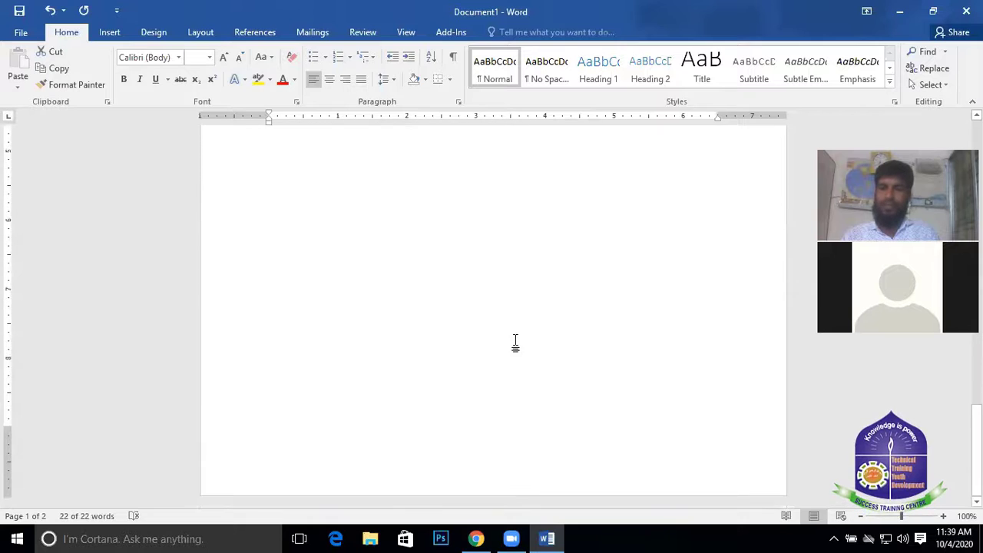
scroll(428, 289, "down", 5)
scroll(307, 369, "up", 5)
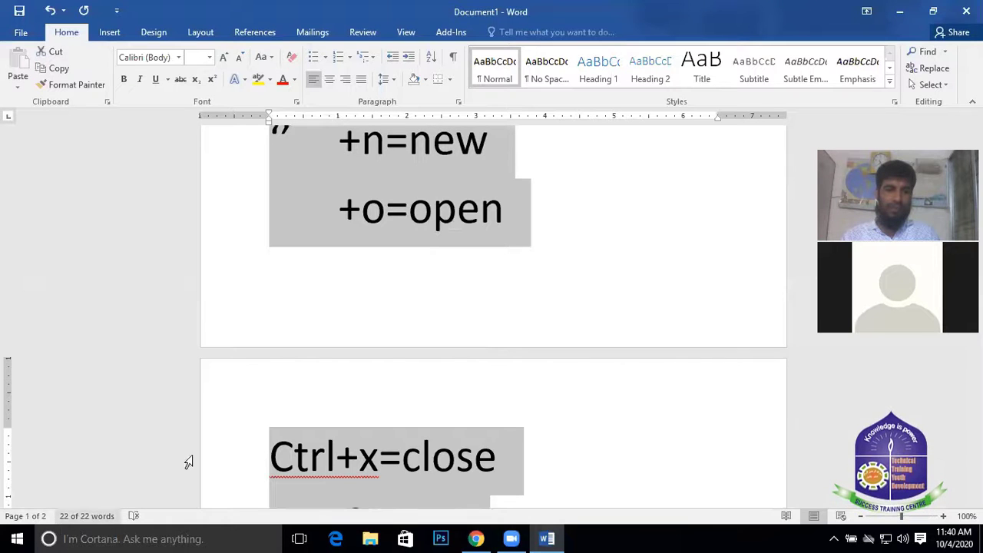
scroll(340, 251, "up", 4)
scroll(369, 250, "up", 3)
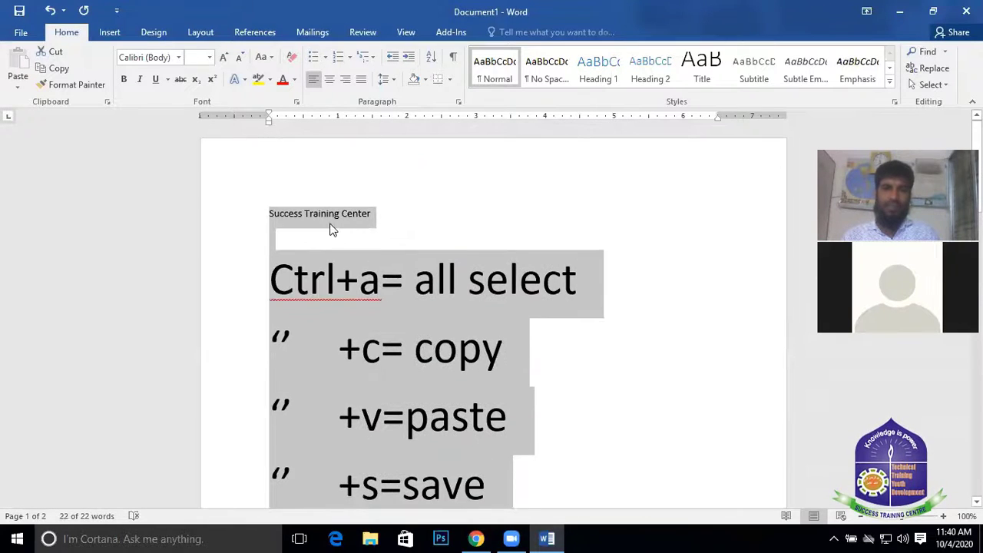
- Select the 'Success Training Center' heading and enlarge its font three sizes with Ctrl+]
left_click(374, 216)
left_click_drag(393, 211, 281, 217)
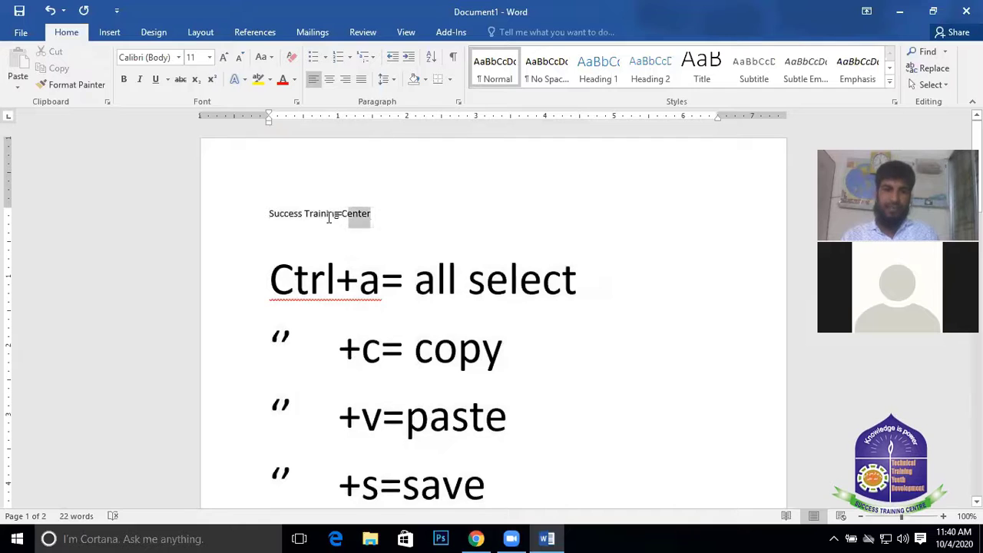
left_click(389, 213)
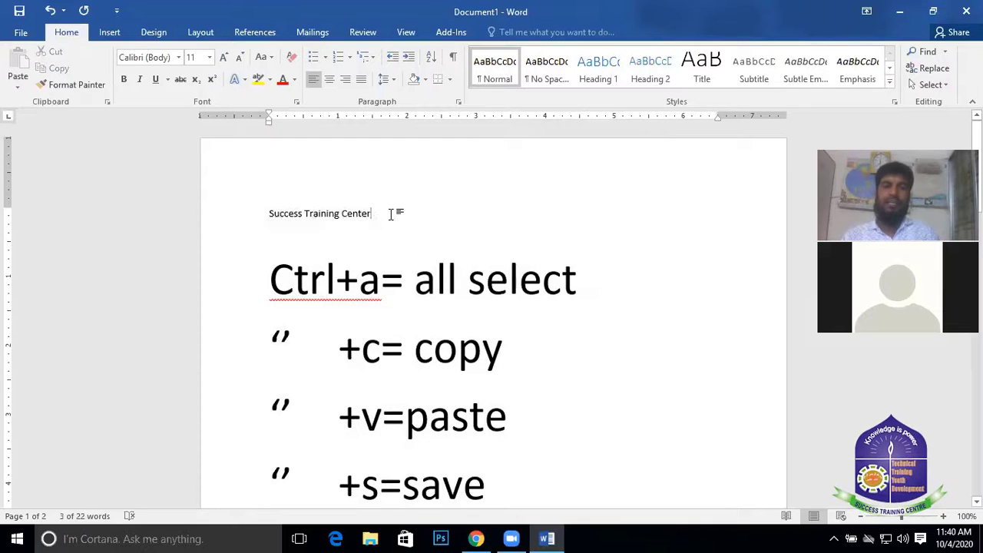
left_click_drag(379, 213, 260, 218)
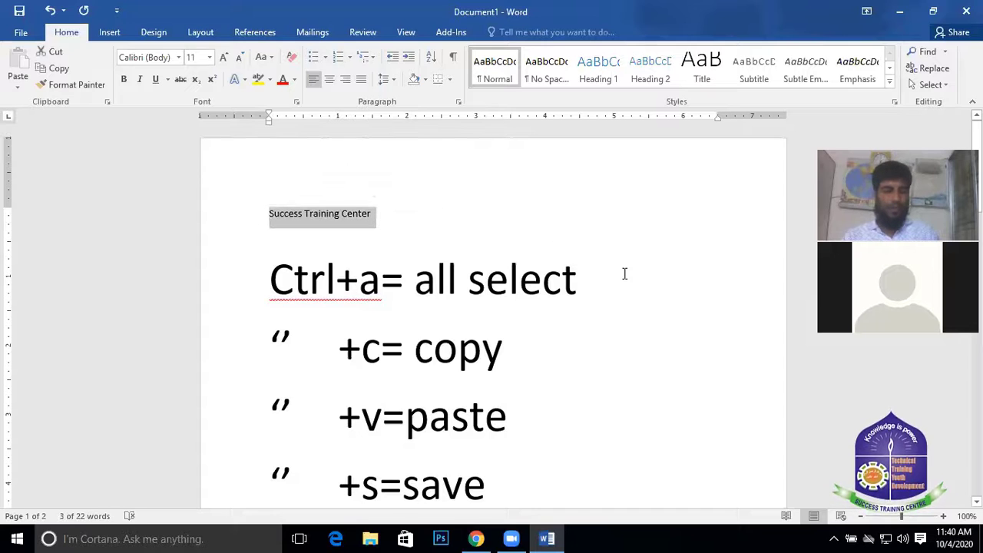
key("ctrl+bracketright")
key("ctrl+bracketright")
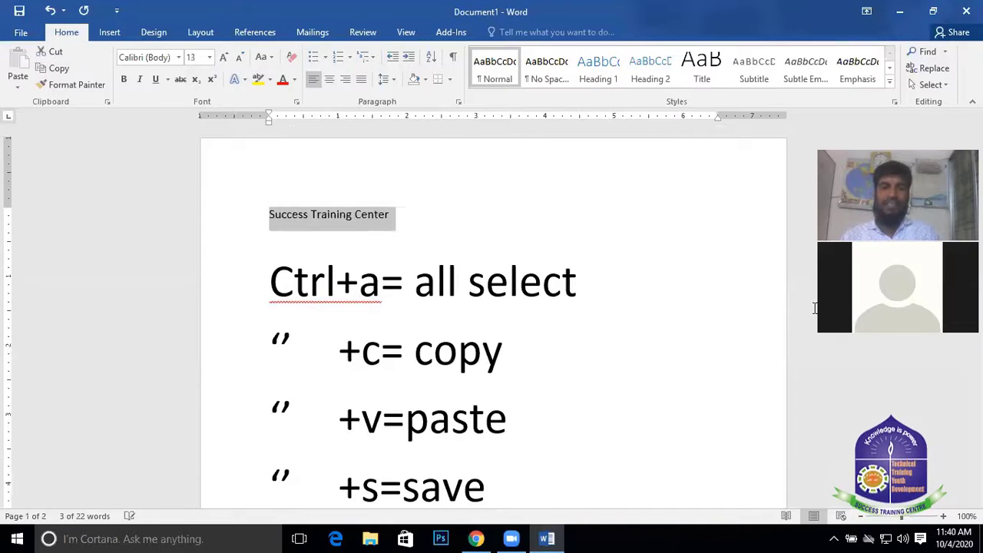
key("ctrl+bracketright")
key("ctrl+bracketright")
key("ctrl+bracketright")
key("ctrl+bracketright")
key("ctrl+bracketright")
key("ctrl+bracketright")
key("ctrl+bracketright")
key("ctrl+bracketright")
key("ctrl+bracketright")
key("ctrl+bracketright")
key("ctrl+bracketright")
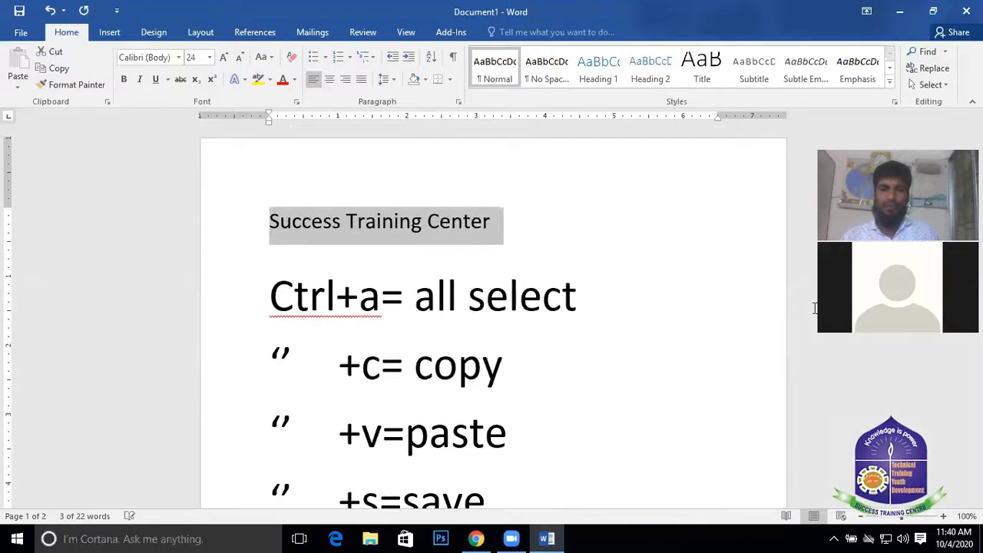
key("ctrl+bracketright")
key("ctrl+bracketright")
key("ctrl+bracketright")
key("ctrl+bracketright")
key("ctrl+bracketright")
key("ctrl+bracketright")
key("ctrl+bracketright")
key("ctrl+bracketright")
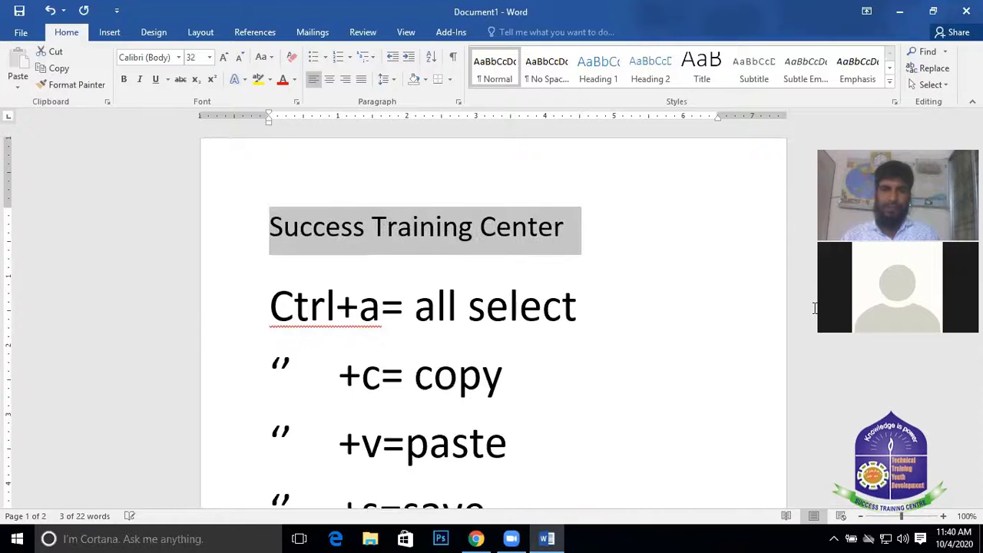
- In a new Chrome tab, search Google for 'keyboard' by picking it from the 'key' suggestions
left_click(471, 538)
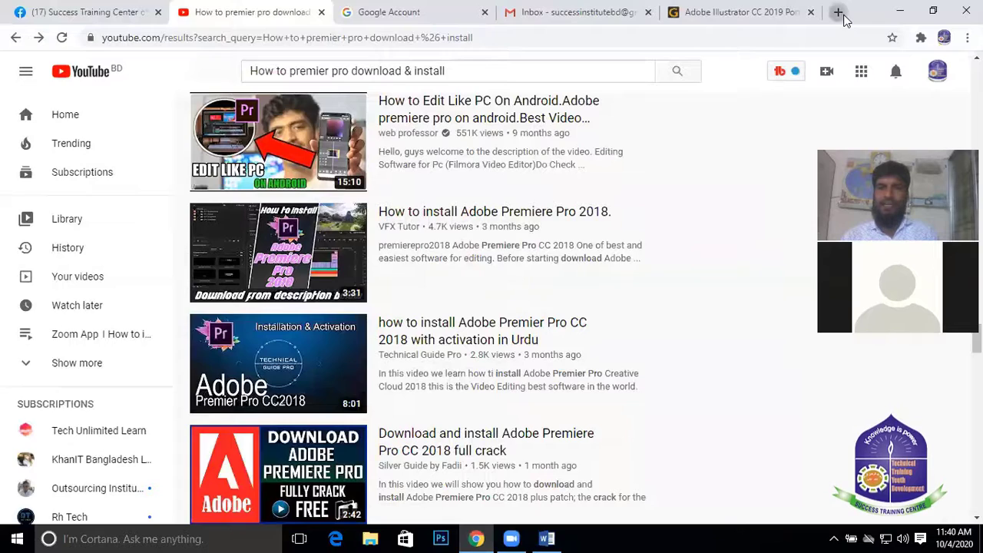
left_click(840, 12)
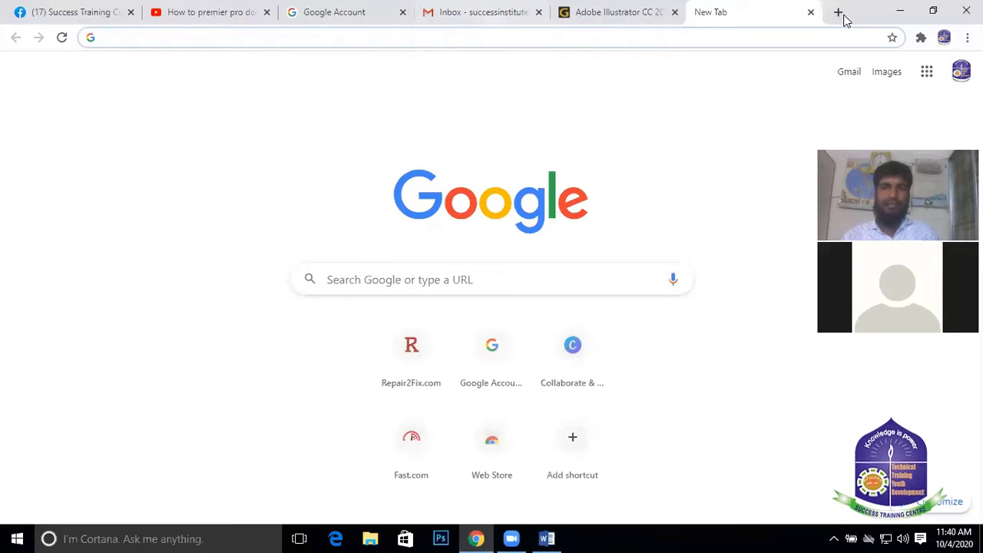
left_click(263, 36)
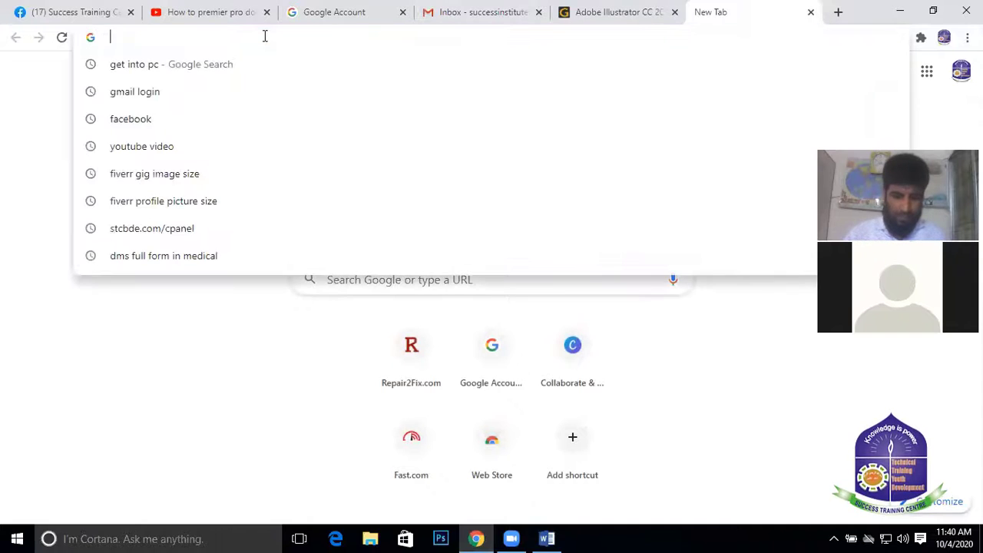
type("key")
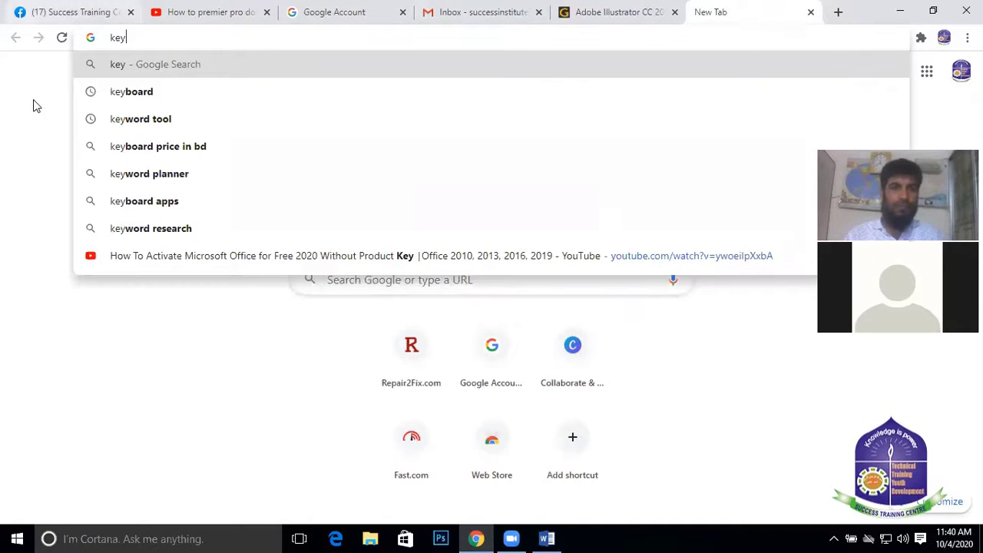
left_click(129, 100)
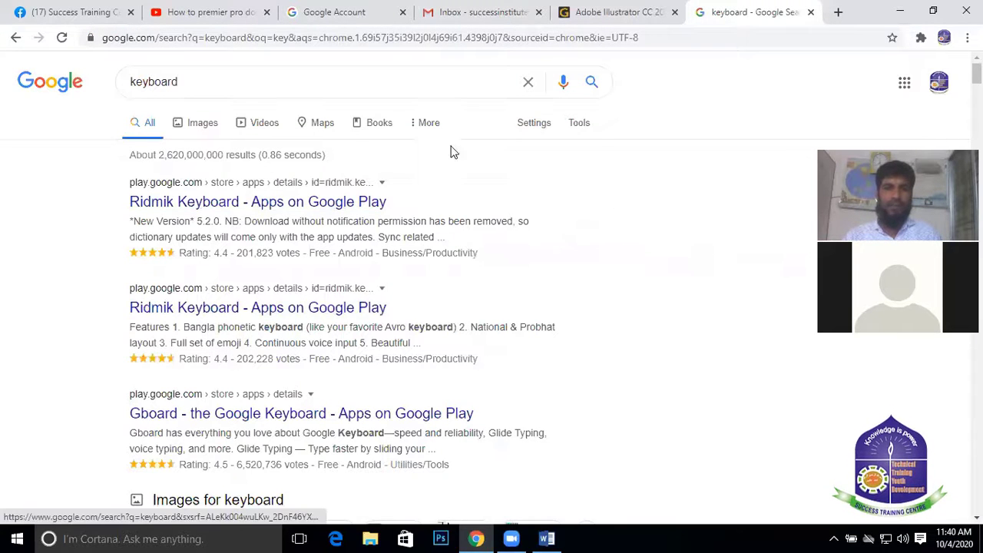
- Show Google Images results for keyboard and scroll through the thumbnails
left_click(192, 126)
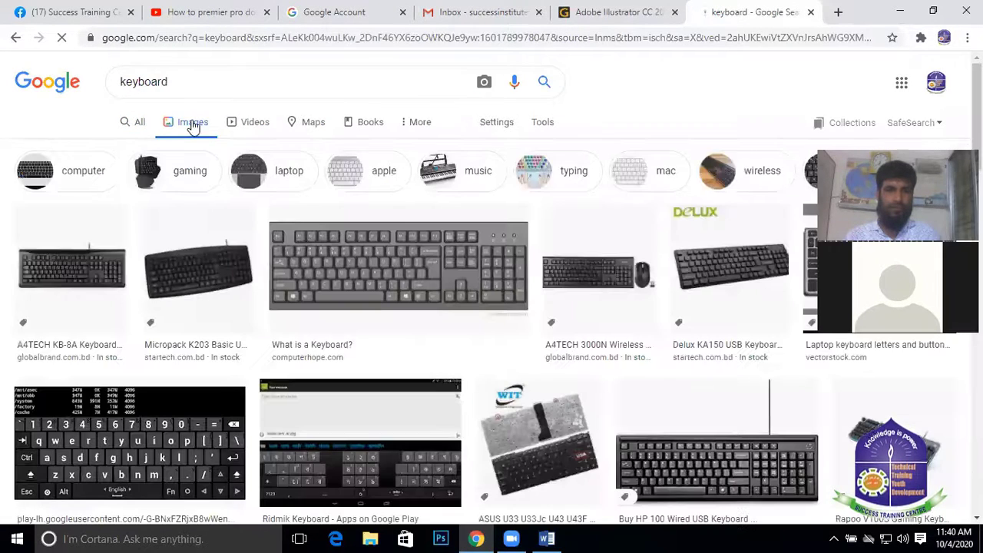
scroll(419, 256, "down", 3)
scroll(456, 241, "up", 3)
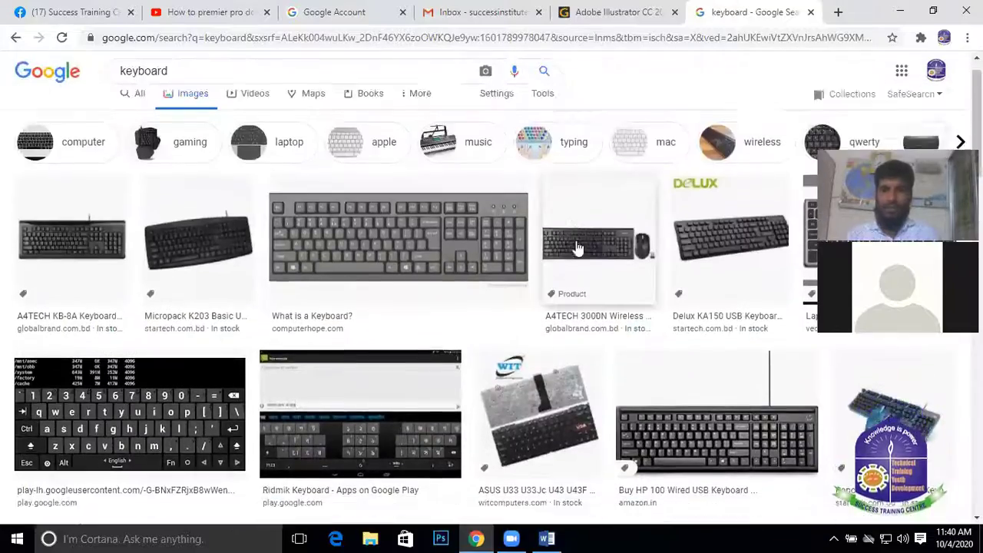
scroll(318, 275, "down", 5)
scroll(318, 275, "up", 2)
scroll(468, 209, "down", 1)
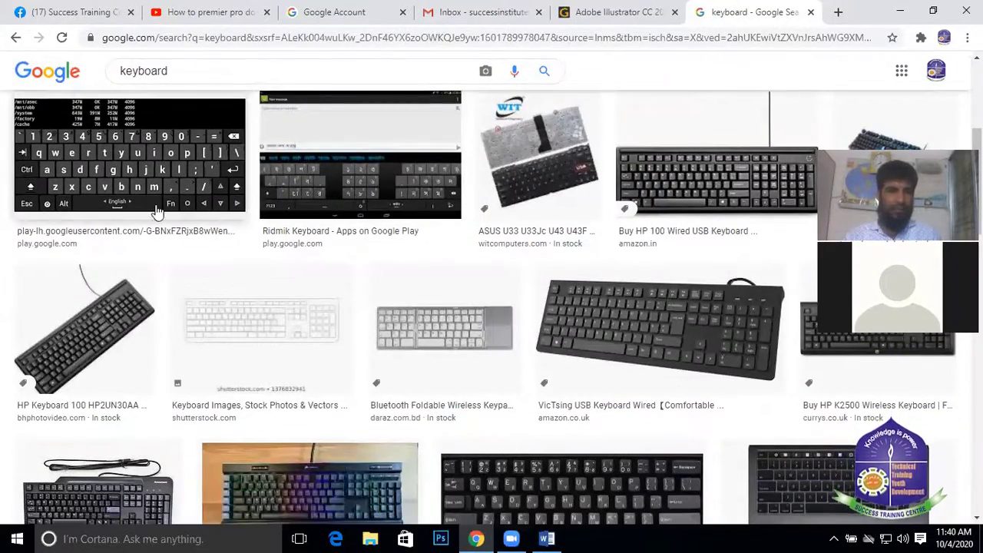
scroll(158, 212, "up", 2)
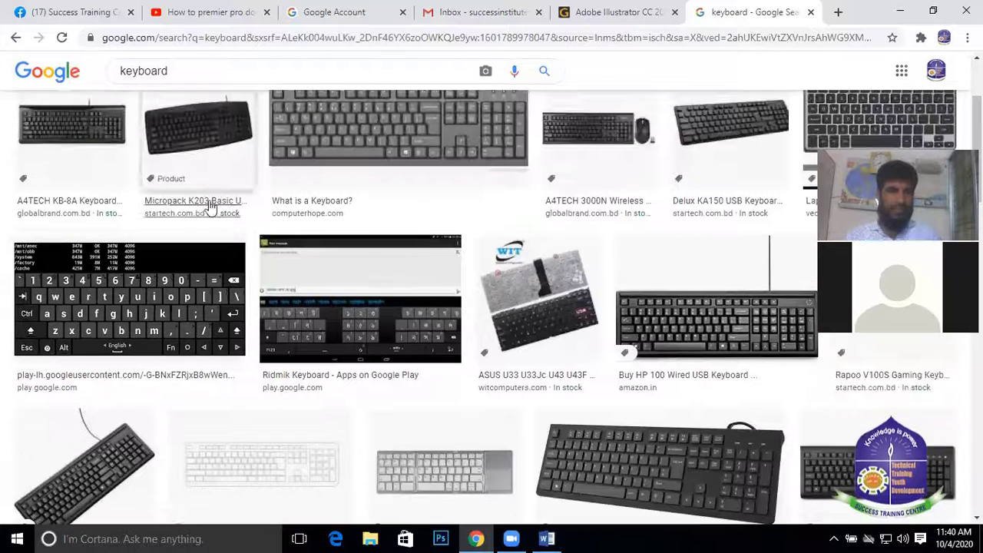
- Preview an on-screen keyboard image, close it, then preview the DSI keyboard labels image
left_click(120, 305)
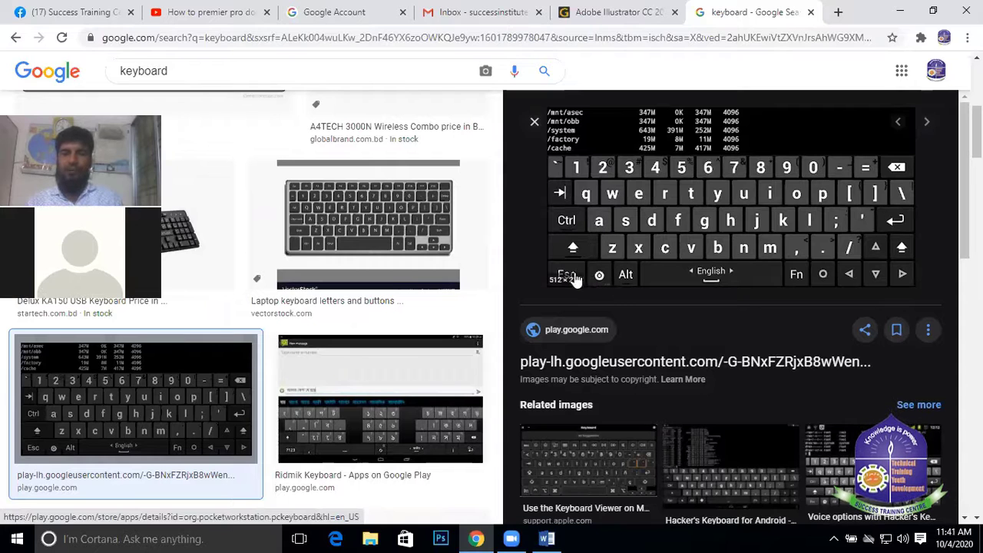
scroll(624, 277, "down", 2)
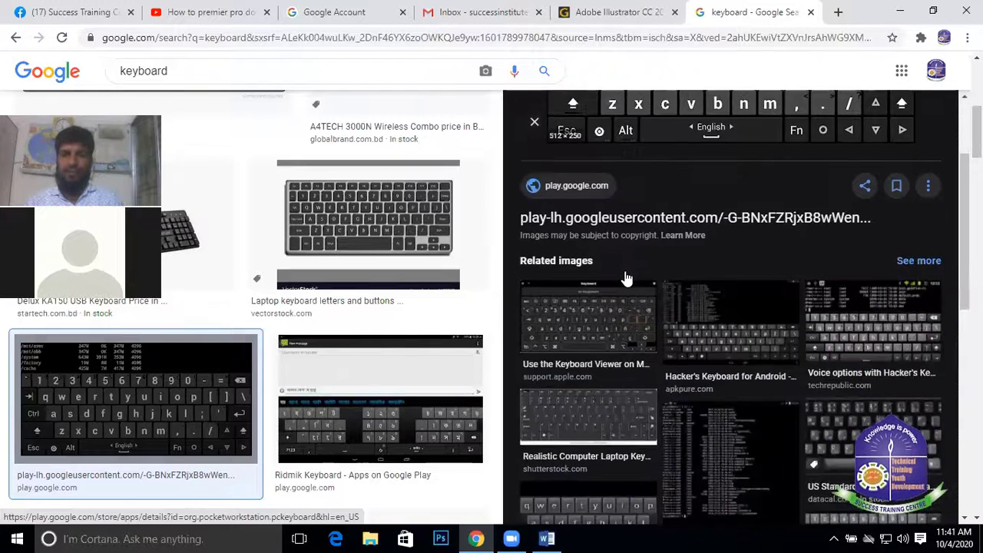
scroll(626, 278, "up", 2)
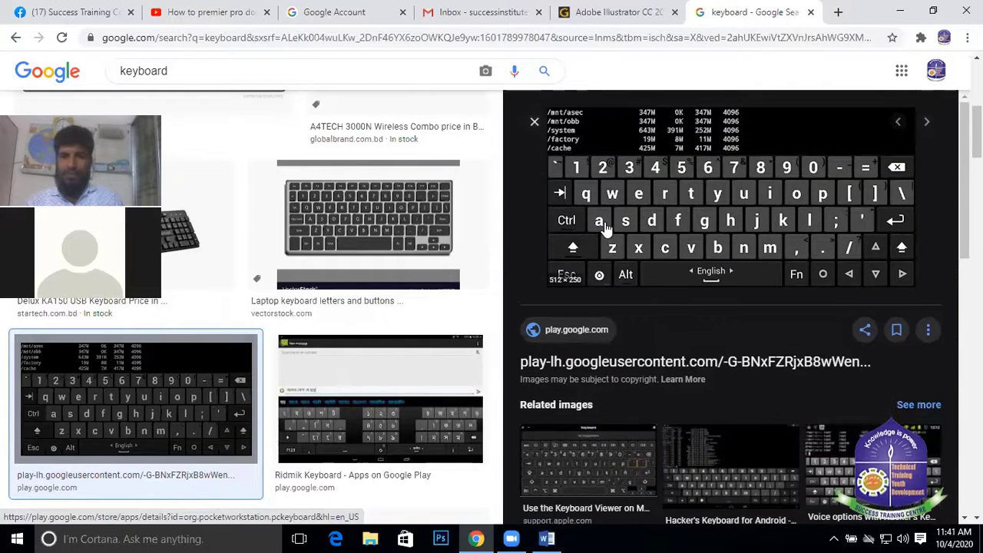
scroll(745, 254, "down", 3)
scroll(729, 279, "up", 3)
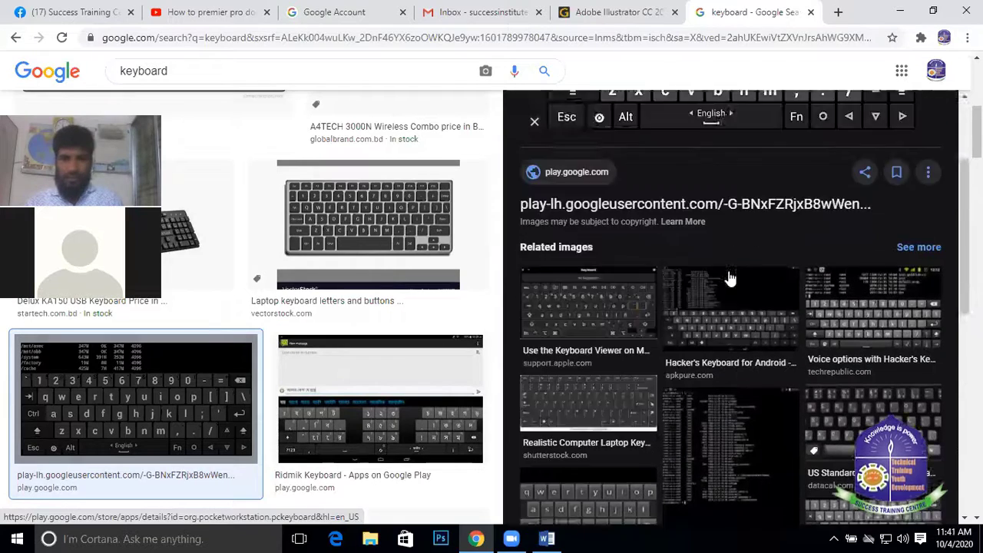
left_click(535, 122)
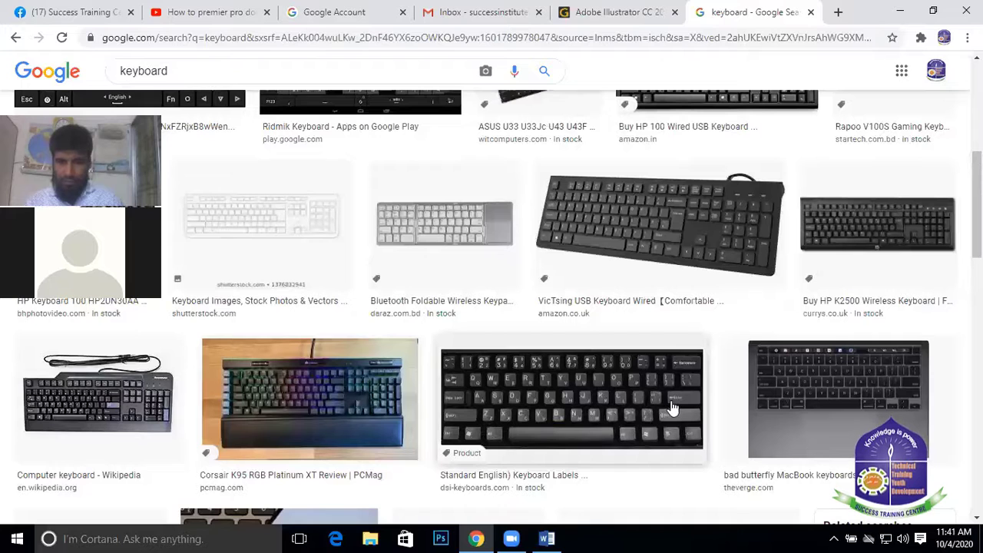
left_click(628, 395)
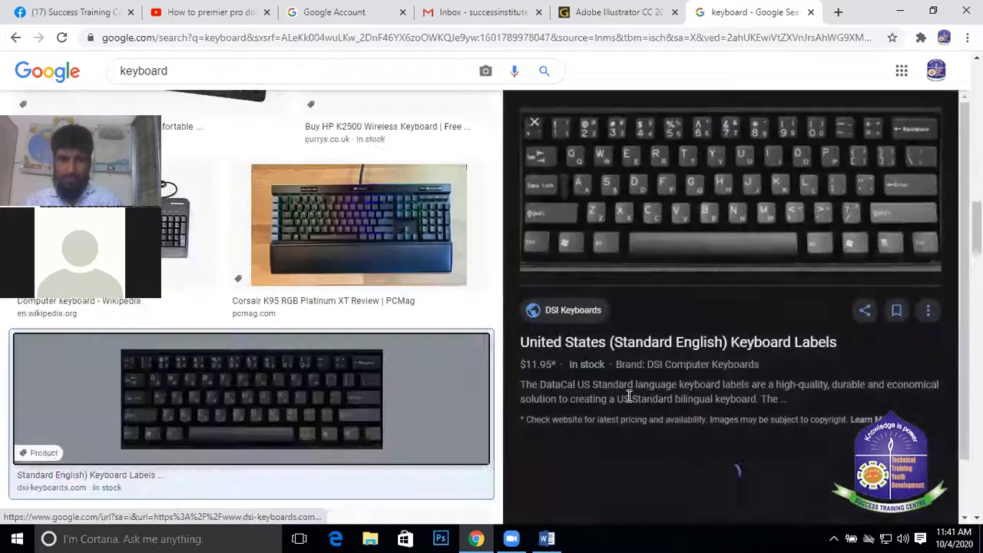
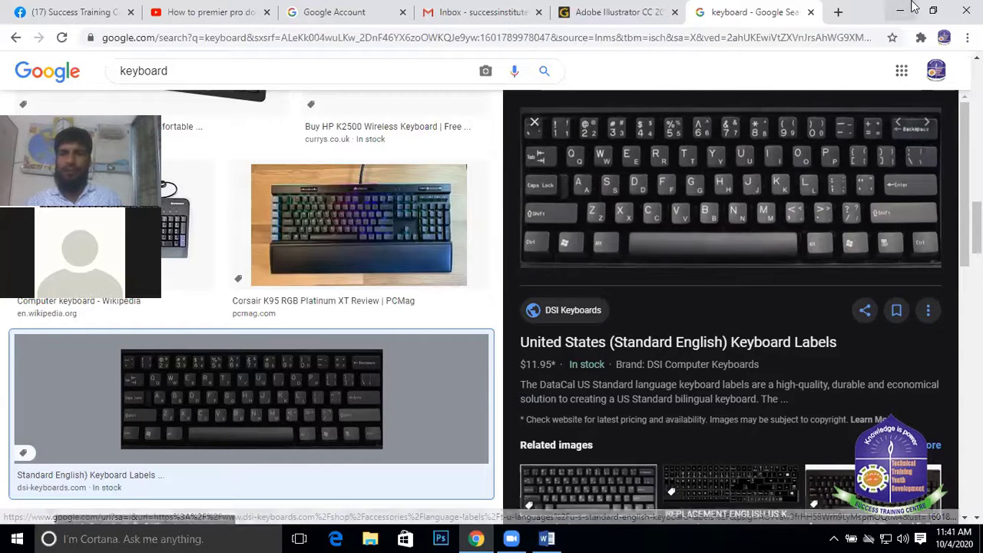
- Enlarge the Success Training Center title step by step with Ctrl+] up to 45 pt
left_click(900, 12)
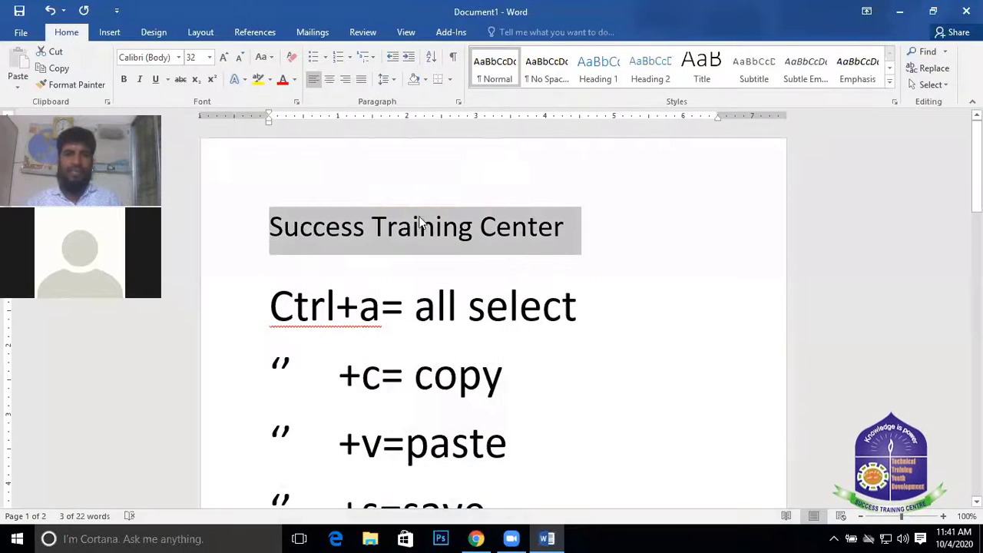
key("ctrl+bracketright")
key("ctrl+bracketright")
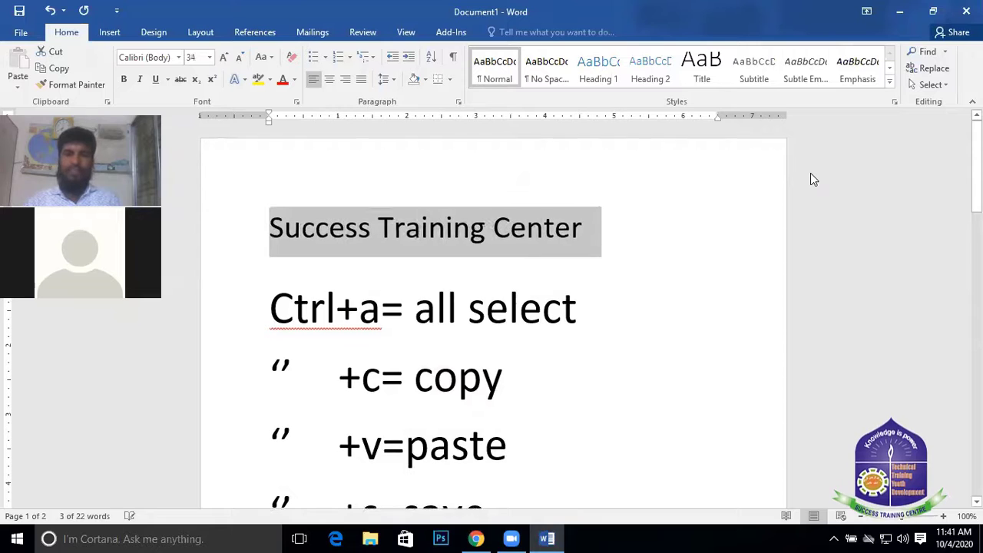
key("ctrl+bracketright")
key("ctrl+bracketright")
key("ctrl+bracketright")
key("ctrl+bracketright")
key("ctrl+bracketright")
key("ctrl+bracketright")
key("ctrl+bracketright")
key("ctrl+bracketright")
key("ctrl+bracketright")
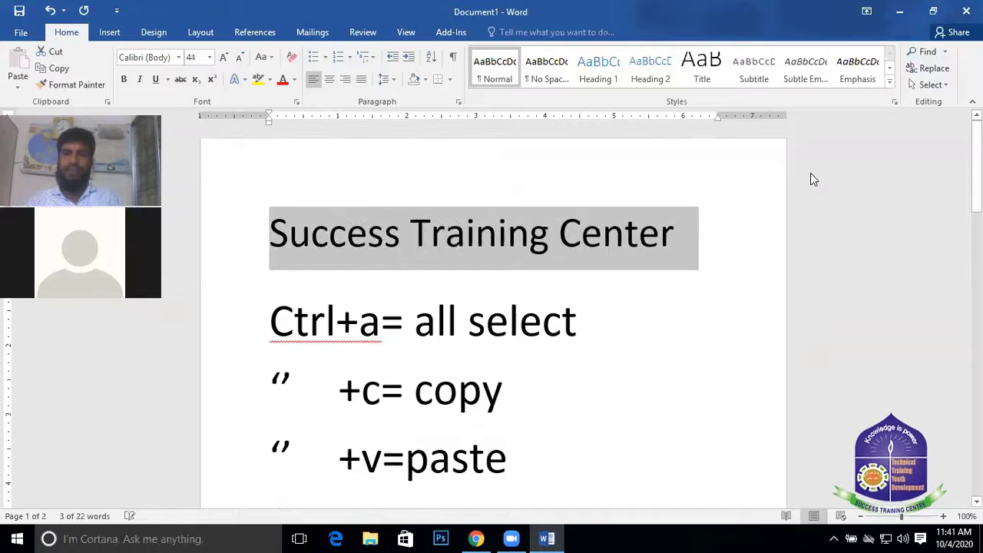
key("ctrl+bracketright")
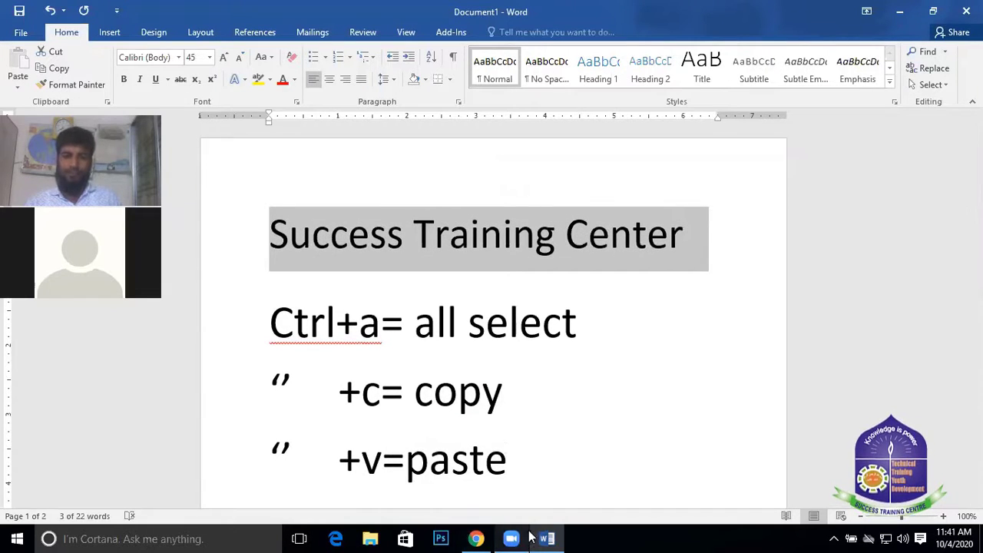
- After checking the keyboard images, shrink the title to about 19 pt, then grow it back to about 25 pt
left_click(476, 538)
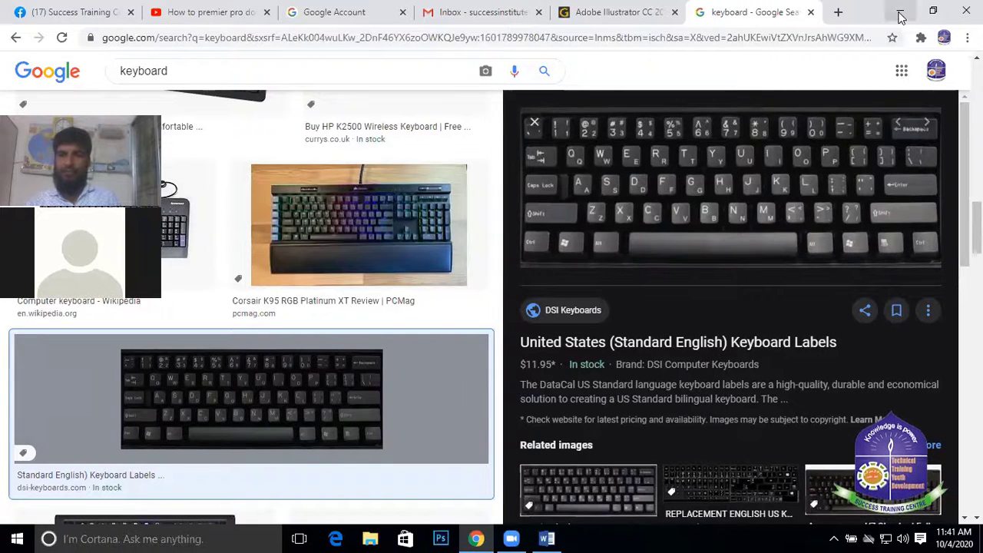
left_click(900, 12)
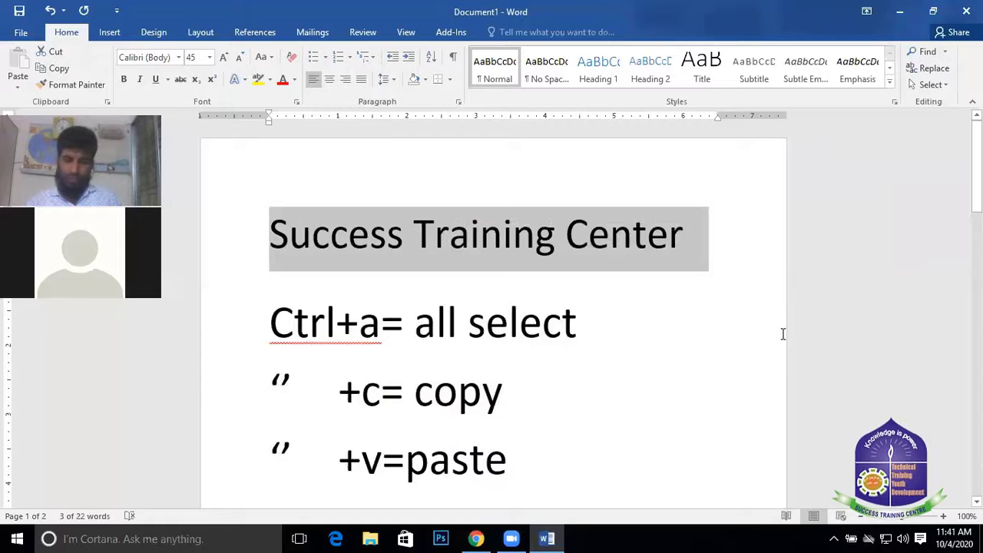
key("ctrl+bracketleft")
key("ctrl+bracketleft")
key("ctrl+bracketleft")
key("ctrl+bracketleft")
key("ctrl+bracketleft")
key("ctrl+bracketleft")
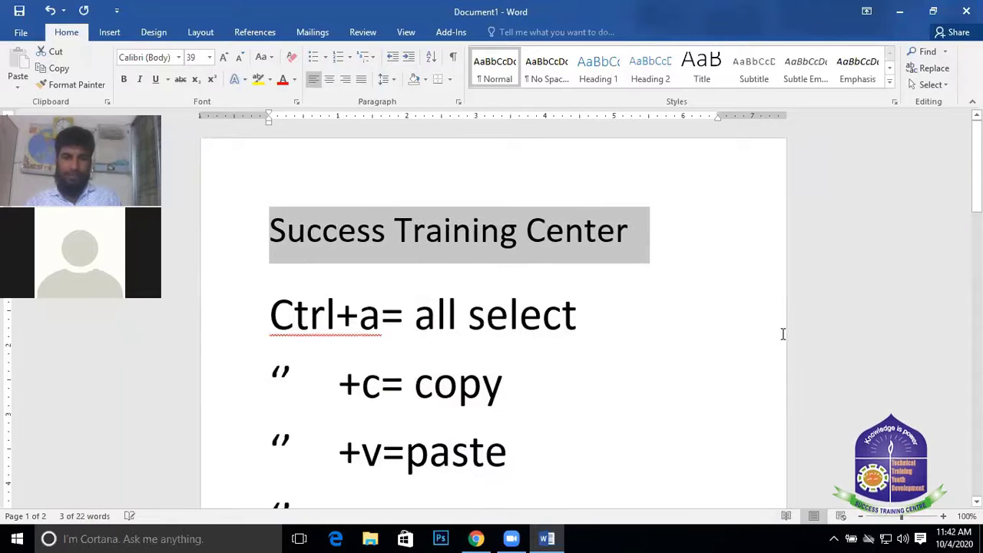
key("ctrl+bracketleft")
key("ctrl+bracketleft")
key("ctrl+bracketleft")
key("ctrl+bracketleft")
key("ctrl+bracketleft")
key("ctrl+bracketleft")
key("ctrl+bracketleft")
key("ctrl+bracketleft")
key("ctrl+bracketleft")
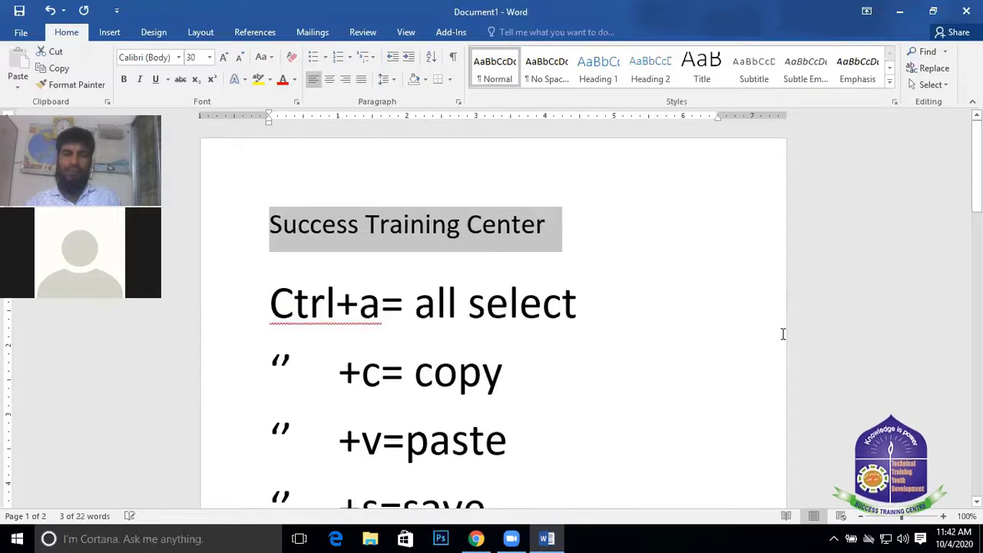
key("ctrl+bracketleft")
key("ctrl+bracketleft")
key("ctrl+bracketleft")
key("ctrl+bracketleft")
key("ctrl+bracketleft")
key("ctrl+bracketleft")
key("ctrl+bracketleft")
key("ctrl+bracketleft")
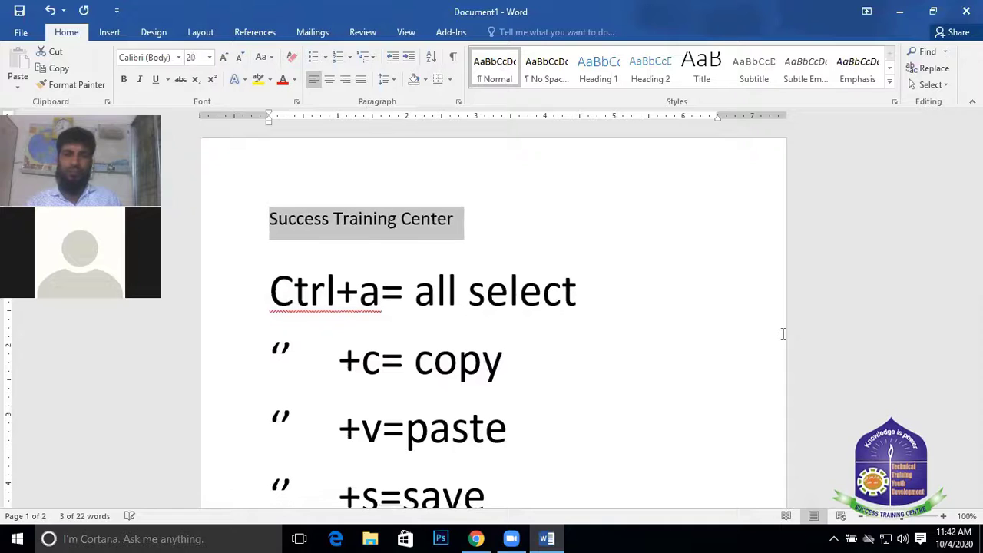
key("ctrl+bracketleft")
key("ctrl+bracketleft")
key("ctrl+bracketleft")
key("ctrl+bracketleft")
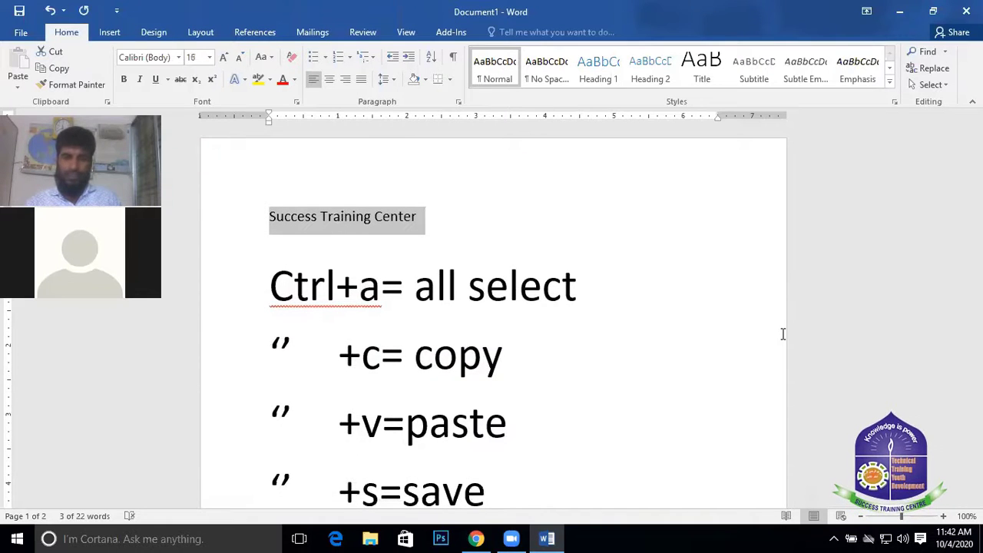
key("ctrl+bracketright")
key("ctrl+bracketright")
key("ctrl+bracketright")
key("ctrl+bracketright")
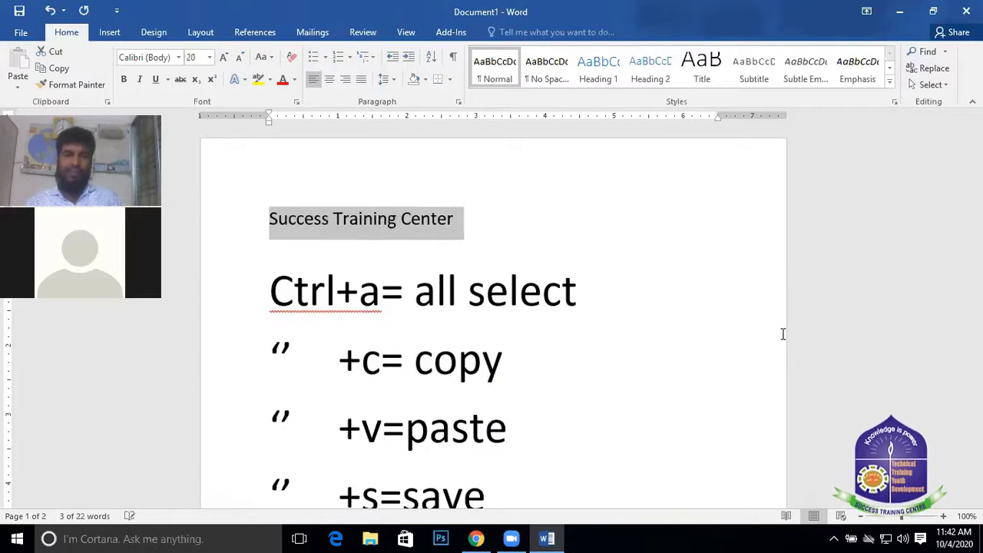
key("ctrl+bracketright")
key("ctrl+bracketright")
key("ctrl+bracketright")
key("ctrl+bracketright")
key("ctrl+bracketright")
key("ctrl+bracketright")
key("ctrl+bracketright")
key("ctrl+bracketright")
key("ctrl+bracketright")
key("ctrl+bracketright")
key("ctrl+bracketright")
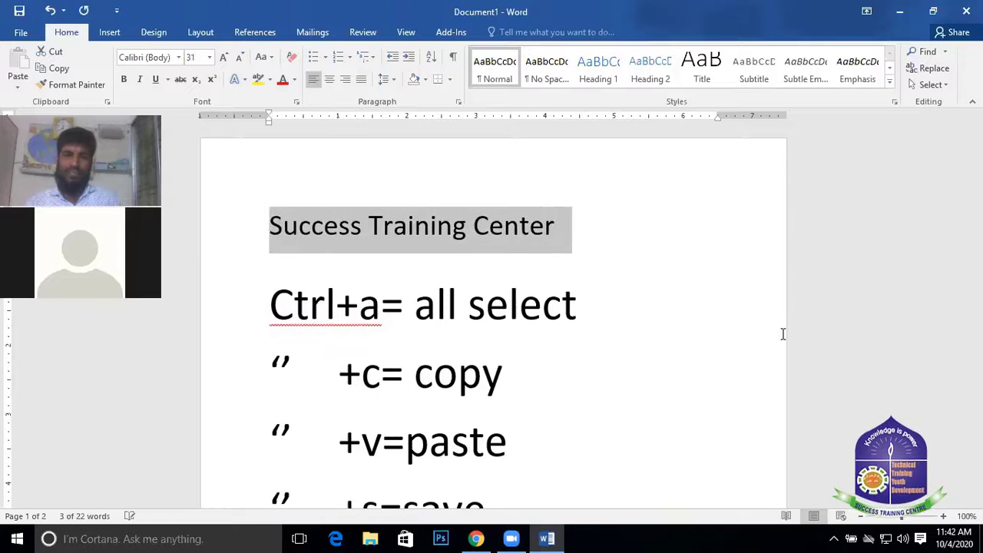
left_click(477, 537)
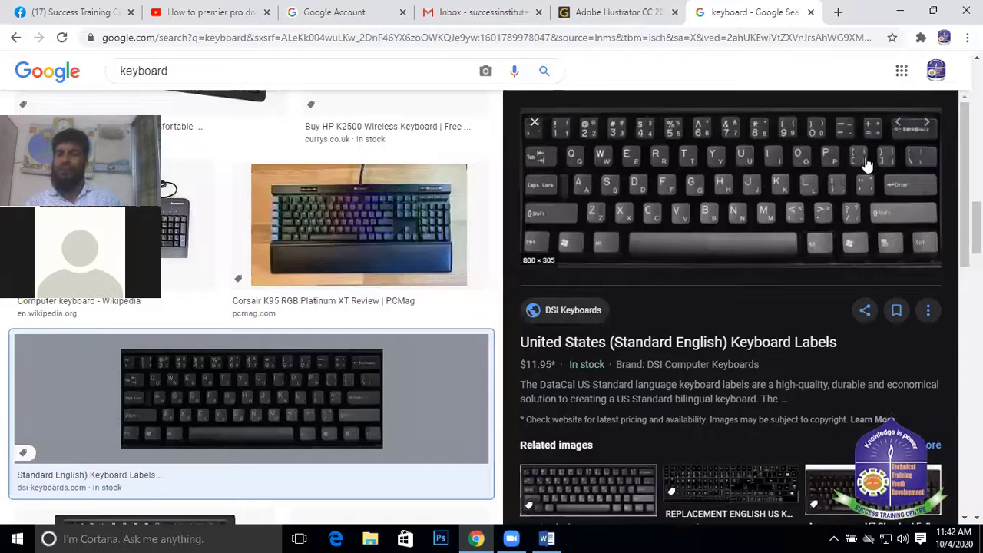
left_click(905, 11)
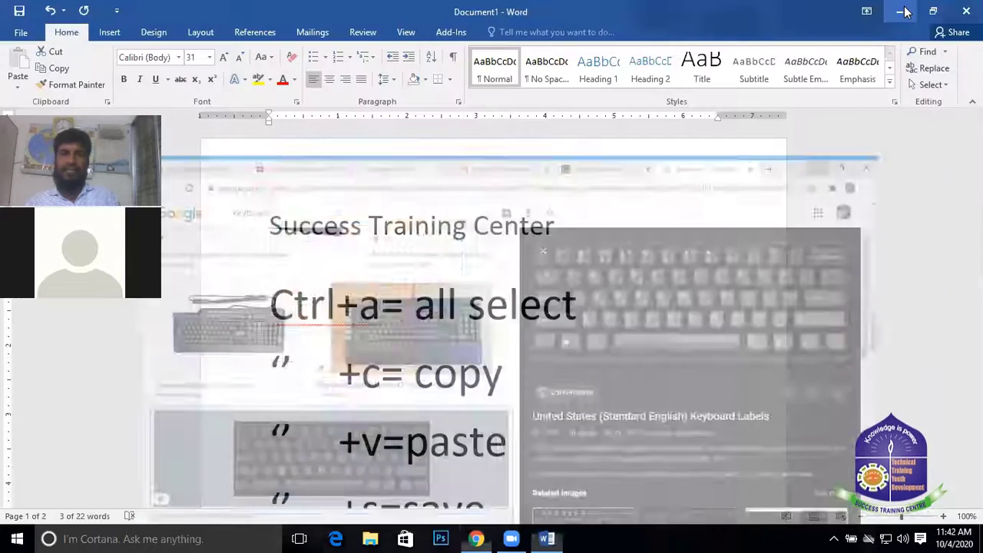
left_click(533, 256)
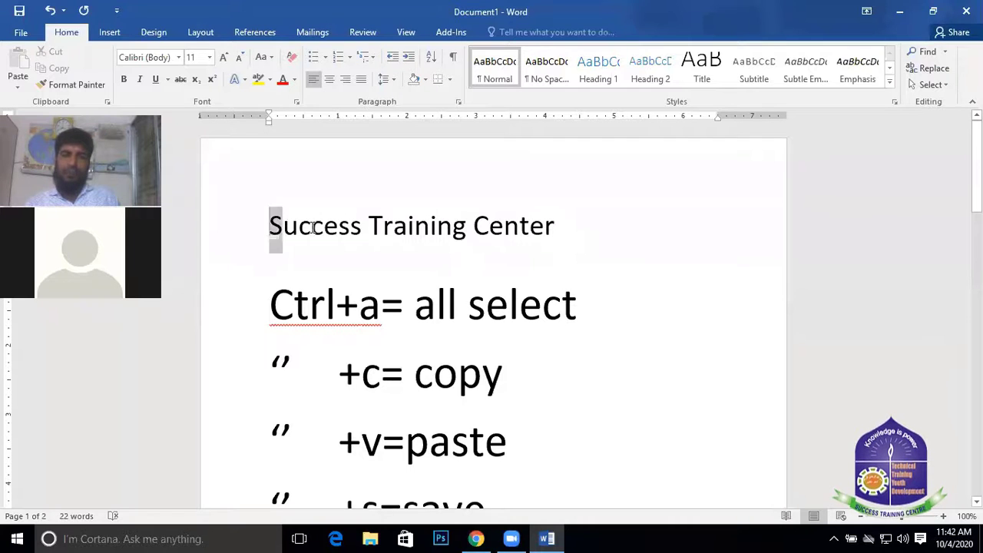
left_click_drag(270, 220, 589, 228)
left_click(598, 240)
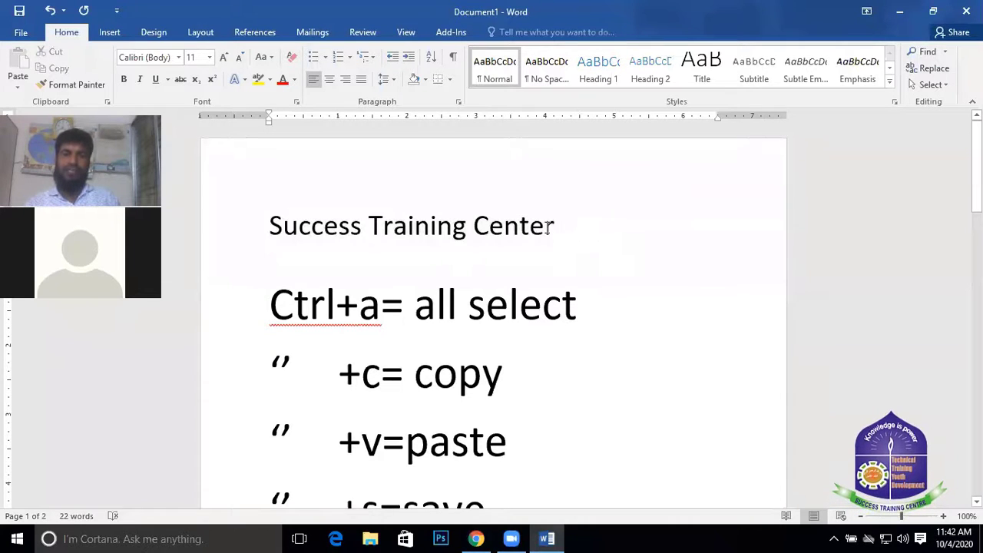
left_click(281, 228)
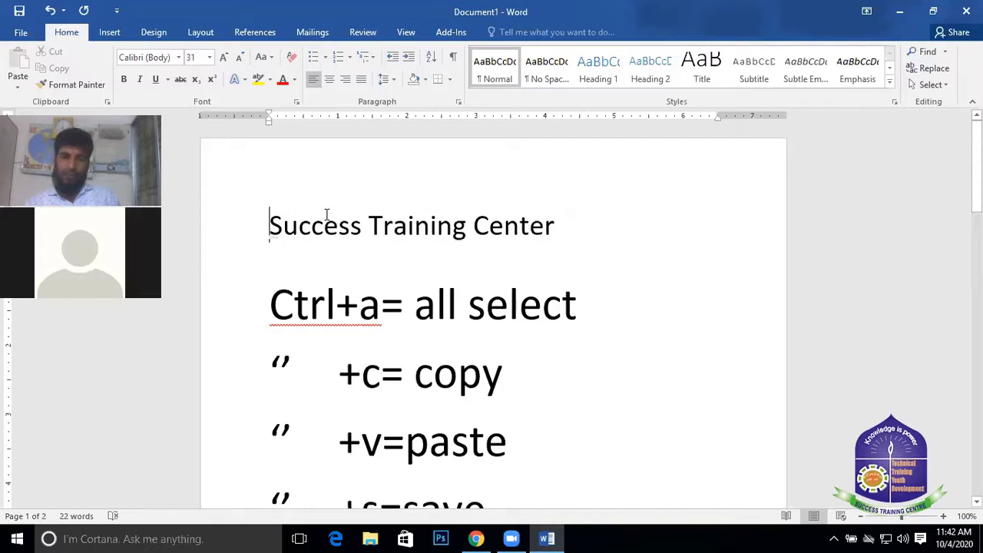
left_click_drag(267, 225, 572, 228)
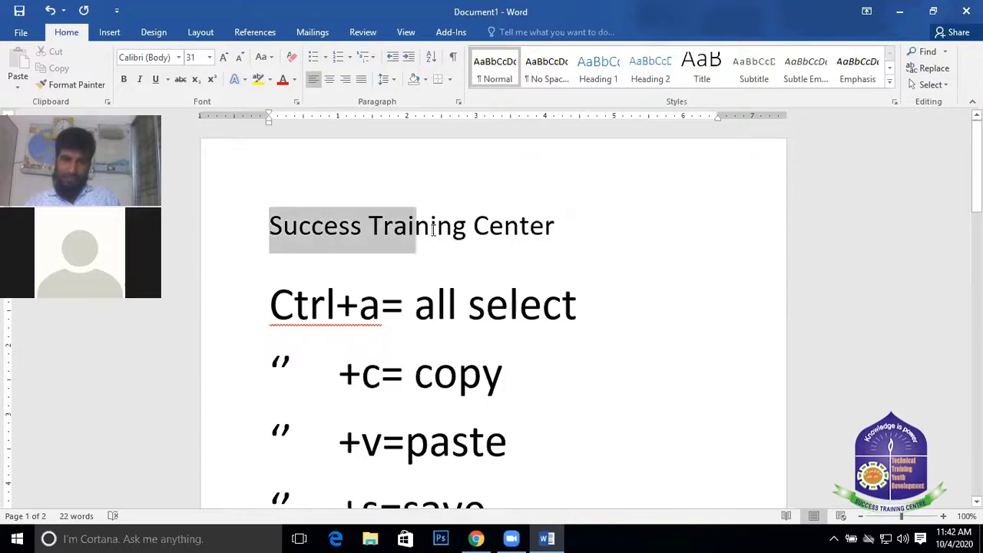
left_click(622, 244)
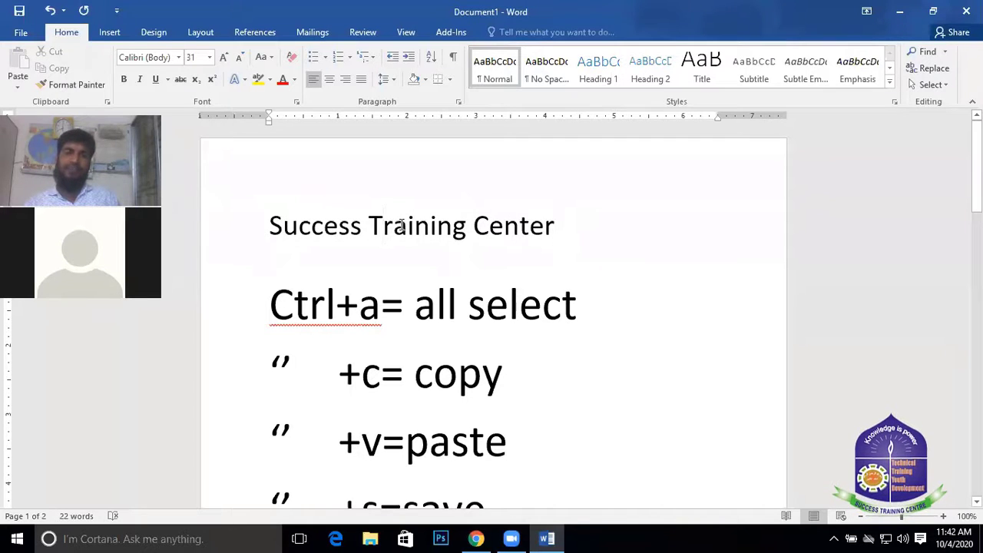
double_click(401, 225)
left_click(340, 230, "shift")
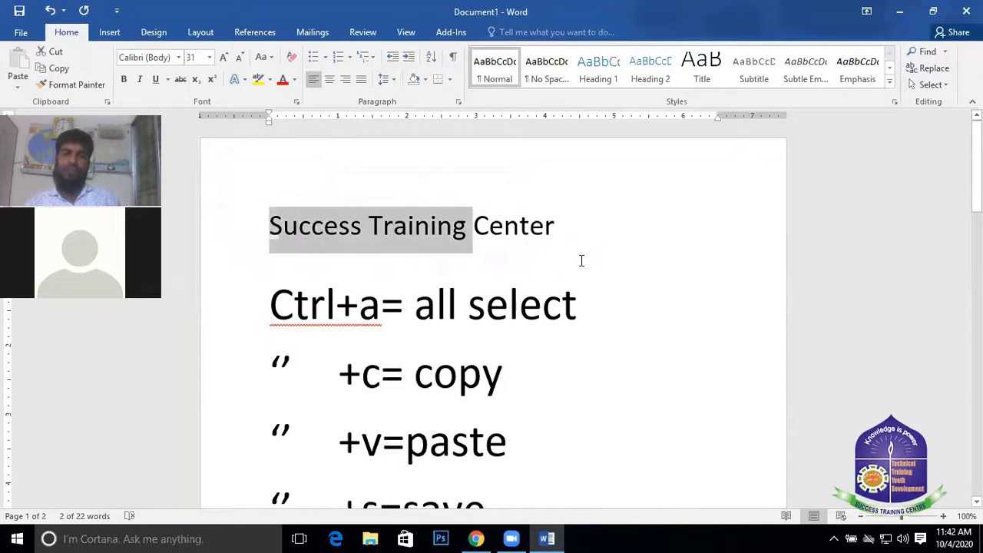
mouse_move(567, 225)
left_mouse_down()
mouse_move(245, 243)
mouse_move(273, 265)
left_mouse_up()
left_click(667, 277)
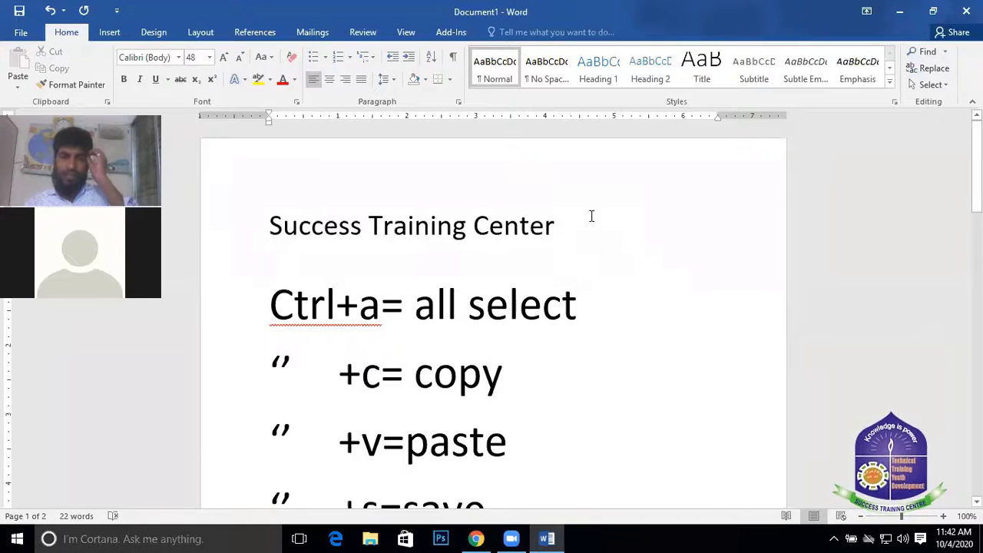
left_click(367, 225)
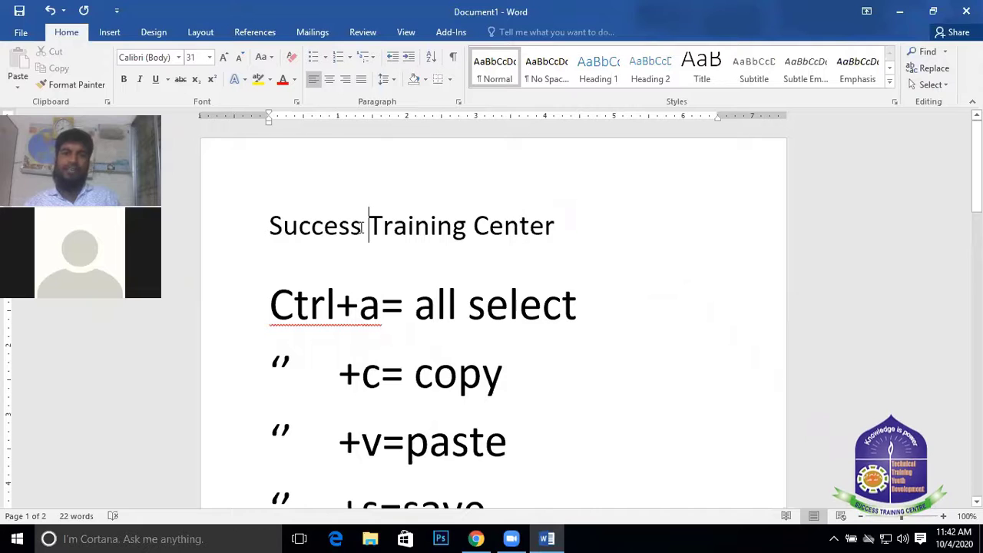
left_click(285, 227)
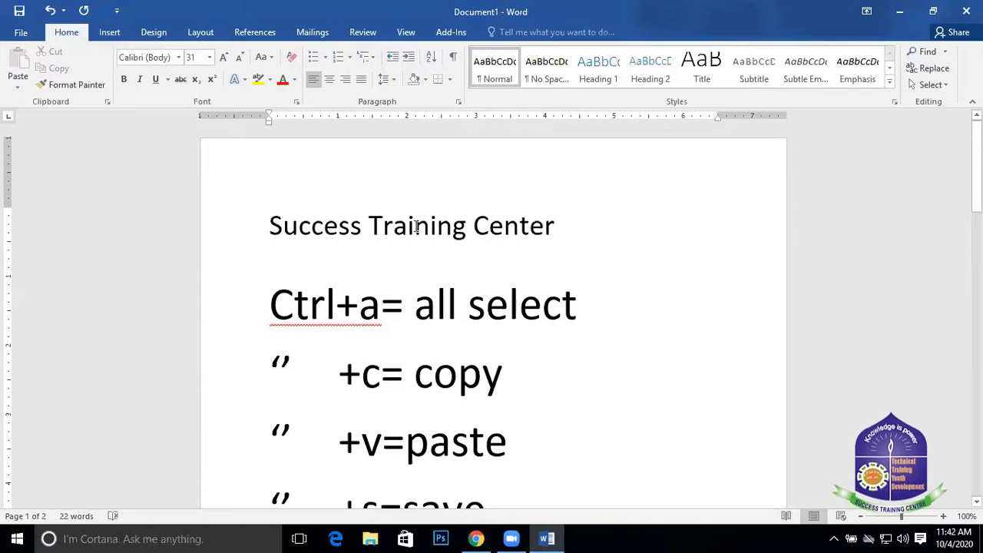
left_click(473, 227)
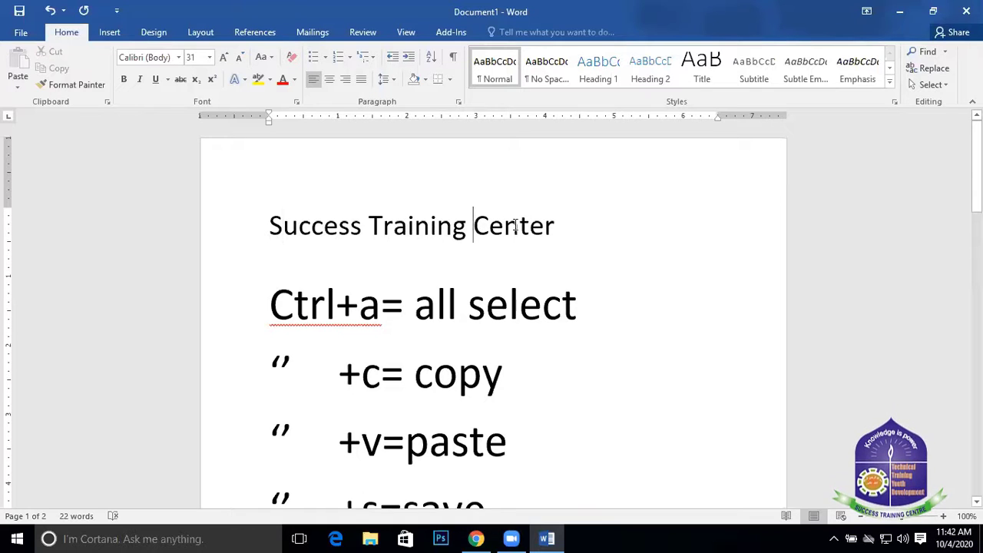
left_click(530, 227)
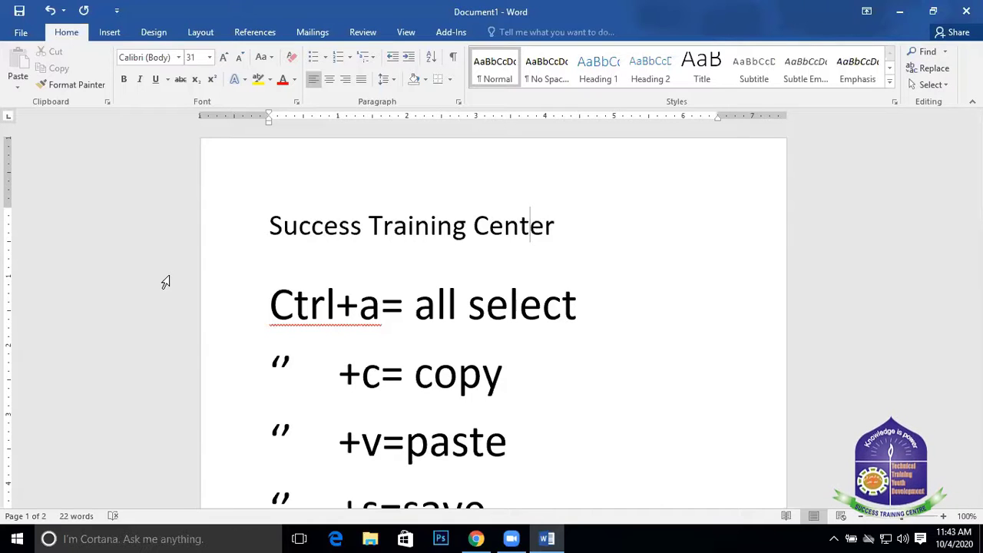
left_click(515, 195)
left_click(384, 224)
left_click(283, 224)
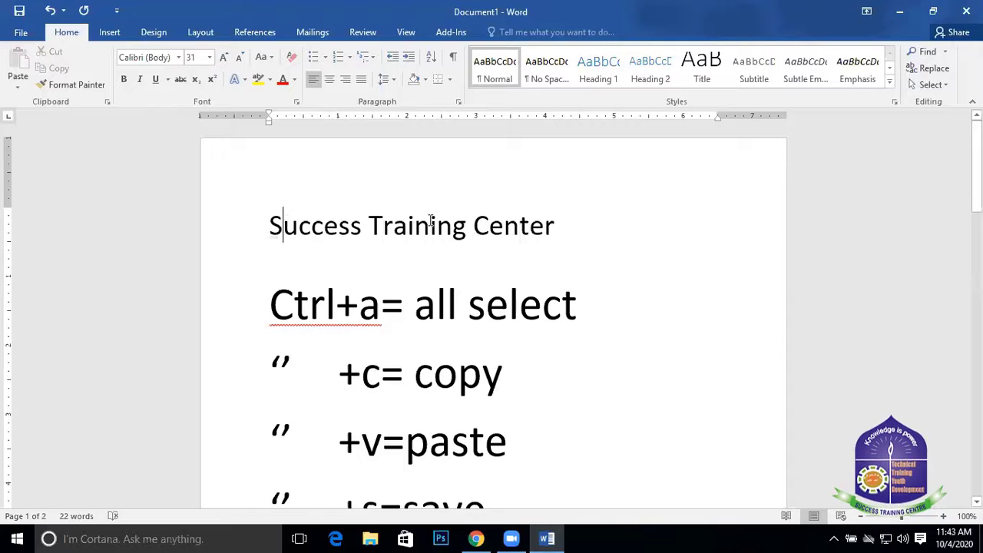
left_click(535, 219)
left_click(442, 217)
left_click(391, 219)
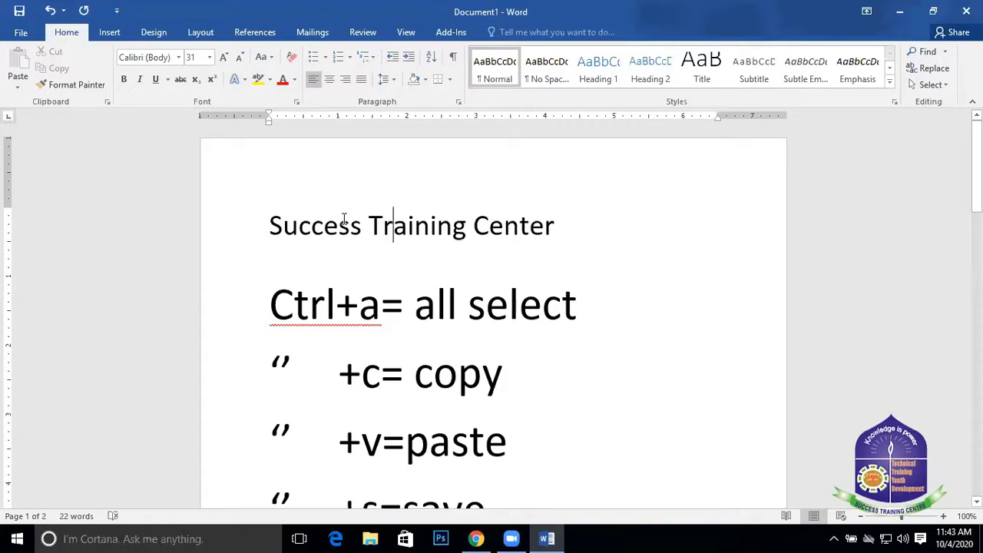
left_click(336, 219)
left_click(529, 224)
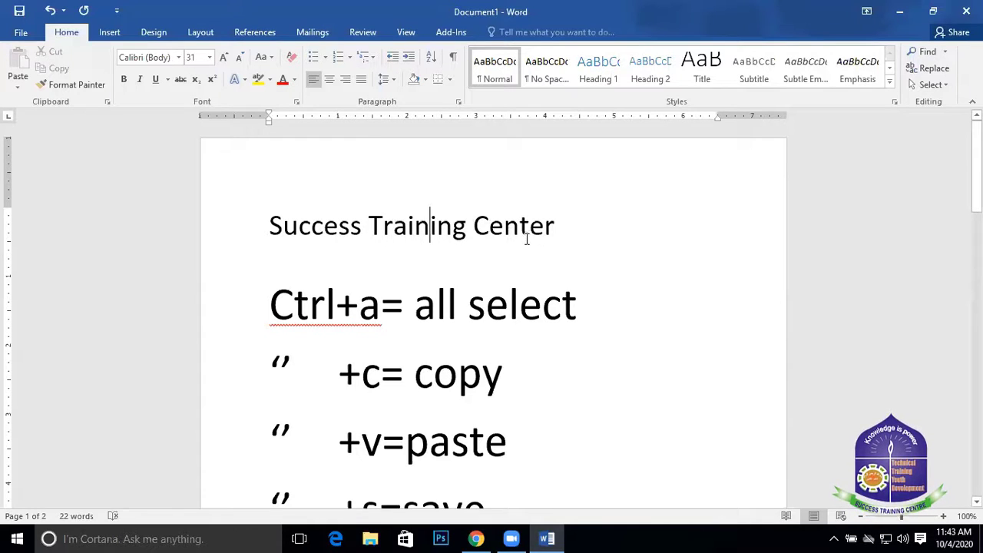
left_click(550, 68)
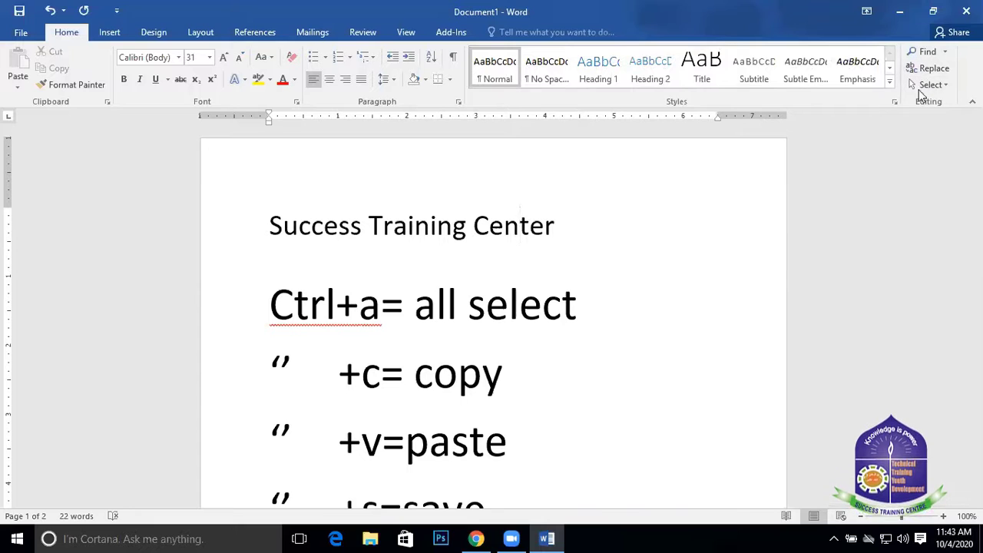
left_click(408, 223)
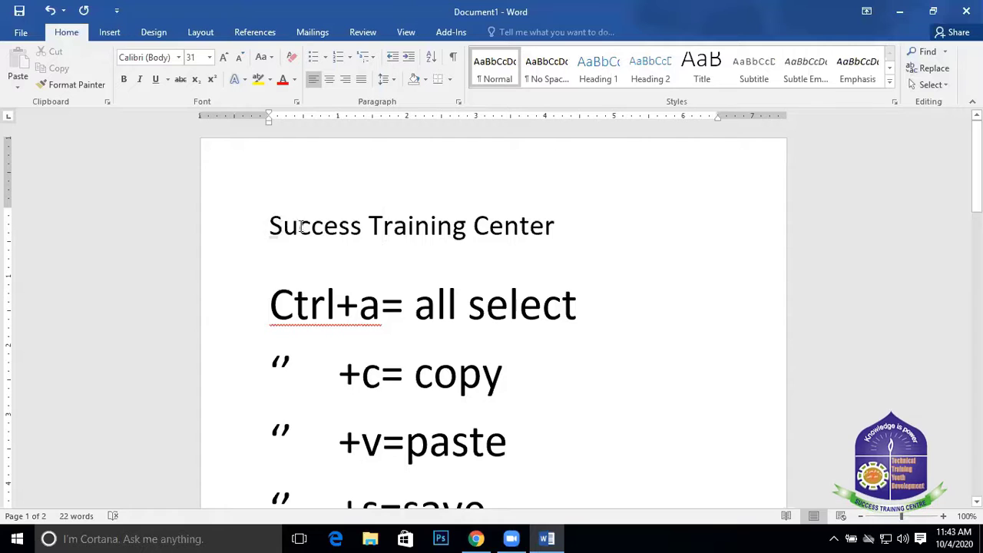
left_click_drag(301, 226, 576, 240)
left_click(458, 227)
- Browse the keyboard image results and close the open image preview
left_click(476, 539)
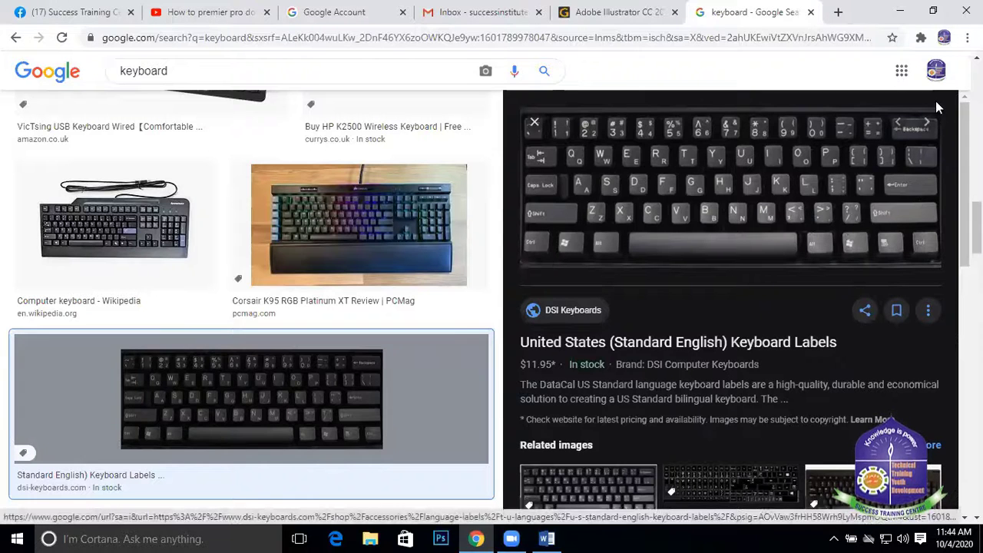
scroll(691, 357, "down", 3)
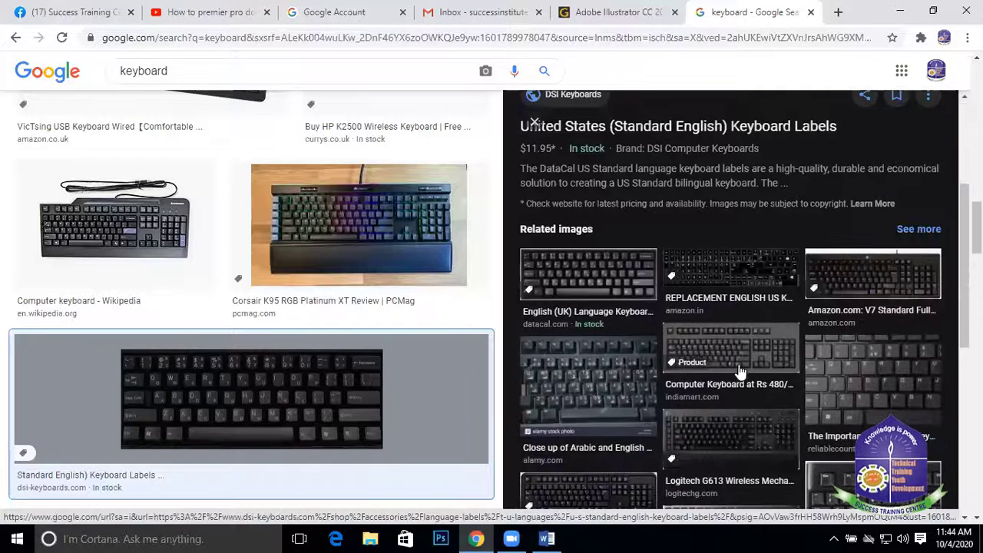
scroll(861, 376, "down", 3)
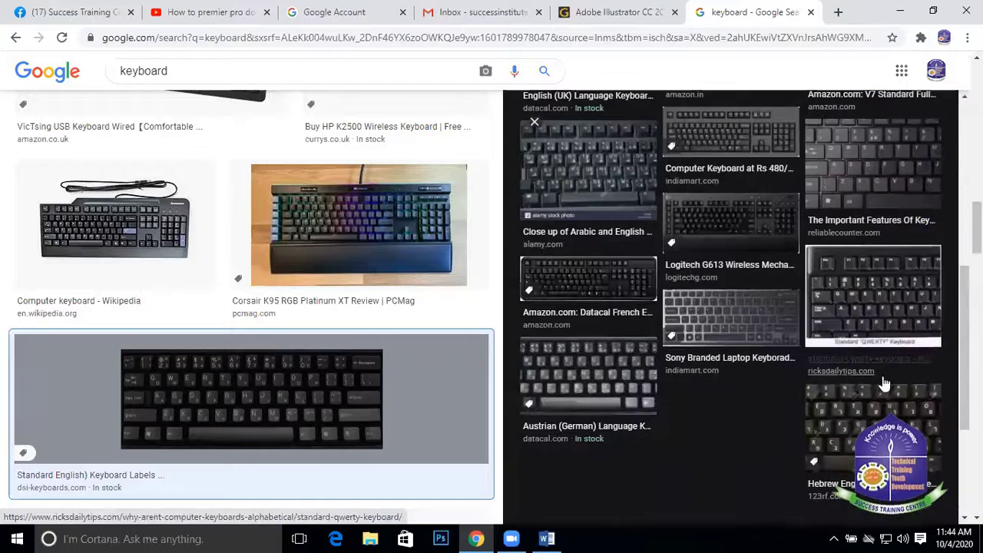
scroll(626, 230, "up", 6)
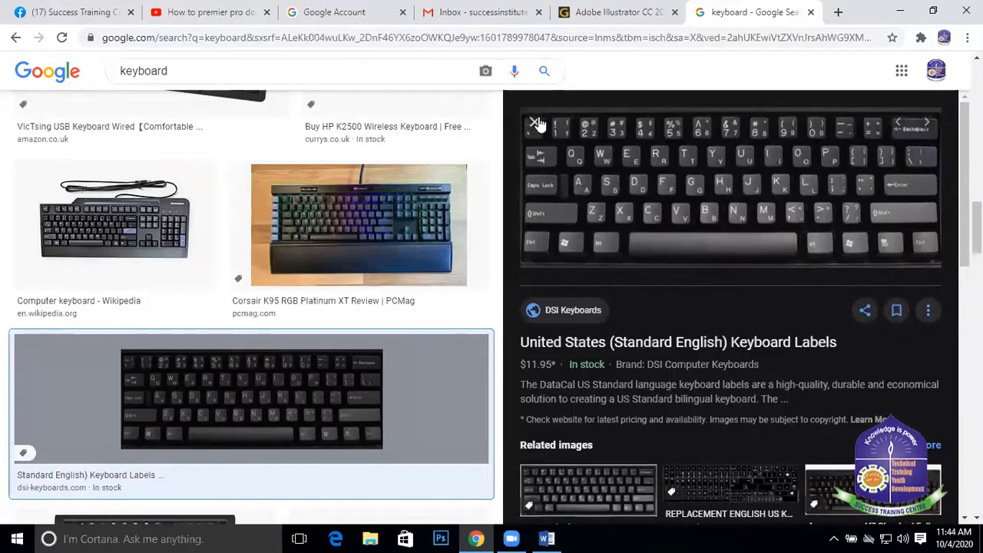
left_click(535, 123)
scroll(423, 247, "up", 4)
scroll(572, 237, "up", 4)
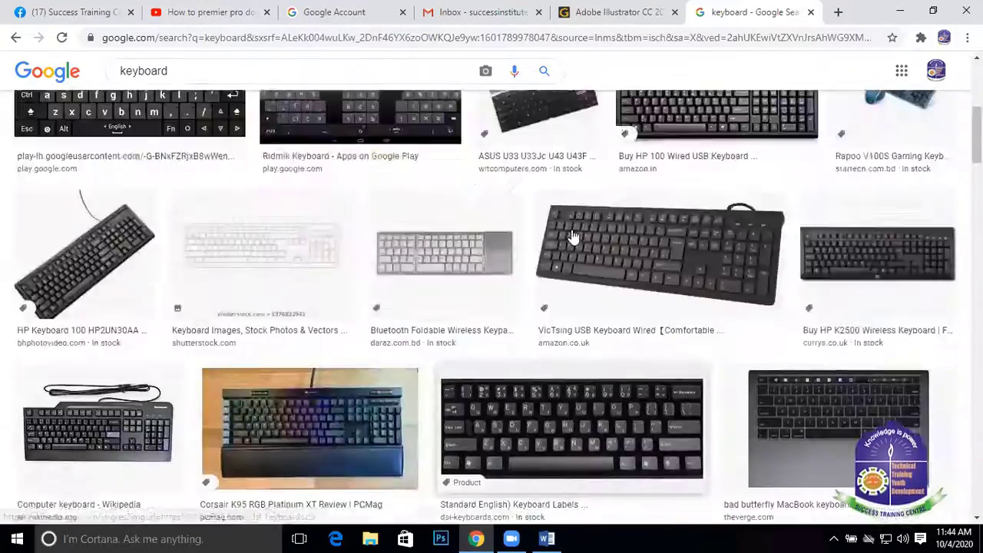
scroll(572, 237, "up", 5)
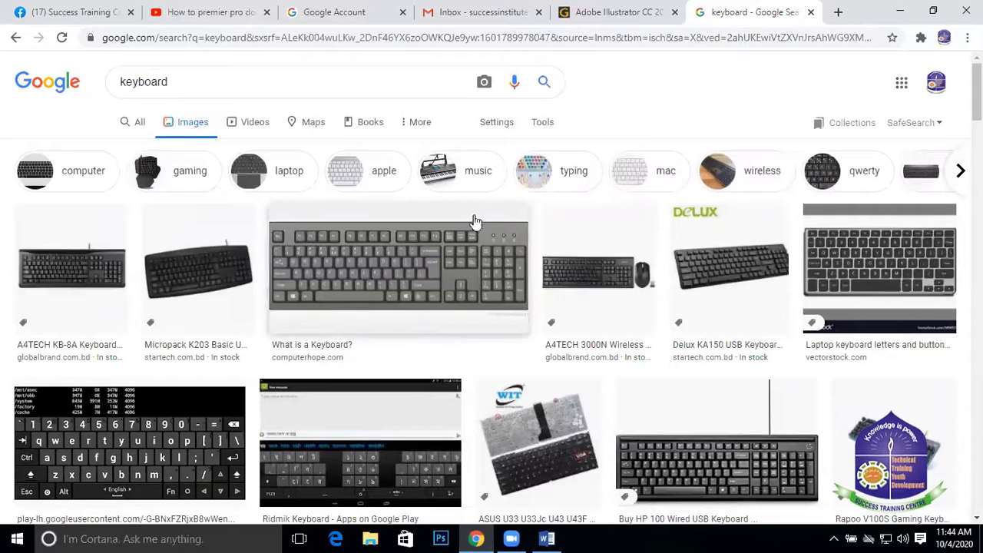
- Find the SCRIPSI KEYBOARD, BLACK - US LAYOUT result and open its preview
scroll(738, 296, "down", 3)
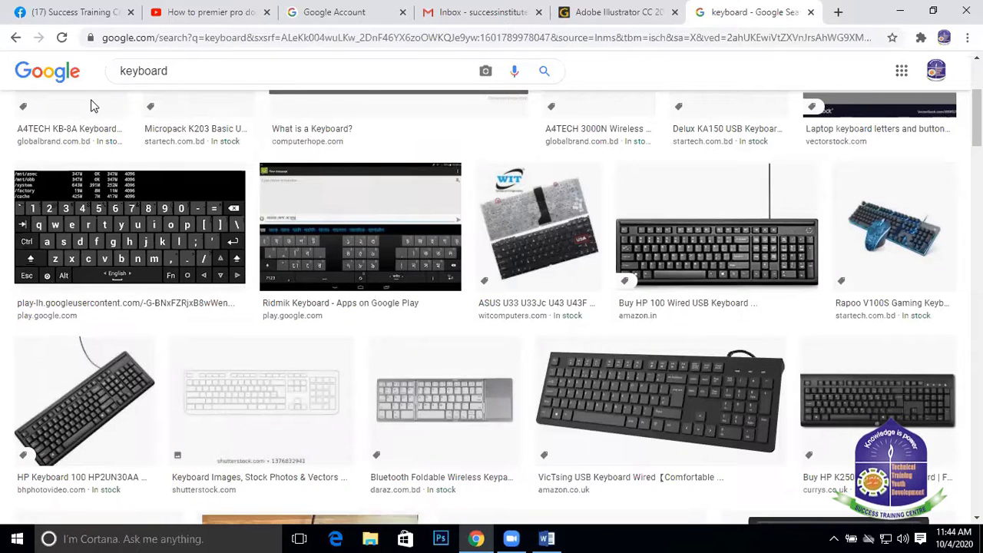
scroll(424, 259, "down", 5)
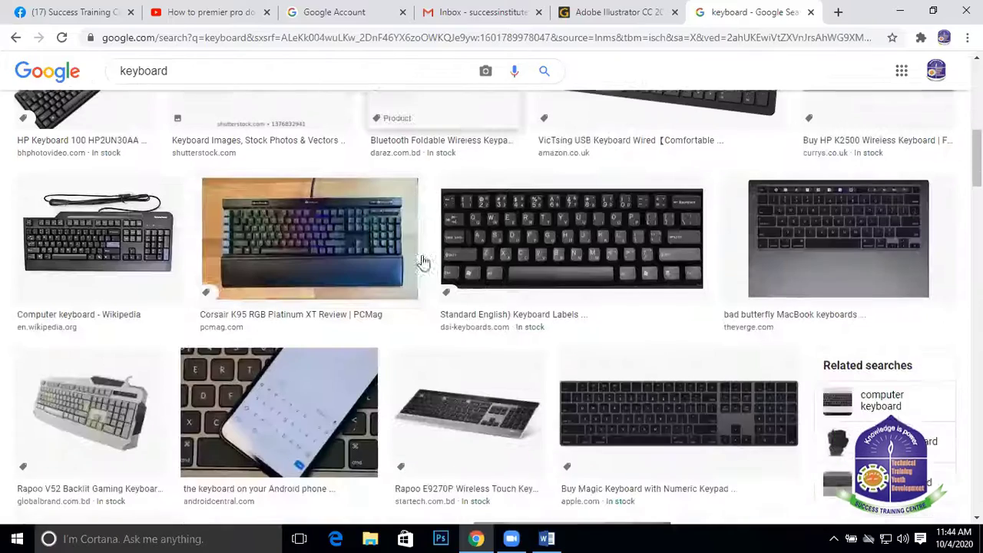
scroll(594, 246, "down", 4)
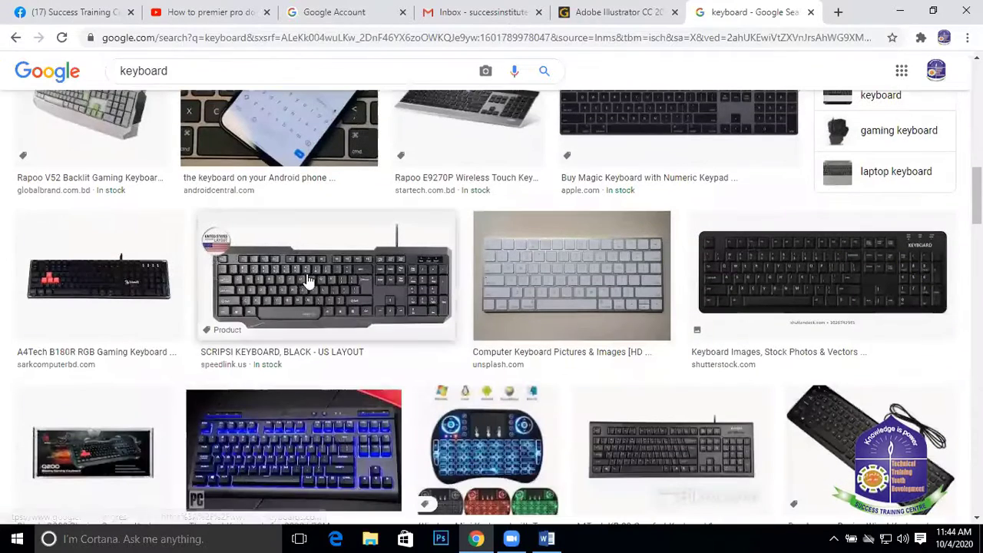
left_click(368, 298)
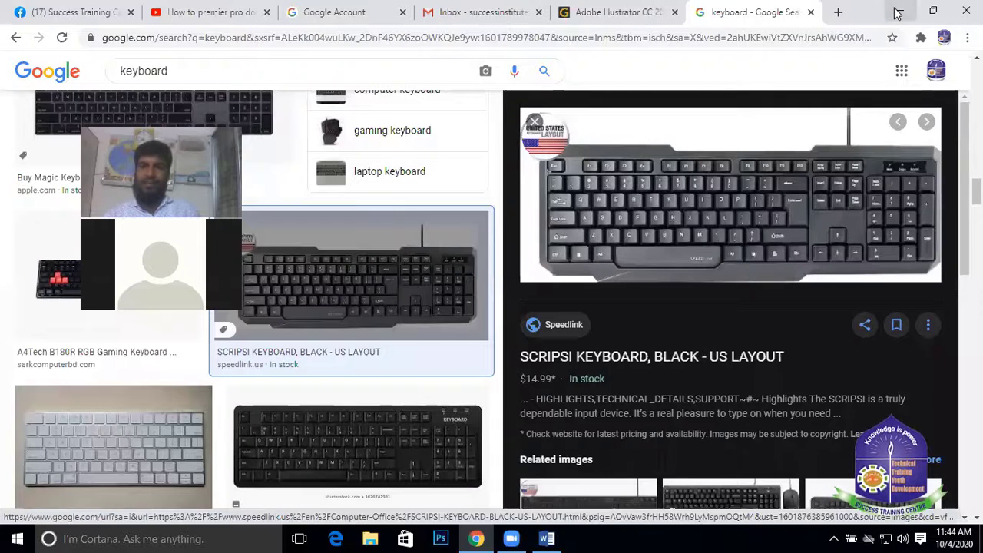
left_click(899, 13)
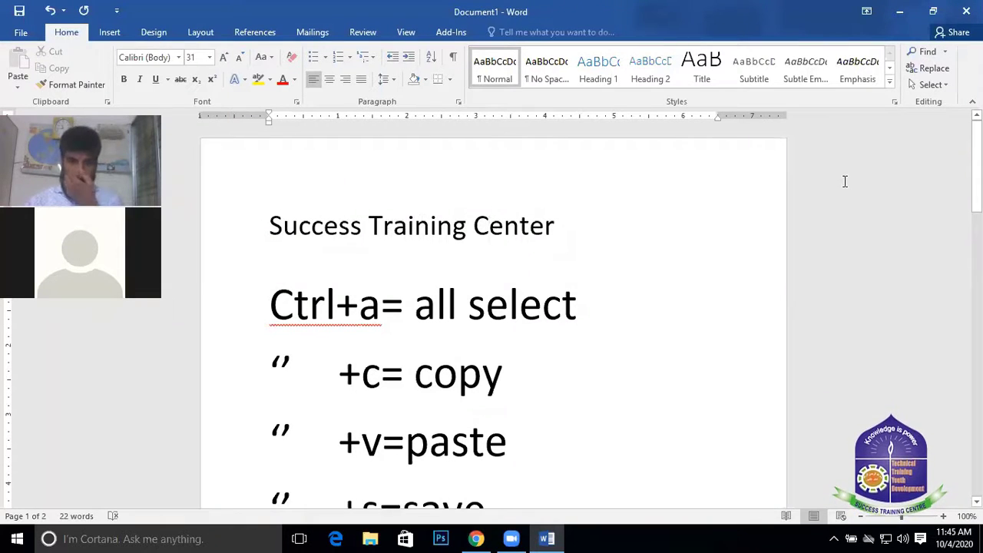
- Move the insertion point two letters left within Training, then bring back the SCRIPSI keyboard preview
key("Left")
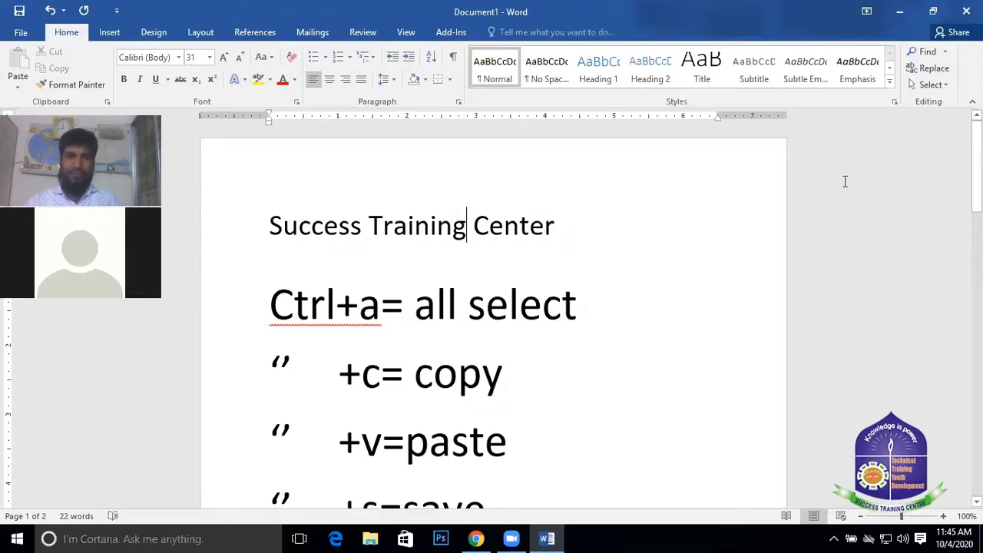
key("Left")
key("Left")
key("Left")
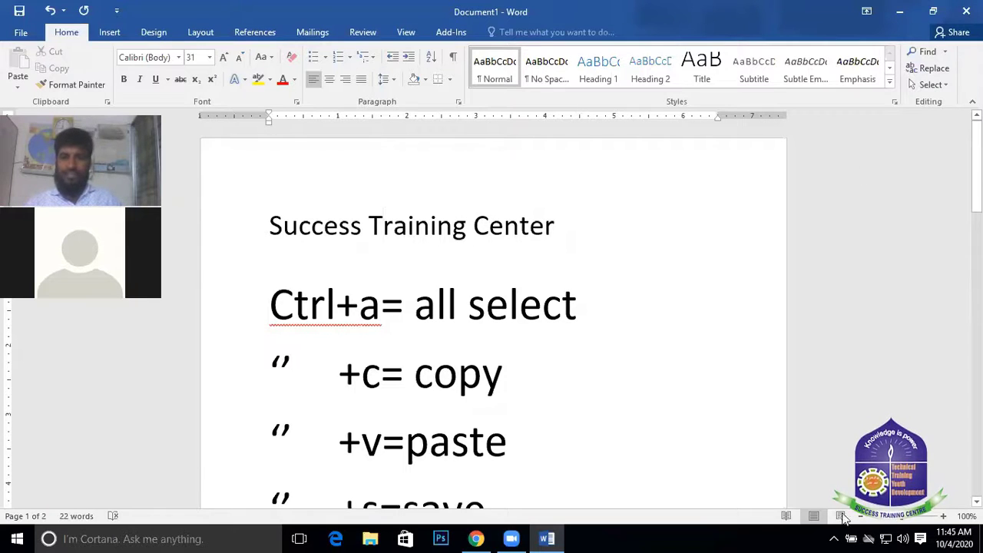
left_click(476, 539)
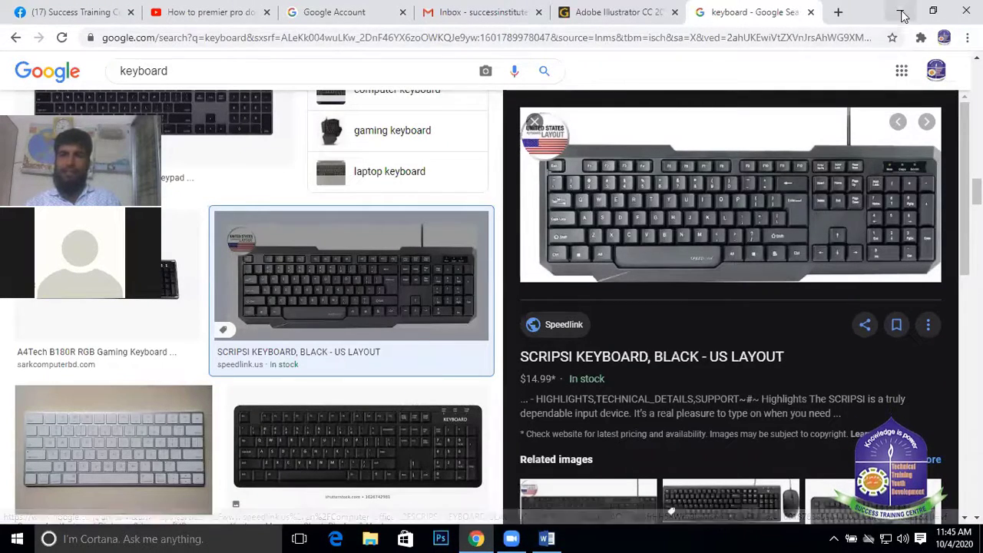
- Nudge the insertion point one letter right in Training, glance at the keyboard images, and return to the document
left_click(899, 11)
key("Right")
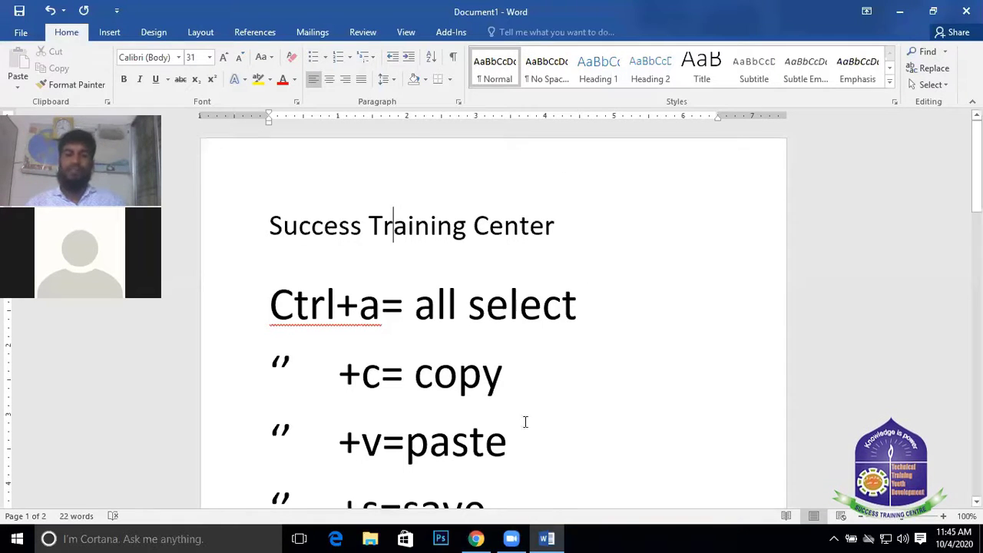
left_click(476, 538)
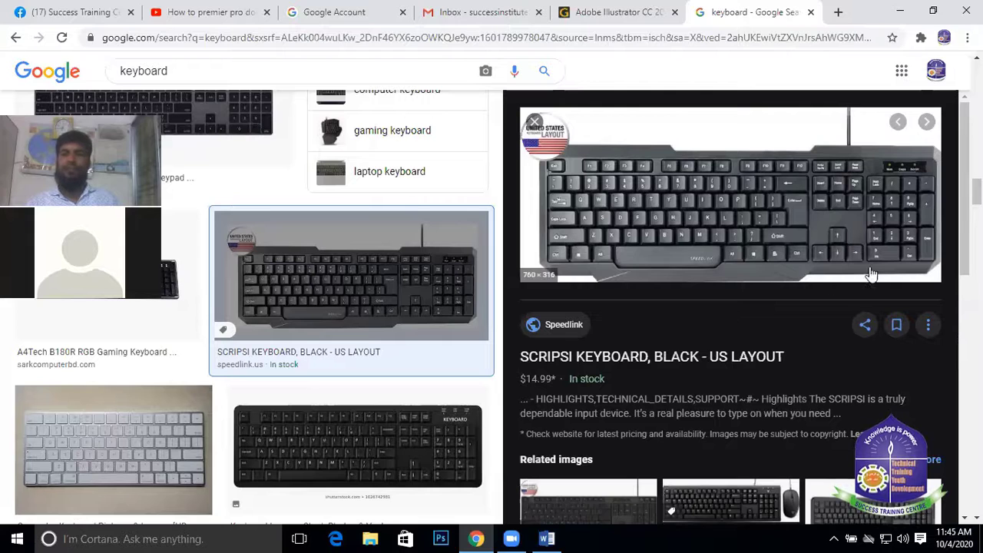
left_click(905, 10)
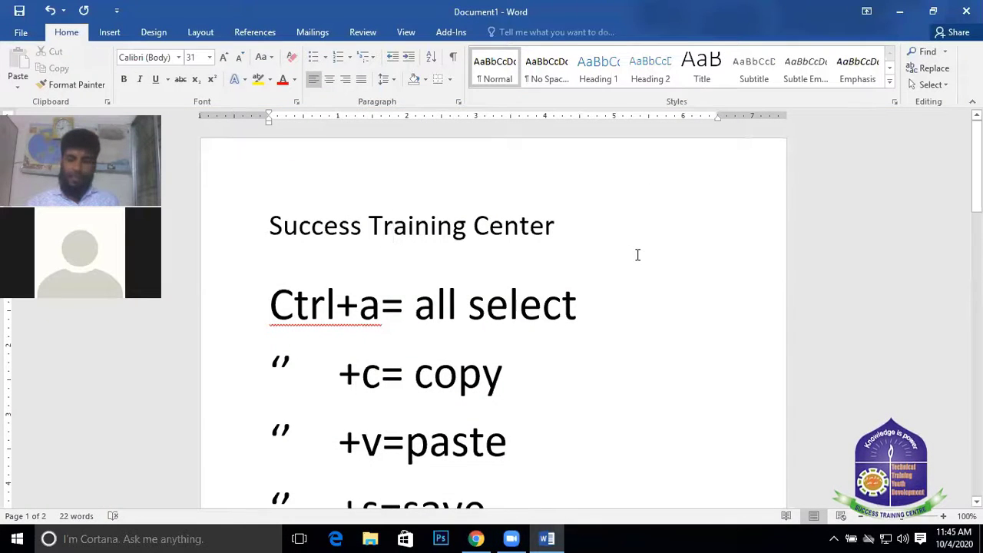
- Select the letters Tr in Training and enlarge them with Ctrl+] up to 55 pt
key("shift+Left")
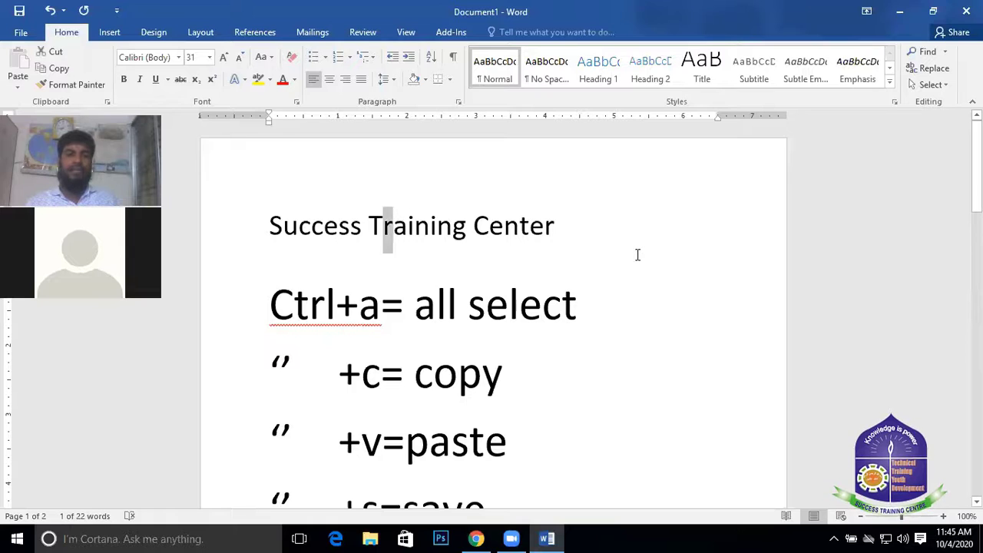
key("shift+Left")
key("shift+Right")
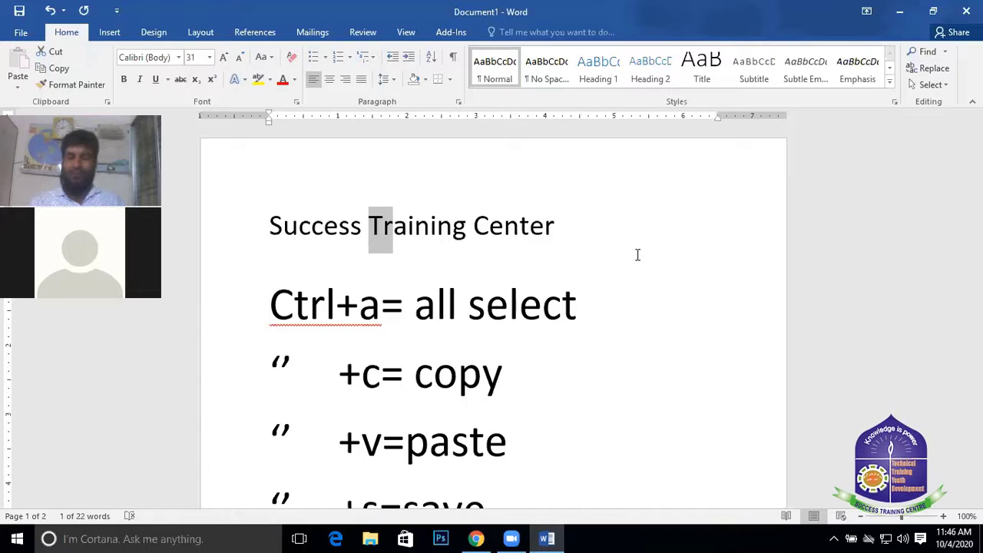
key("ctrl+bracketright")
key("ctrl+bracketright")
key("ctrl+bracketright")
key("ctrl+bracketright")
key("ctrl+bracketright")
key("ctrl+bracketright")
key("ctrl+bracketright")
key("ctrl+bracketright")
key("ctrl+bracketright")
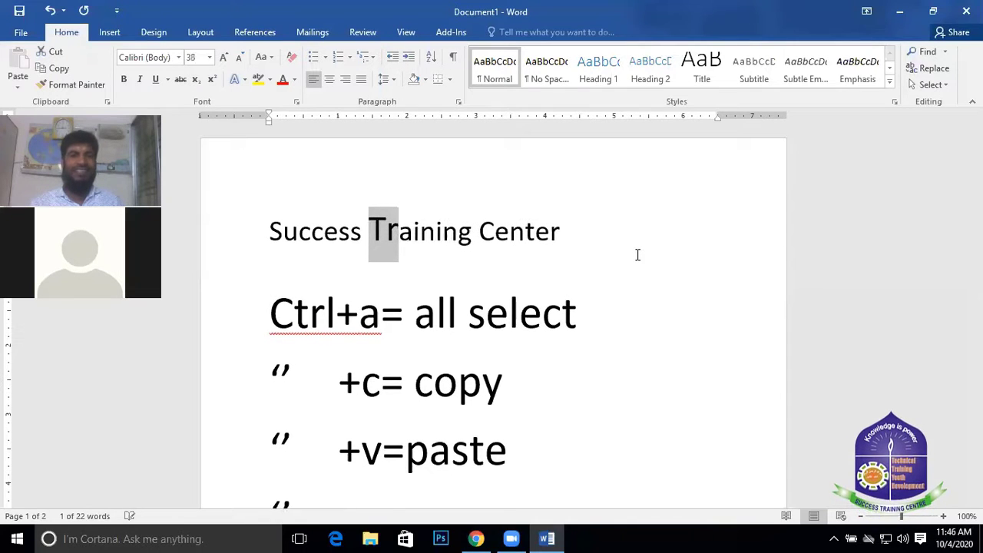
key("ctrl+bracketright")
key("ctrl+bracketright")
key("ctrl+bracketright")
key("ctrl+bracketright")
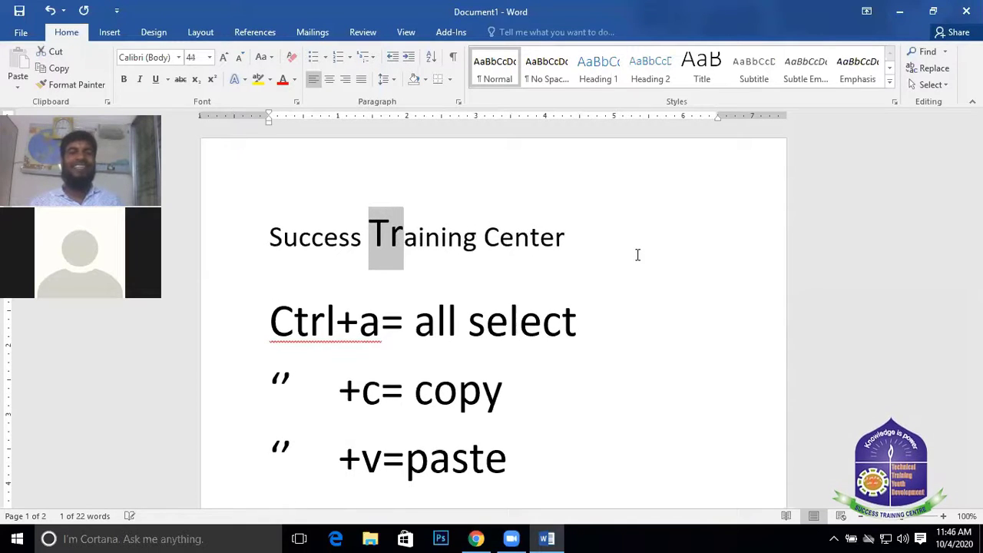
key("ctrl+bracketright")
key("ctrl+bracketright")
key("ctrl+bracketright")
key("ctrl+bracketright")
key("ctrl+bracketright")
key("ctrl+bracketright")
key("ctrl+bracketright")
key("ctrl+bracketright")
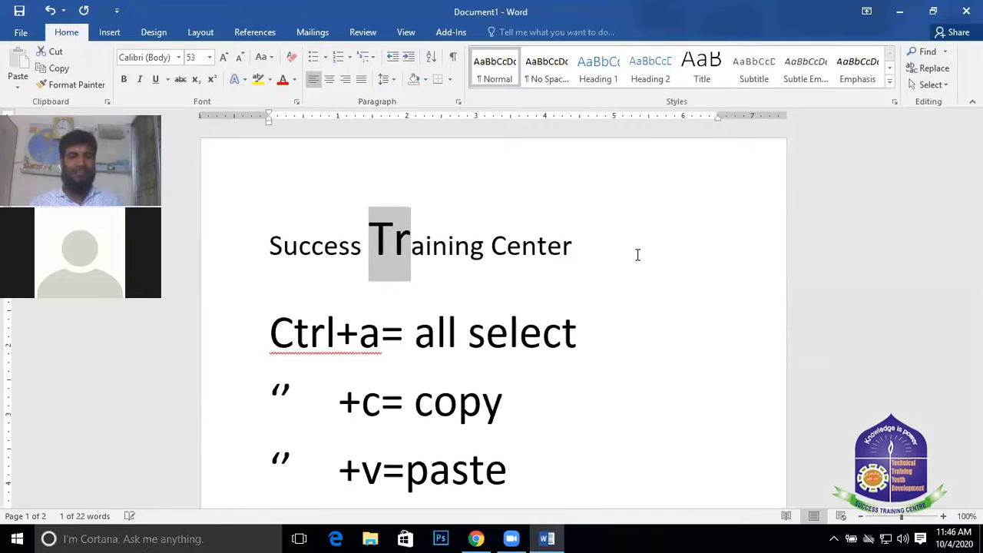
key("ctrl+bracketright")
key("ctrl+bracketright")
key("ctrl+bracketright")
key("ctrl+bracketright")
key("ctrl+bracketright")
key("ctrl+bracketright")
key("ctrl+bracketright")
key("ctrl+bracketright")
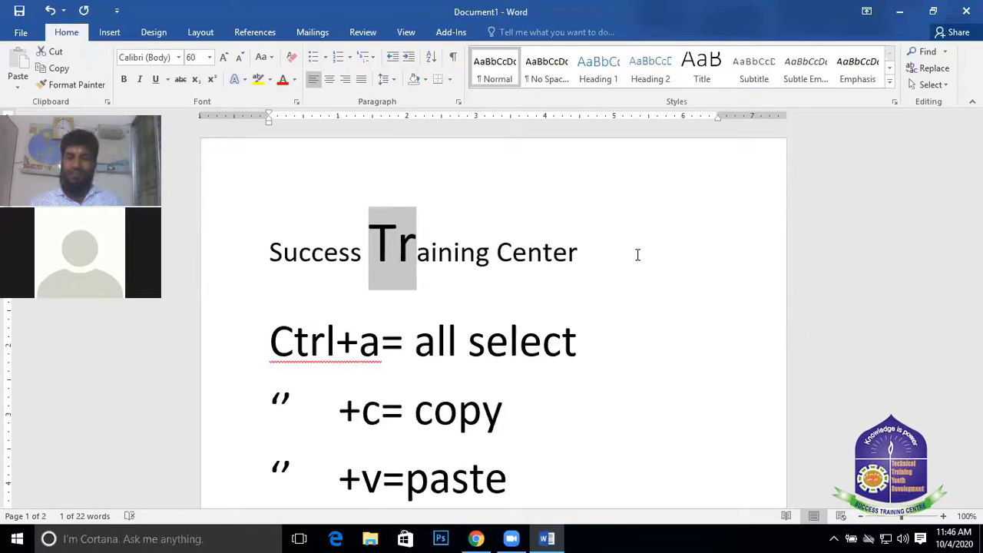
- Shrink the Tr letters down to 32 pt, then grow them back to 44 pt
key("ctrl+bracketleft")
key("ctrl+bracketleft")
key("ctrl+bracketleft")
key("ctrl+bracketleft")
key("ctrl+bracketleft")
key("ctrl+bracketleft")
key("ctrl+bracketleft")
key("ctrl+bracketleft")
key("ctrl+bracketleft")
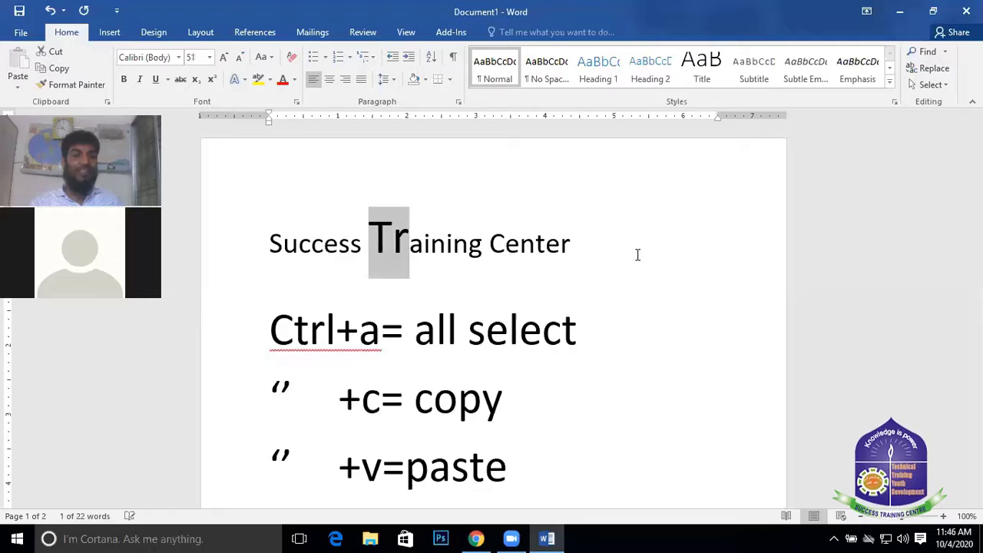
key("ctrl+bracketleft")
key("ctrl+bracketleft")
key("ctrl+bracketleft")
key("ctrl+bracketleft")
key("ctrl+bracketleft")
key("ctrl+bracketleft")
key("ctrl+bracketleft")
key("ctrl+bracketleft")
key("ctrl+bracketleft")
key("ctrl+bracketleft")
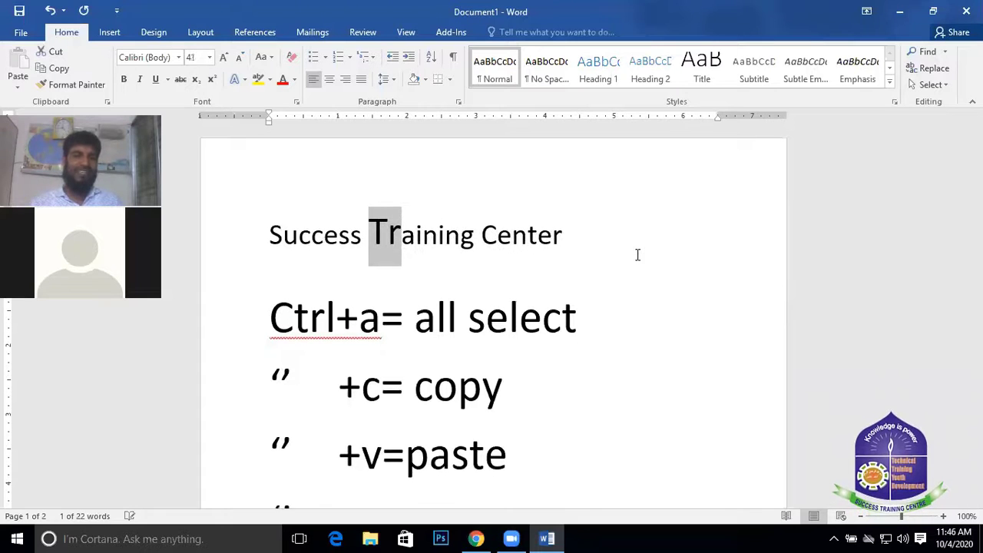
key("ctrl+bracketleft")
key("ctrl+bracketleft")
key("ctrl+bracketleft")
key("ctrl+bracketleft")
key("ctrl+bracketleft")
key("ctrl+bracketleft")
key("ctrl+bracketleft")
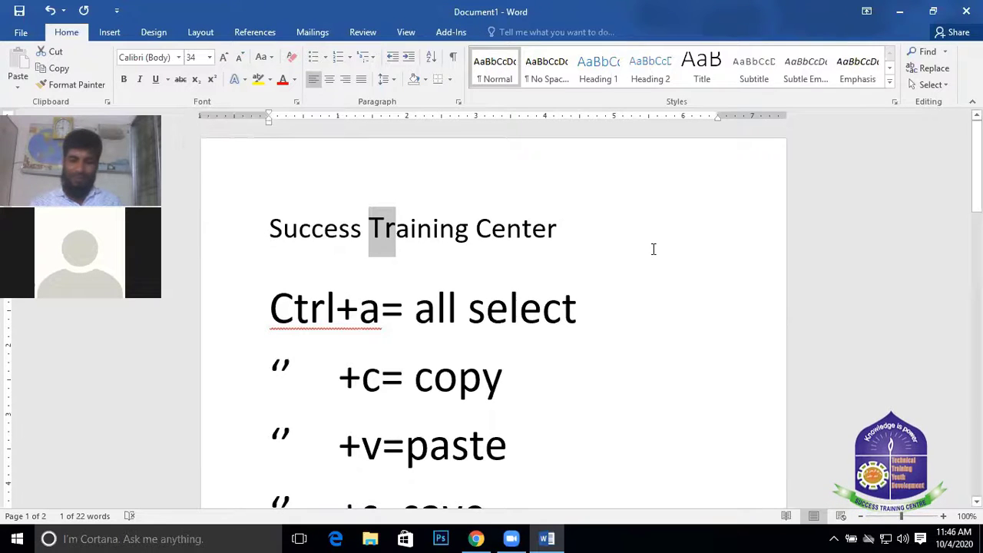
key("ctrl+bracketleft")
key("ctrl+bracketleft")
key("ctrl+bracketleft")
key("ctrl+bracketleft")
key("ctrl+bracketleft")
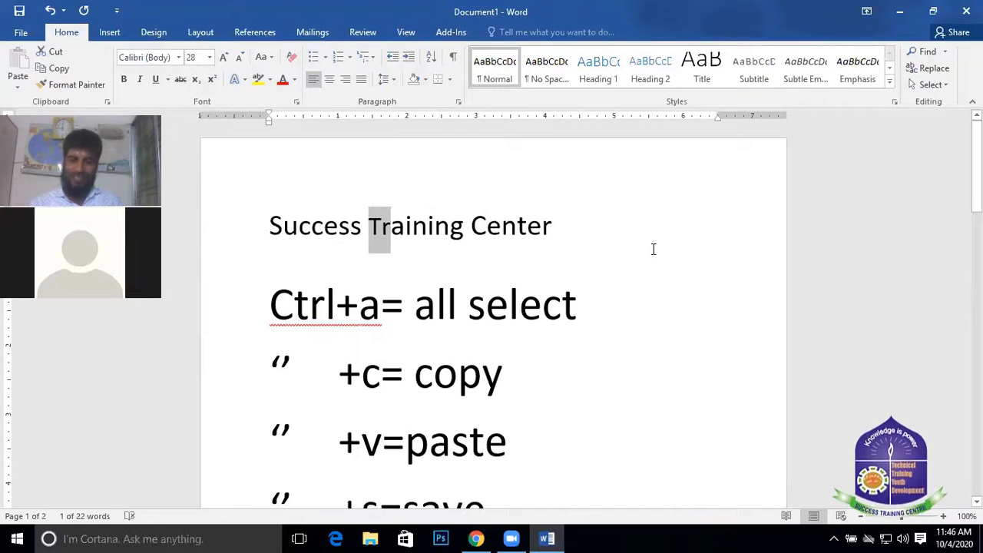
key("ctrl+bracketright")
key("ctrl+bracketright")
key("ctrl+bracketright")
key("ctrl+bracketright")
key("ctrl+bracketright")
key("ctrl+bracketright")
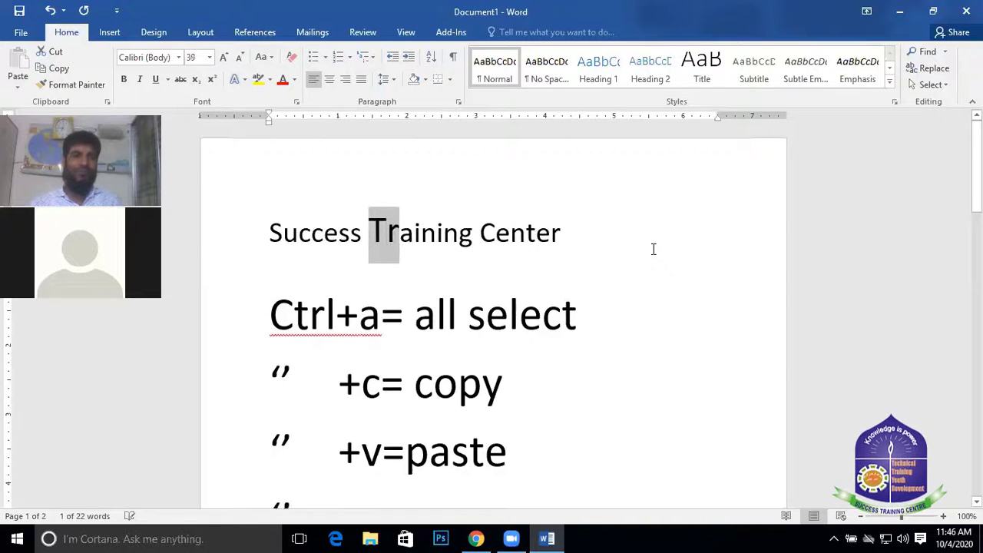
key("ctrl+bracketright")
key("ctrl+bracketright")
key("ctrl+bracketright")
key("ctrl+bracketright")
key("ctrl+bracketright")
key("ctrl+bracketright")
key("ctrl+bracketright")
key("ctrl+bracketright")
key("ctrl+bracketright")
key("ctrl+bracketright")
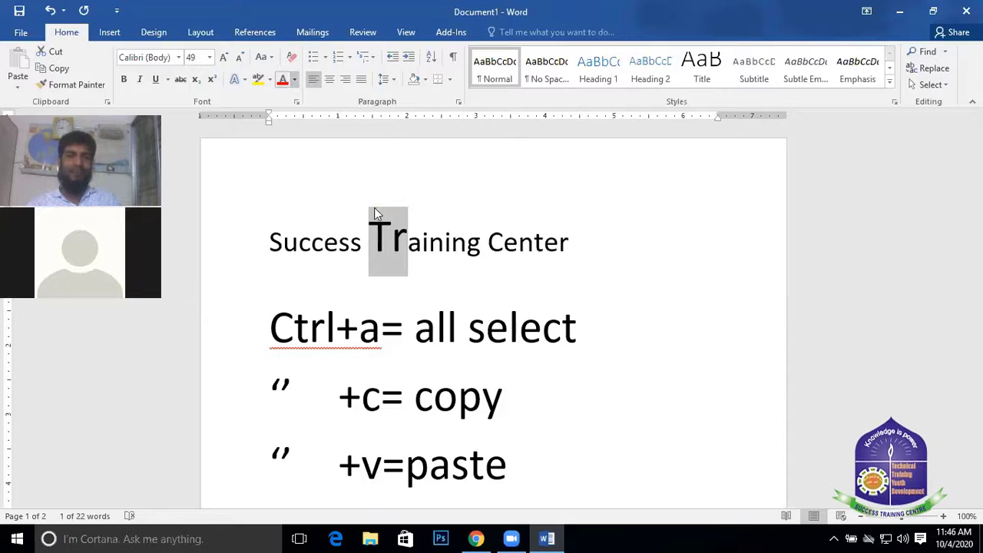
- Colour the selected Tr blue and give it a red text highlight
left_click(294, 79)
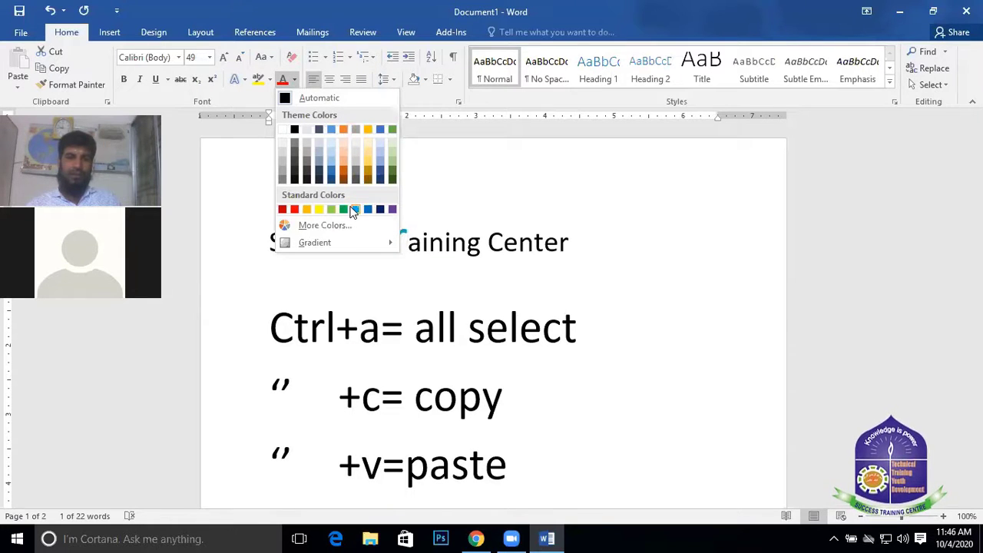
left_click(367, 209)
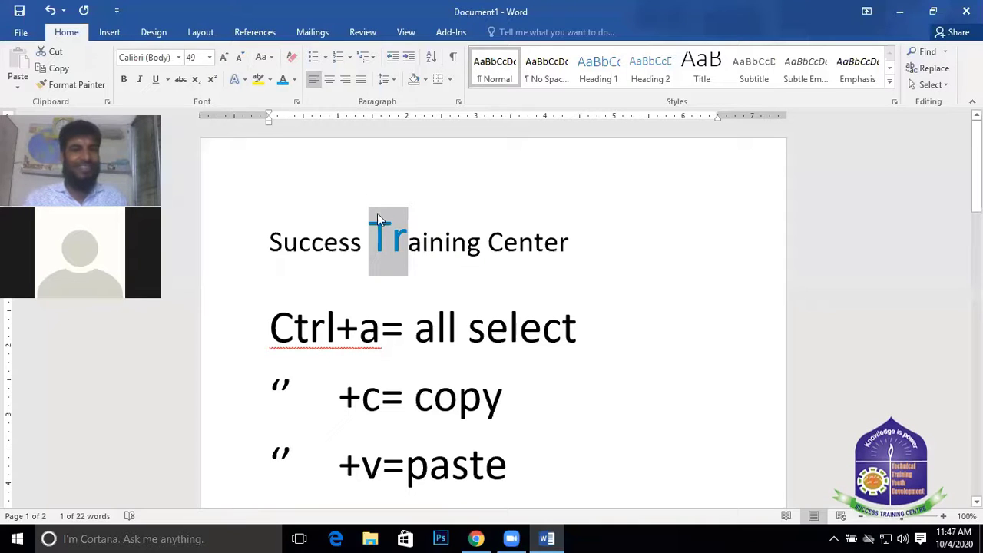
left_click(271, 84)
left_click(262, 120)
left_click(473, 352)
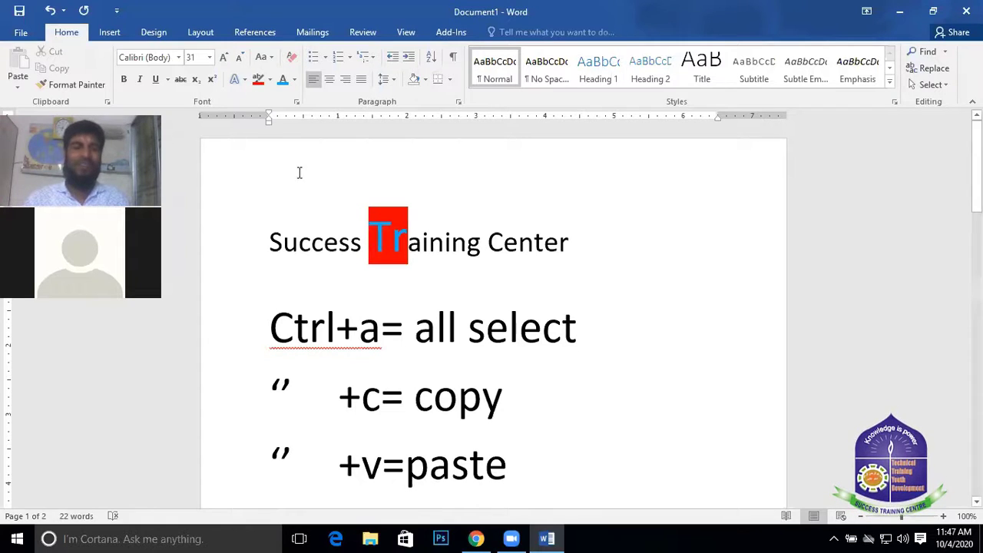
left_click_drag(270, 236, 290, 232)
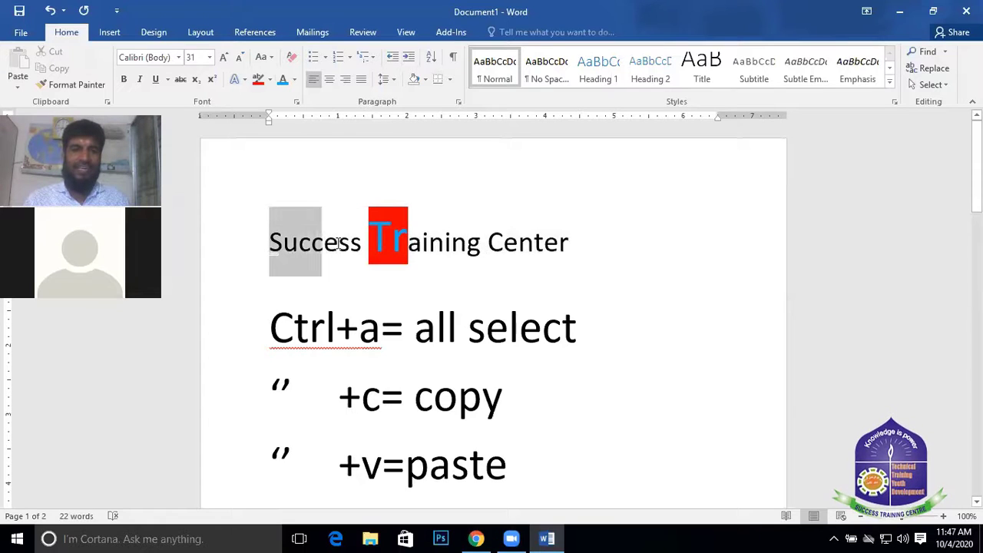
left_click_drag(291, 232, 350, 240)
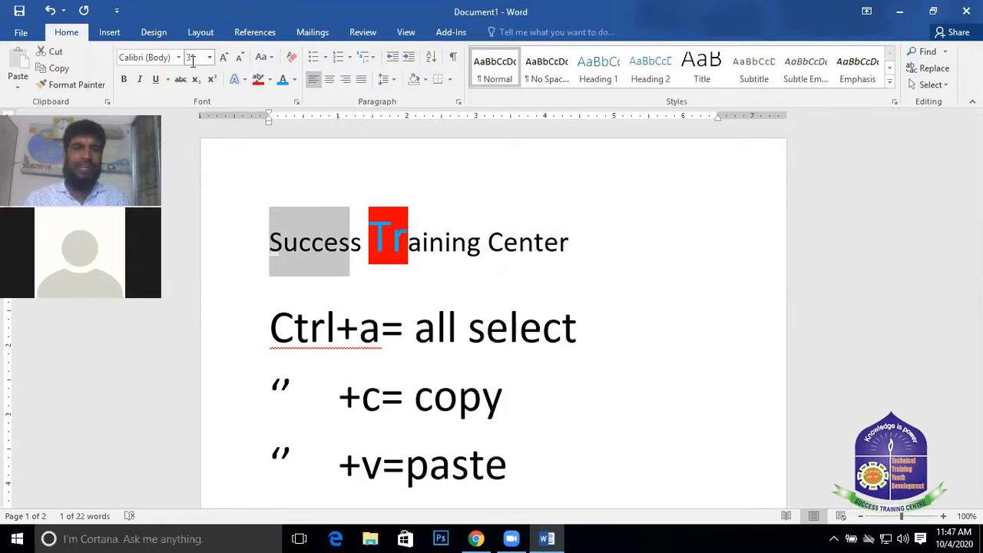
left_click(464, 287)
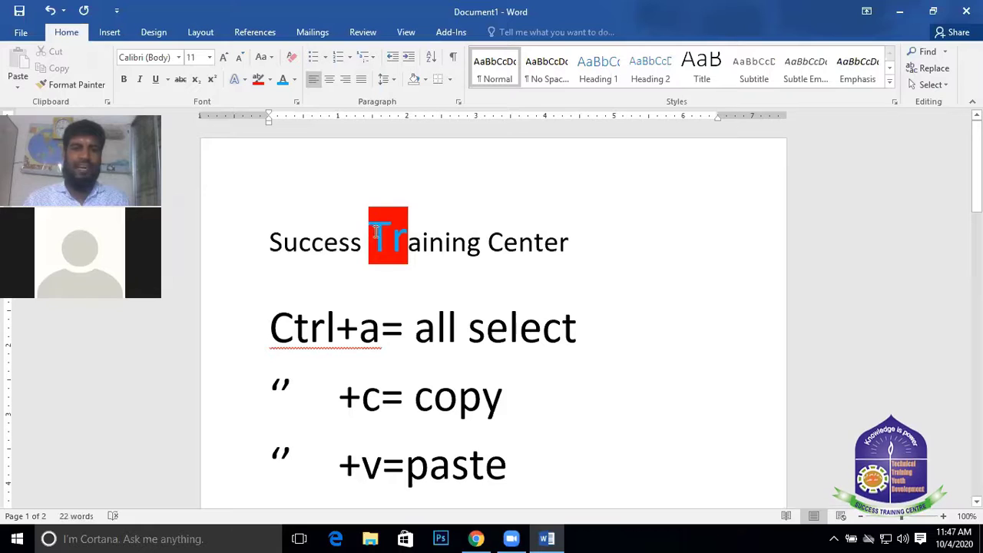
left_click_drag(370, 235, 412, 244)
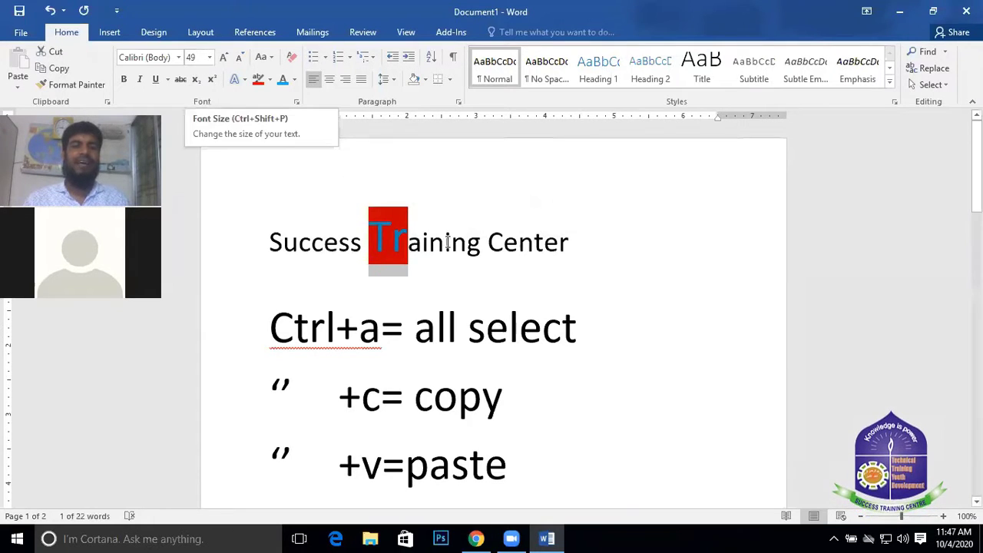
left_click_drag(370, 244, 570, 253)
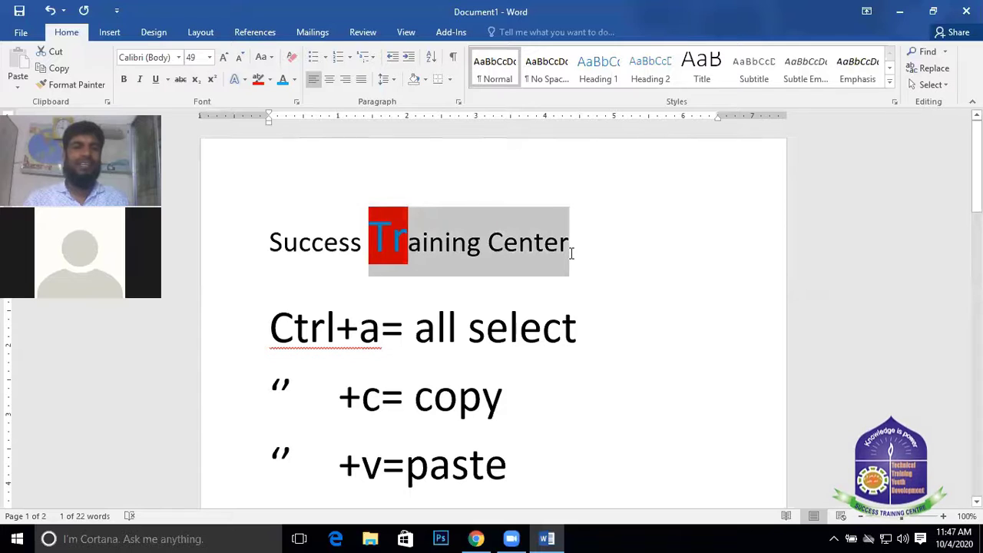
left_click(704, 333)
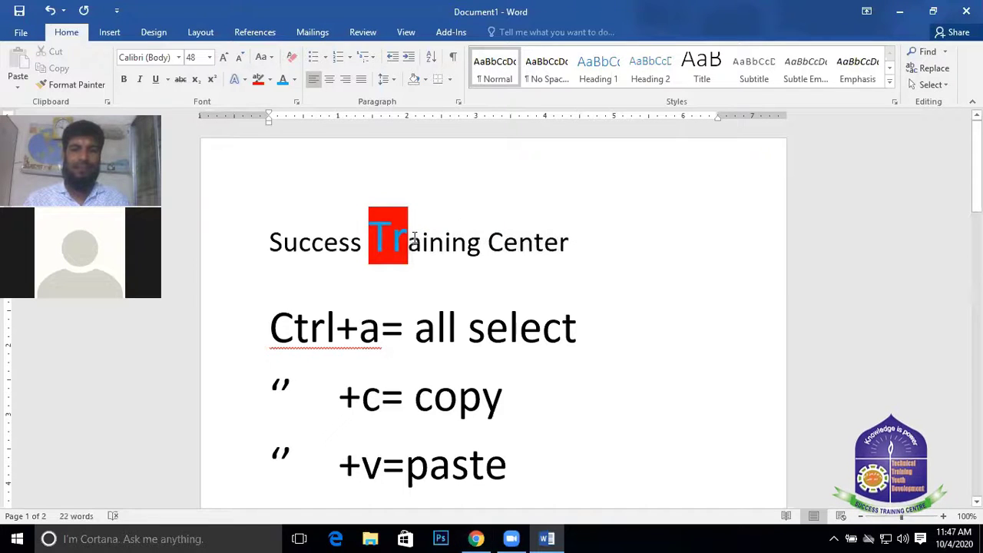
mouse_move(415, 243)
left_mouse_down()
mouse_move(560, 255)
mouse_move(576, 246)
mouse_move(421, 241)
left_mouse_up()
left_click(577, 243)
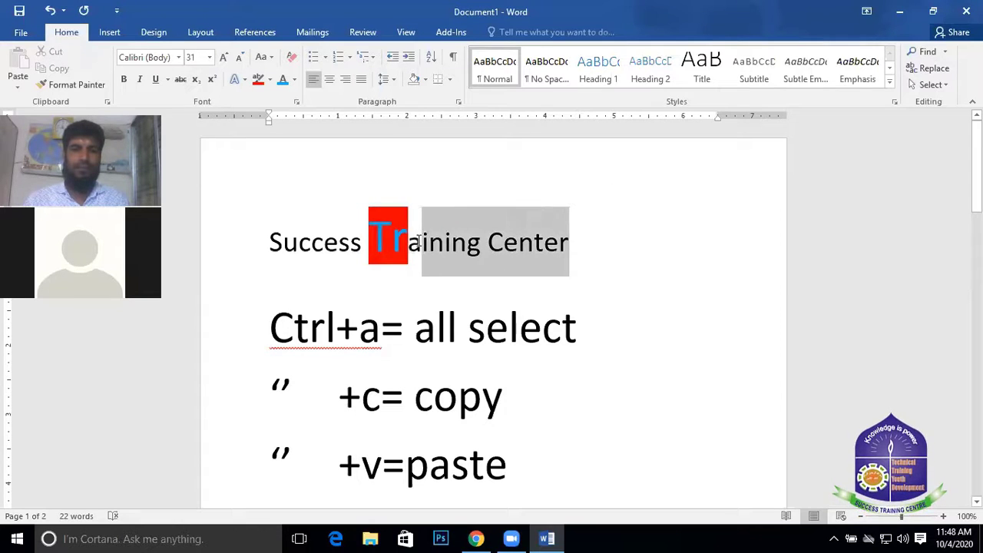
left_click_drag(417, 241, 413, 243)
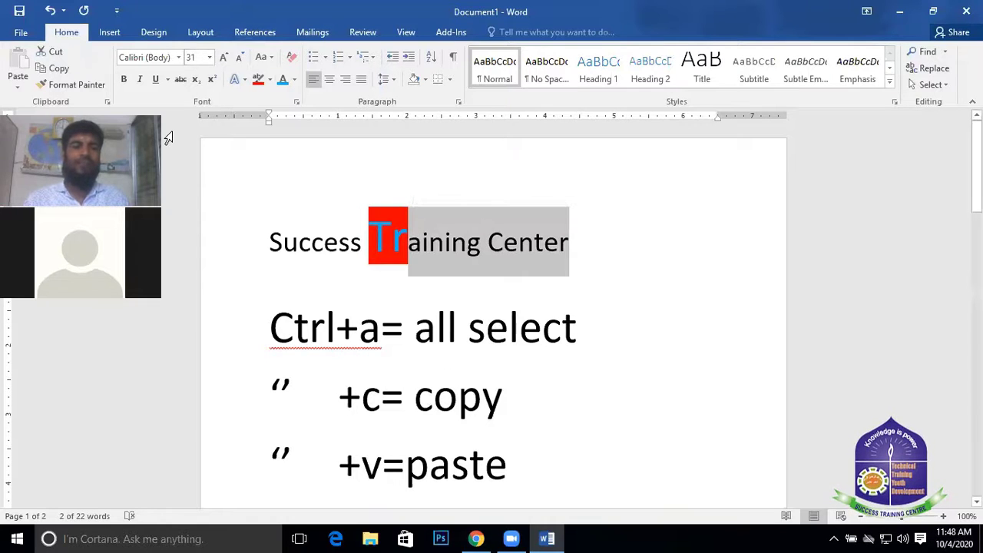
key("Right")
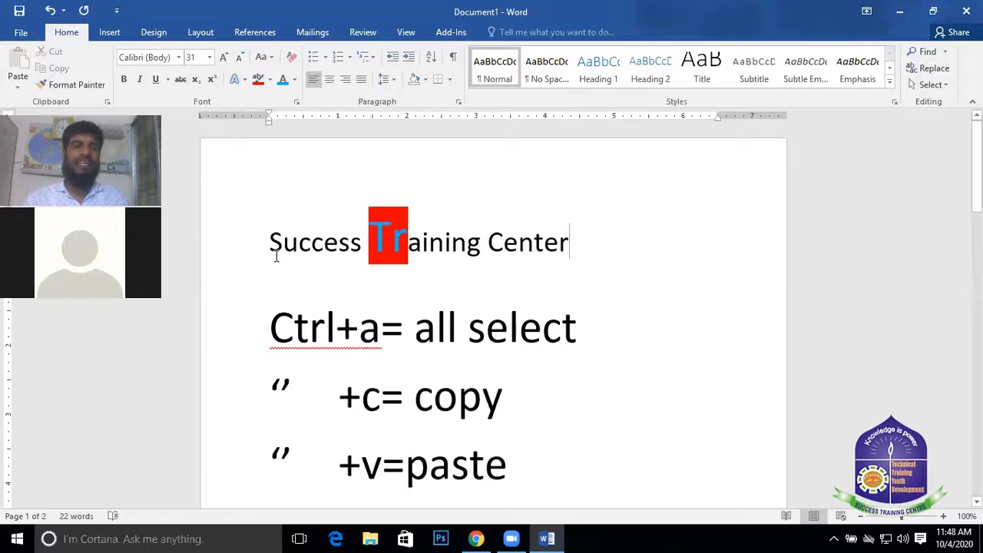
left_click(521, 242)
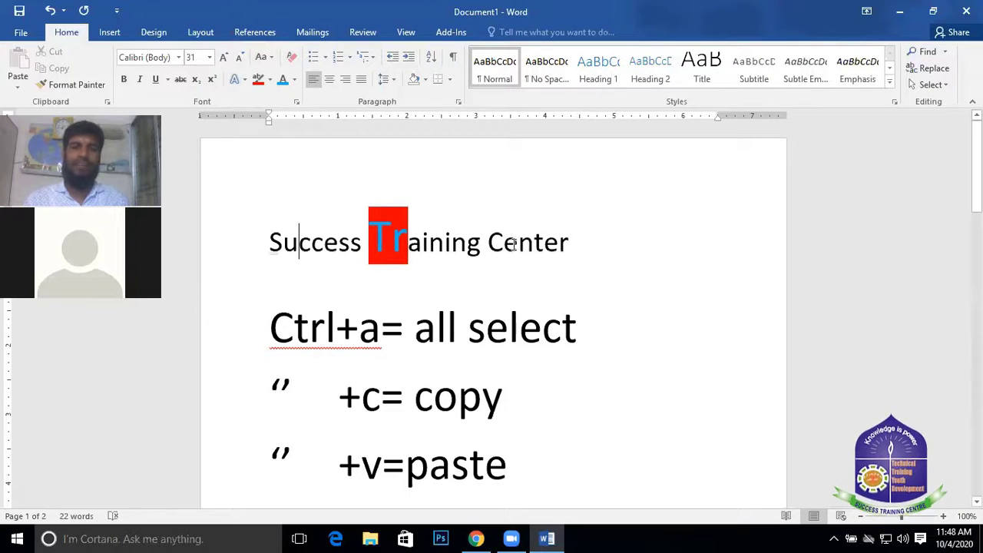
key("ctrl+Left")
key("ctrl+Left")
key("shift+Right")
key("shift+Right")
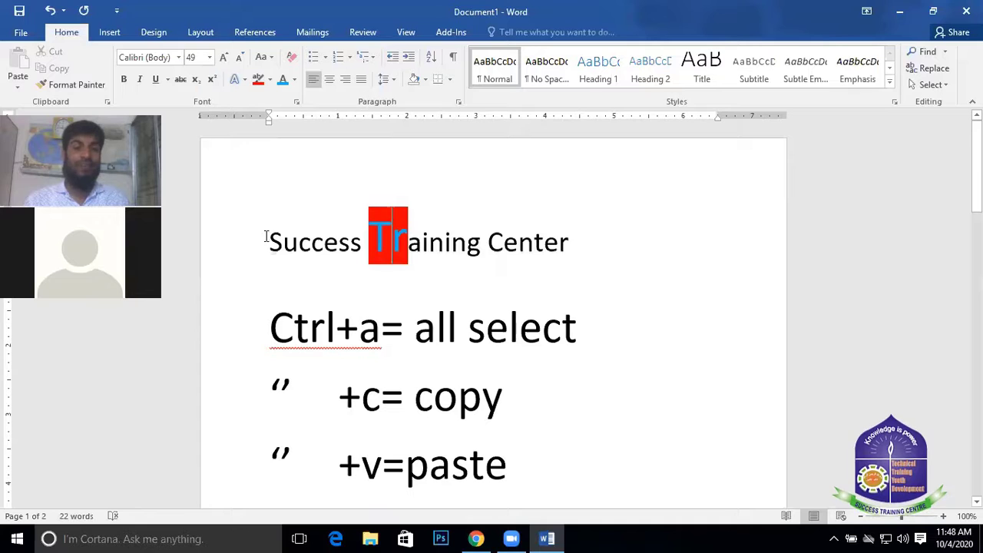
- Set the whole Success Training Center title to font size 49 and zoom in on the page
left_click_drag(268, 238, 645, 246)
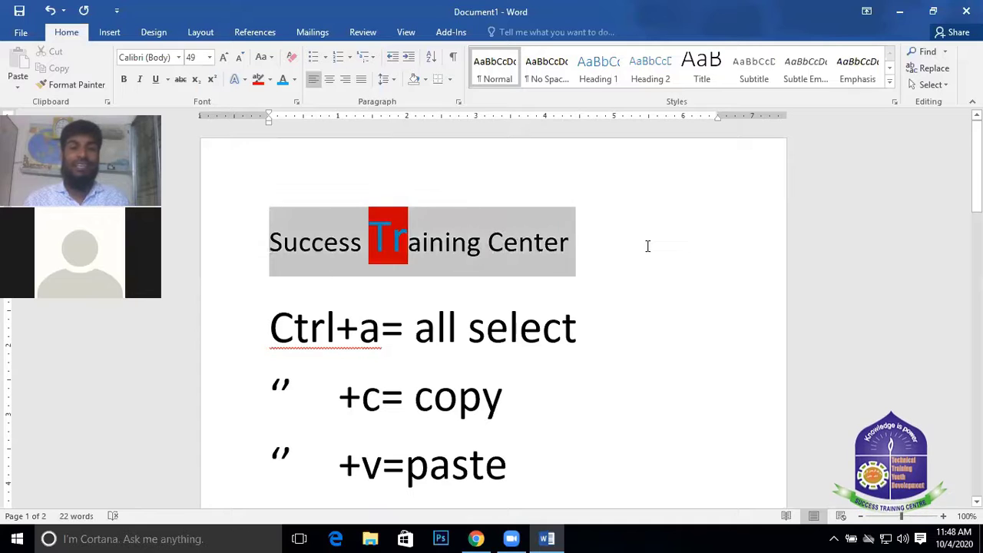
left_click(195, 55)
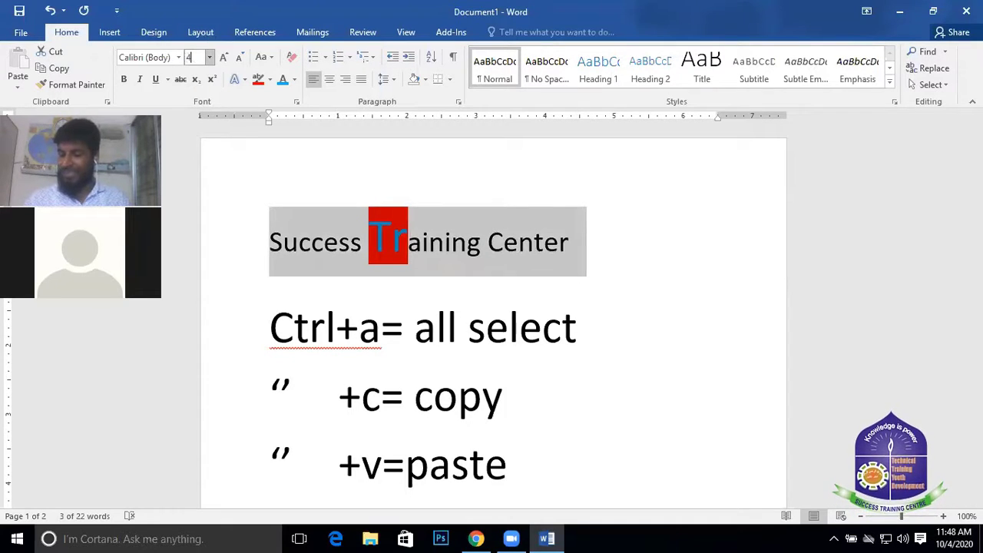
type("49")
key("Return")
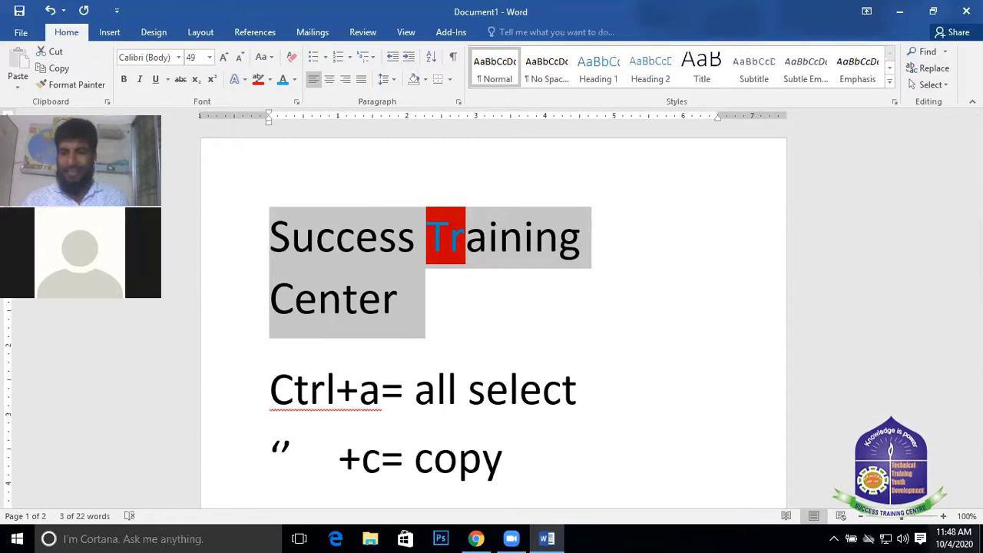
left_click(944, 517)
left_click(944, 517)
left_click(944, 516)
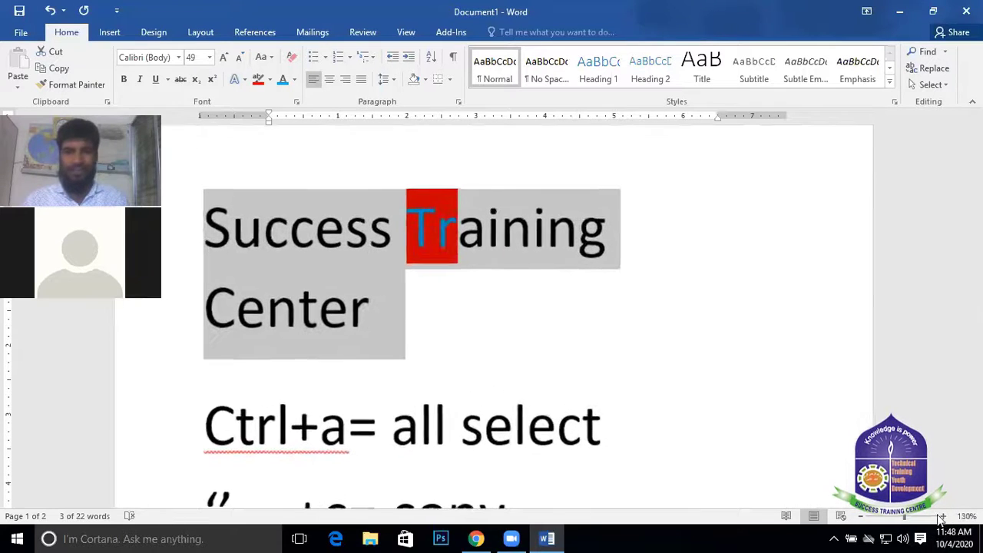
scroll(231, 257, "down", 1)
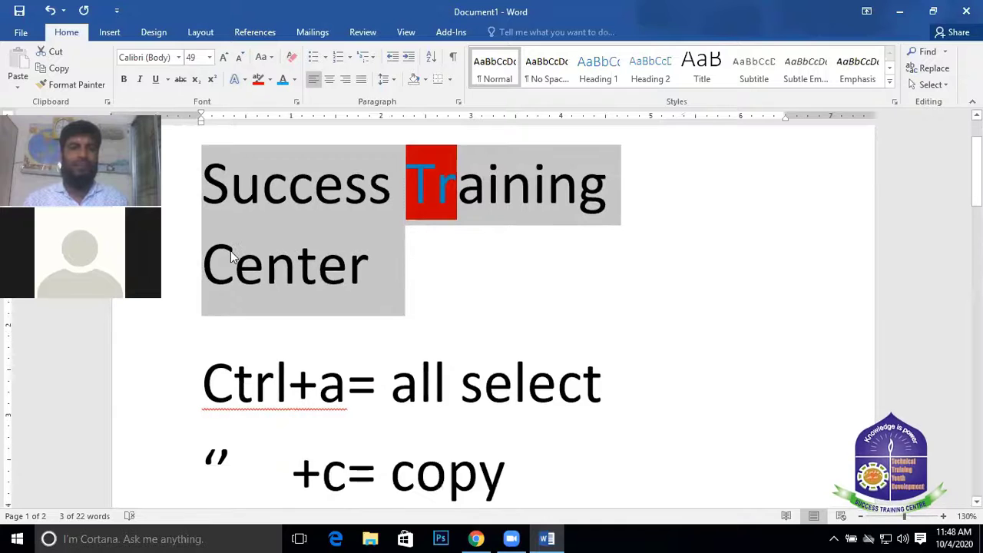
scroll(398, 310, "up", 2)
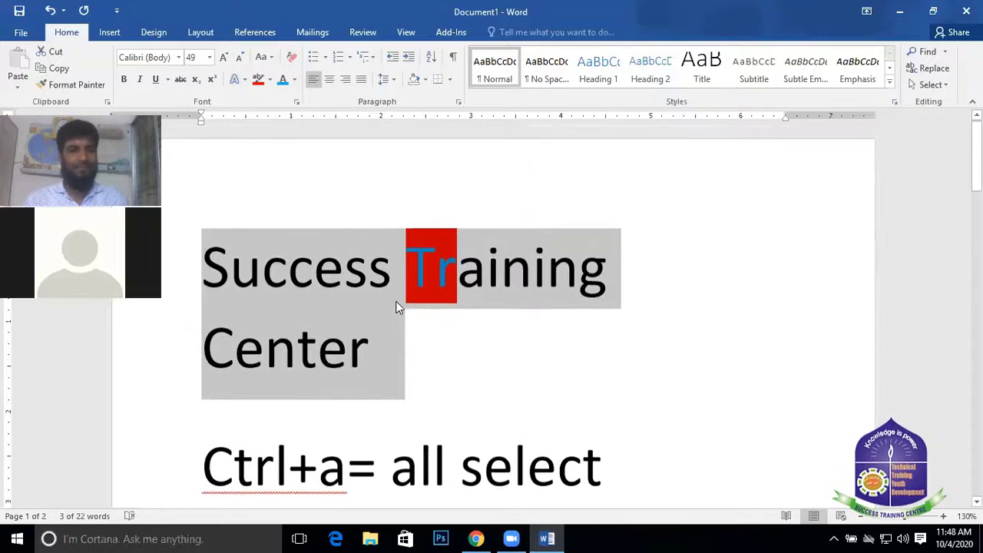
scroll(445, 259, "down", 1)
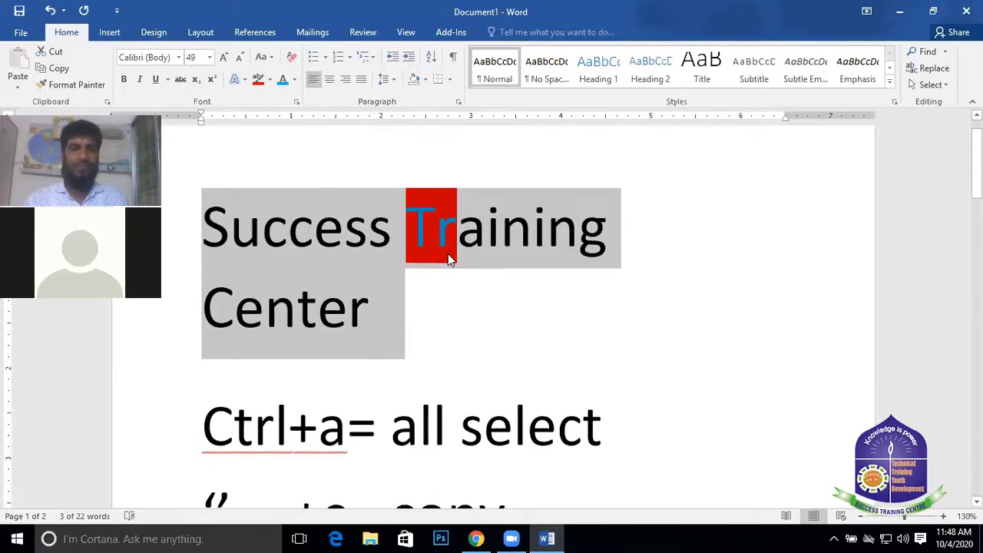
- Zoom out to 120%, set the title's font colour to black, and reselect the title
left_click(861, 520)
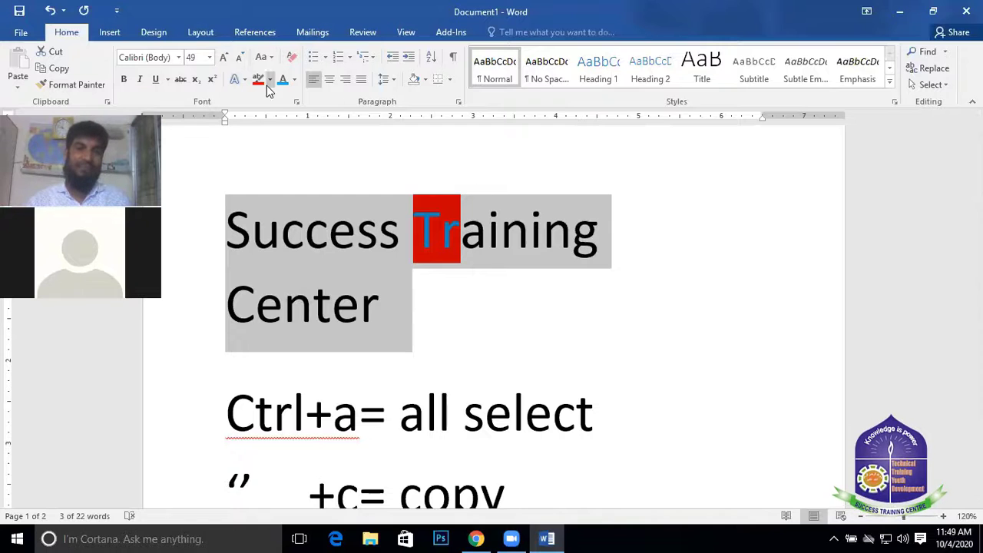
left_click(296, 80)
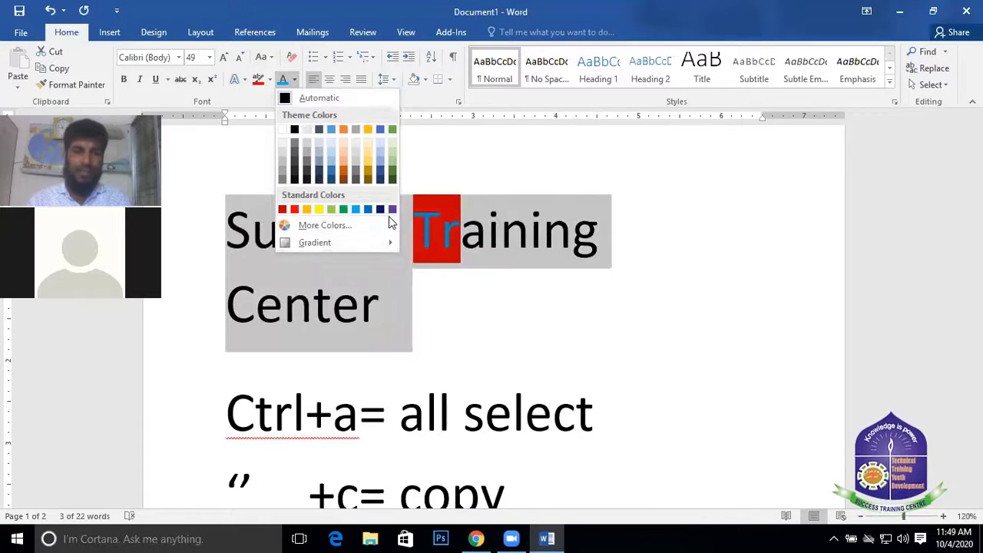
left_click(286, 99)
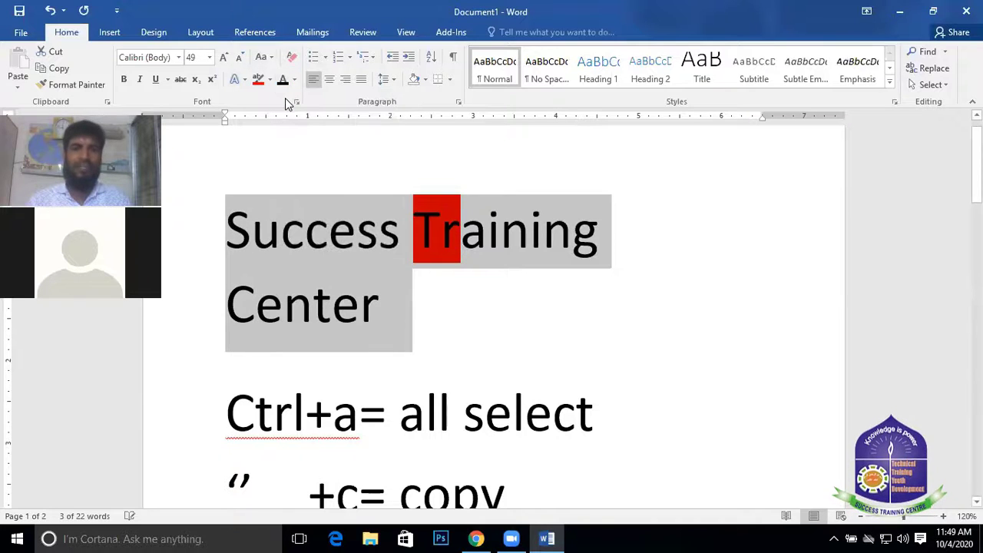
left_click(485, 288)
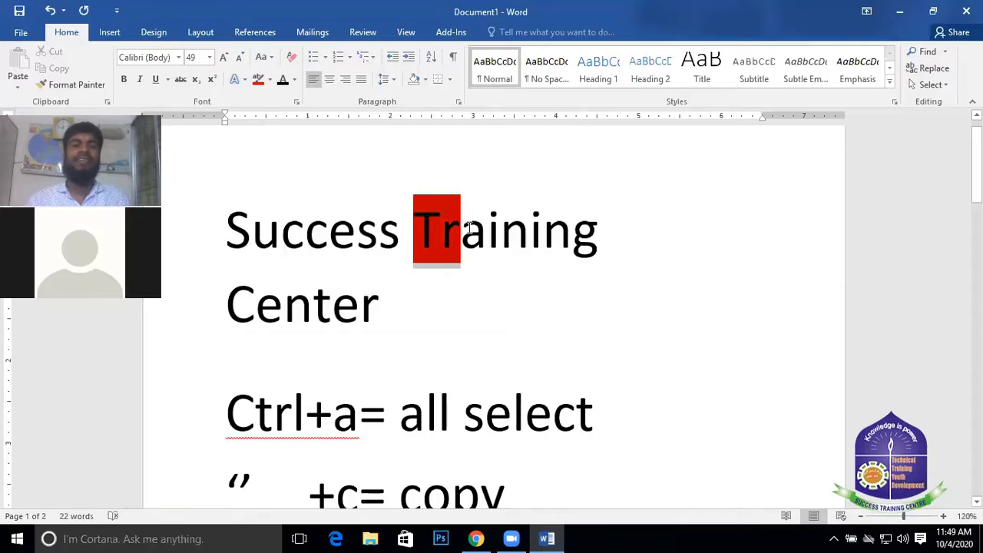
left_click(496, 397)
left_click_drag(228, 224, 678, 281)
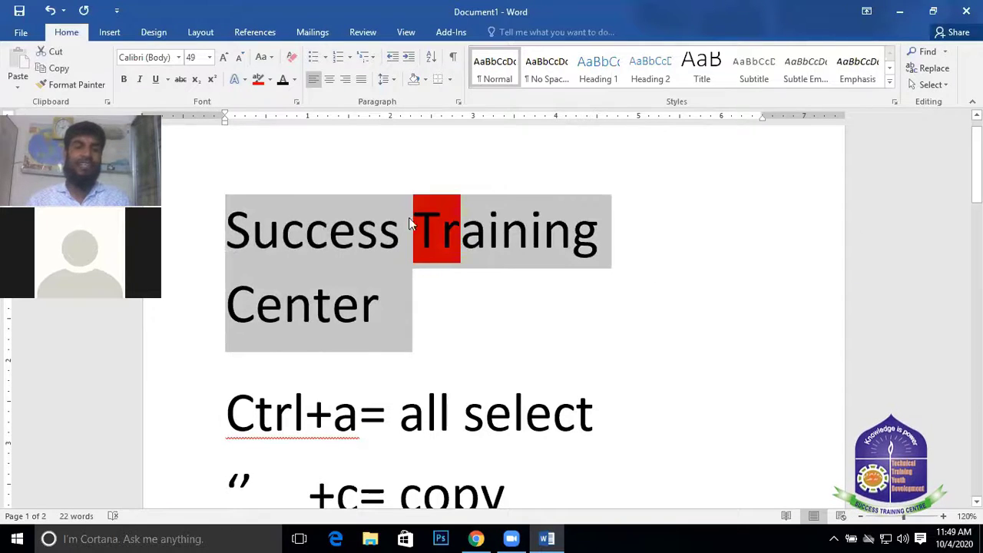
- Set the selected title's text highlight colour to No Color
left_click(270, 79)
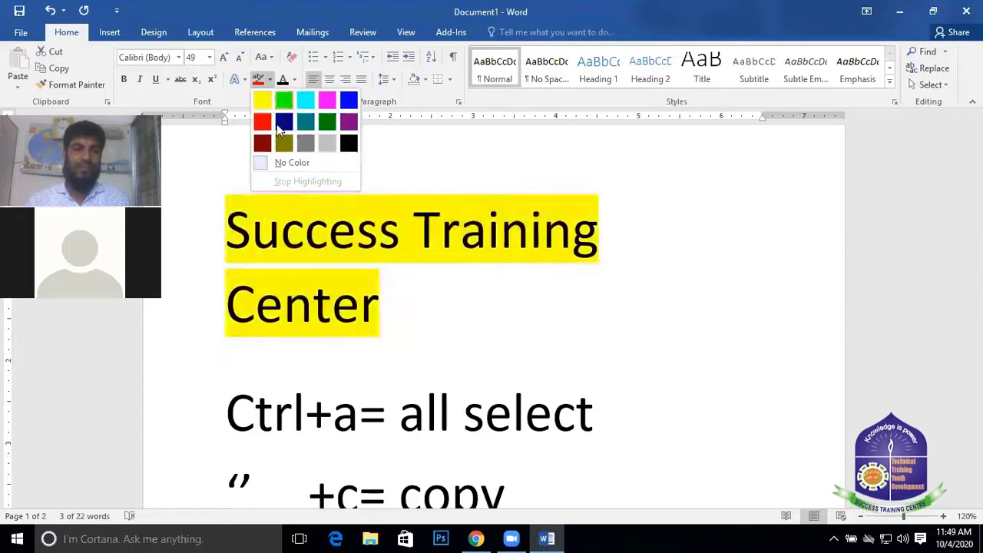
left_click(288, 161)
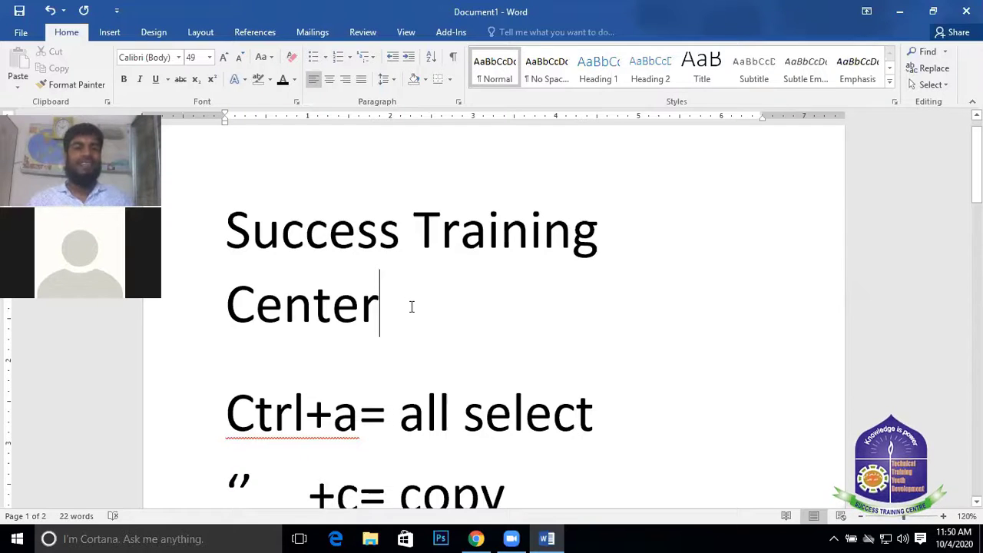
left_click_drag(397, 302, 232, 224)
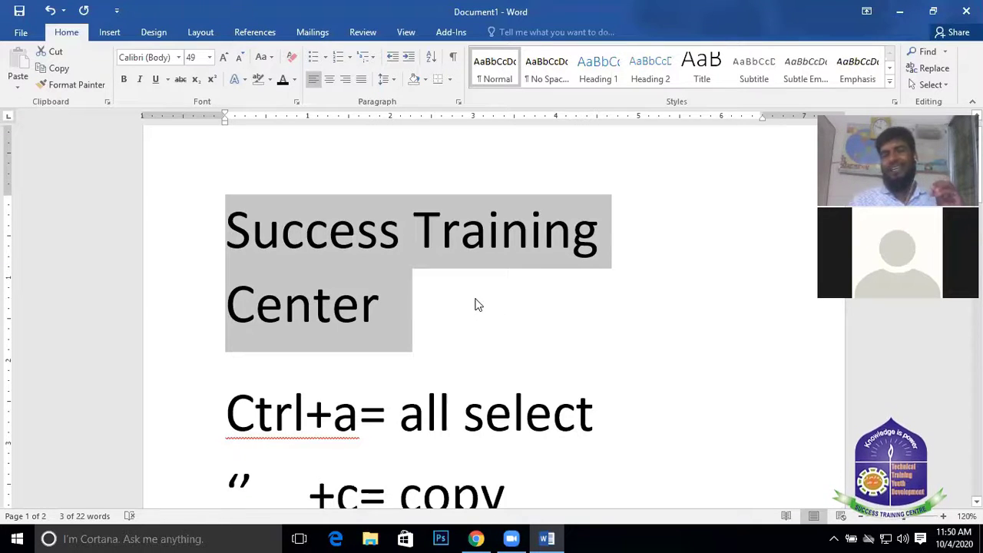
left_click(109, 32)
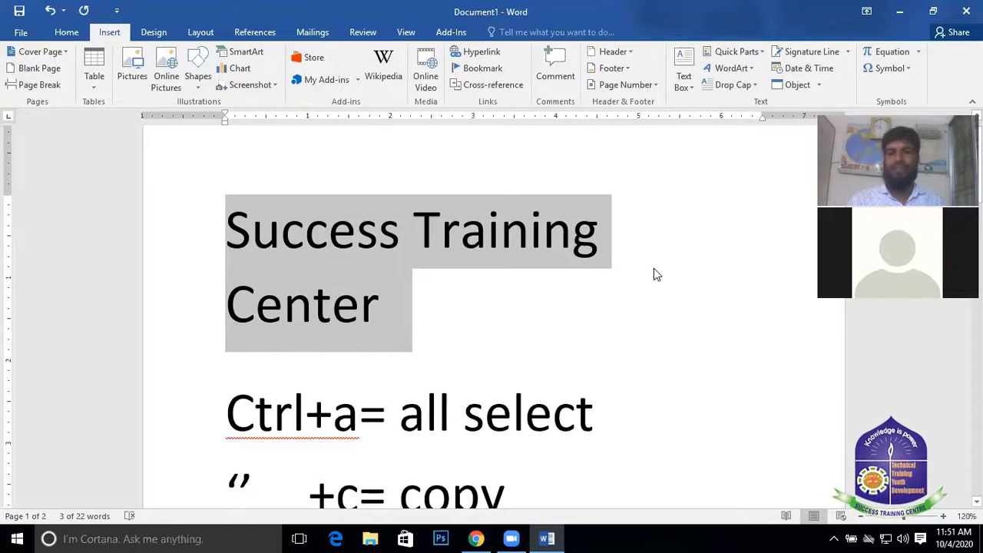
left_click(277, 86)
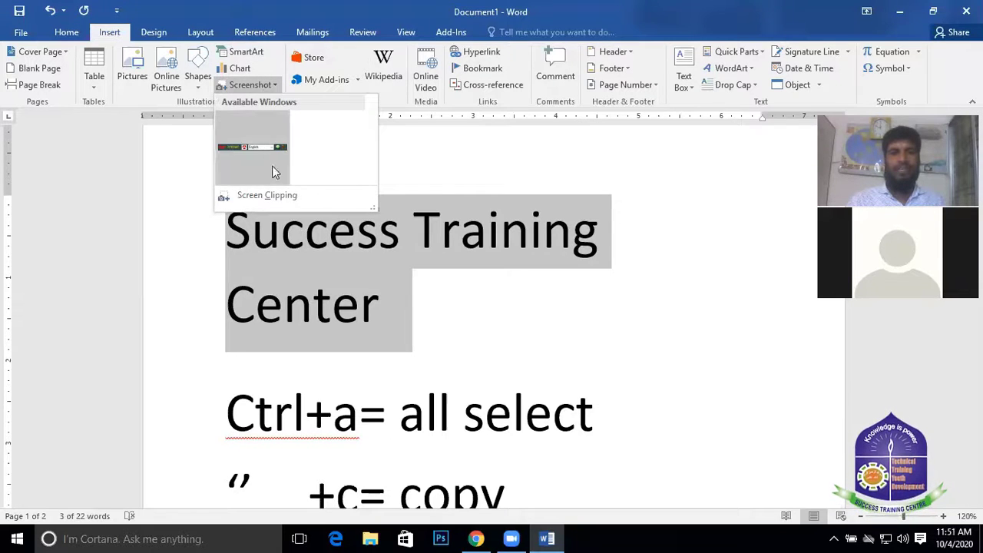
left_click(630, 164)
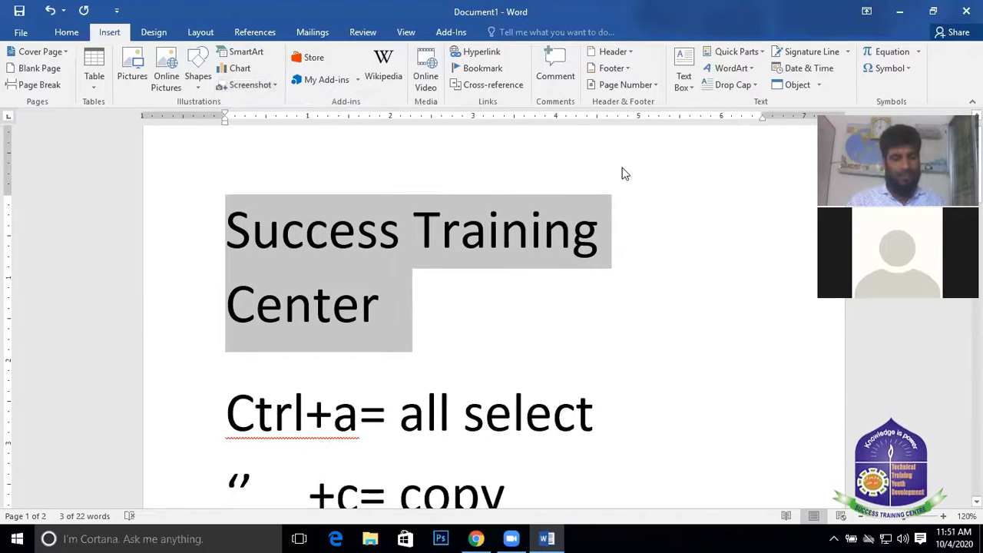
scroll(330, 255, "down", 3)
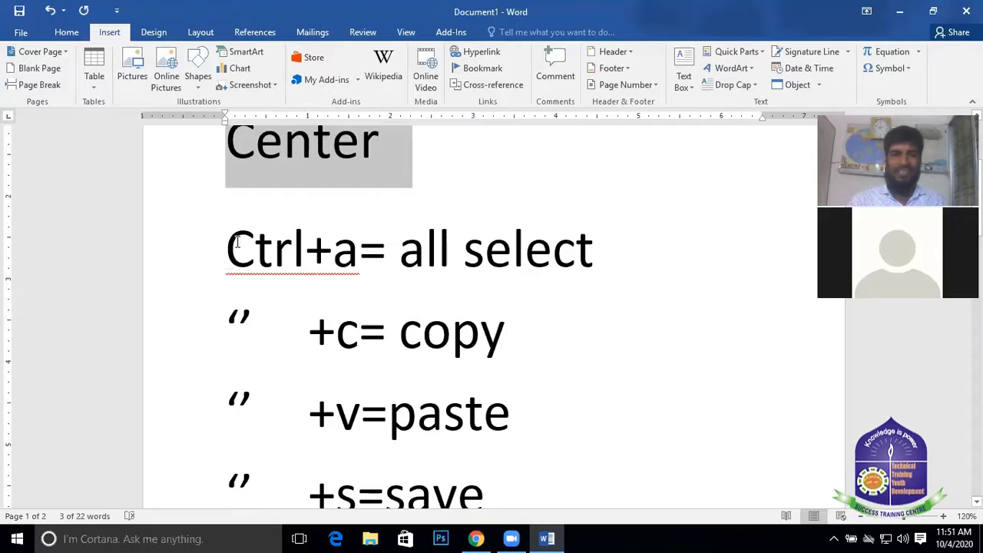
- Try selecting the Ctrl+a line and the whole document, then place the caret in the +c= copy line
left_click_drag(234, 239, 614, 263)
left_click(658, 281)
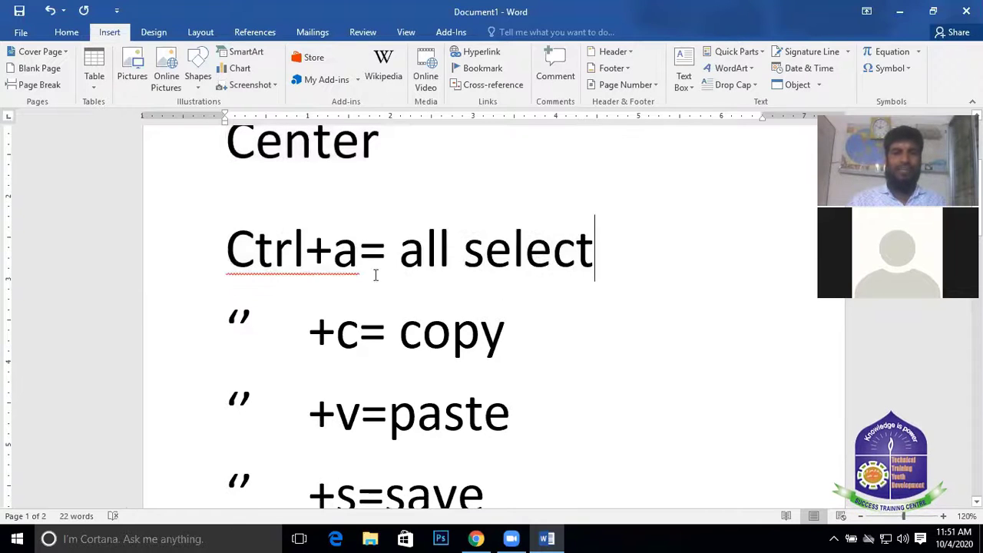
left_click_drag(235, 249, 645, 254)
scroll(678, 301, "down", 2)
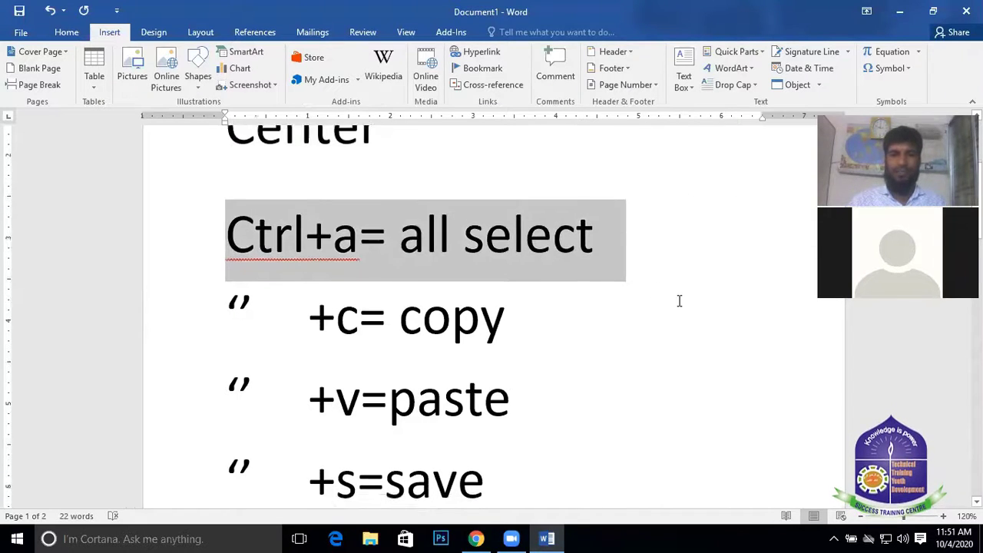
scroll(599, 296, "up", 1)
scroll(599, 296, "up", 3)
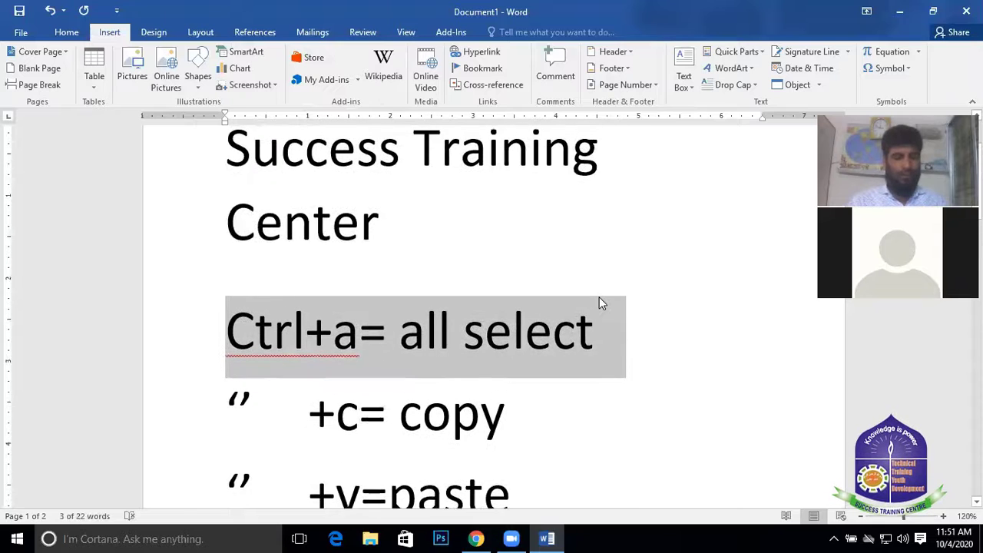
key("ctrl+a")
left_click(401, 285)
scroll(351, 300, "down", 2)
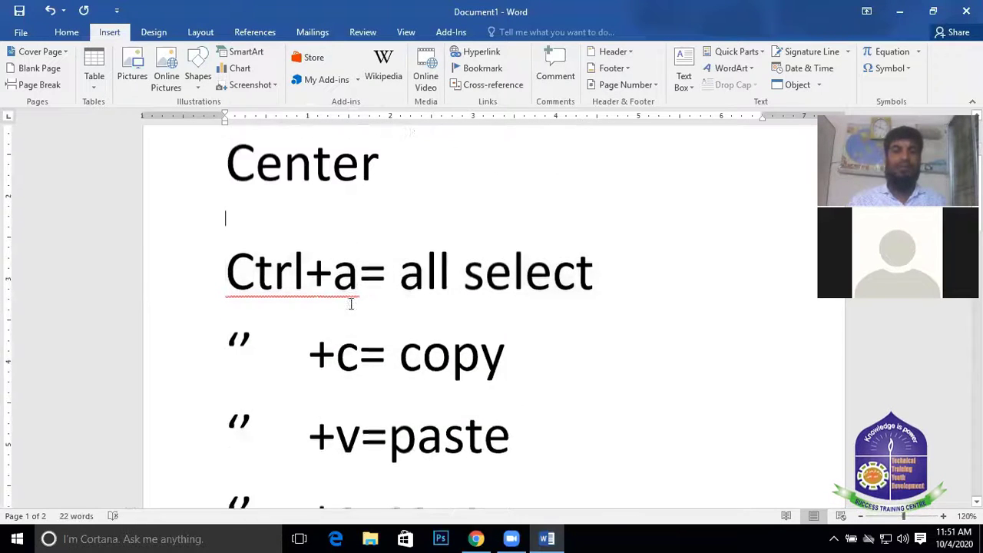
scroll(323, 225, "up", 1)
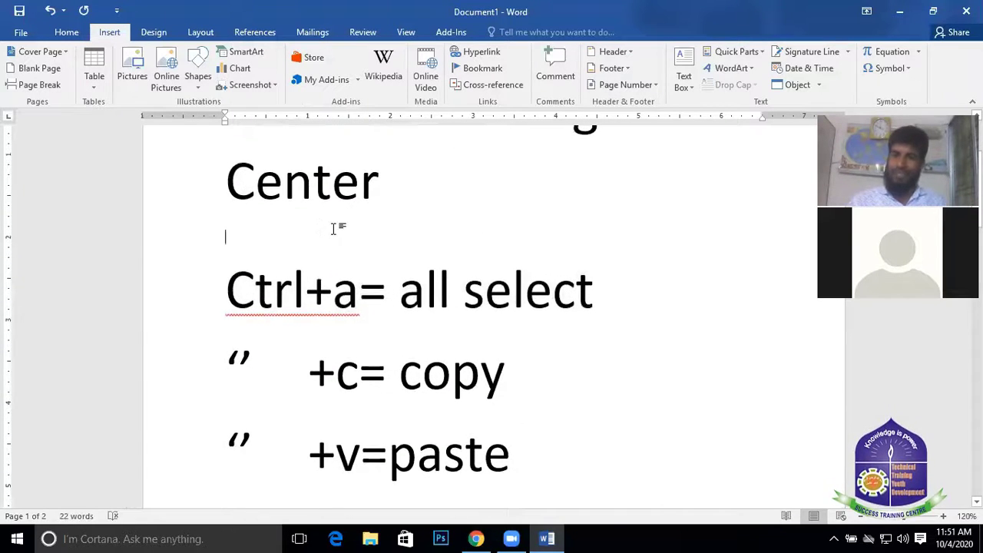
scroll(335, 229, "down", 1)
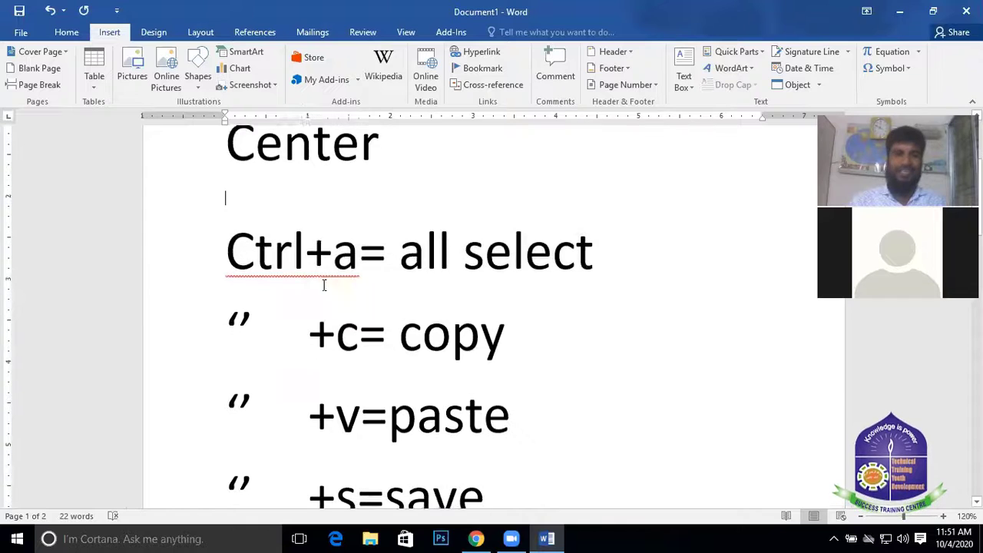
left_click(344, 337)
scroll(507, 237, "up", 5)
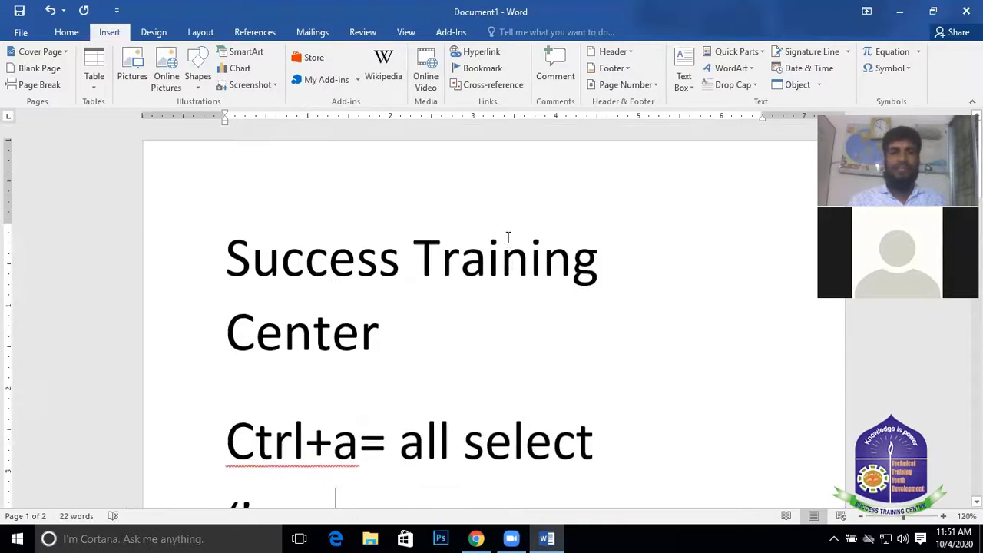
- Shrink the two-line title with Ctrl+[ until it fits one line, and add a new line after it
mouse_move(236, 256)
left_mouse_down()
mouse_move(586, 310)
mouse_move(592, 329)
left_mouse_up()
key("ctrl+c")
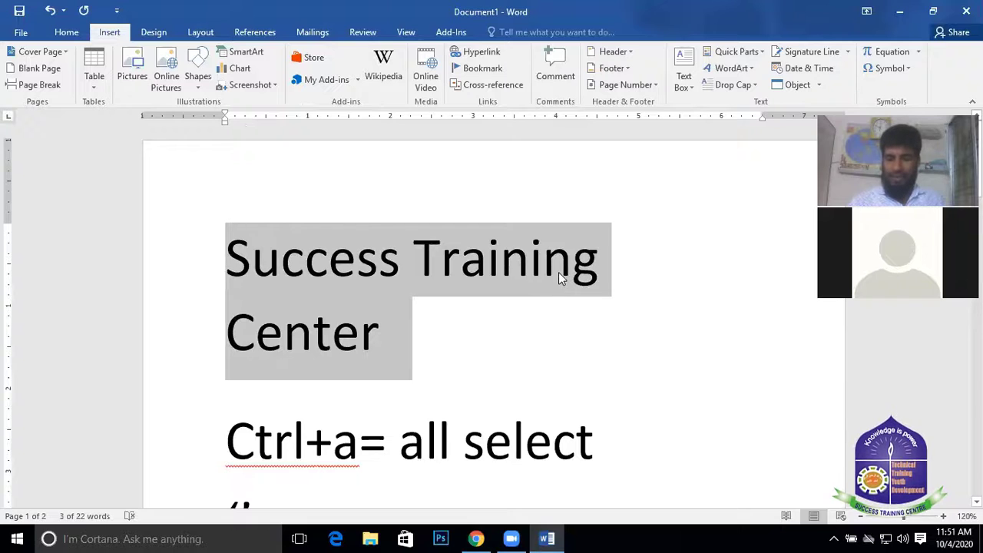
key("ctrl+bracketleft")
key("ctrl+bracketleft")
key("ctrl+bracketleft")
key("ctrl+bracketleft")
key("ctrl+bracketleft")
key("ctrl+bracketleft")
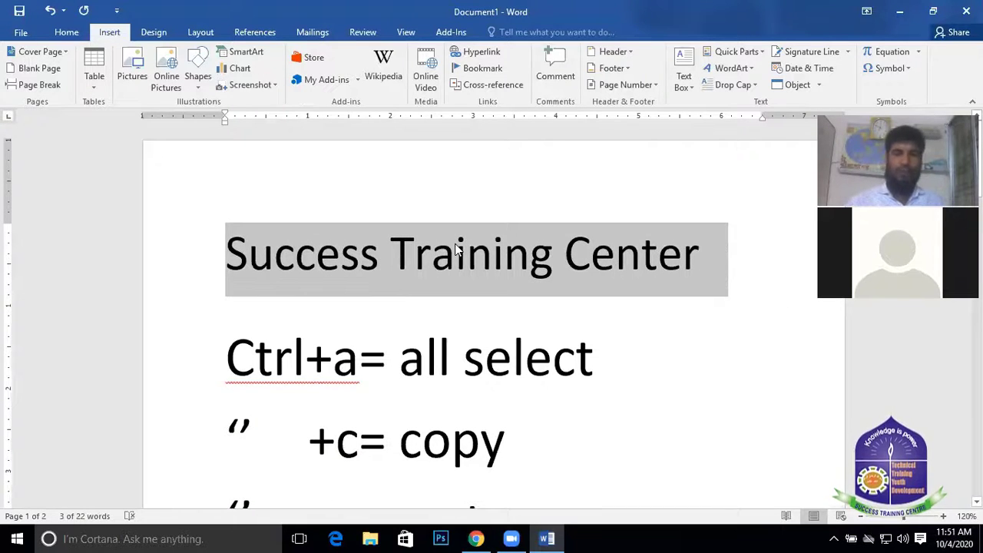
left_click(712, 259)
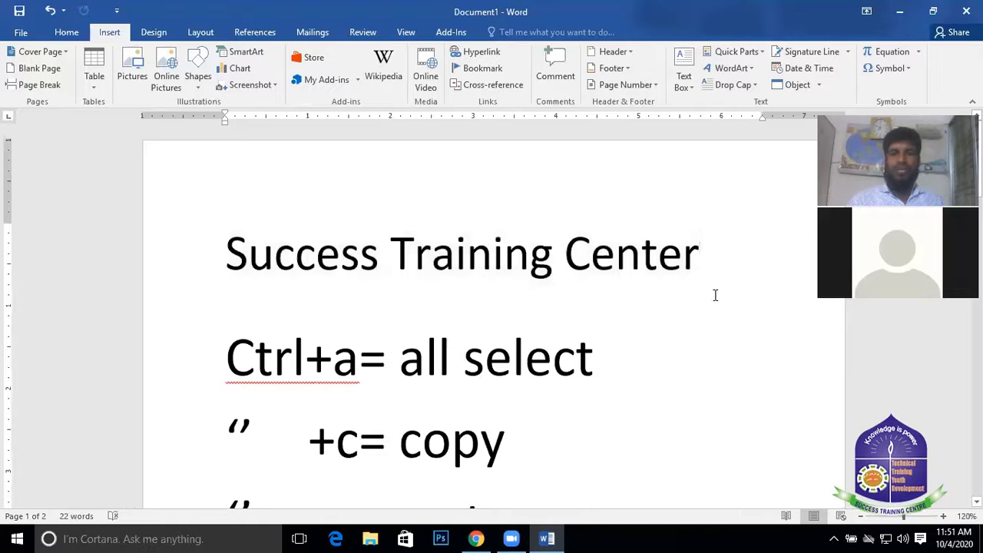
key("Return")
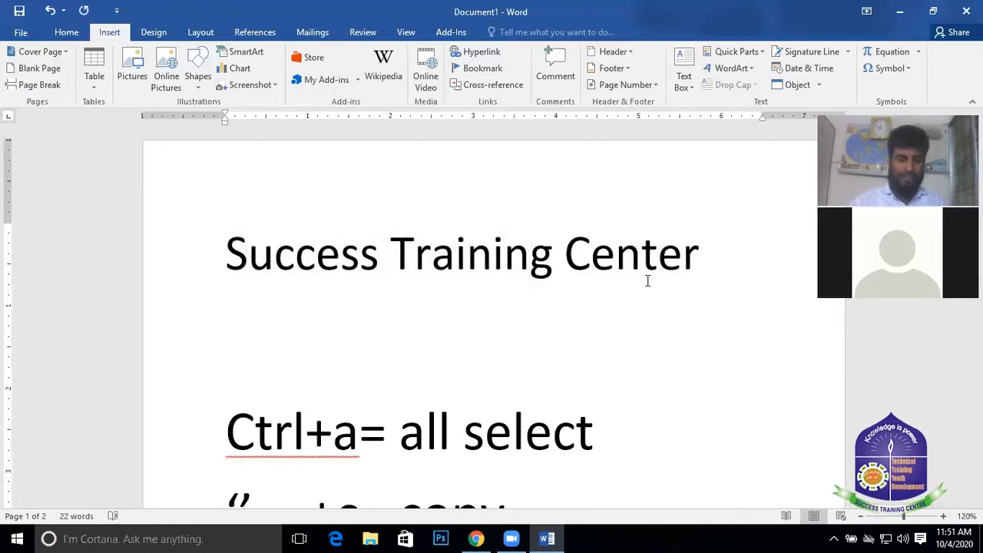
- Paste a second 'Success Training Center' title on the line below the first
key("ctrl+v")
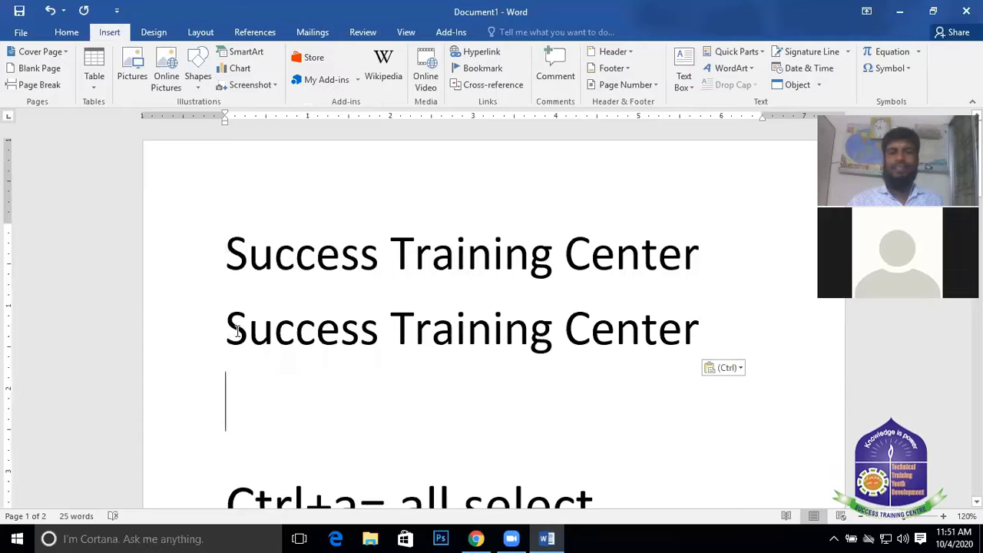
left_click_drag(232, 334, 675, 330)
left_click_drag(230, 251, 681, 269)
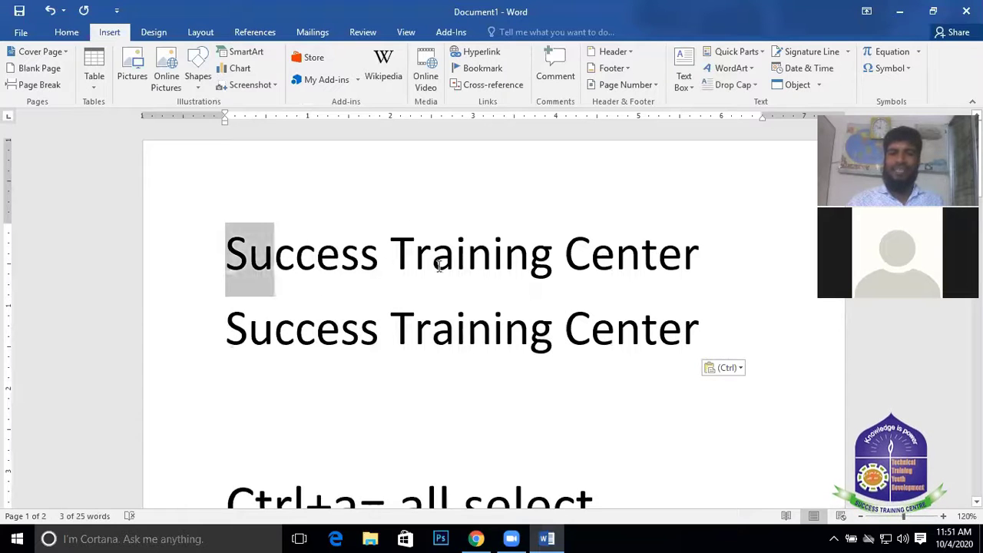
scroll(430, 377, "down", 2)
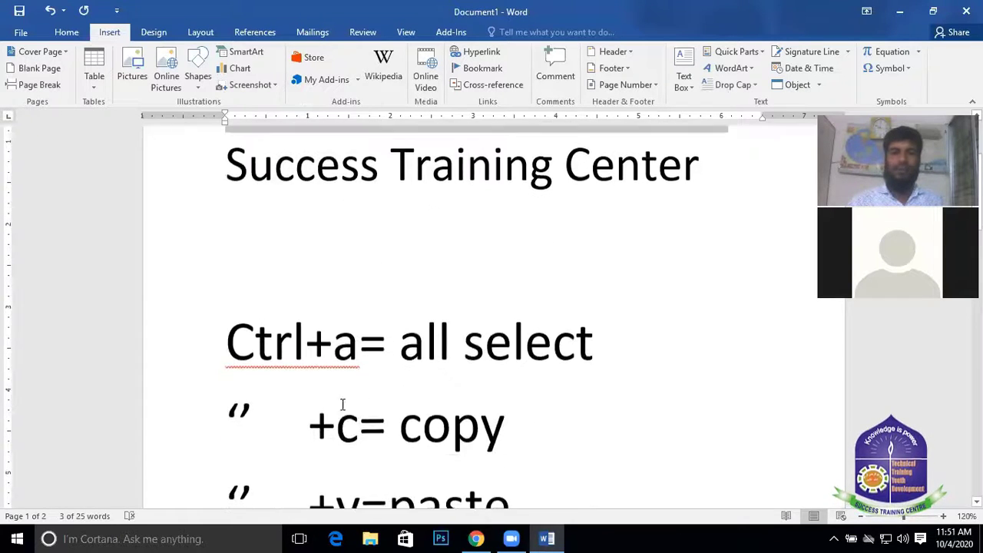
scroll(496, 266, "up", 2)
scroll(496, 264, "down", 2)
scroll(430, 292, "down", 1)
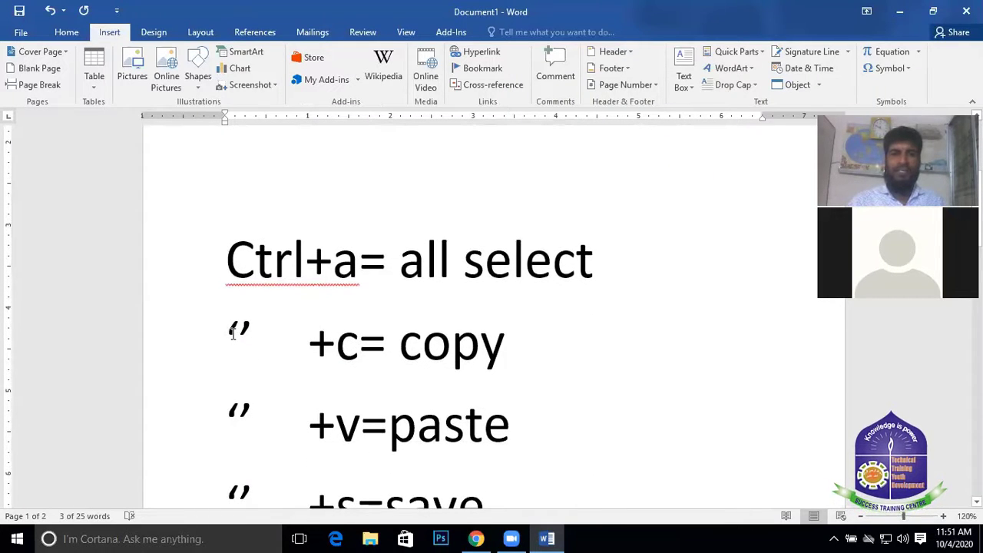
- Add a bullet to the '+c= copy' line, then undo it
left_click_drag(233, 332, 506, 352)
left_click(607, 332)
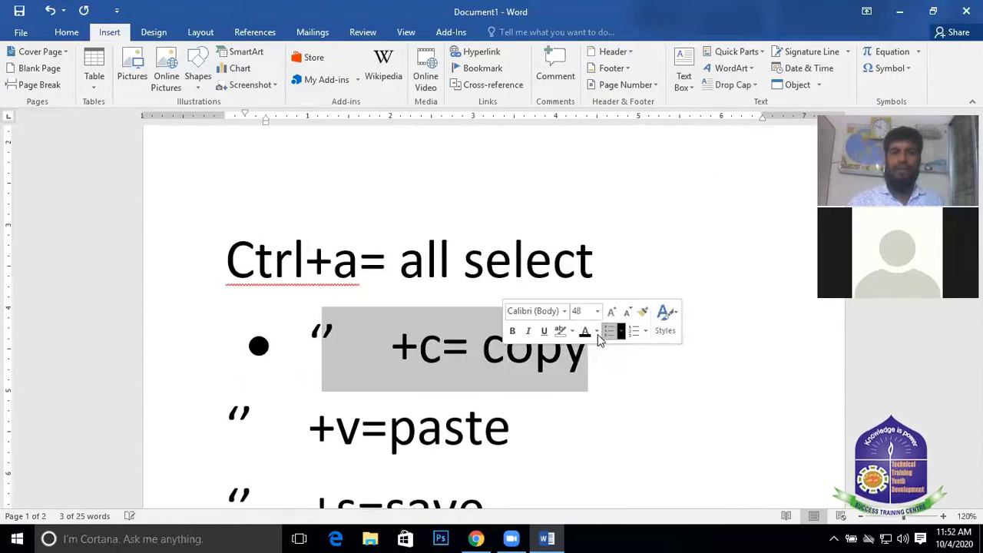
key("ctrl+z")
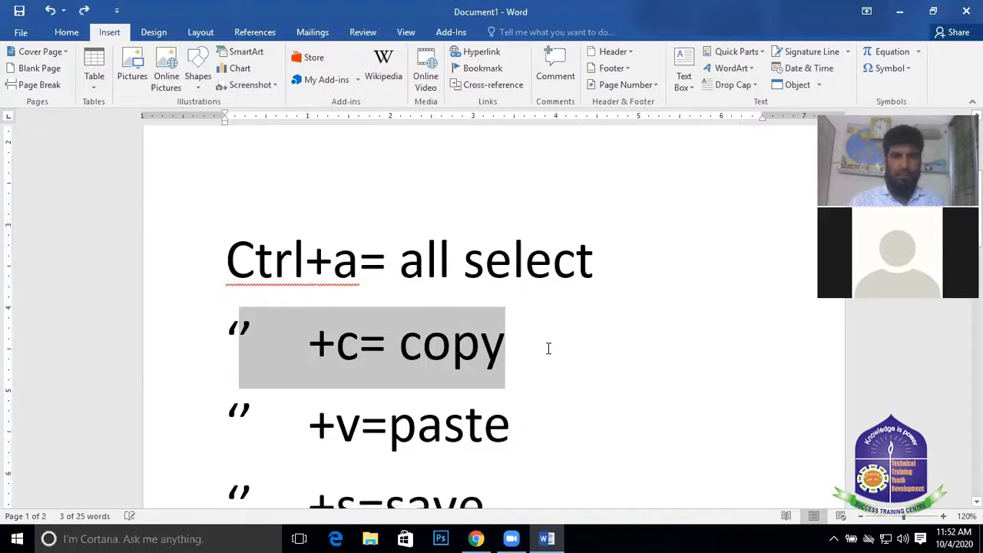
left_click(548, 348)
- Select the second Success Training Center line, then leave the caret on the empty line below
scroll(512, 244, "up", 3)
scroll(325, 312, "up", 1)
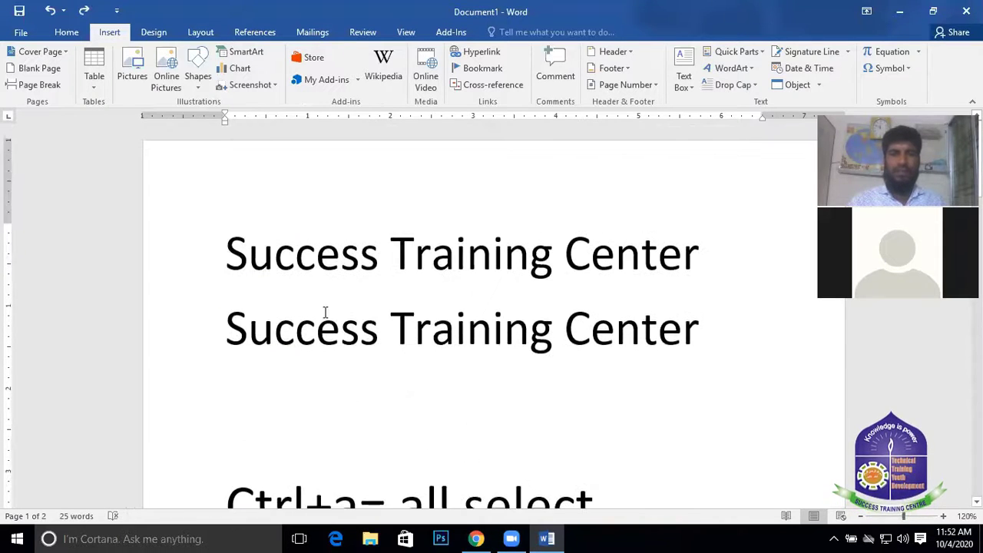
scroll(587, 326, "down", 4)
scroll(430, 282, "down", 3)
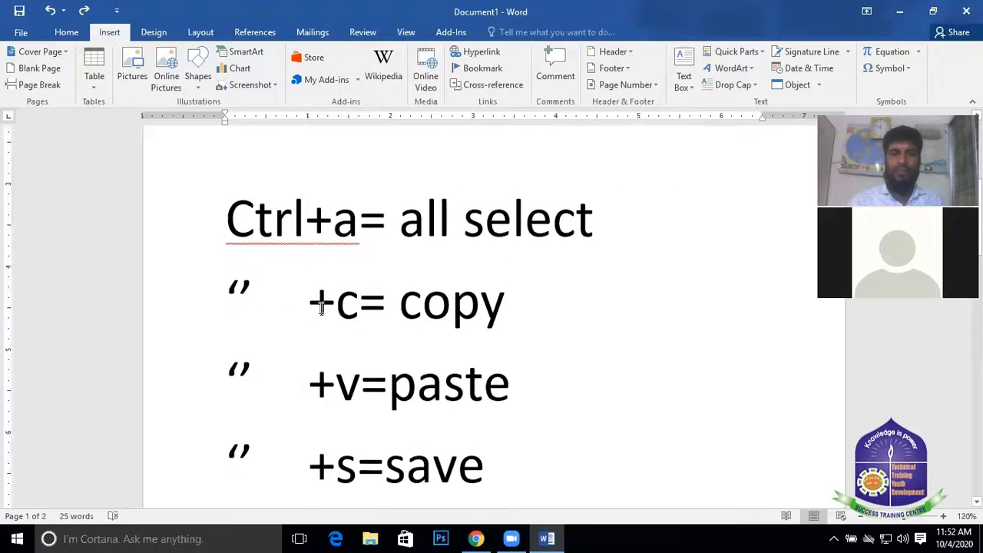
scroll(430, 282, "down", 1)
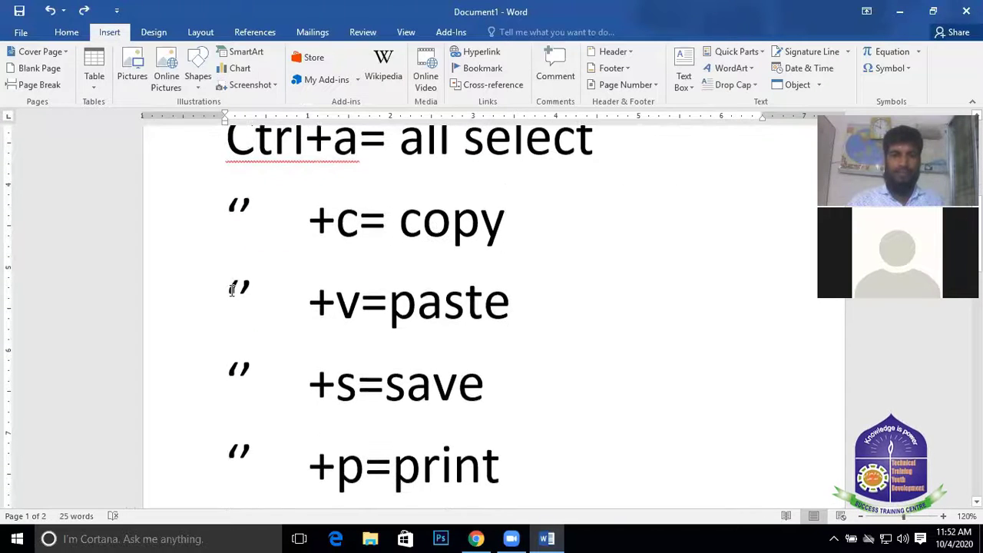
left_click_drag(231, 288, 575, 310)
scroll(612, 399, "up", 3)
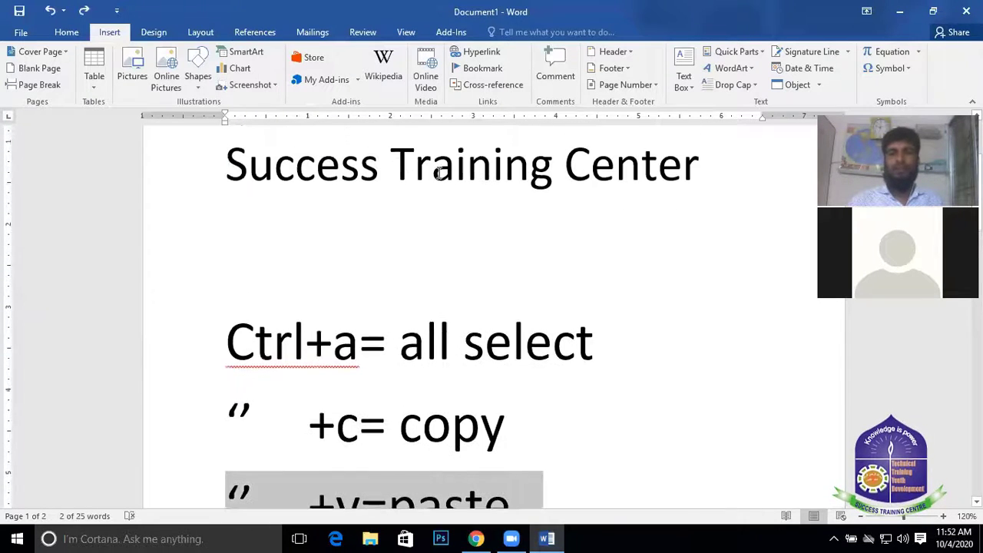
scroll(289, 266, "up", 2)
left_click_drag(223, 285, 686, 370)
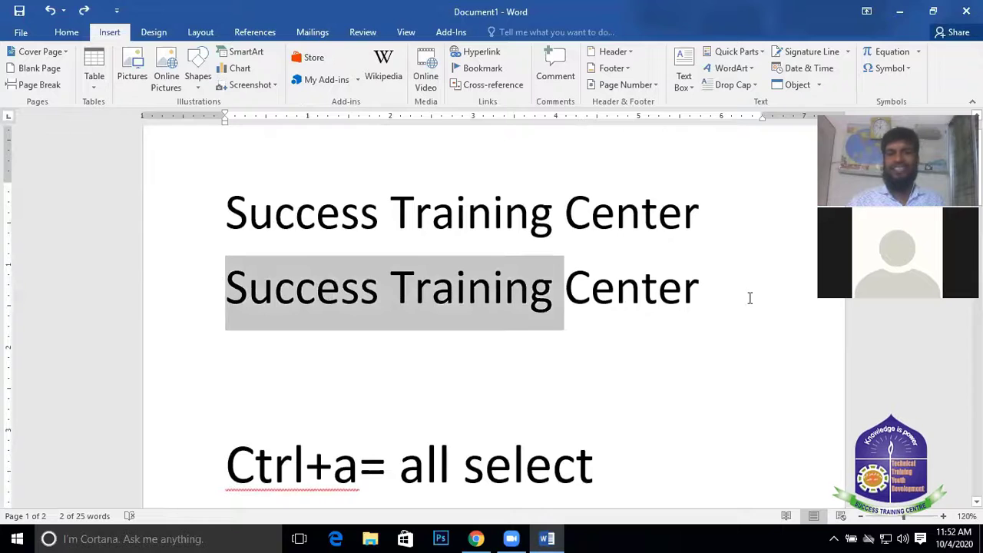
left_click(686, 370)
scroll(592, 346, "down", 5)
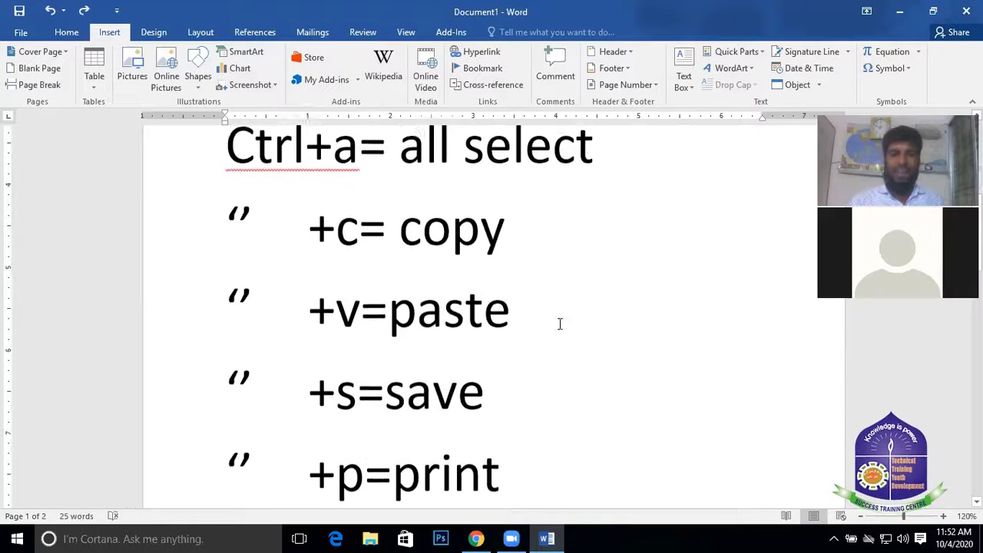
scroll(462, 348, "down", 1)
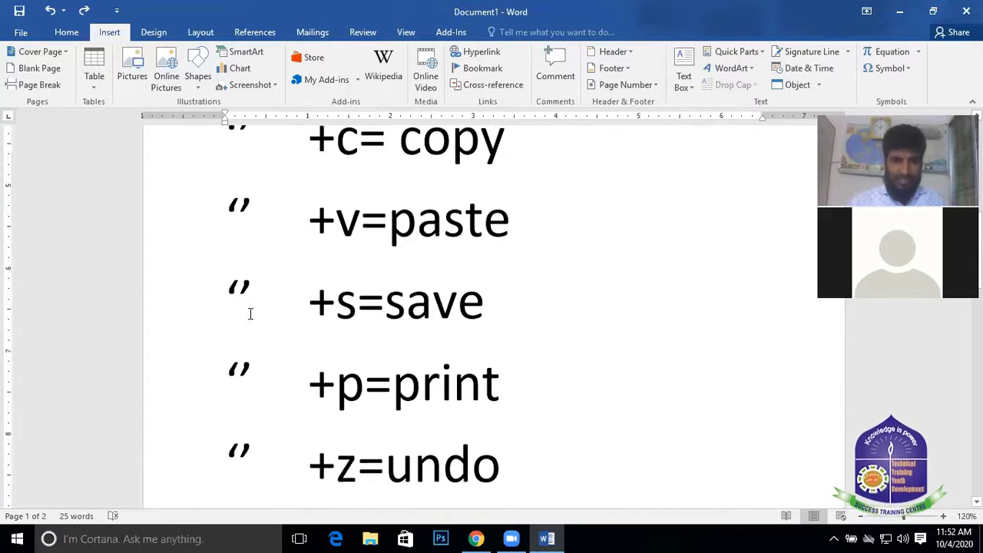
scroll(459, 316, "up", 3)
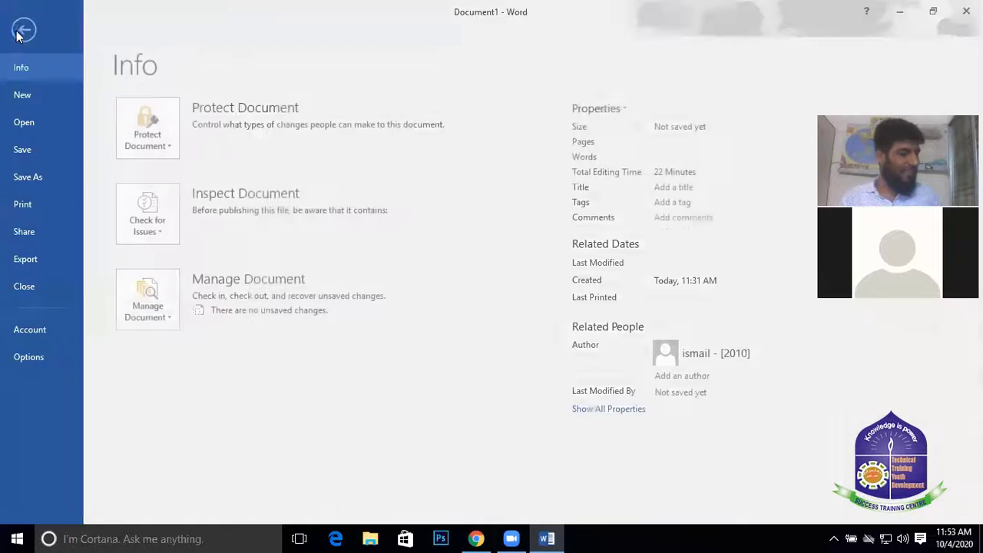
- Open Save As in This PC's Documents folder, with 'Success Training Center' proposed as file name
left_click(20, 33)
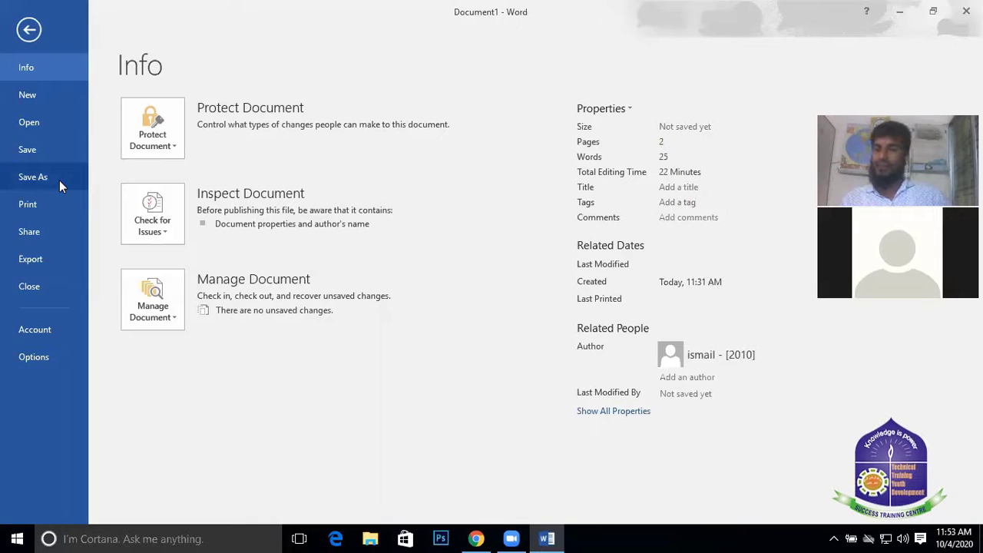
left_click(36, 148)
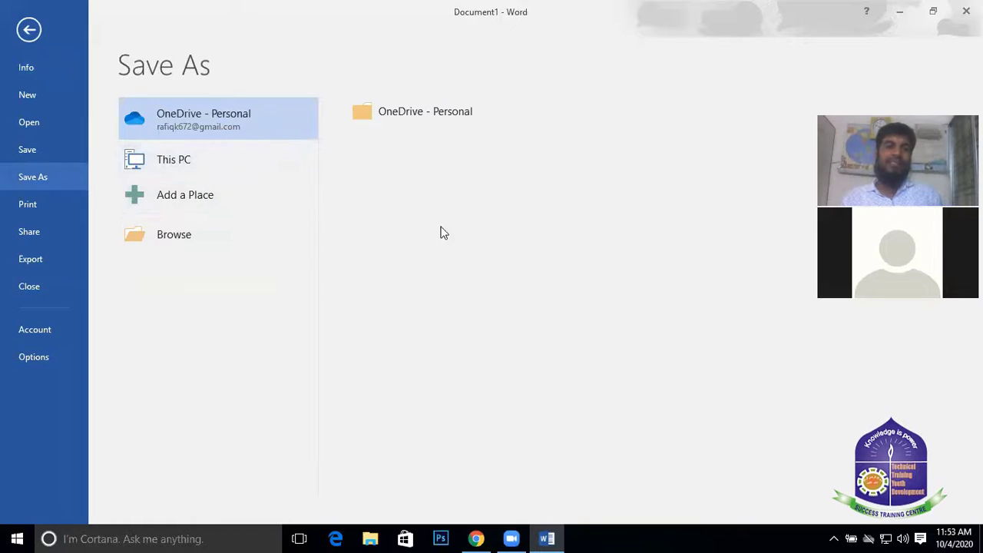
left_click(177, 163)
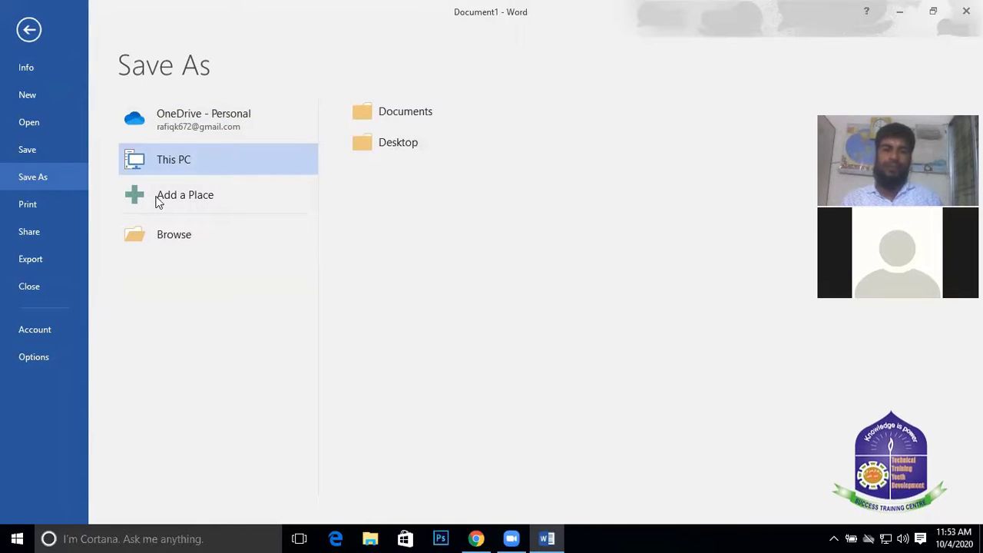
left_click(397, 115)
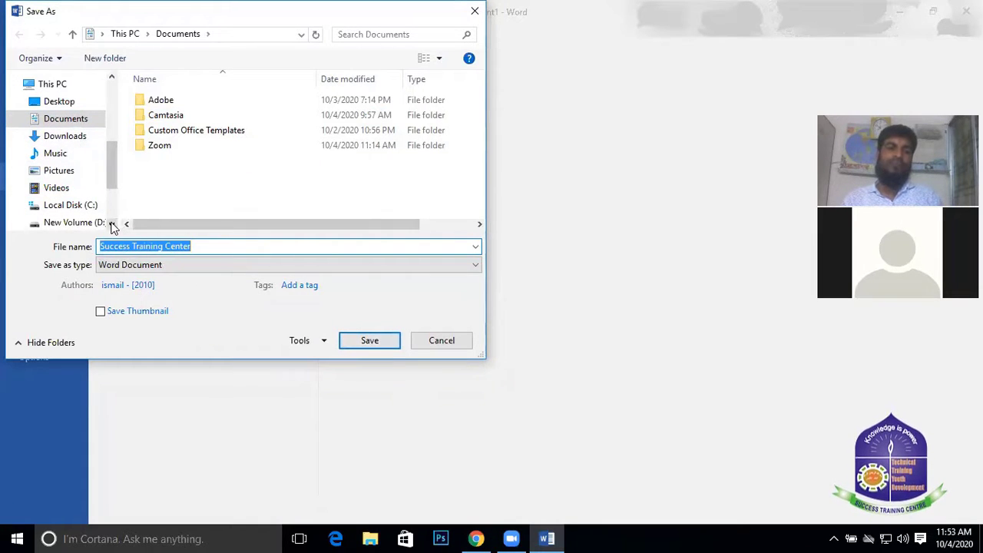
- Save the file to Documents as a Word Document named 'stcb'
scroll(112, 224, "down", 3)
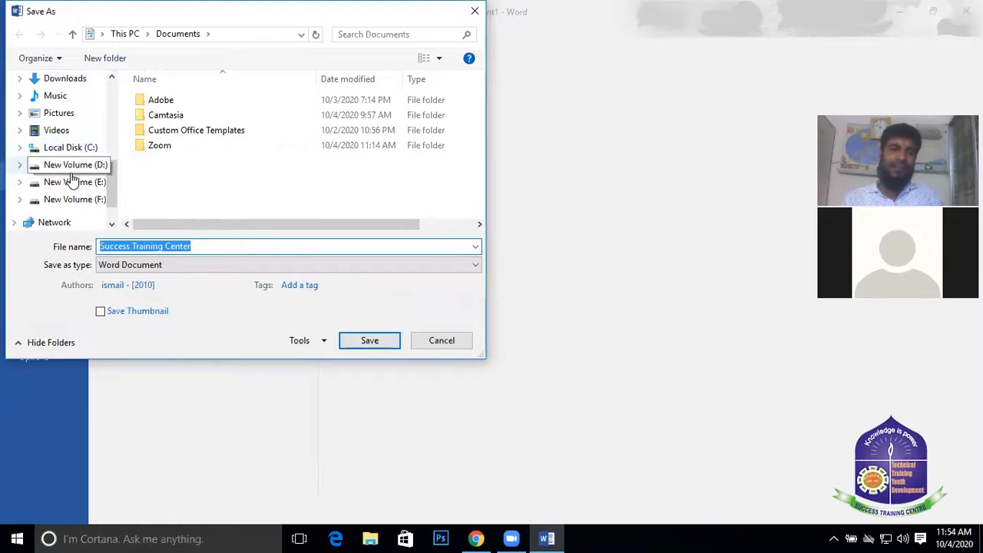
scroll(73, 152, "up", 2)
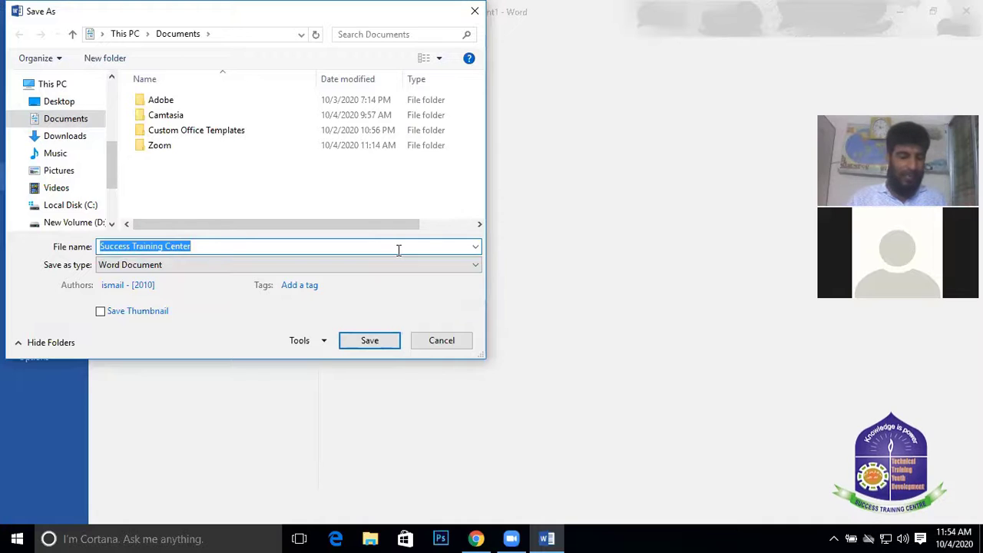
type("stc")
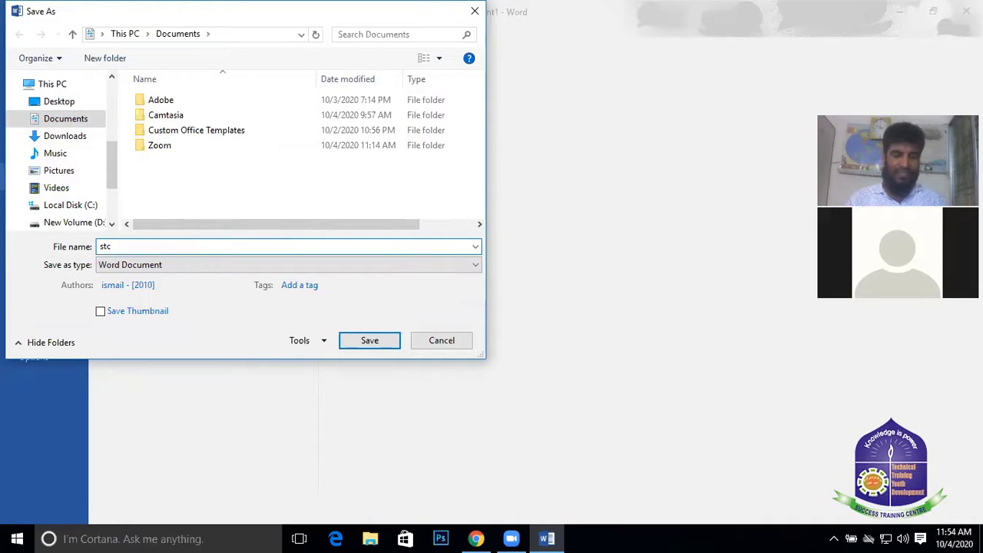
type("b")
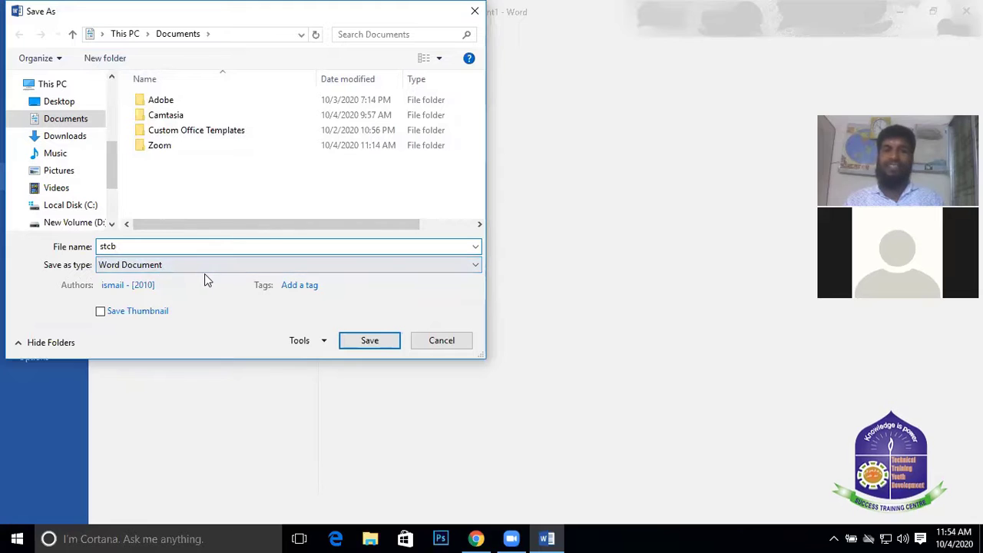
left_click(427, 267)
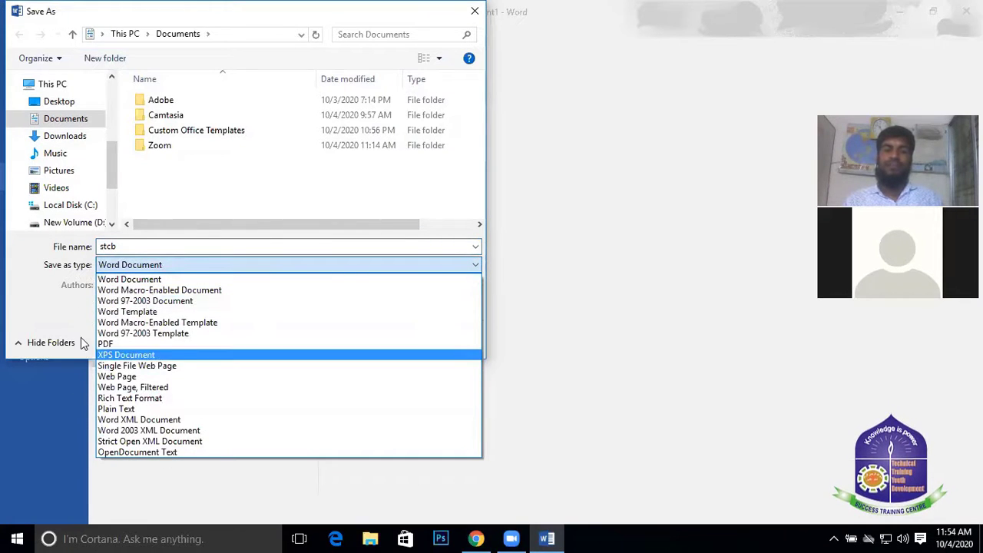
left_click(528, 374)
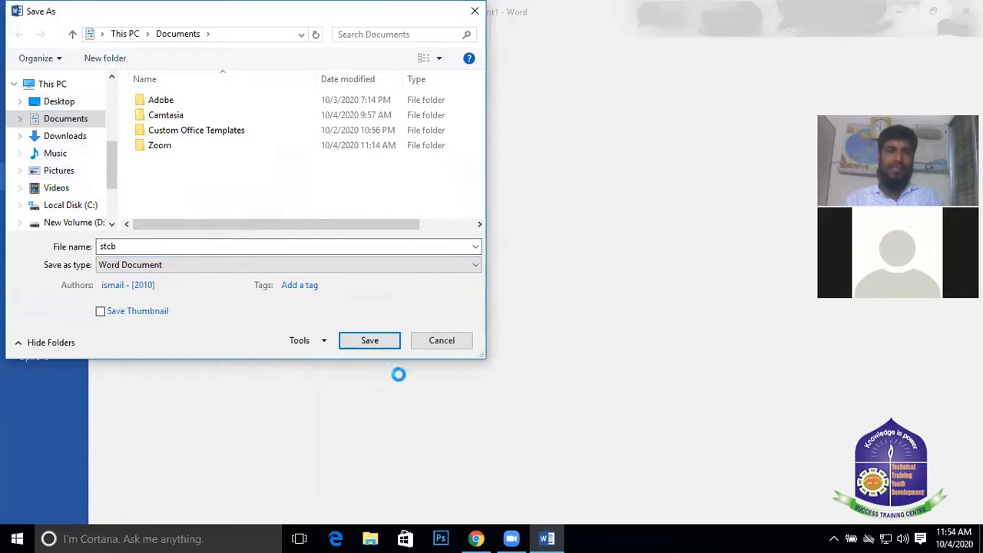
left_click(370, 341)
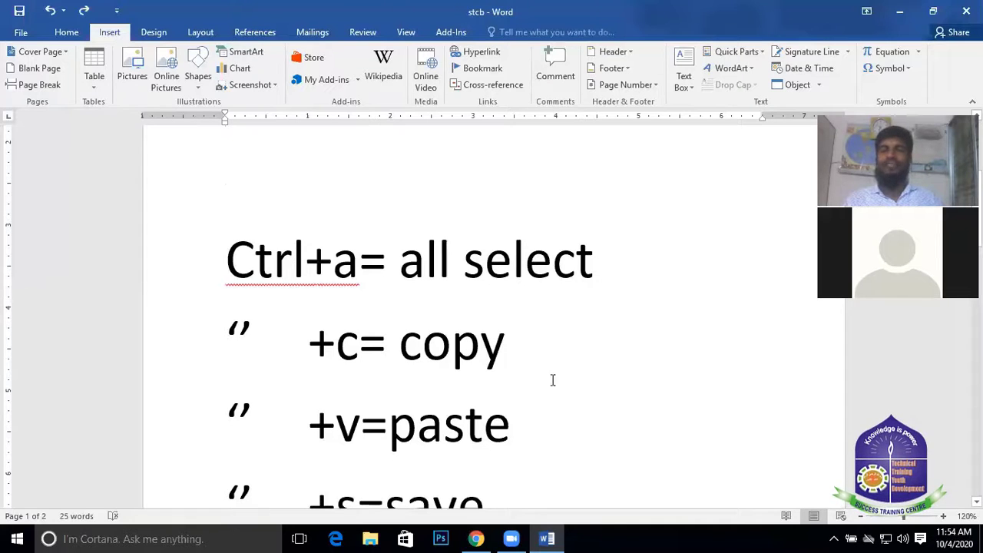
scroll(485, 409, "down", 3)
scroll(443, 391, "down", 2)
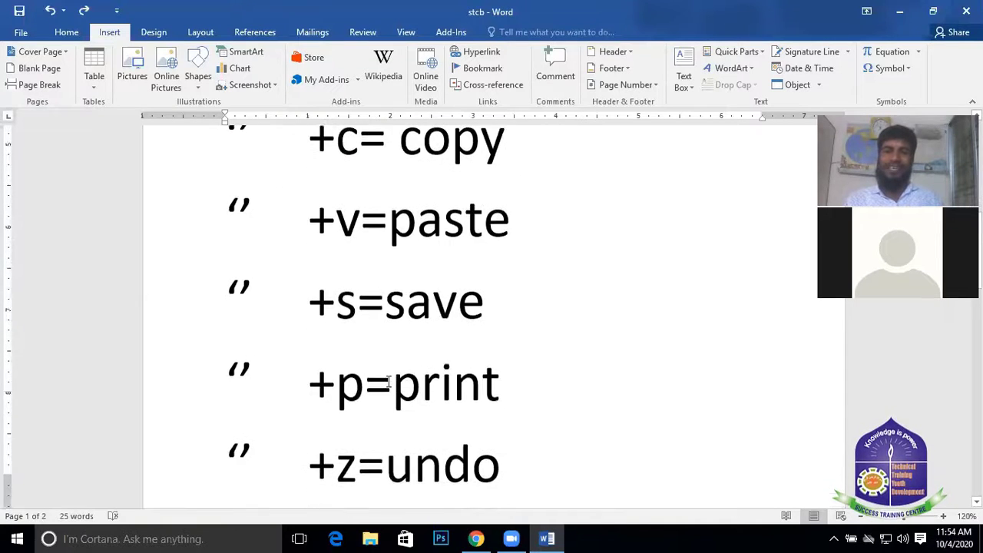
scroll(384, 307, "down", 3)
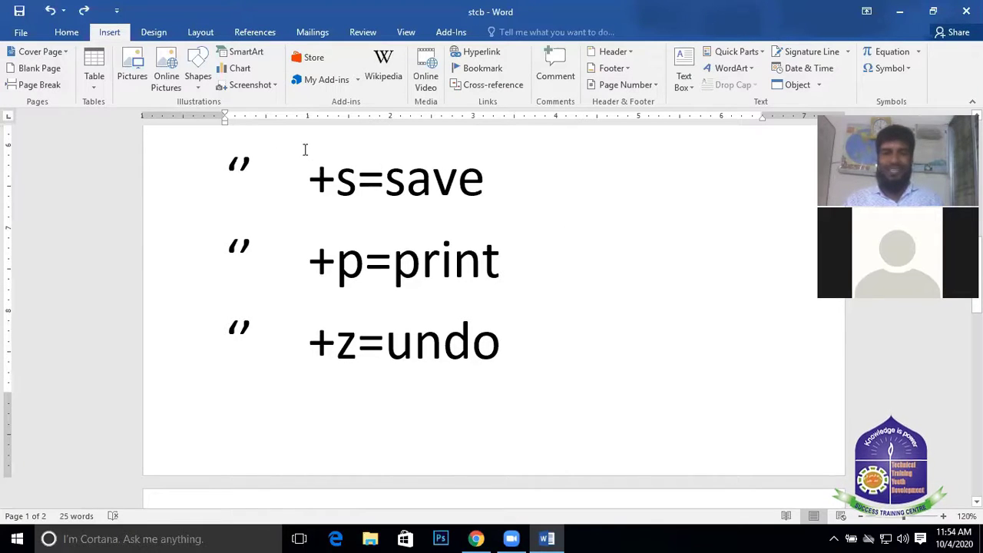
left_click_drag(336, 178, 492, 184)
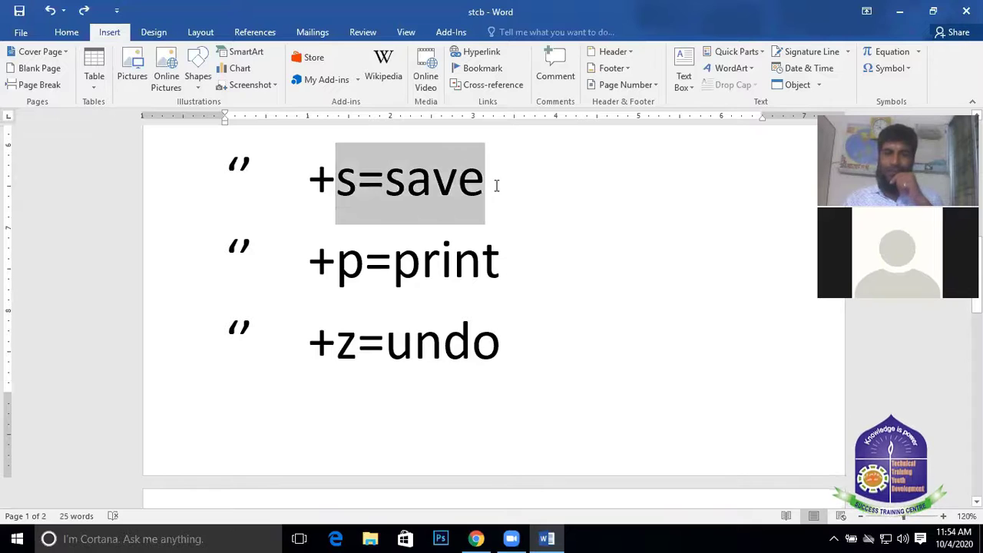
left_click(228, 173)
left_click_drag(228, 169, 511, 178)
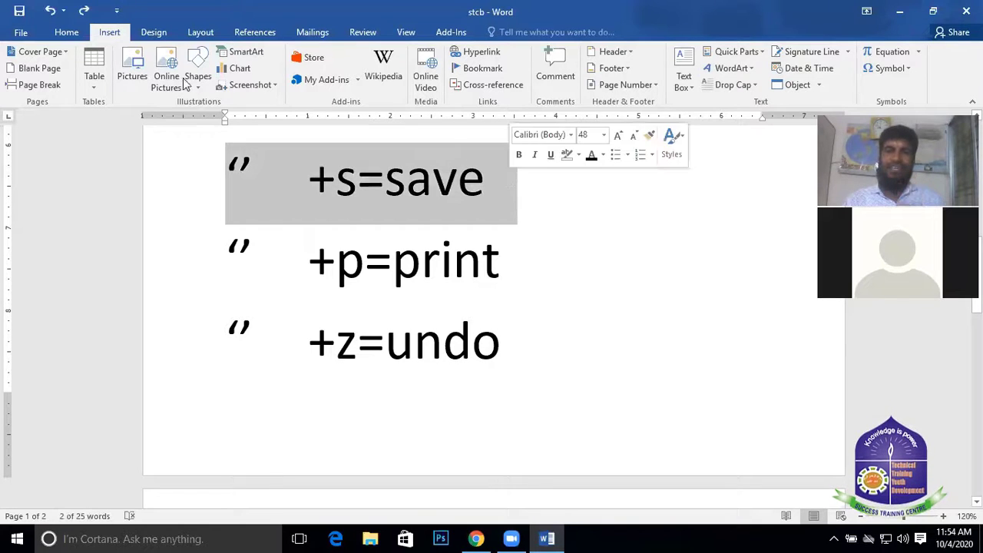
left_click(23, 34)
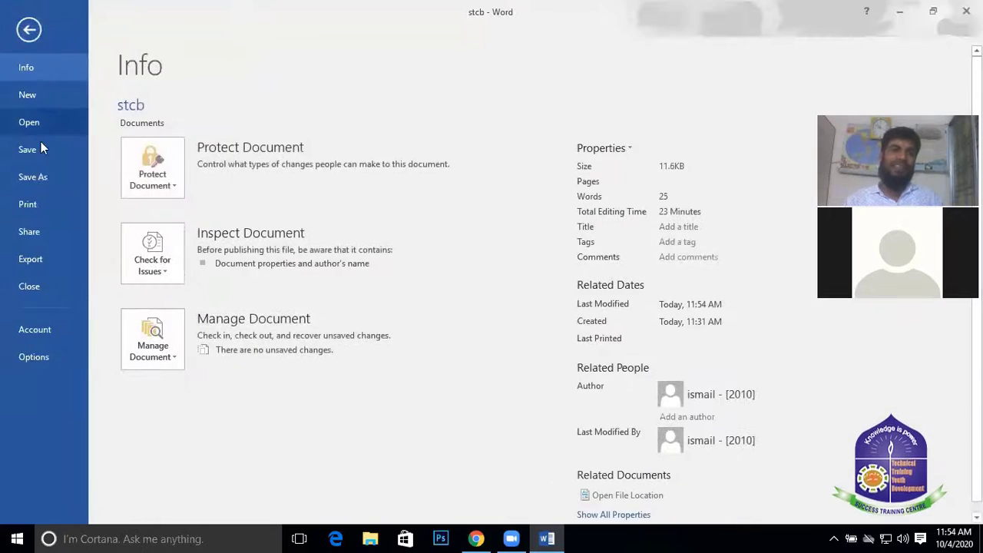
left_click(39, 153)
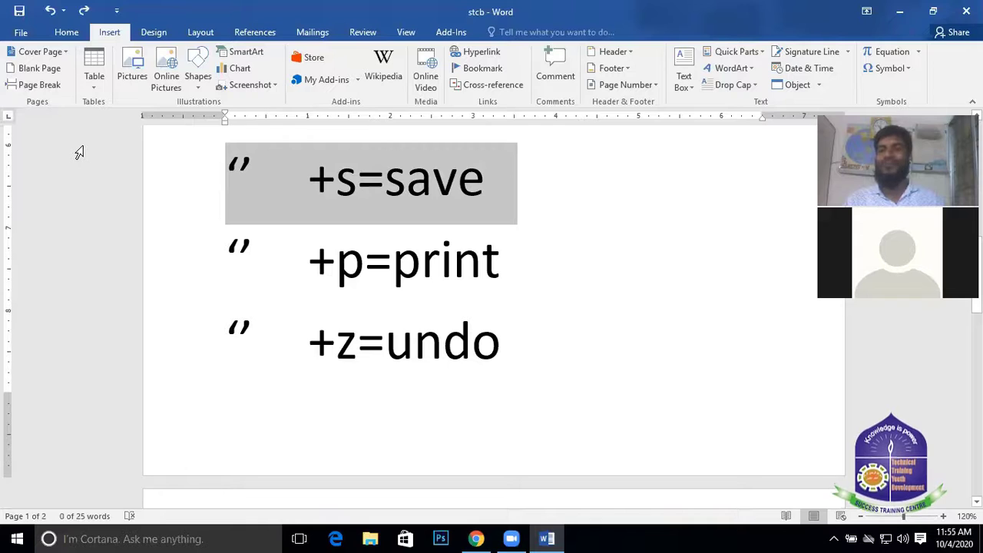
left_click(22, 33)
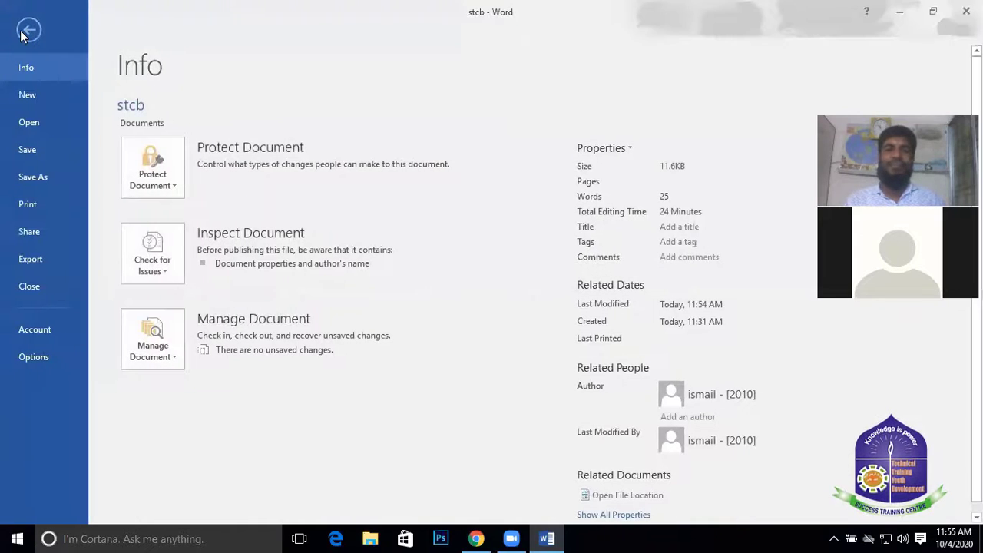
left_click(35, 180)
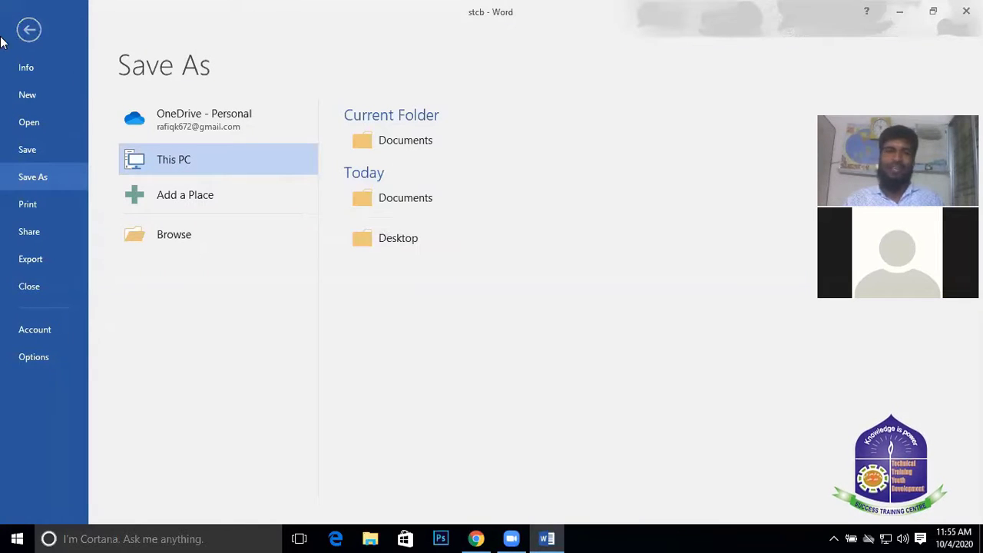
left_click(29, 30)
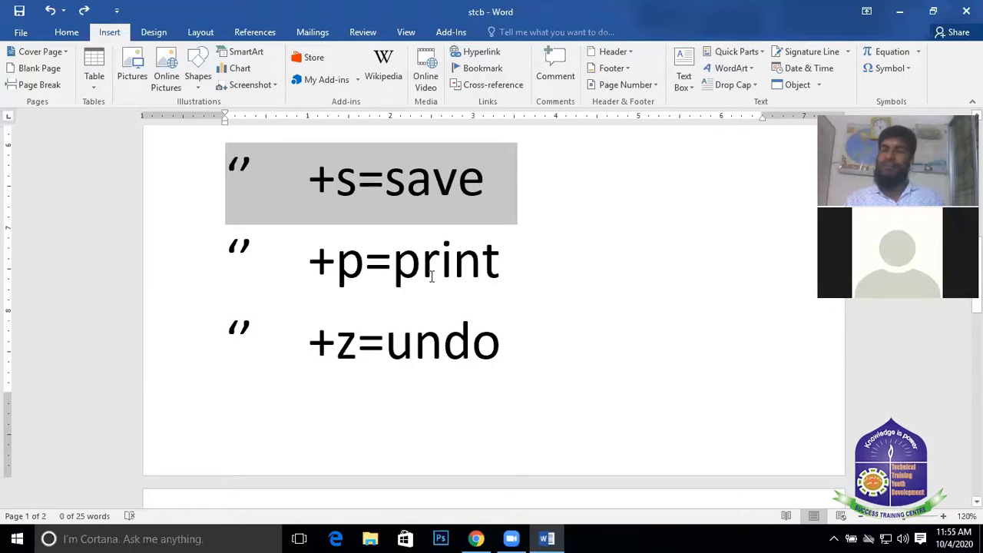
left_click(21, 31)
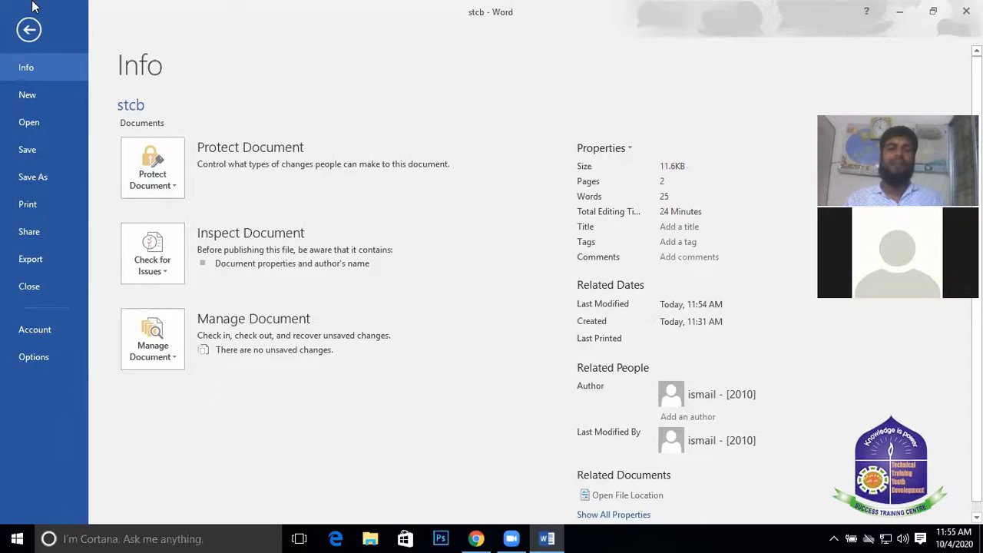
left_click(28, 30)
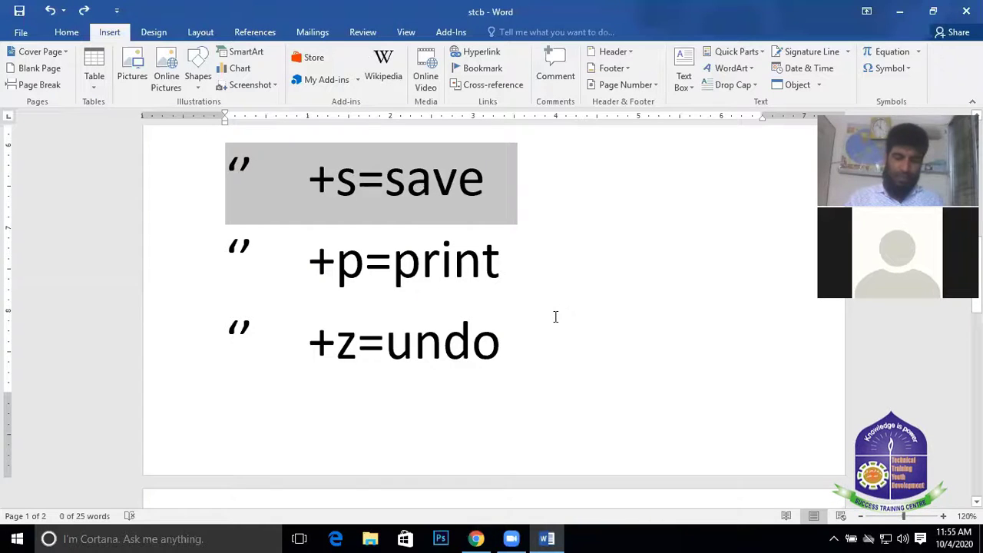
key("ctrl+p")
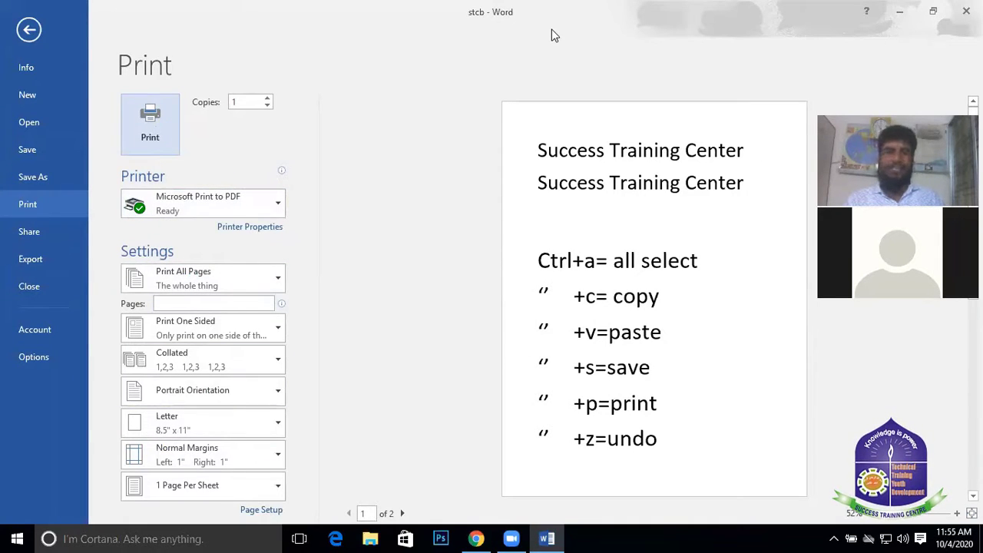
left_click(29, 29)
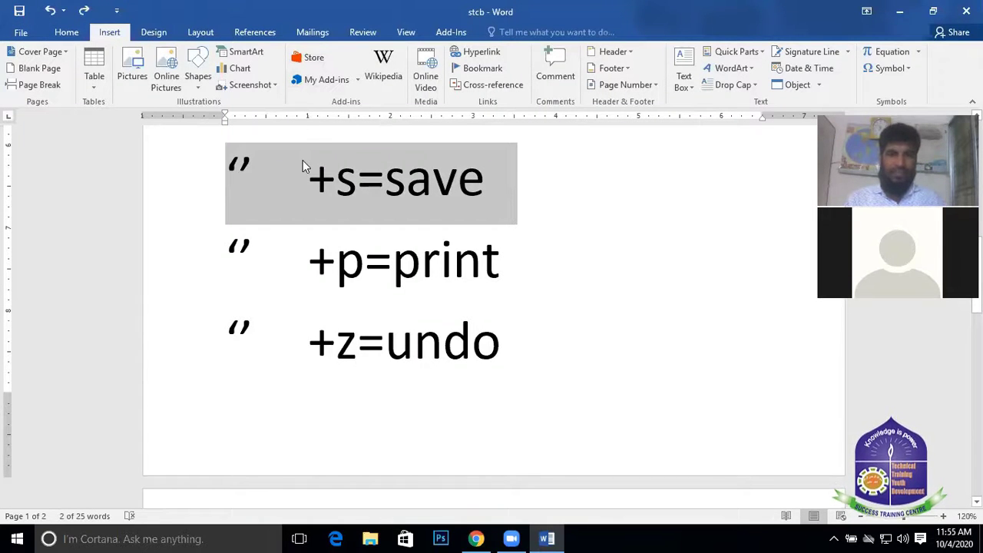
- Select a few shortcut lines, starting with +p=print, then return to the top
left_click_drag(226, 254, 340, 261)
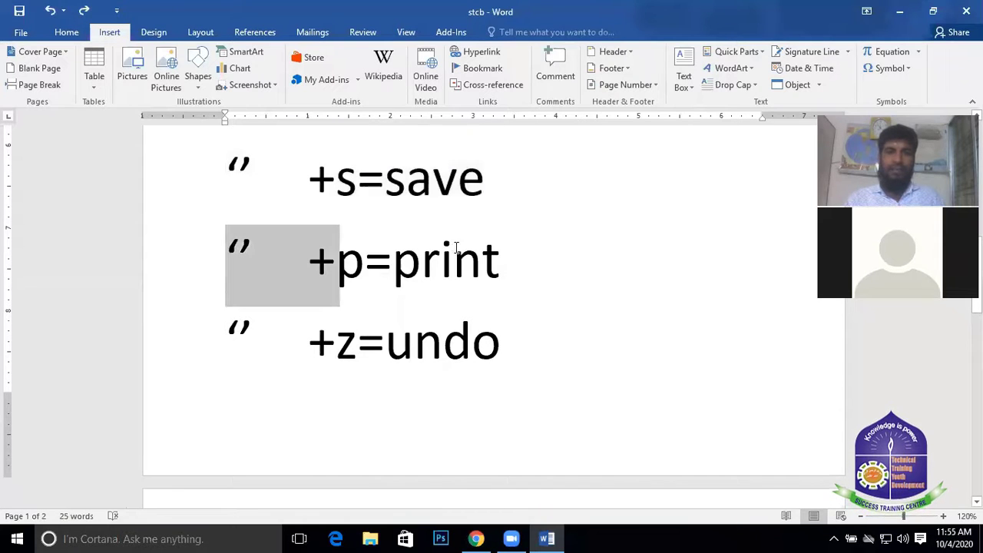
left_click_drag(456, 247, 576, 246)
scroll(220, 241, "down", 1)
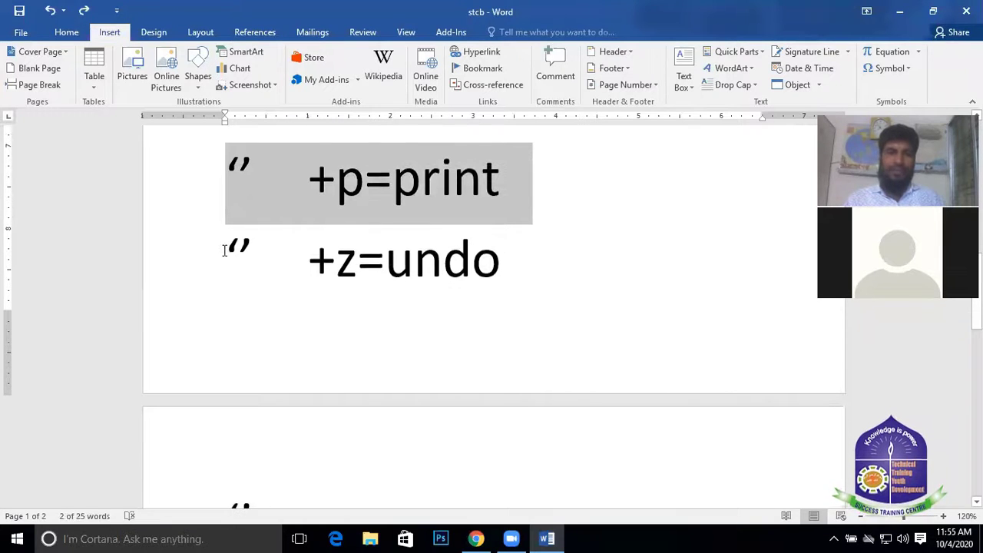
left_click_drag(224, 251, 568, 270)
scroll(527, 228, "up", 5)
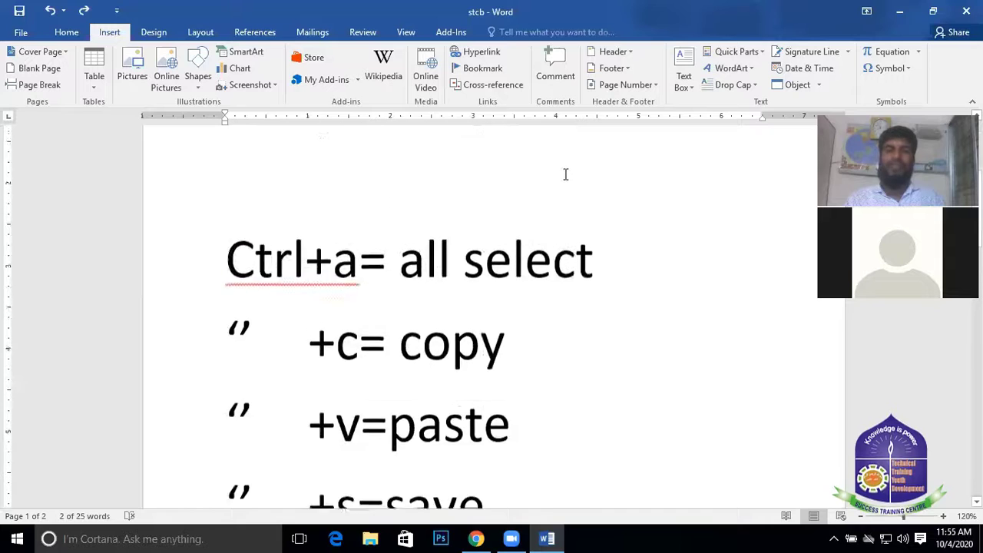
scroll(568, 176, "up", 3)
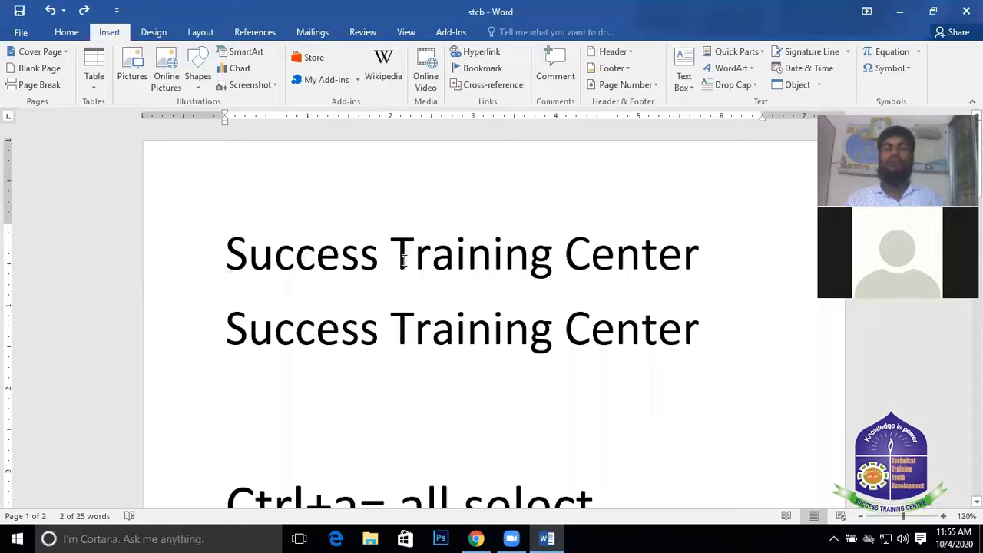
- Select all of stcb's text and delete it, then switch to Chrome
key("ctrl+a")
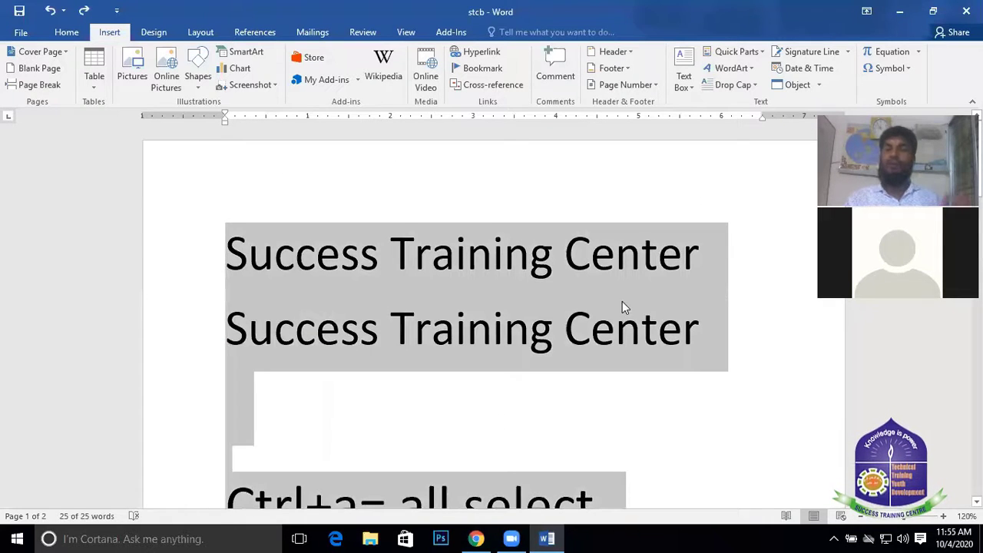
key("Delete")
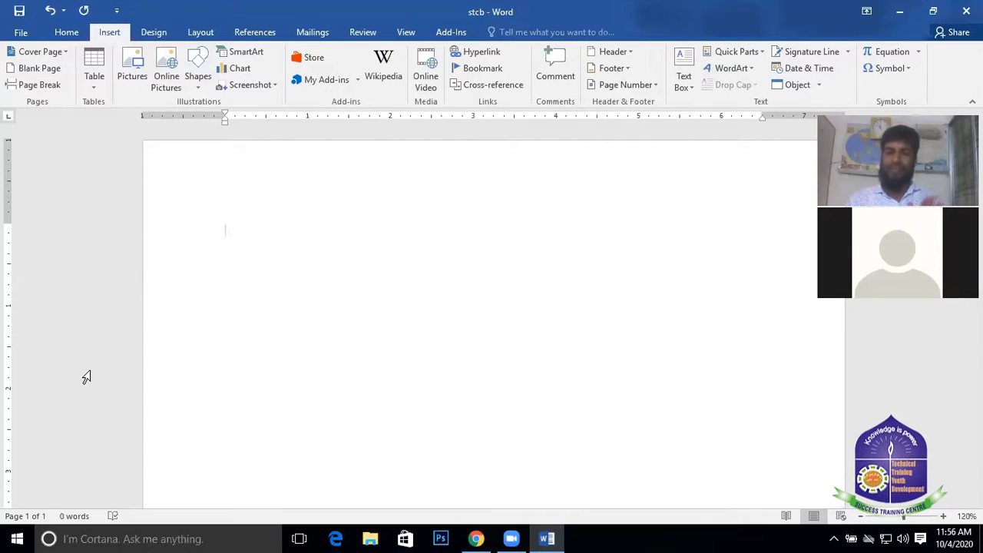
left_click(476, 539)
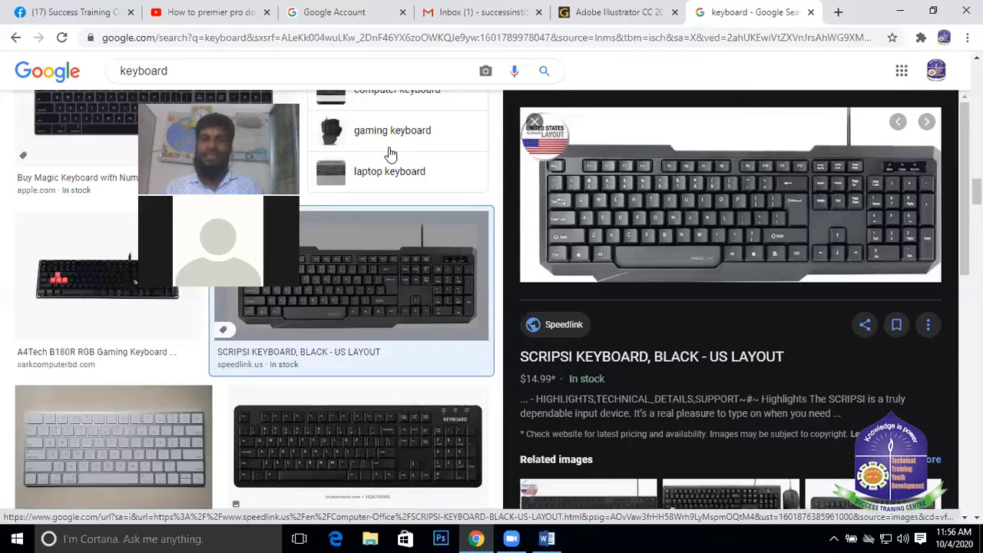
- Switch from Chrome back to the empty stcb document in Word
key("alt+Tab")
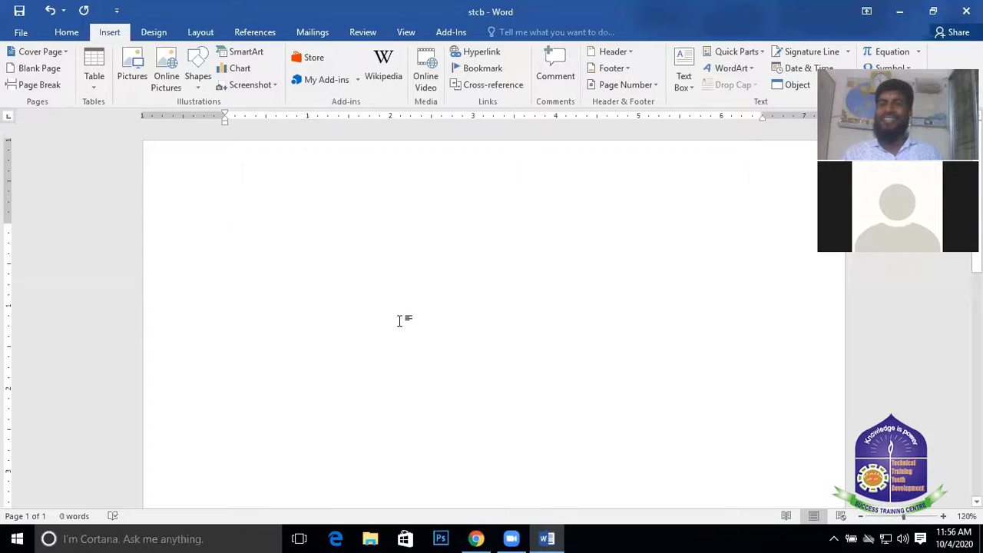
- Return to Word and scroll through the still-blank stcb page
key("alt+Tab")
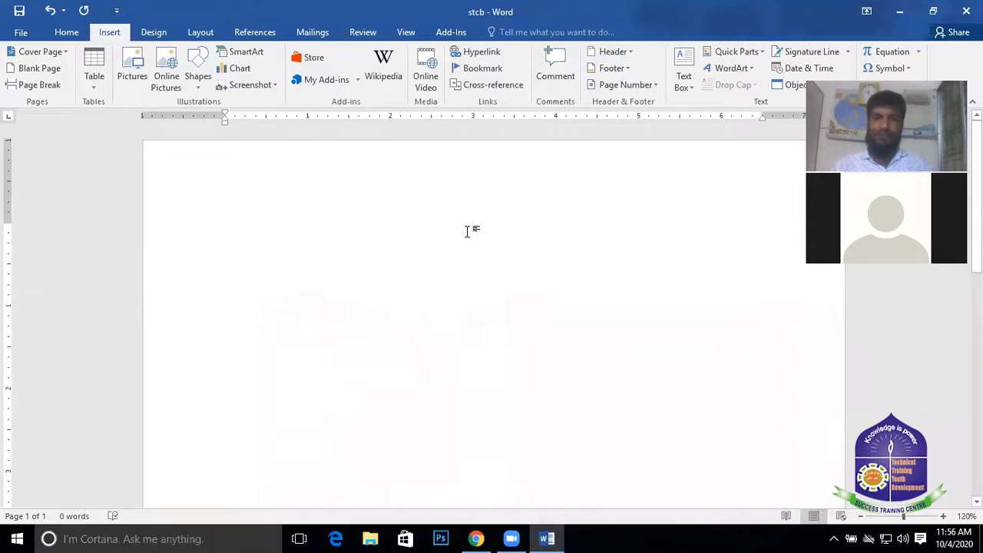
scroll(466, 292, "down", 1)
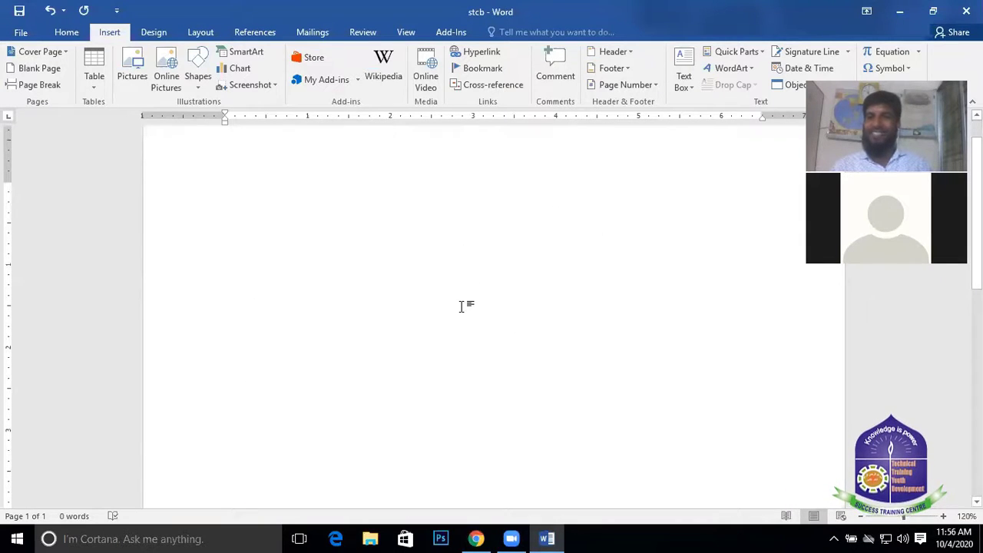
scroll(465, 276, "down", 10)
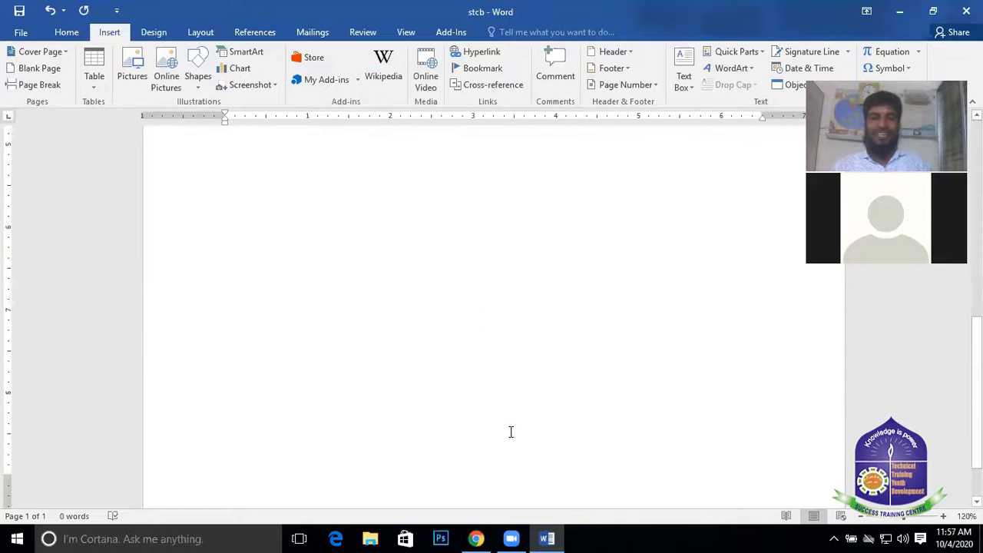
scroll(430, 307, "up", 8)
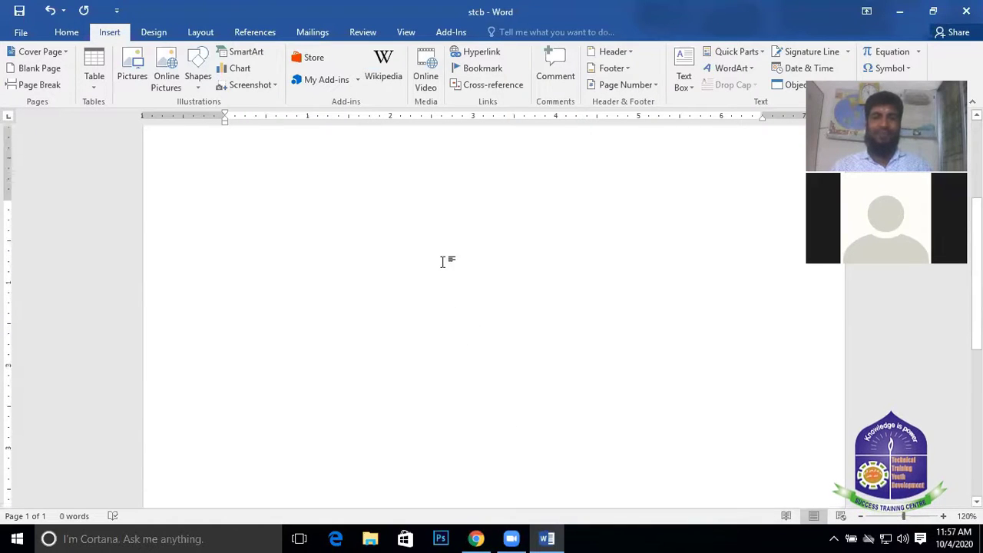
scroll(468, 238, "up", 2)
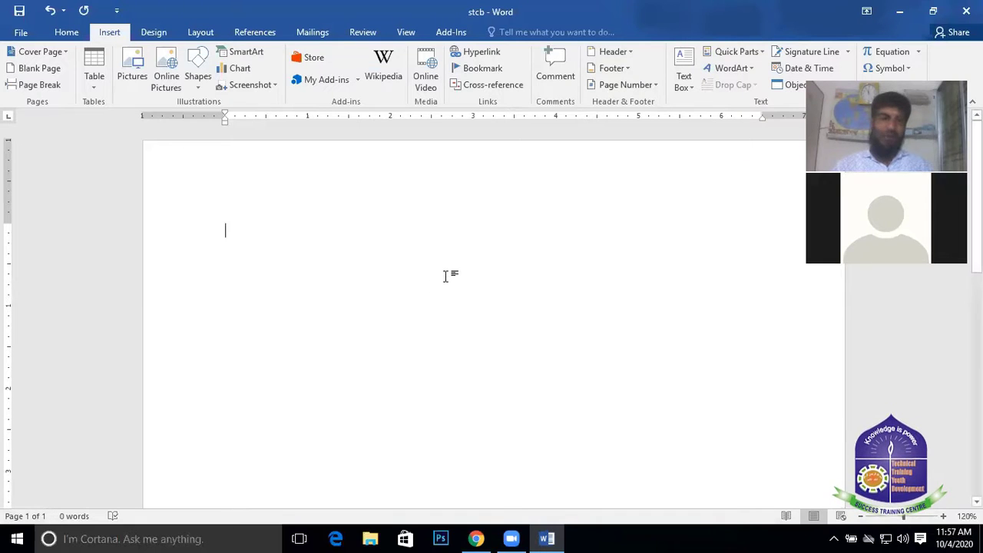
- Undo the deletion to restore stcb's text, then select all of it
key("ctrl+z")
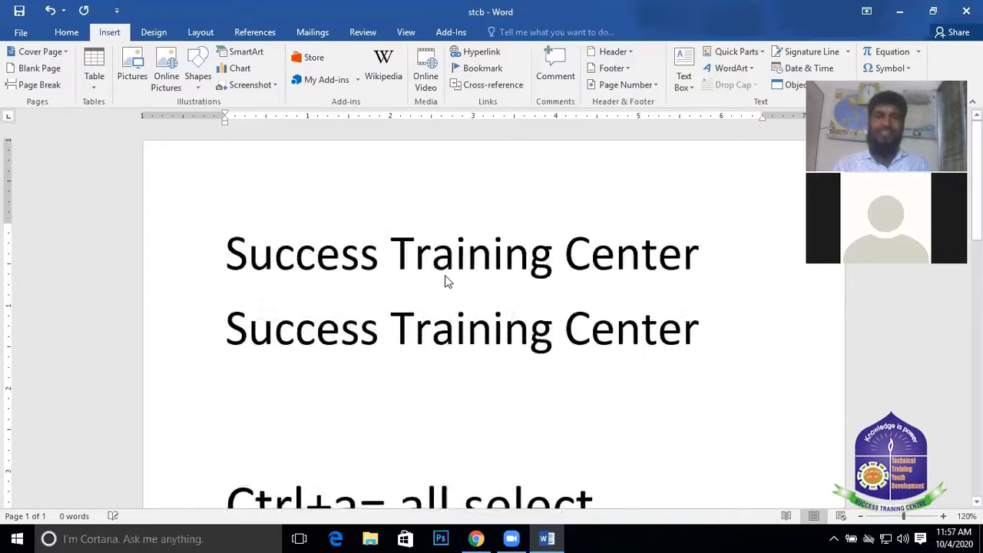
key("ctrl+a")
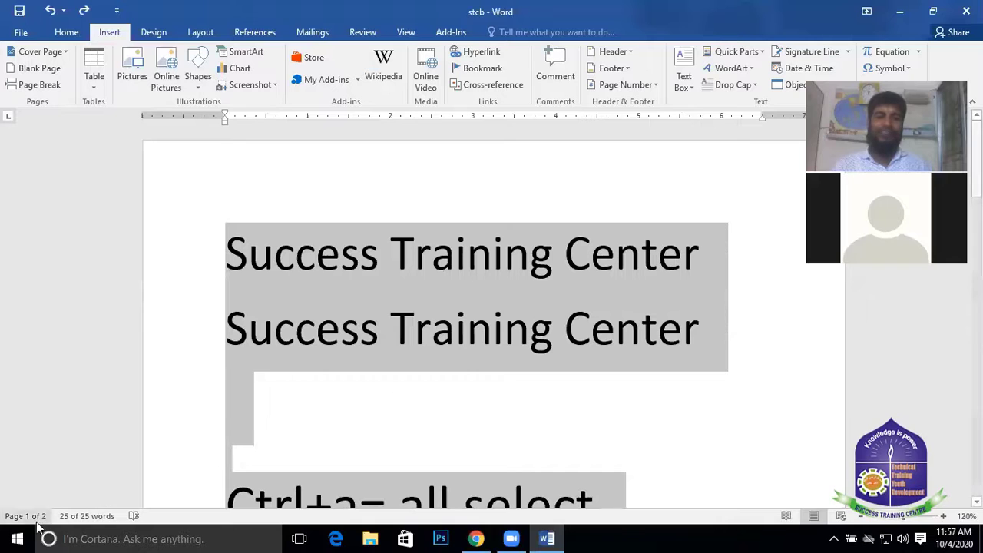
scroll(384, 345, "down", 3)
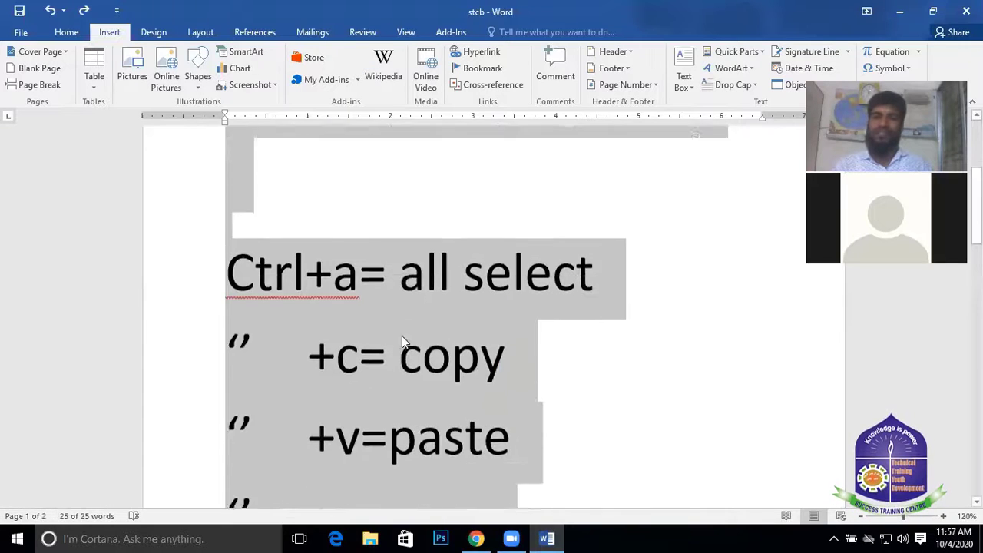
scroll(402, 335, "down", 3)
scroll(460, 335, "down", 3)
scroll(547, 334, "down", 3)
- Delete all the selected text, leaving stcb at 0 words
scroll(553, 338, "down", 3)
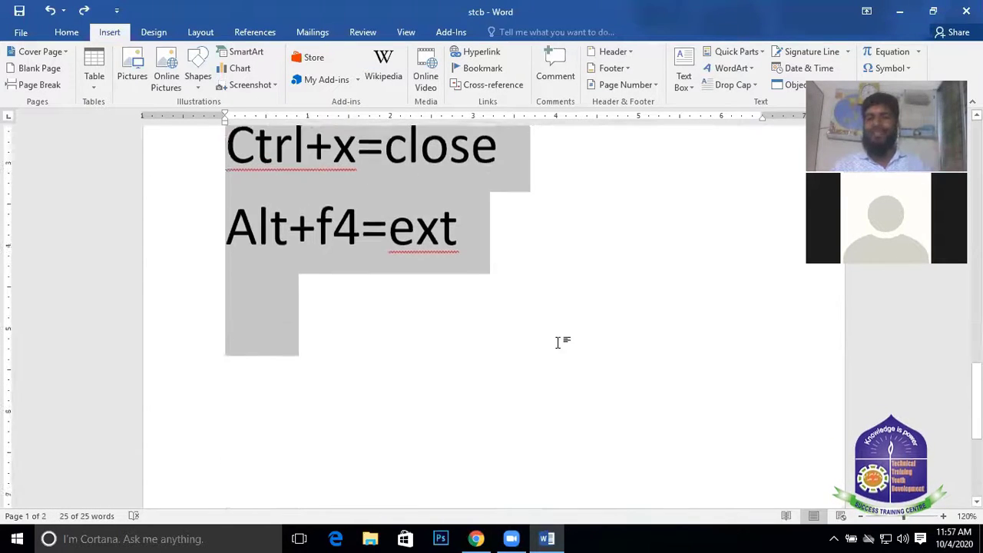
scroll(560, 340, "up", 3)
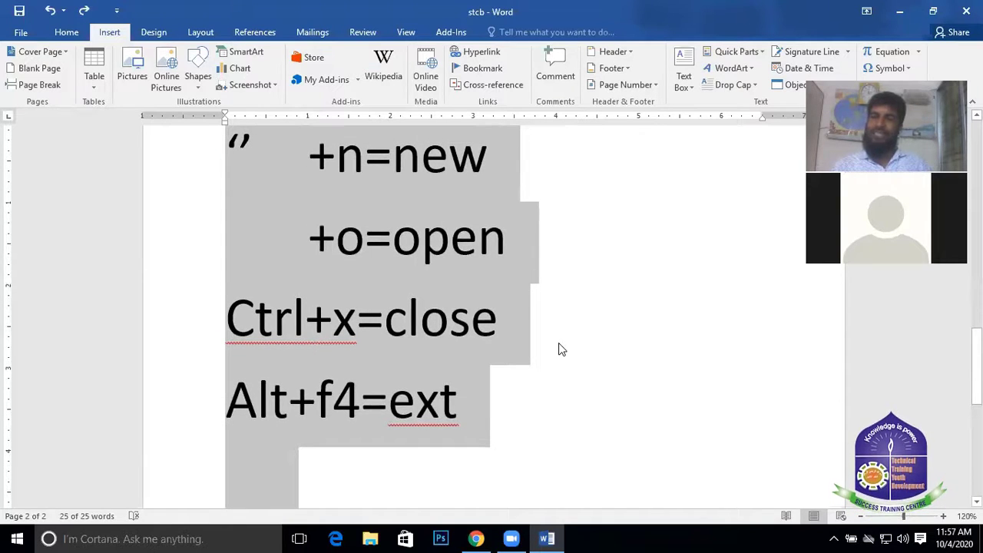
scroll(560, 348, "up", 5)
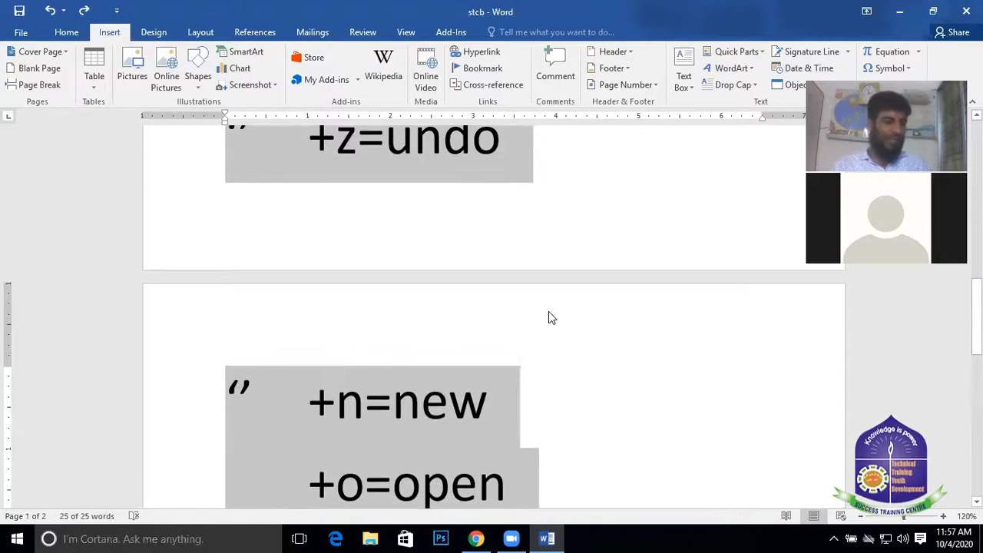
scroll(336, 288, "up", 3)
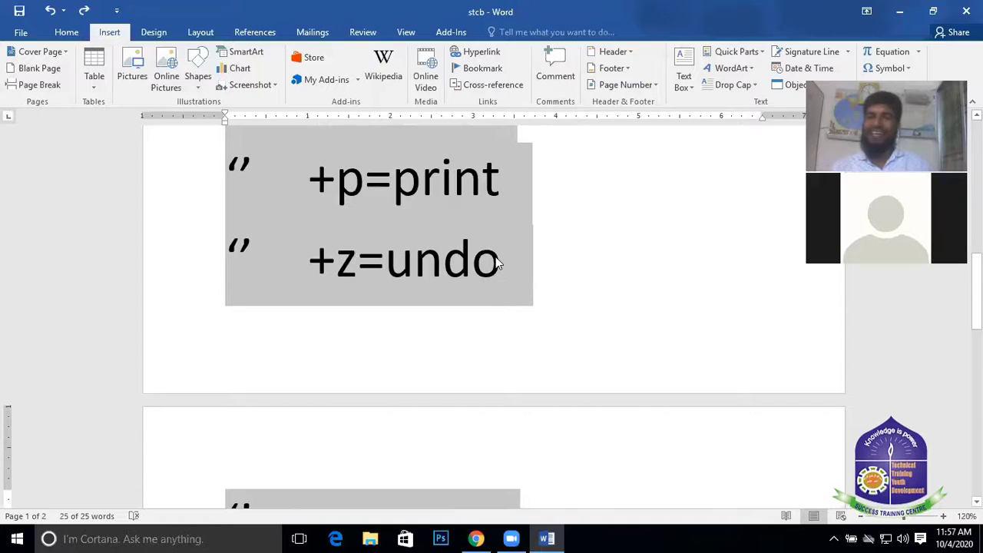
scroll(460, 287, "down", 2)
scroll(460, 290, "down", 2)
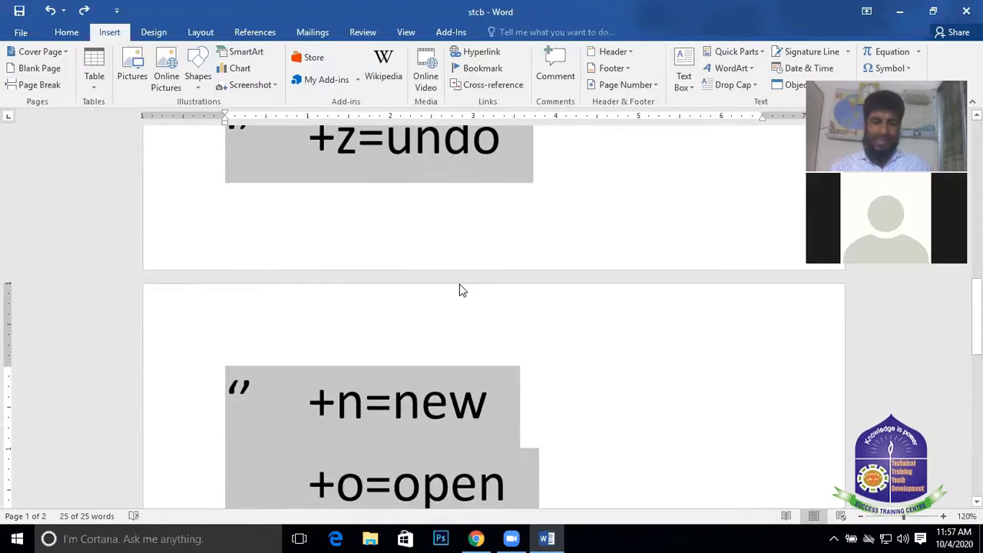
key("Delete")
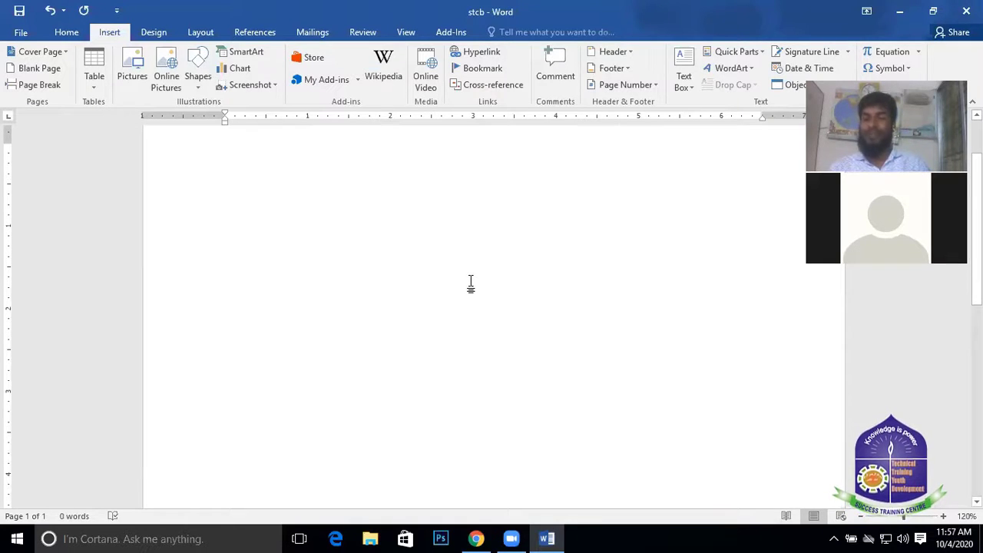
- Undo the deletion to bring back stcb's 25 words, then deselect the text
key("ctrl+z")
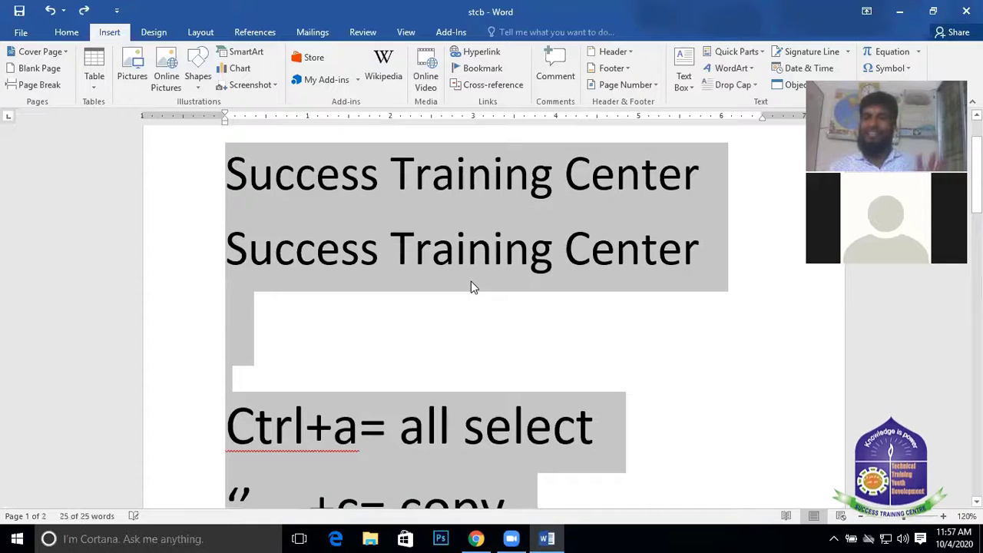
left_click(471, 252)
scroll(471, 257, "down", 4)
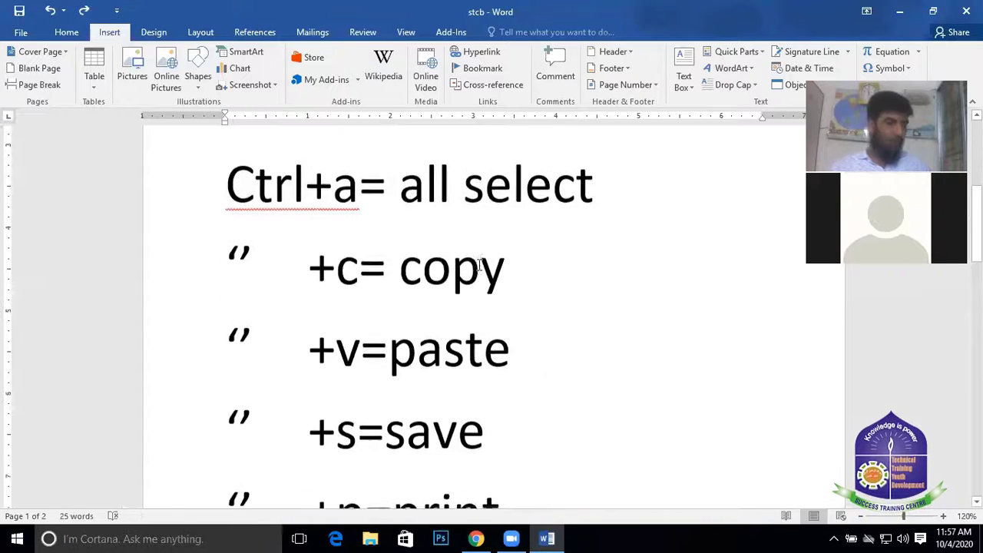
scroll(473, 261, "down", 3)
scroll(474, 266, "down", 2)
scroll(476, 266, "down", 3)
scroll(453, 274, "down", 1)
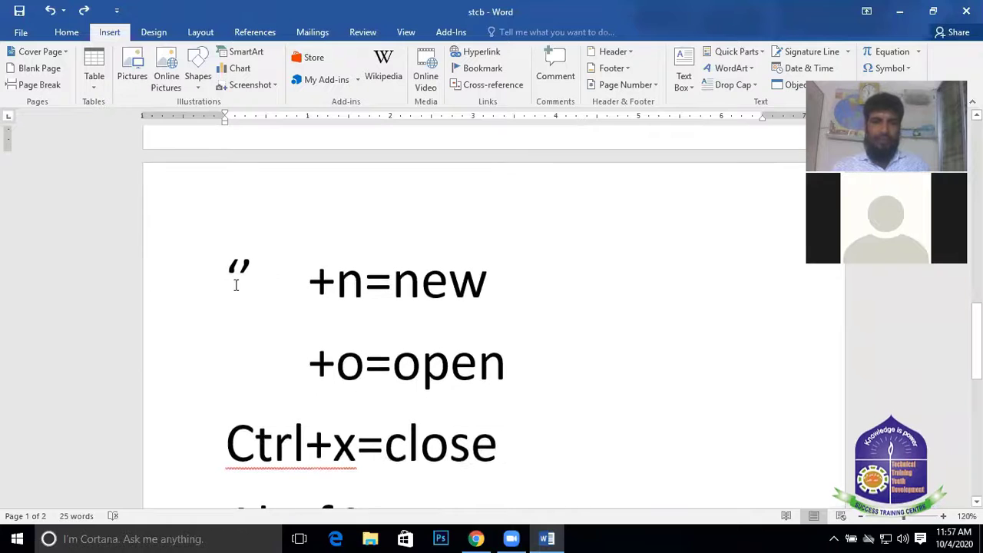
- Create a new blank document, Document2, with Ctrl+N
scroll(453, 291, "up", 1)
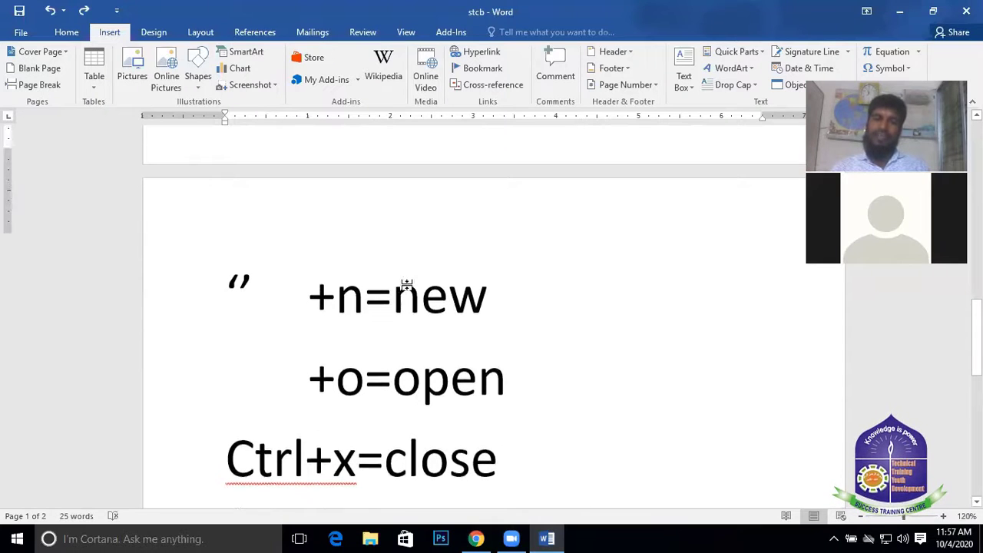
scroll(407, 285, "up", 2)
scroll(410, 327, "up", 2)
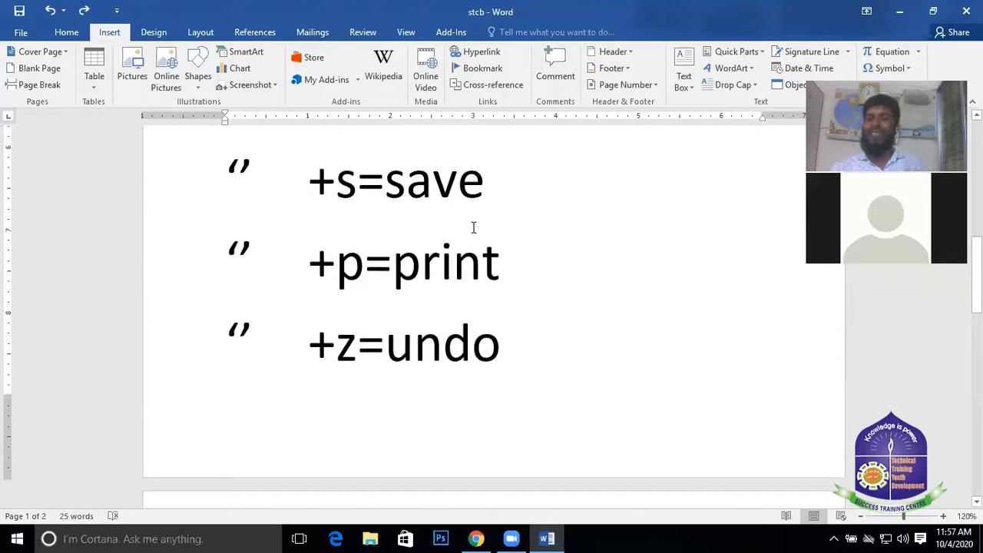
scroll(400, 239, "down", 2)
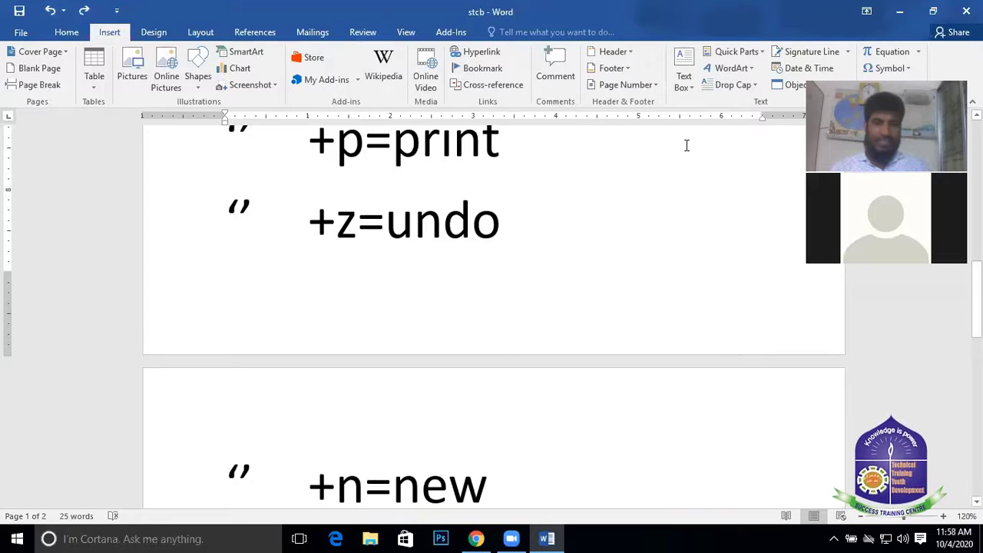
scroll(243, 355, "down", 3)
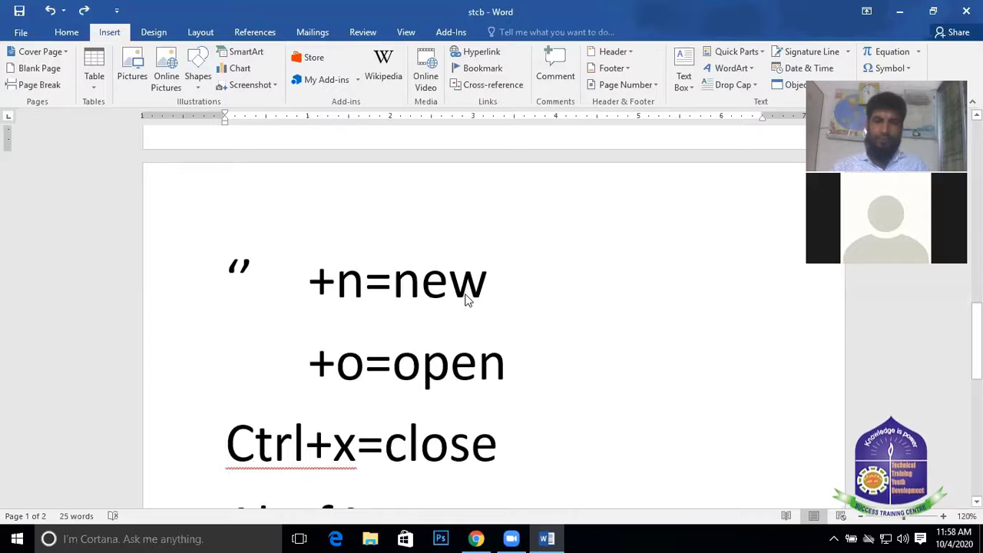
key("ctrl+n")
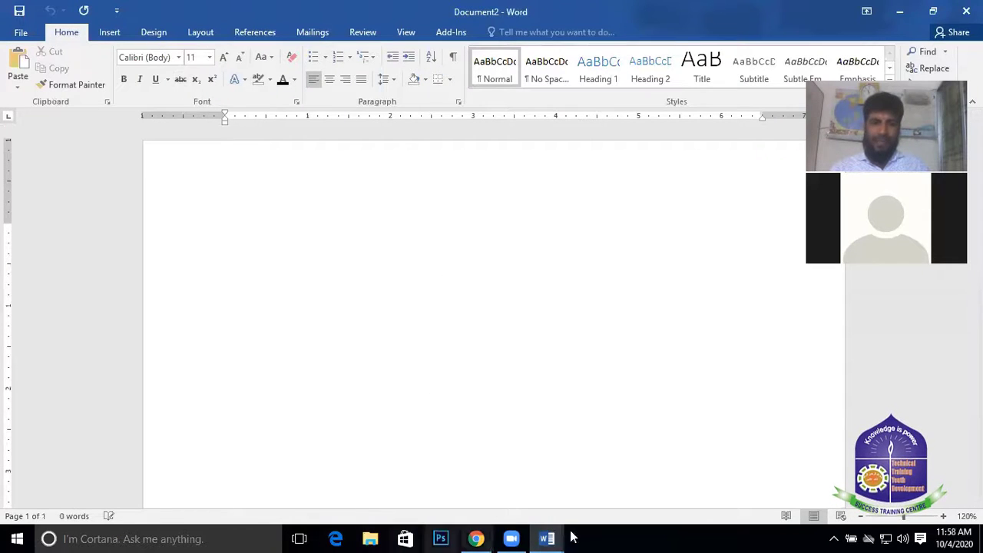
- Switch between stcb and Document2 from the taskbar, then close Document2
mouse_move(548, 537)
left_click(475, 494)
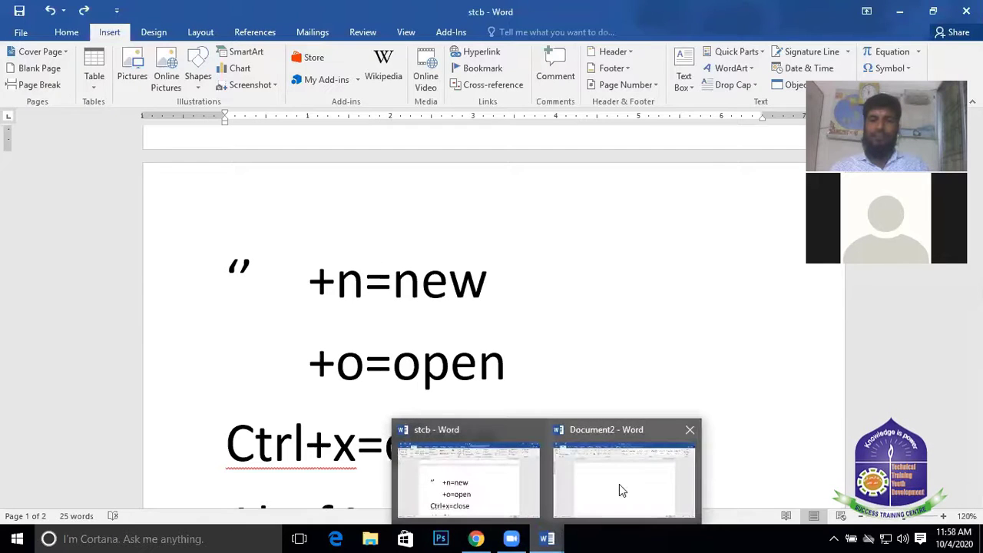
left_click(619, 484)
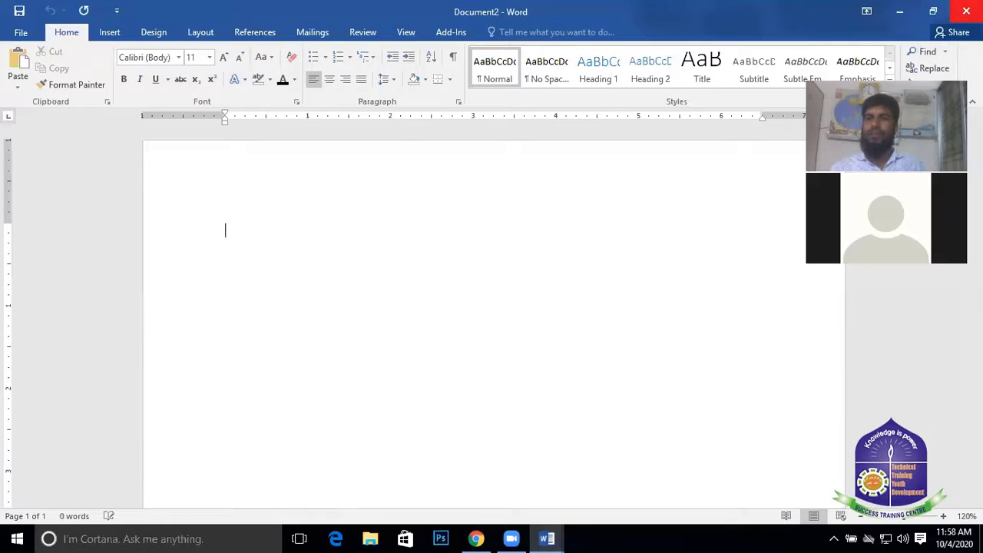
left_click(967, 11)
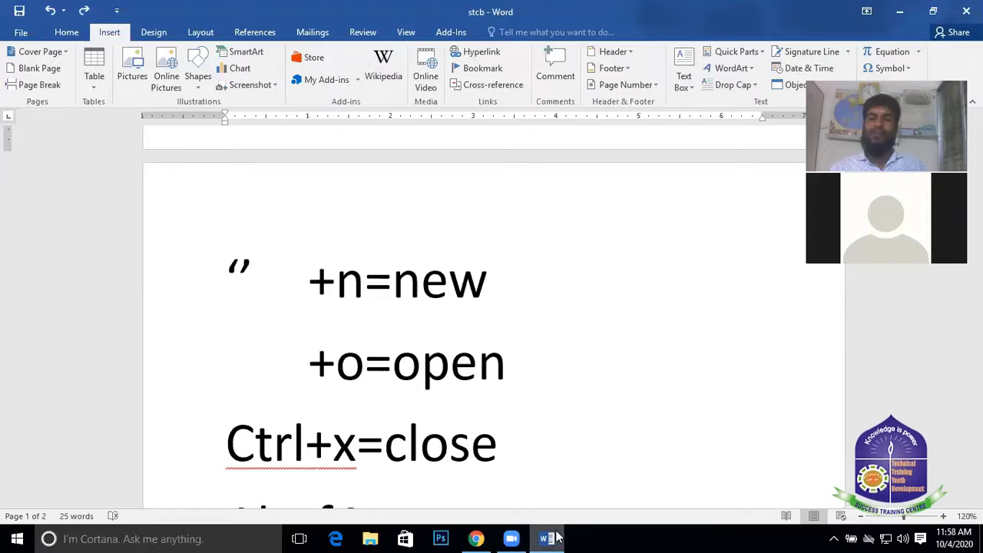
mouse_move(557, 537)
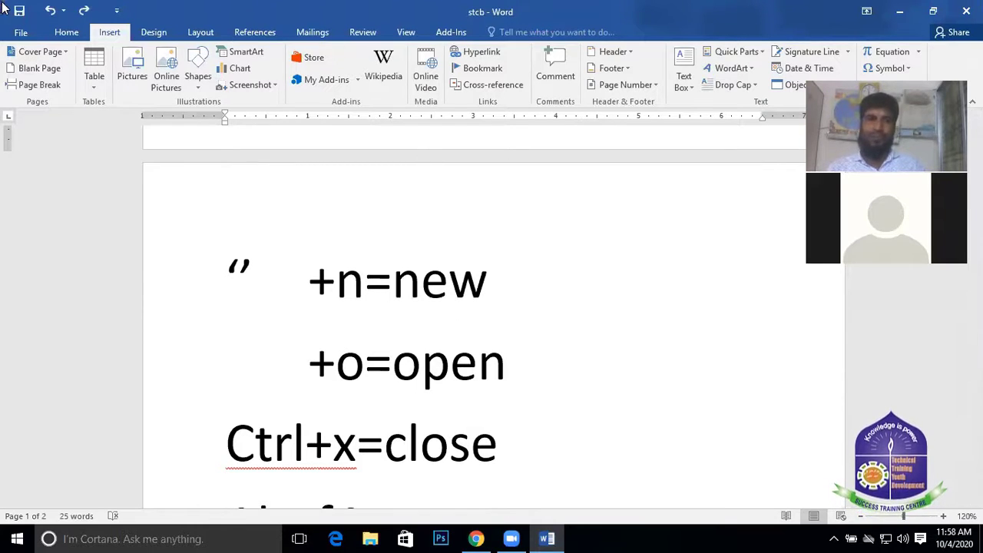
left_click(18, 32)
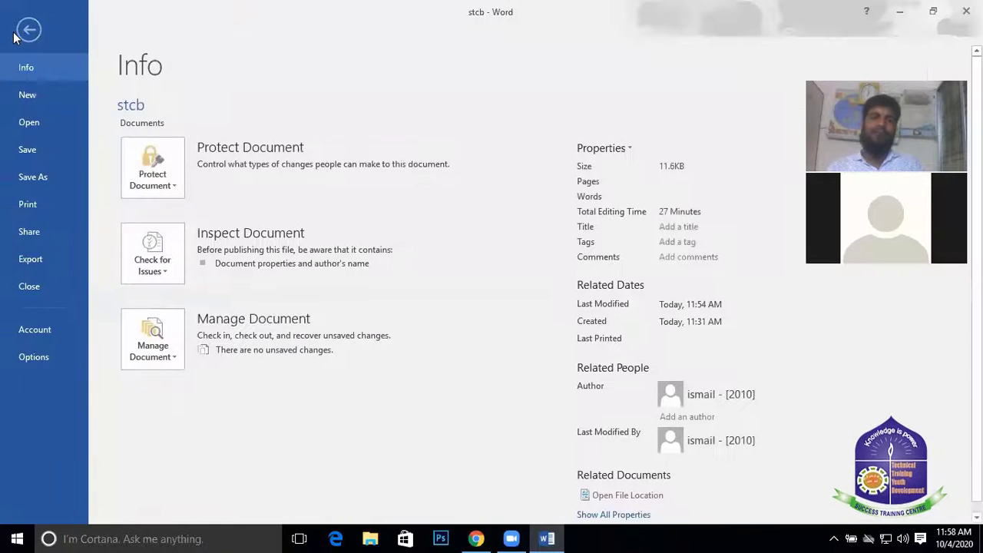
left_click(31, 95)
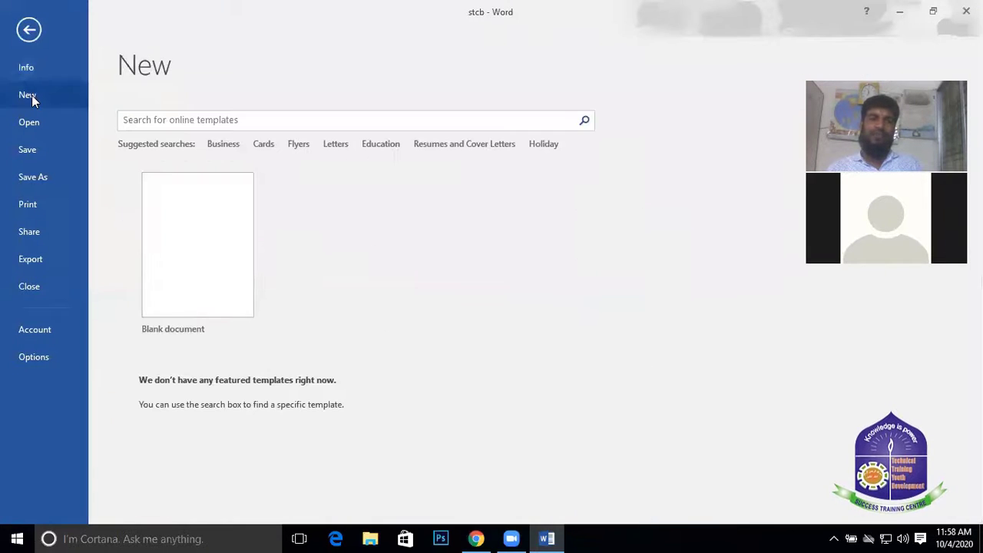
left_click(192, 266)
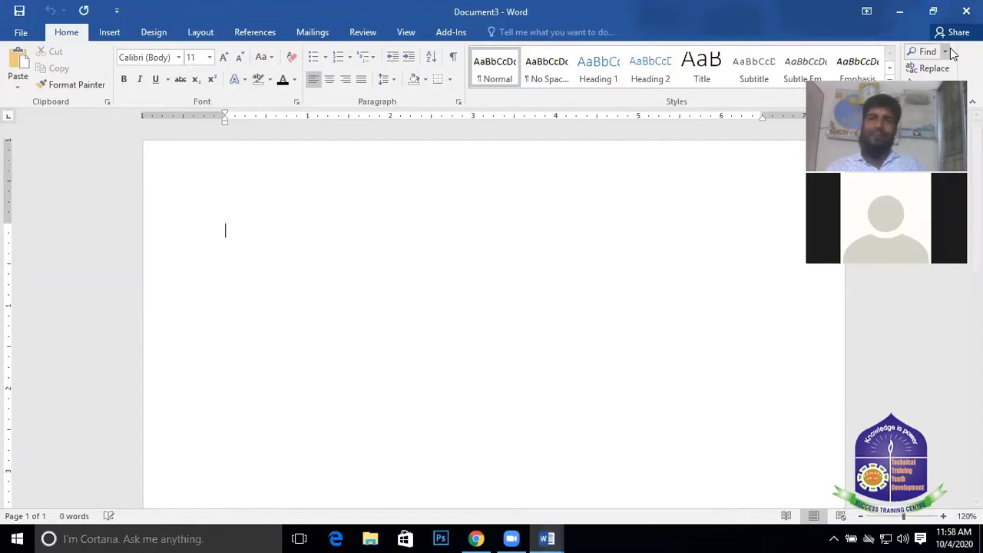
scroll(503, 307, "down", 3)
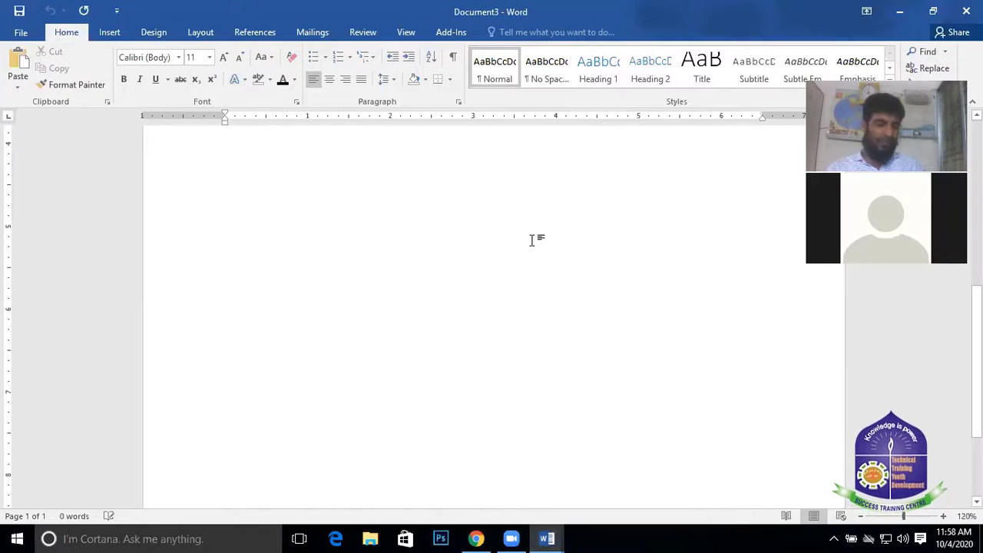
key("alt")
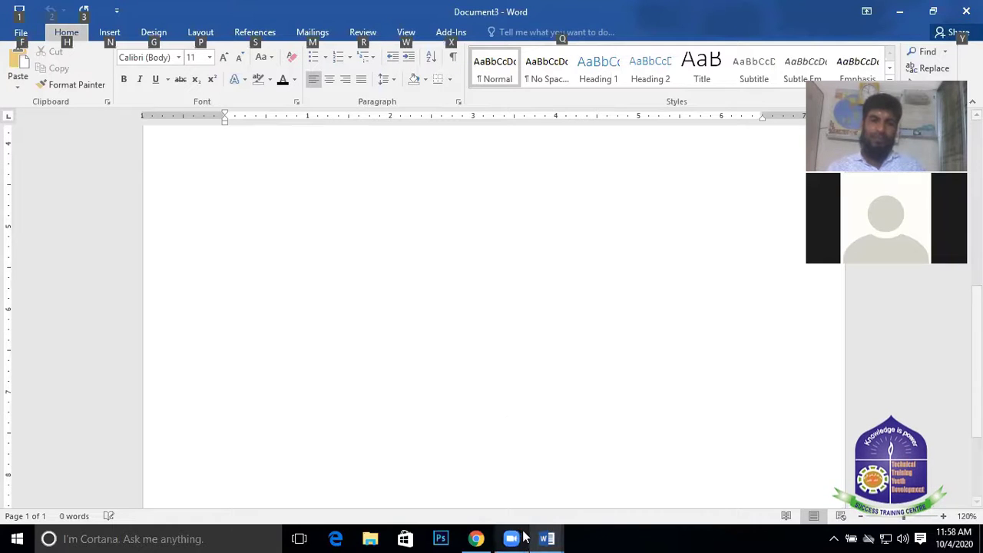
- Bring stcb forward, briefly show blank Document3, then return to stcb
left_click(444, 453)
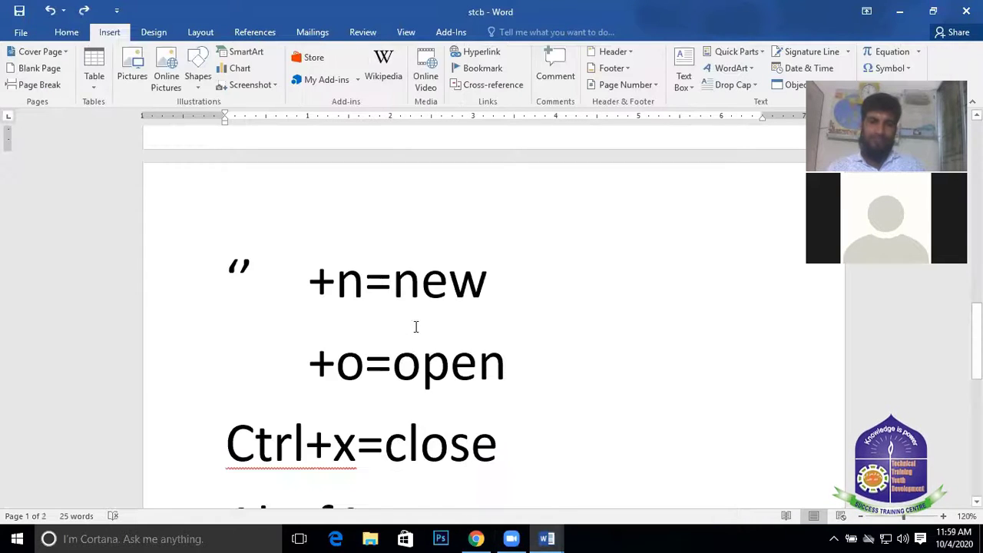
scroll(417, 325, "down", 3)
scroll(334, 296, "down", 4)
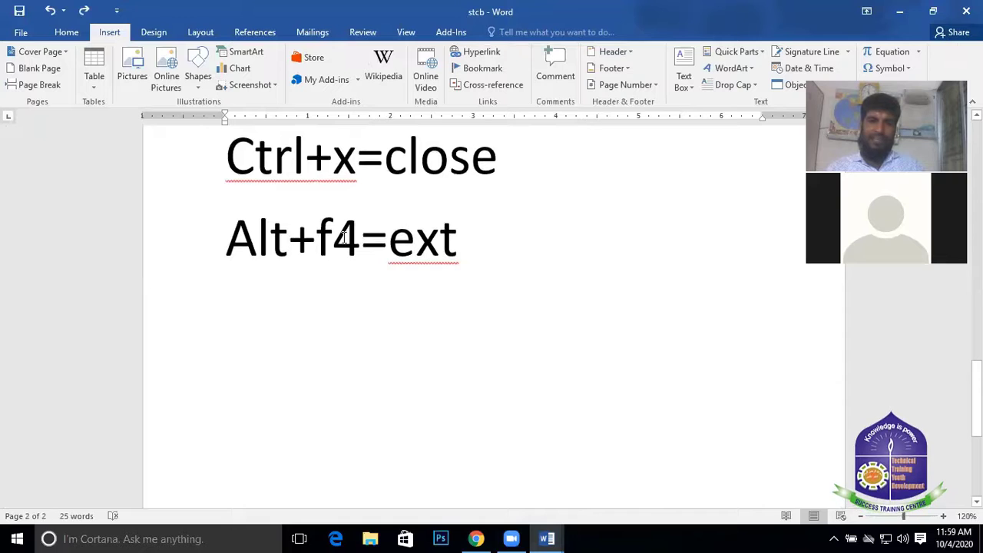
scroll(407, 280, "up", 3)
scroll(531, 272, "up", 2)
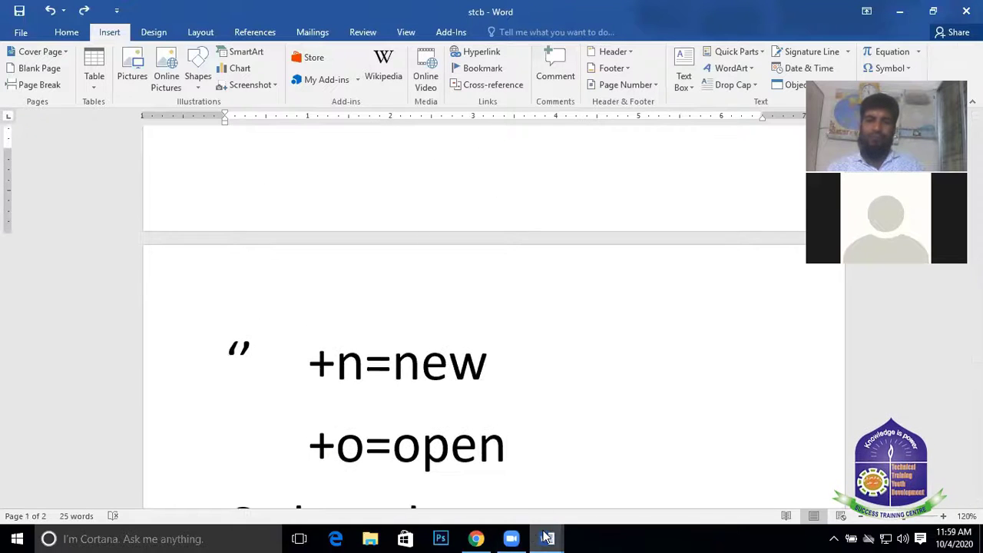
mouse_move(546, 539)
left_click(623, 480)
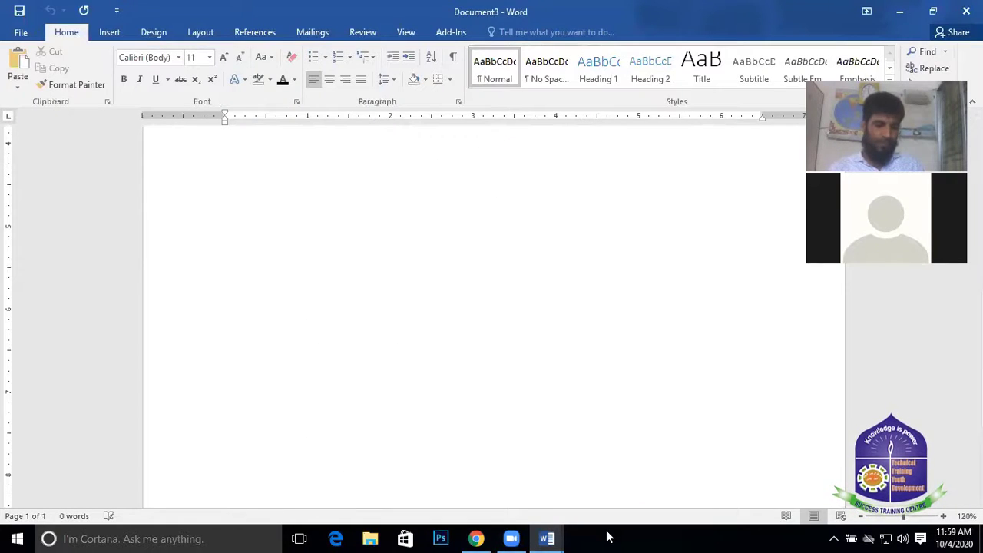
key("alt+Tab")
- Review the shortcut list down to +n=new and place the caret before +o=open
scroll(459, 376, "down", 5)
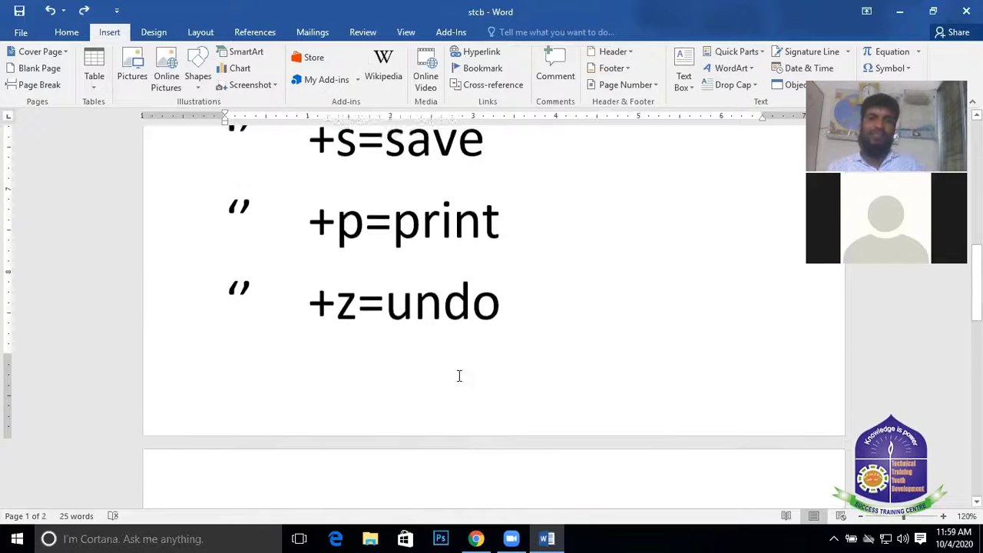
scroll(459, 376, "up", 5)
scroll(450, 314, "up", 2)
scroll(533, 437, "down", 3)
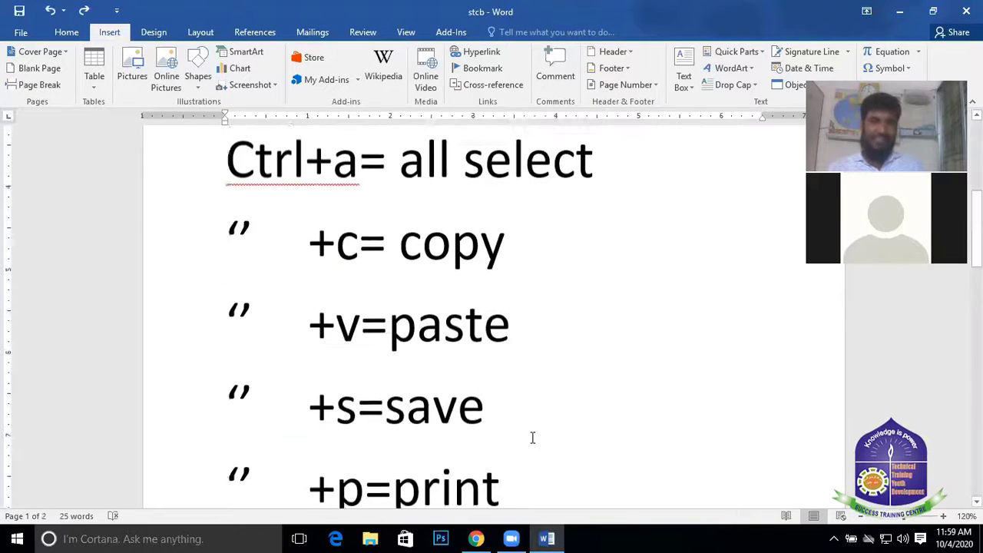
scroll(533, 437, "down", 3)
scroll(522, 413, "down", 1)
scroll(438, 364, "down", 2)
scroll(379, 432, "down", 1)
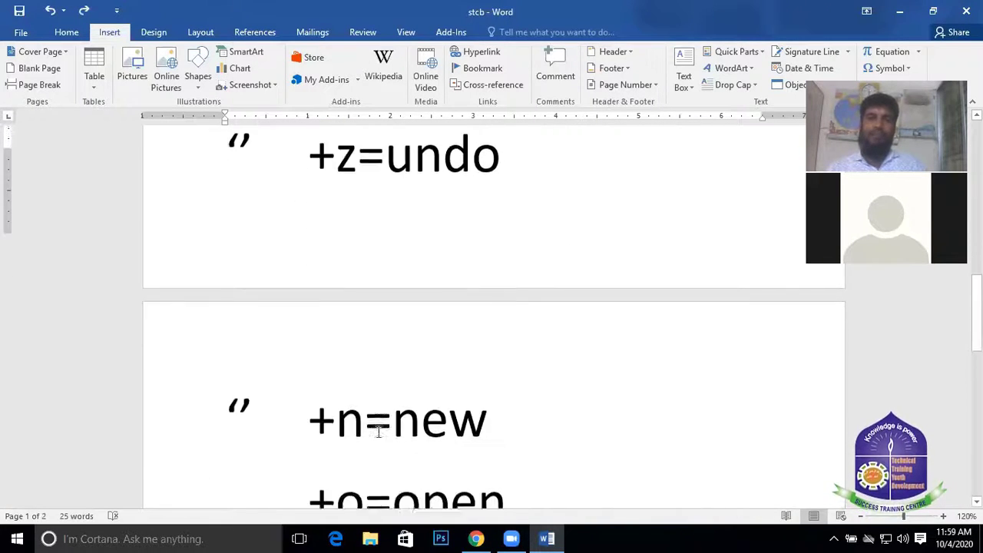
scroll(307, 352, "down", 2)
left_click_drag(237, 320, 560, 334)
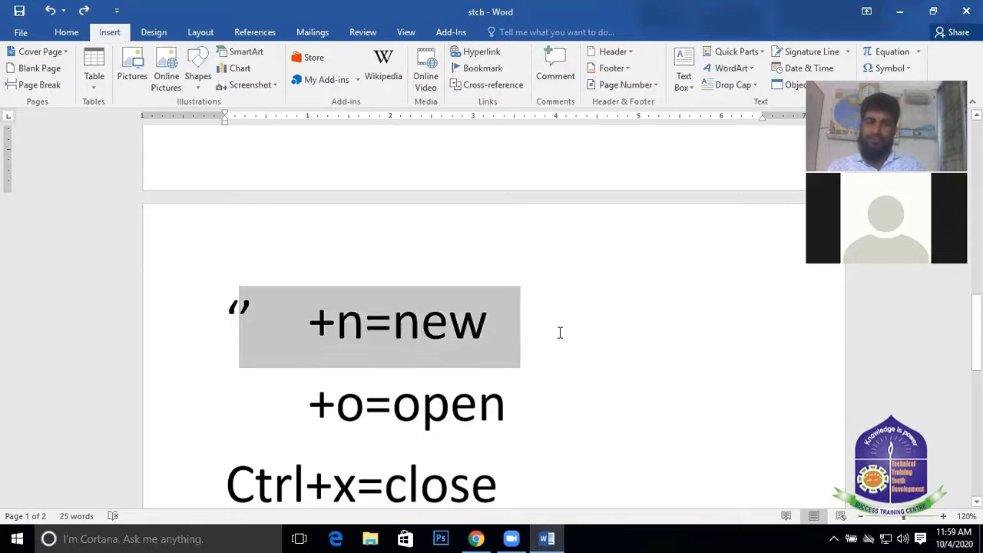
left_click(603, 393)
left_click(310, 406)
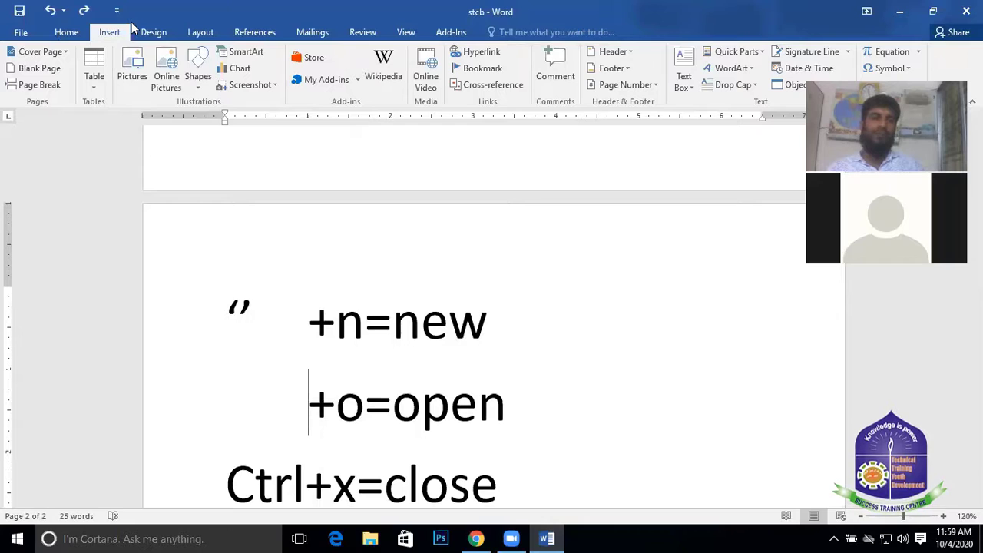
- Close stcb and open Documento from the recent documents list
key("alt+f")
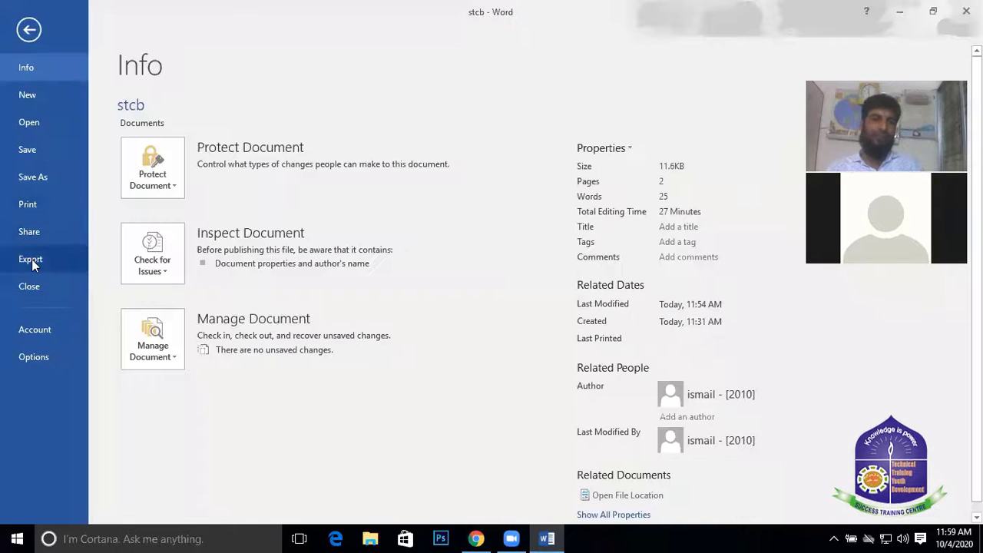
left_click(43, 285)
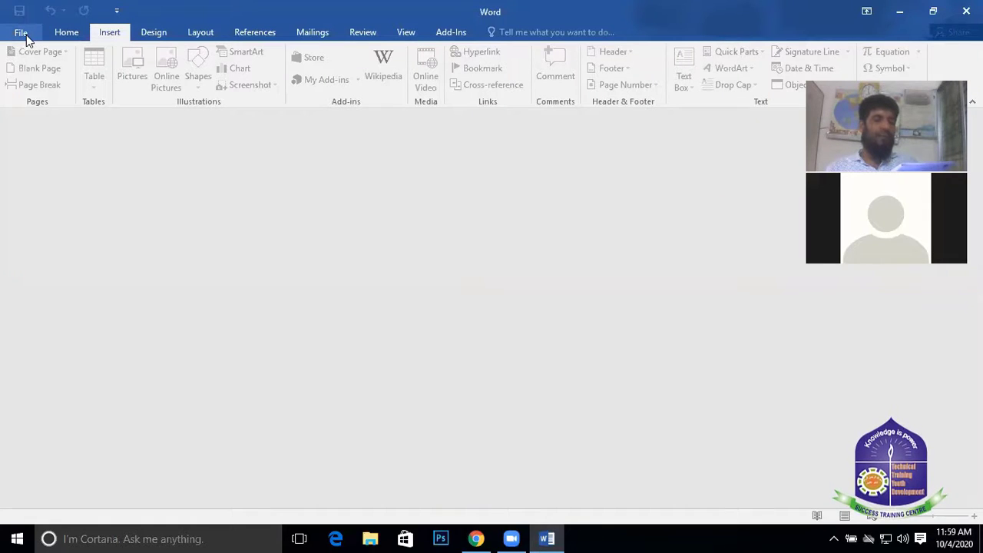
left_click(27, 35)
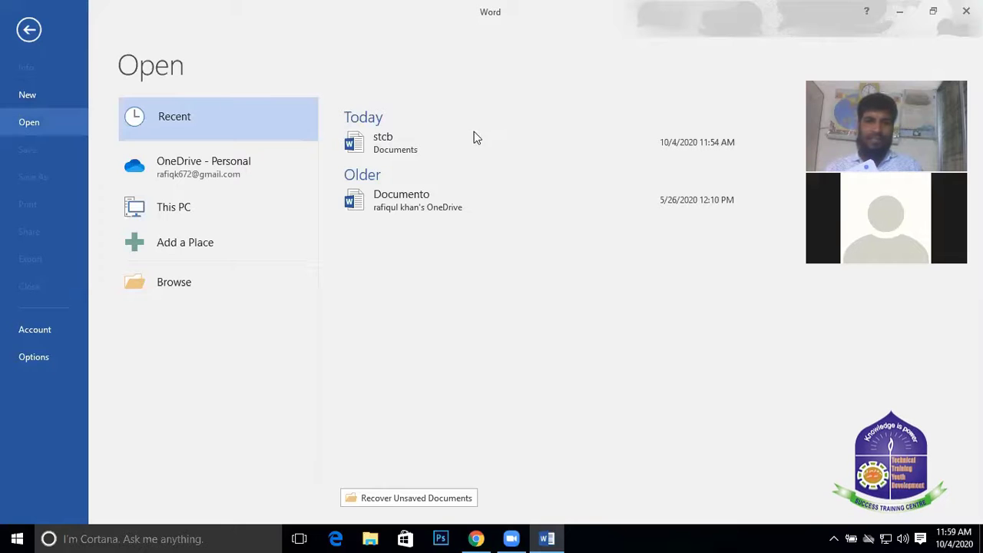
left_click(416, 199)
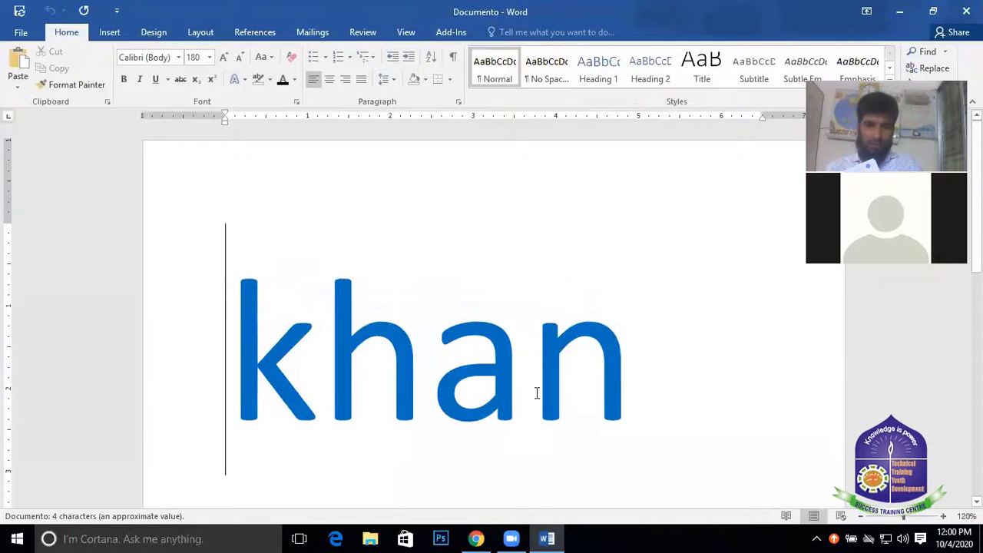
- Reopen stcb from the Recent list while Documento remains open
left_click(21, 32)
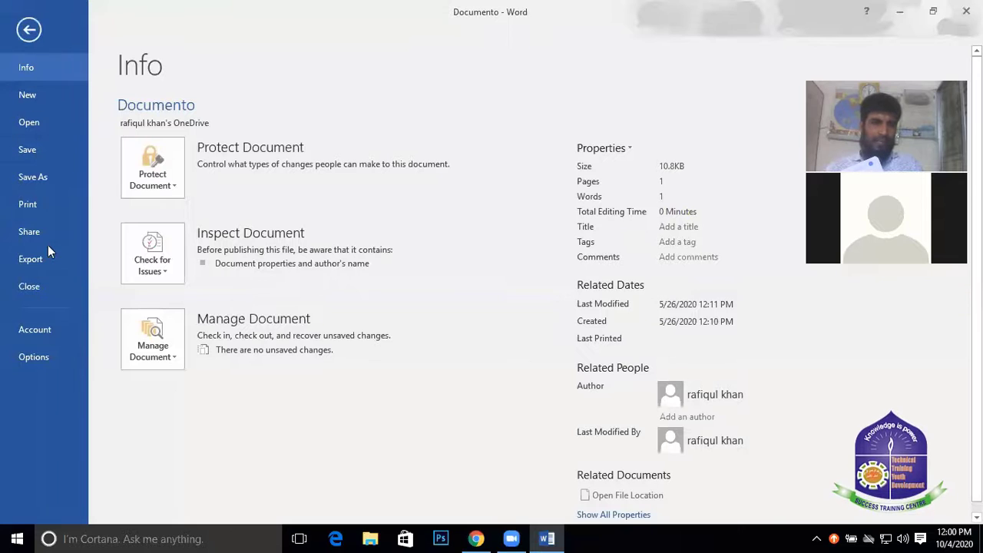
left_click(42, 120)
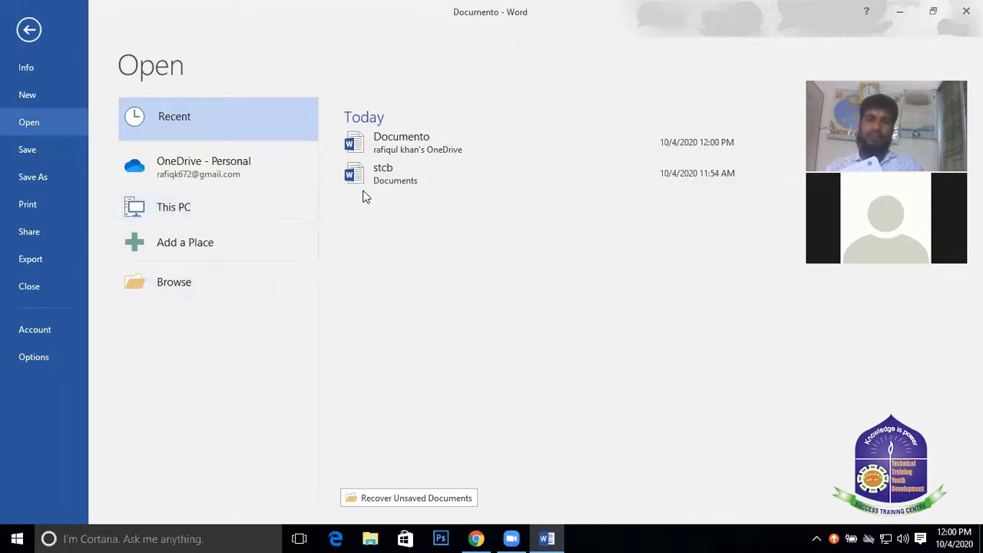
left_click(397, 177)
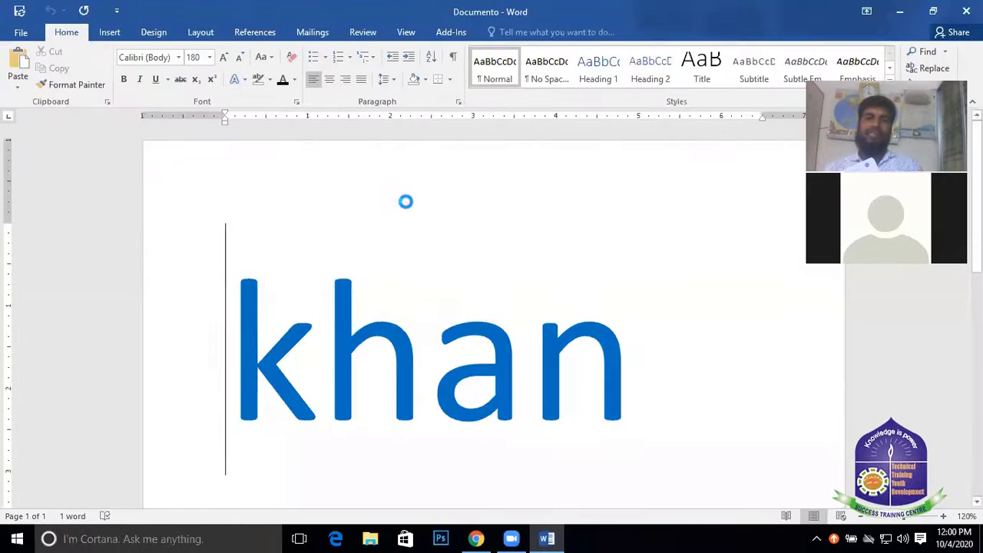
- Close the Documento window from its taskbar preview
scroll(437, 259, "down", 3)
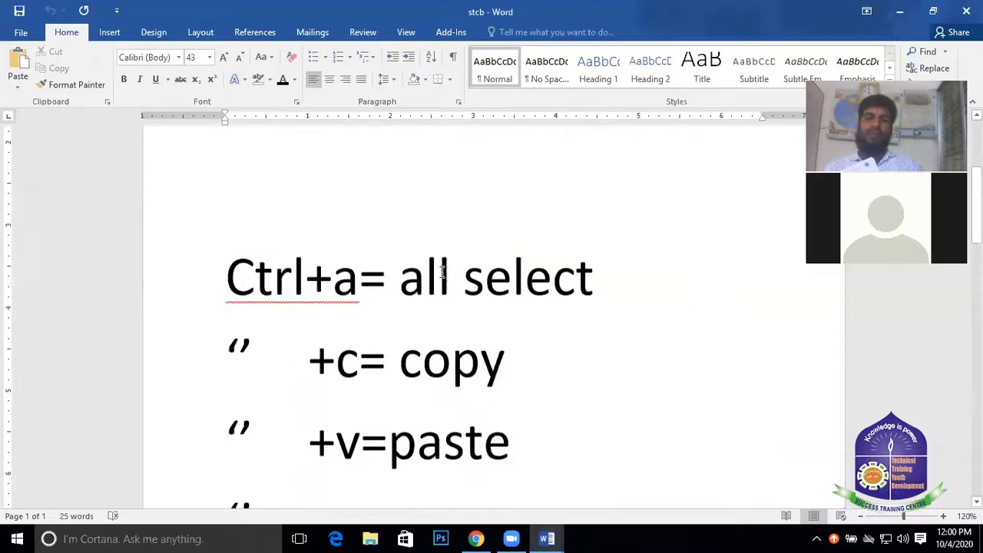
scroll(386, 253, "down", 1)
scroll(387, 252, "up", 3)
scroll(457, 240, "down", 2)
scroll(457, 240, "down", 1)
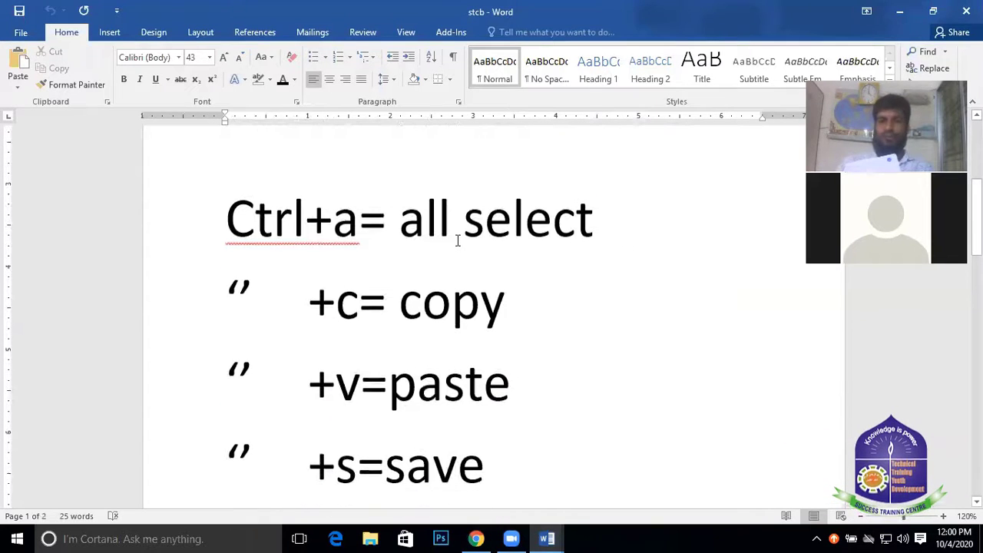
mouse_move(559, 533)
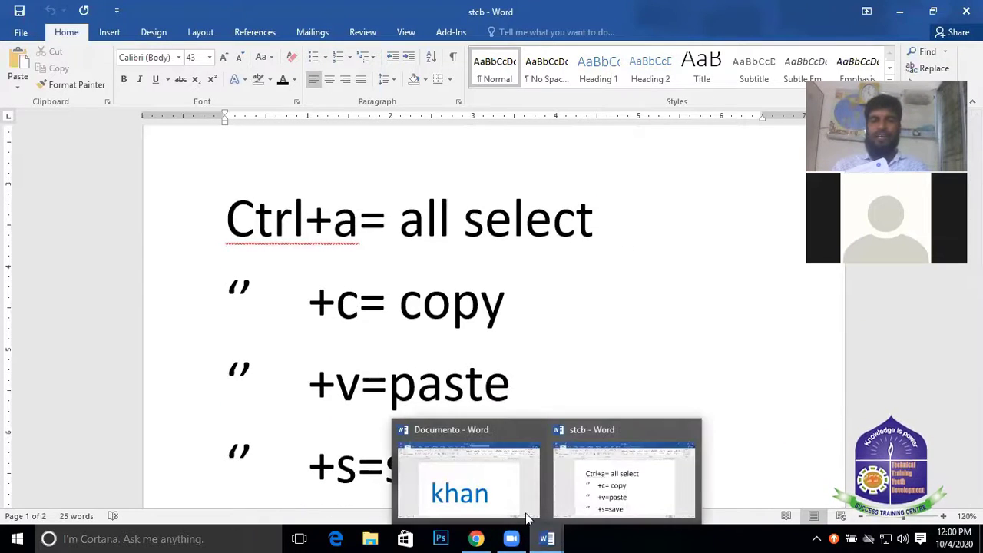
left_click(532, 432)
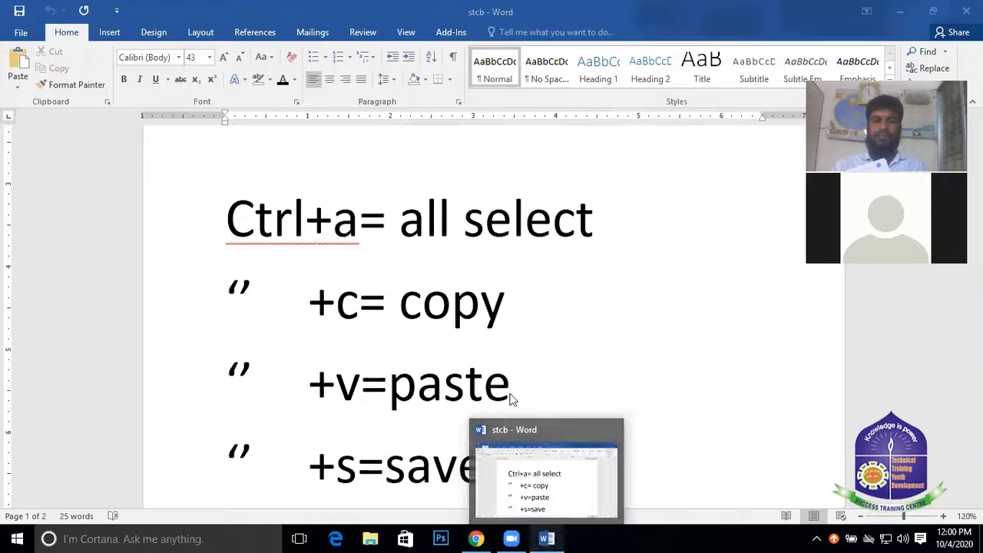
- Review the stcb shortcut list and place the cursor after Ctrl+x=close
scroll(418, 253, "down", 2)
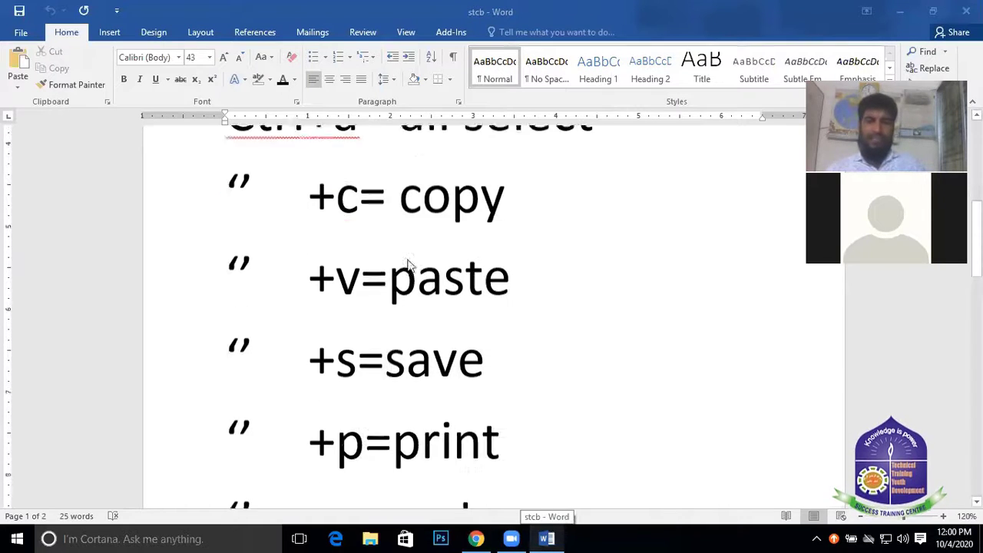
scroll(384, 338, "down", 2)
scroll(417, 341, "down", 3)
scroll(428, 341, "down", 3)
scroll(427, 341, "down", 3)
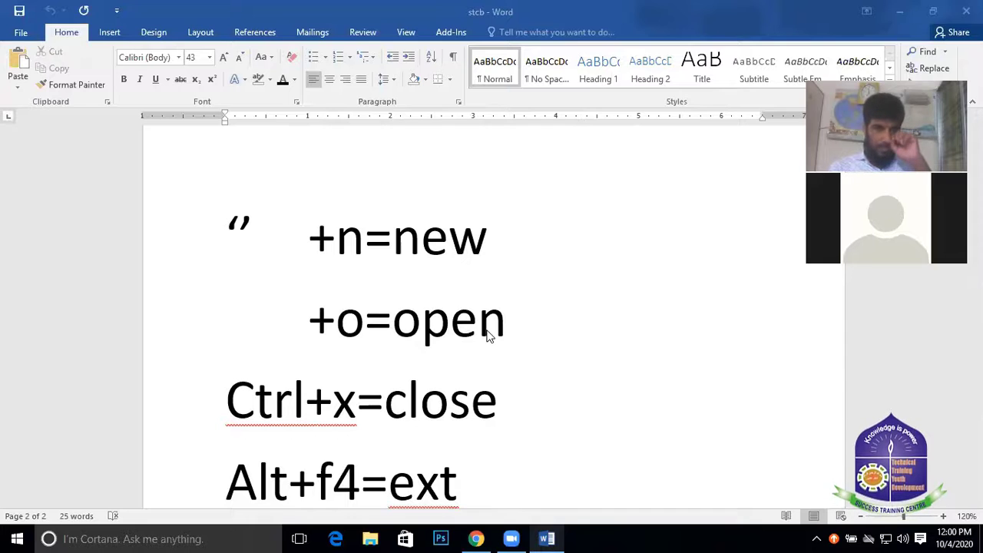
scroll(471, 297, "up", 4)
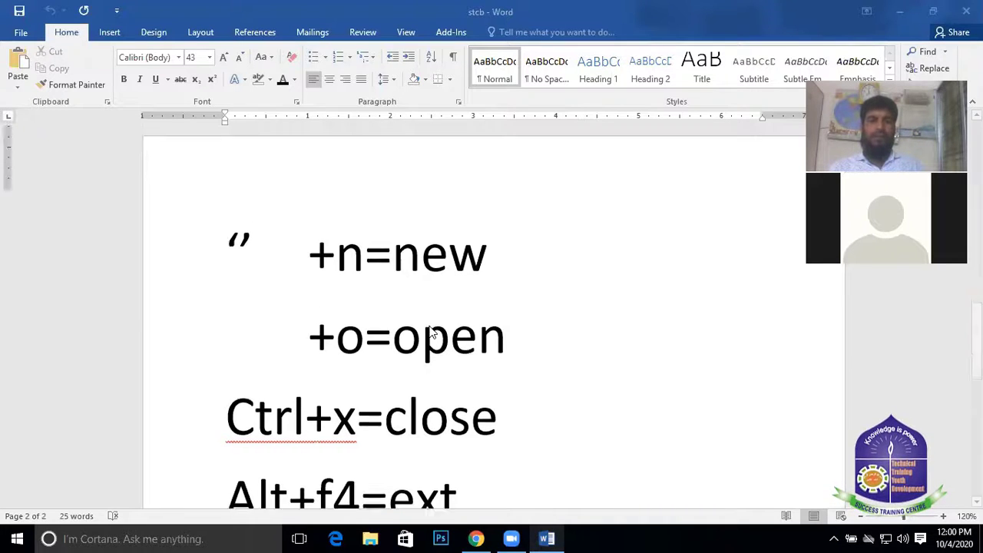
scroll(471, 297, "down", 3)
scroll(433, 310, "down", 2)
scroll(393, 323, "down", 5)
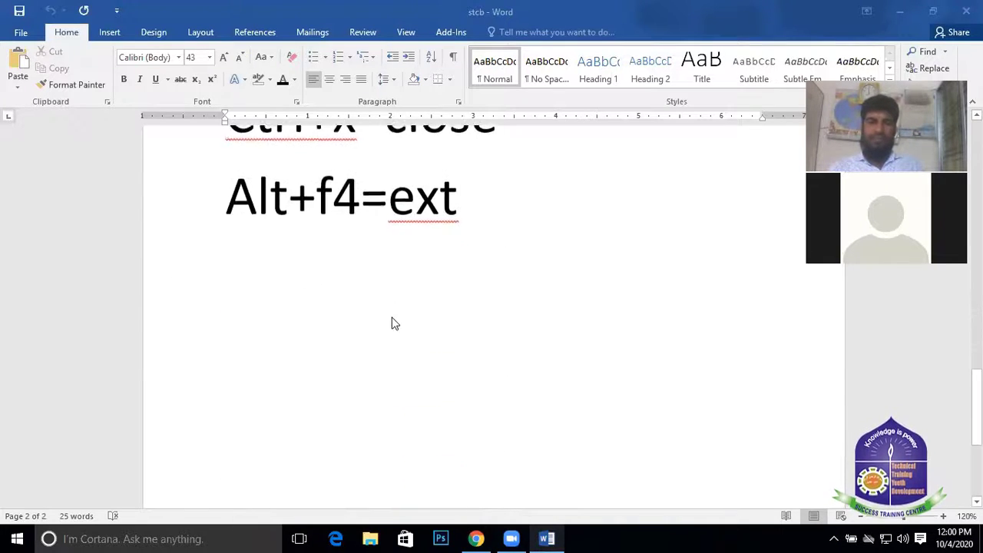
scroll(440, 348, "up", 5)
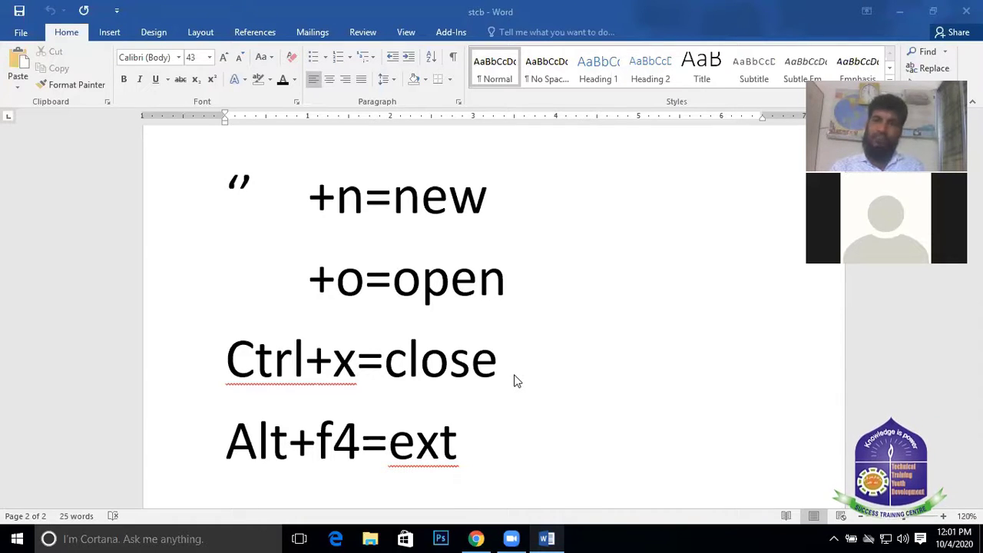
left_click(466, 376)
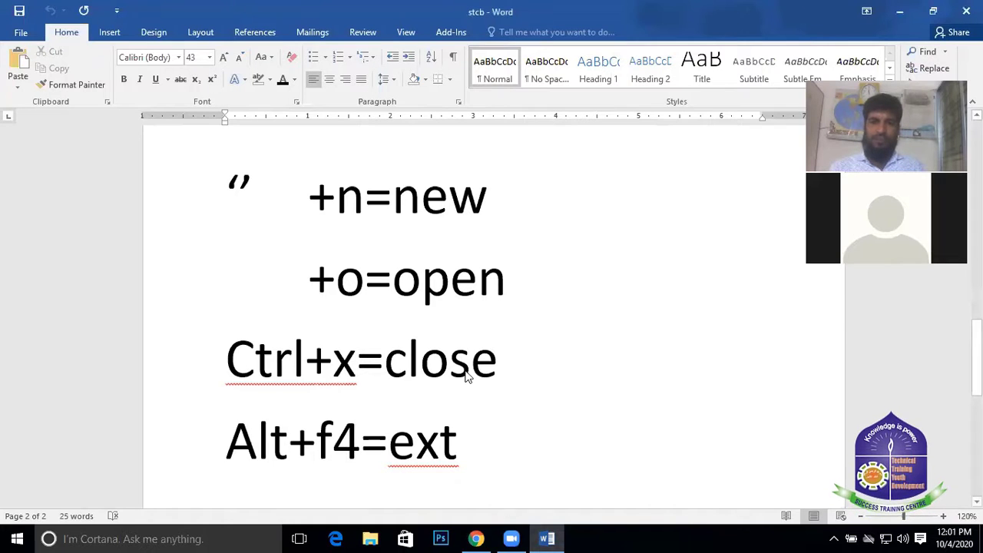
left_click(510, 357)
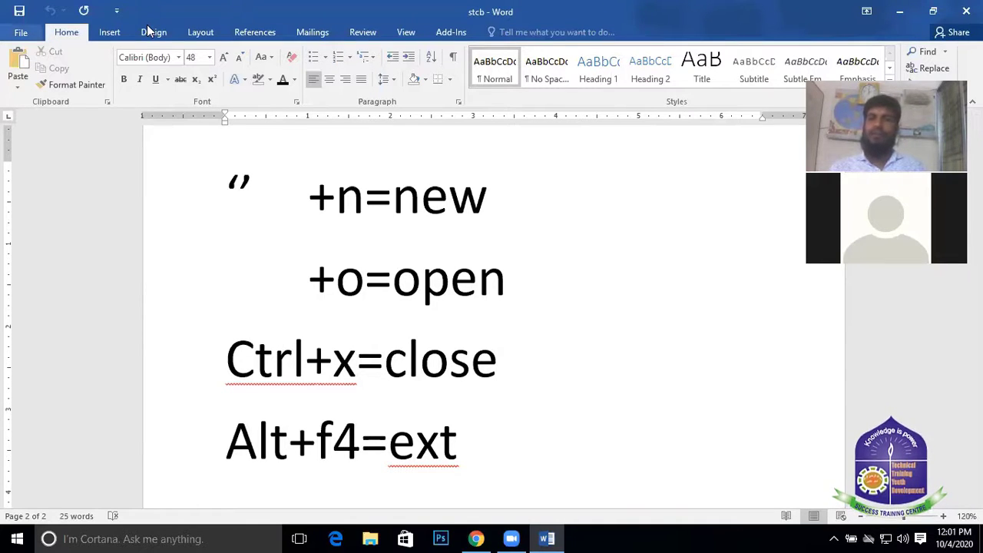
- Close stcb and reopen it from the recent documents list
left_click(17, 34)
left_click(52, 283)
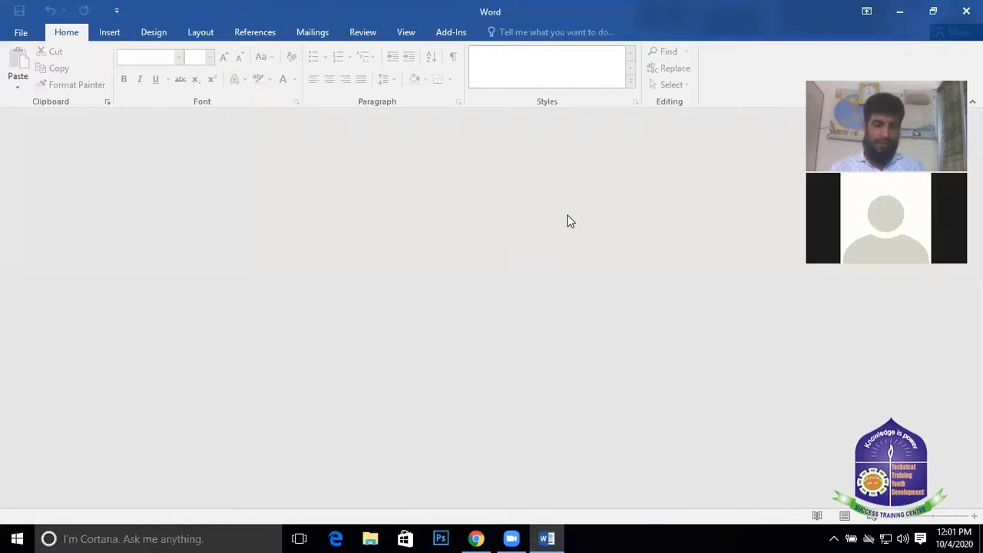
key("ctrl+o")
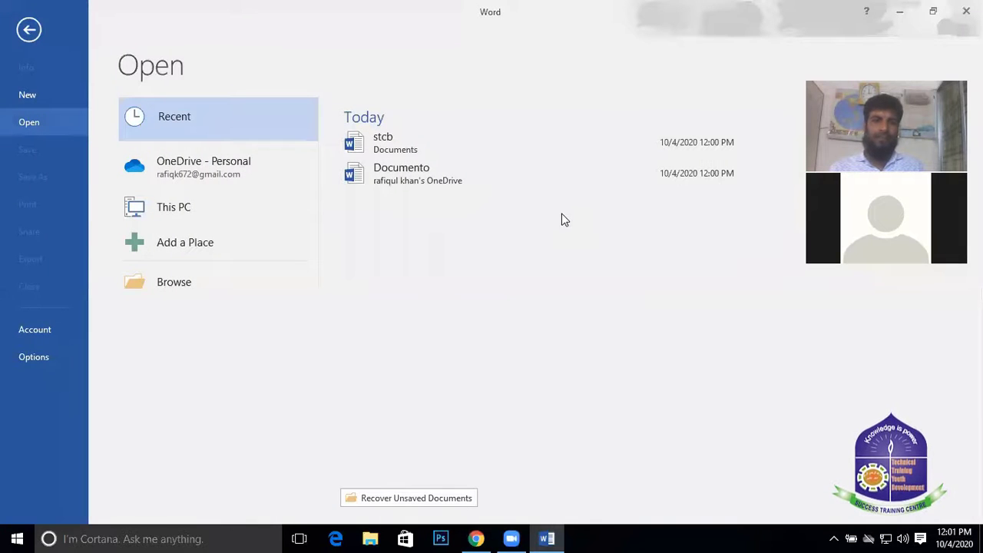
left_click(400, 145)
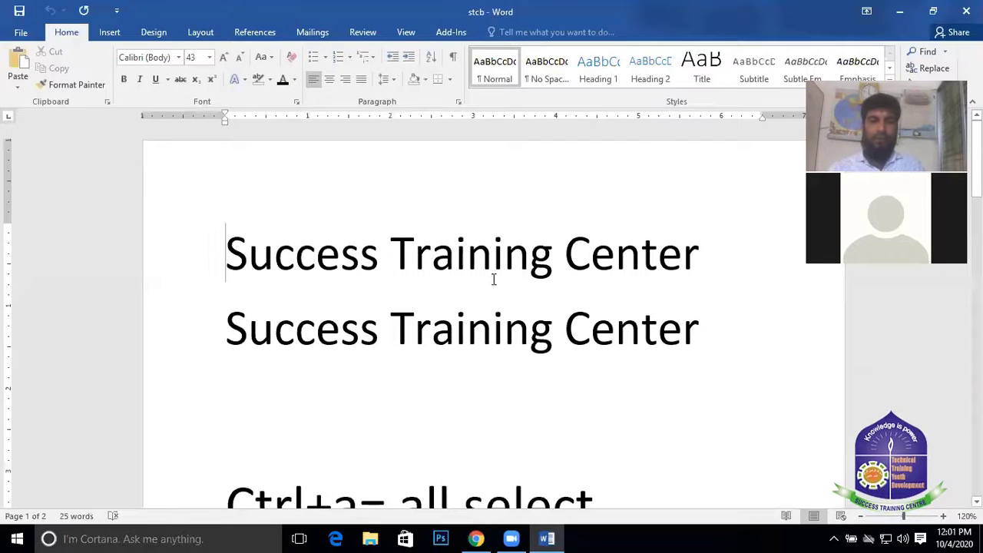
- Select the Alt+f4=ext line in the shortcut list, then quit Word with Alt+F4
scroll(491, 279, "down", 3)
scroll(430, 322, "down", 3)
scroll(472, 344, "down", 3)
scroll(472, 344, "down", 3)
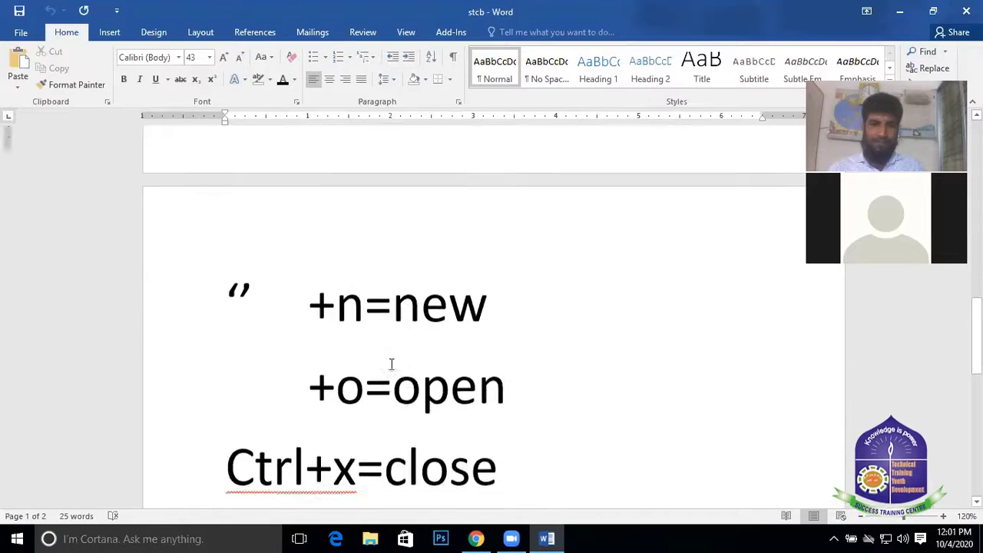
scroll(391, 366, "down", 2)
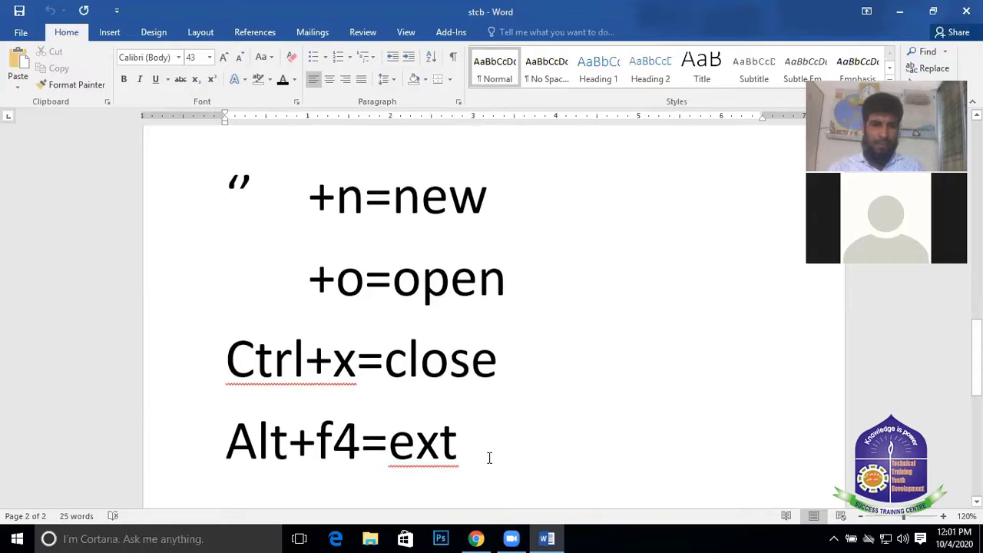
left_click(305, 436)
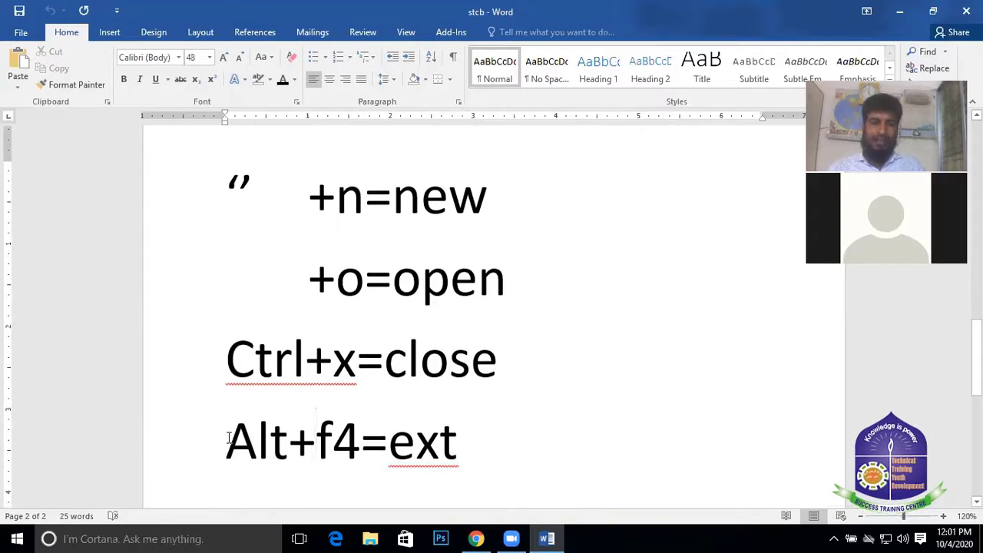
triple_click(406, 437)
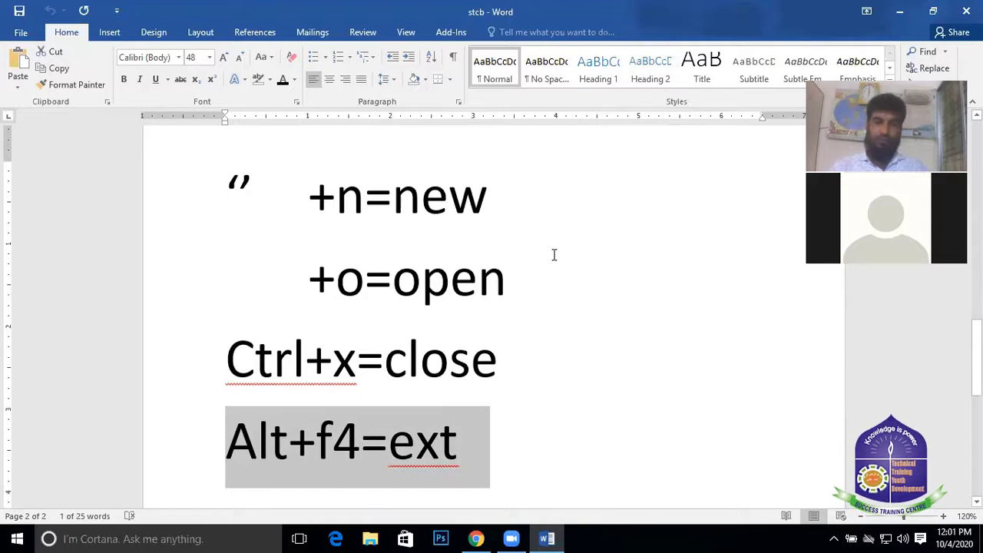
key("alt")
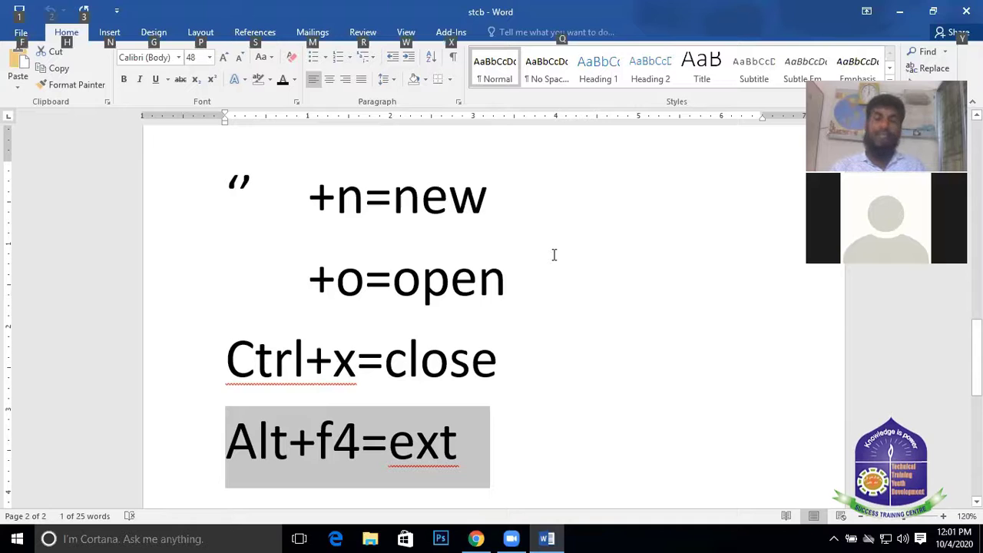
key("alt+F4")
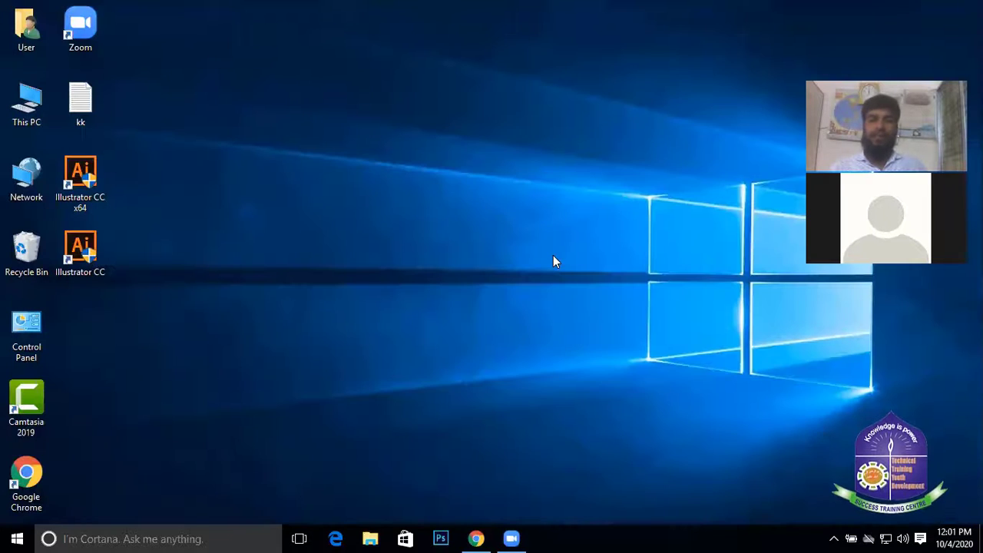
right_click(450, 181)
left_click(486, 222)
right_click(435, 163)
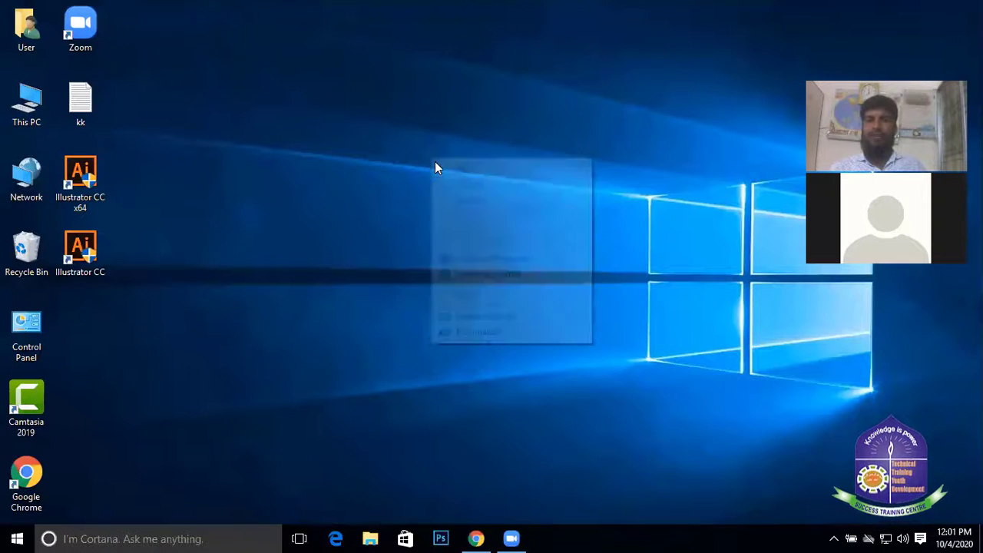
left_click(471, 200)
right_click(421, 130)
left_click(471, 172)
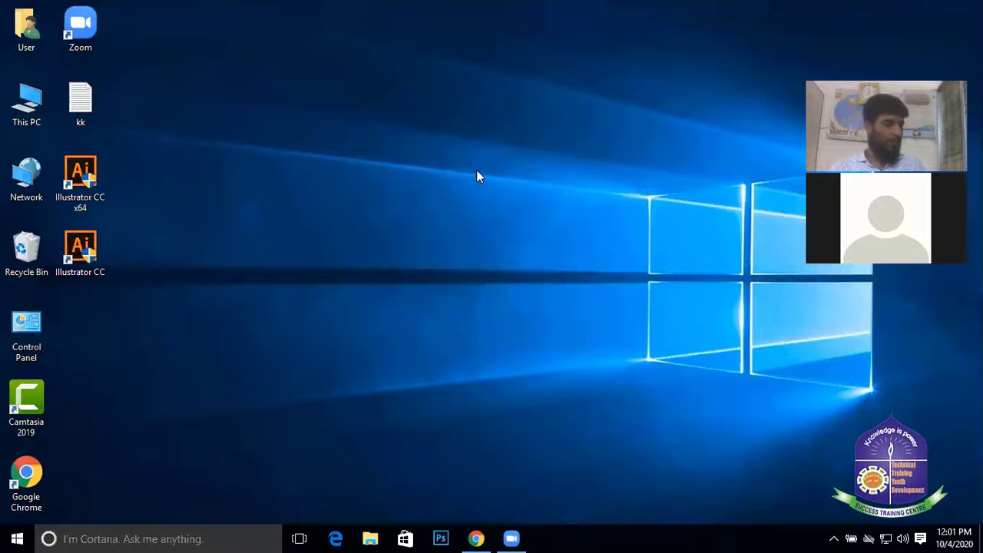
right_click(443, 141)
left_click(485, 190)
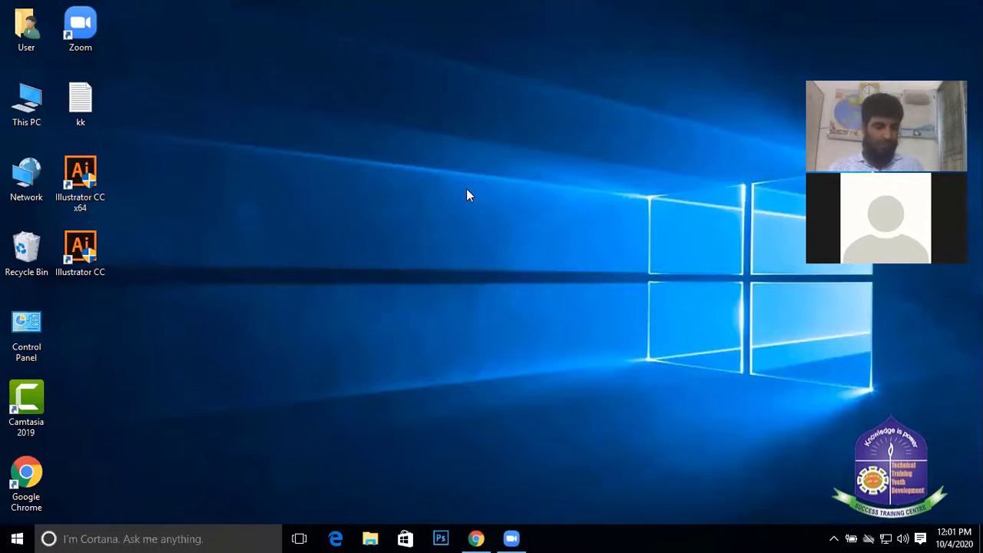
right_click(323, 106)
left_click(355, 148)
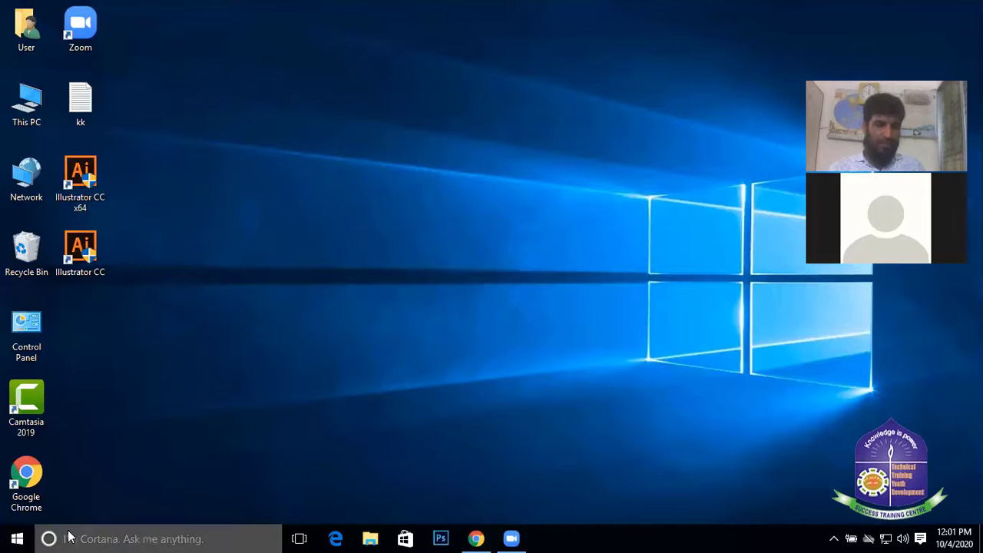
- Launch Word 2016 from the Start menu's All apps list under W
left_click(17, 538)
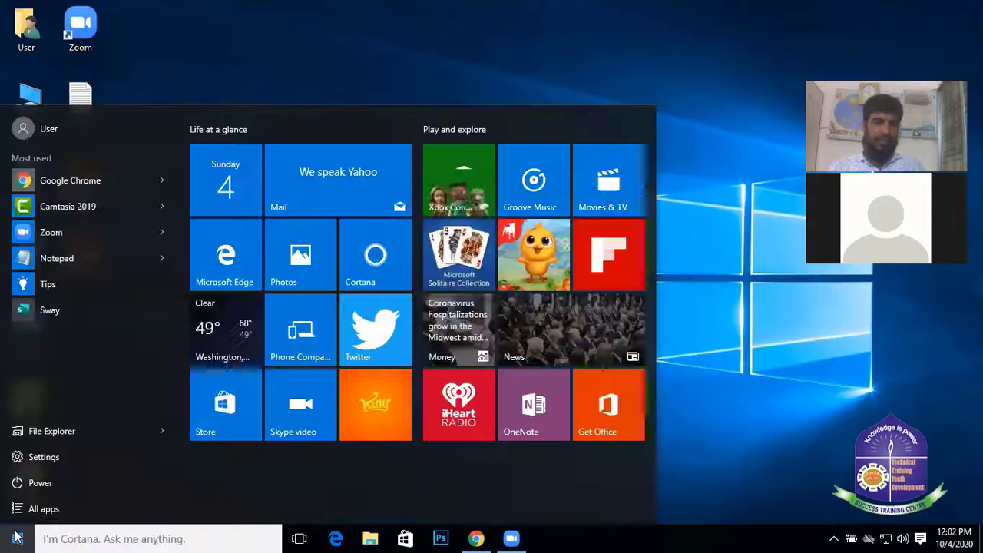
left_click(59, 508)
scroll(131, 285, "down", 1)
scroll(134, 261, "down", 4)
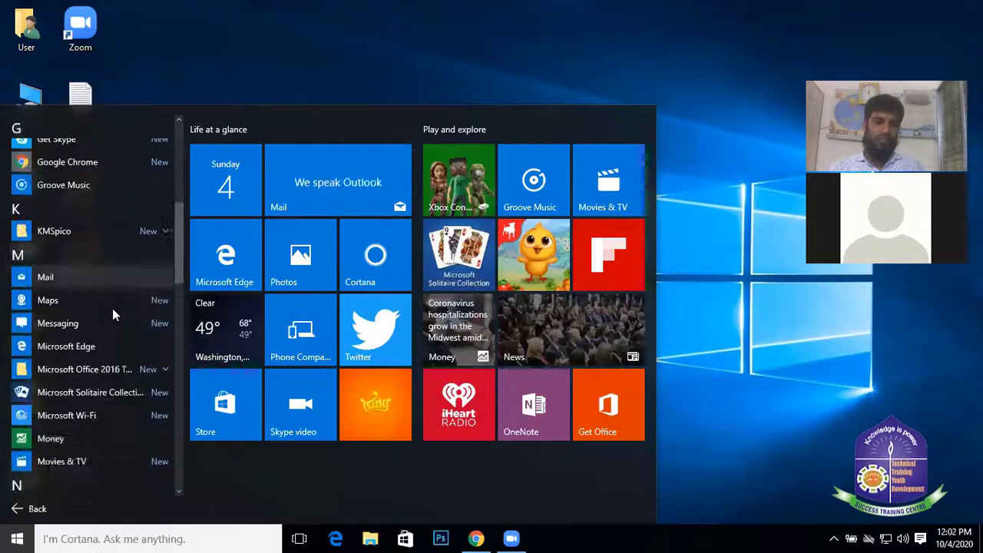
scroll(113, 313, "down", 4)
scroll(113, 313, "down", 1)
scroll(112, 314, "up", 4)
scroll(112, 314, "down", 4)
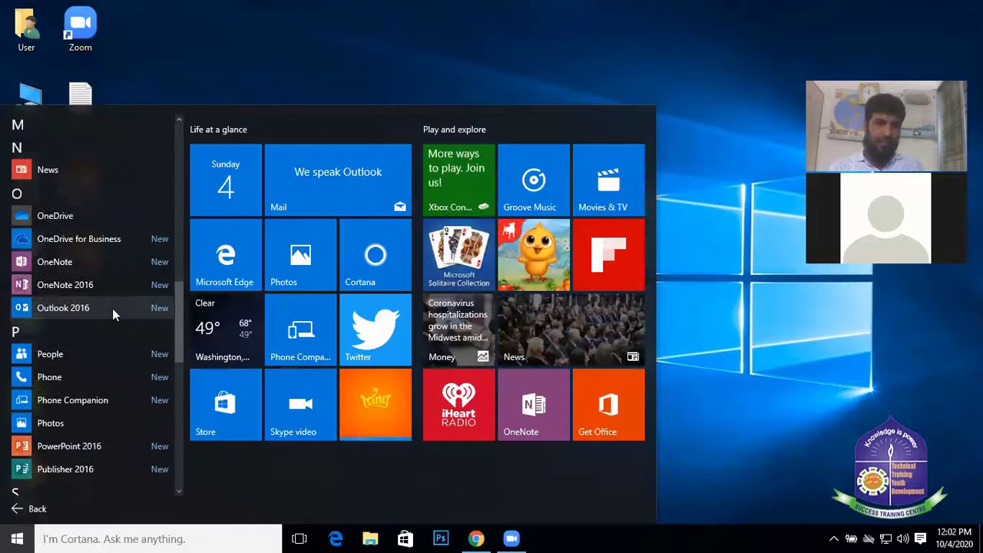
scroll(114, 310, "down", 3)
scroll(118, 311, "down", 3)
scroll(118, 312, "down", 3)
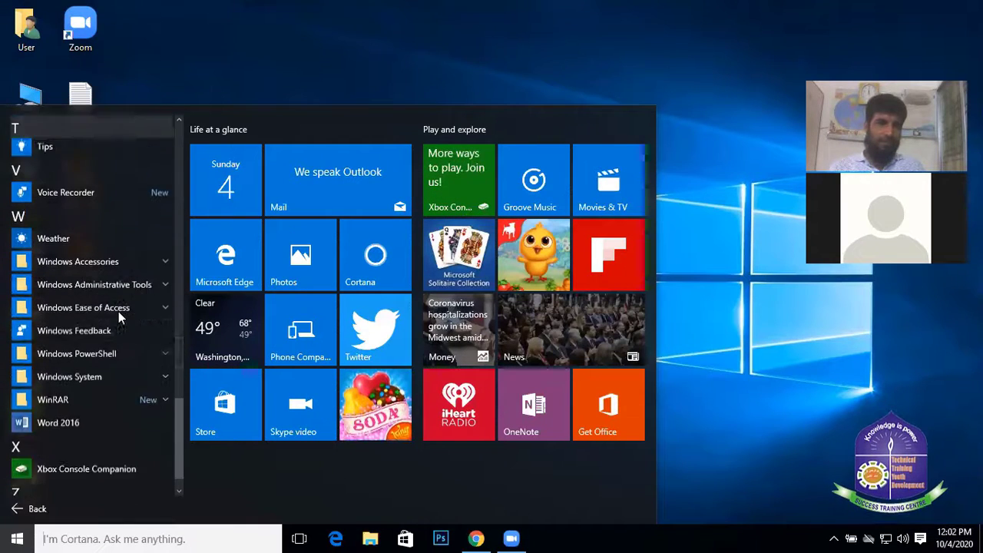
left_click(66, 406)
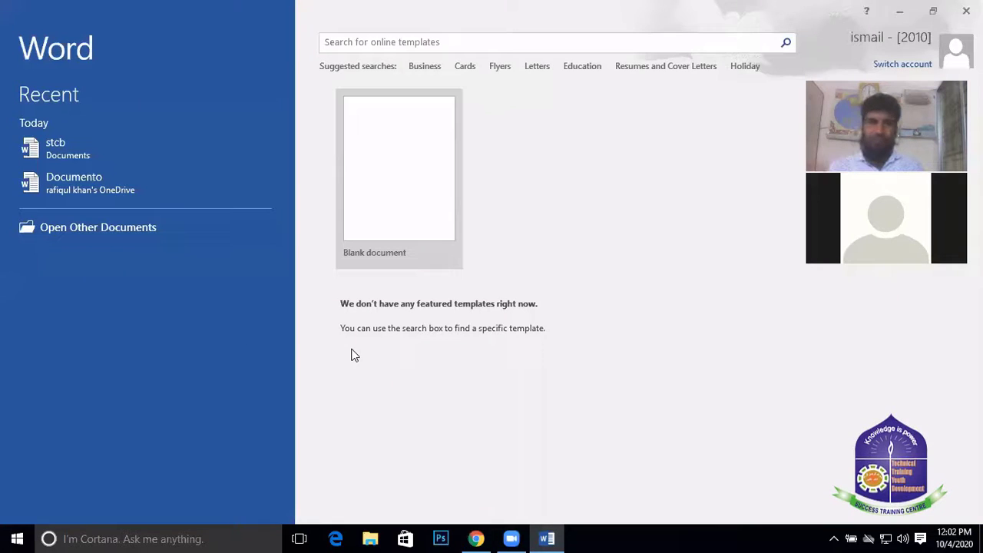
- Create a blank document, paste the 'Success Training Center' heading, and select that line
left_click(398, 172)
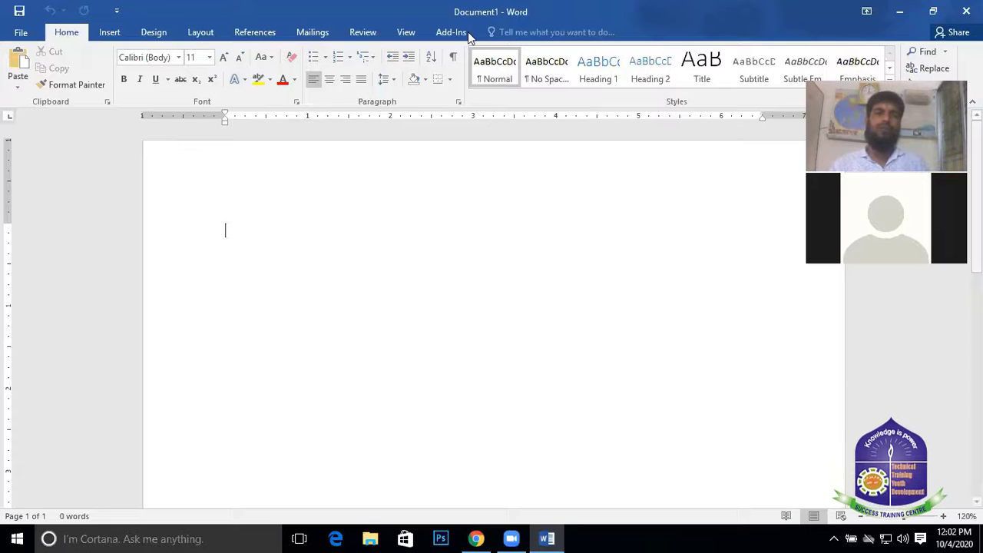
type("g")
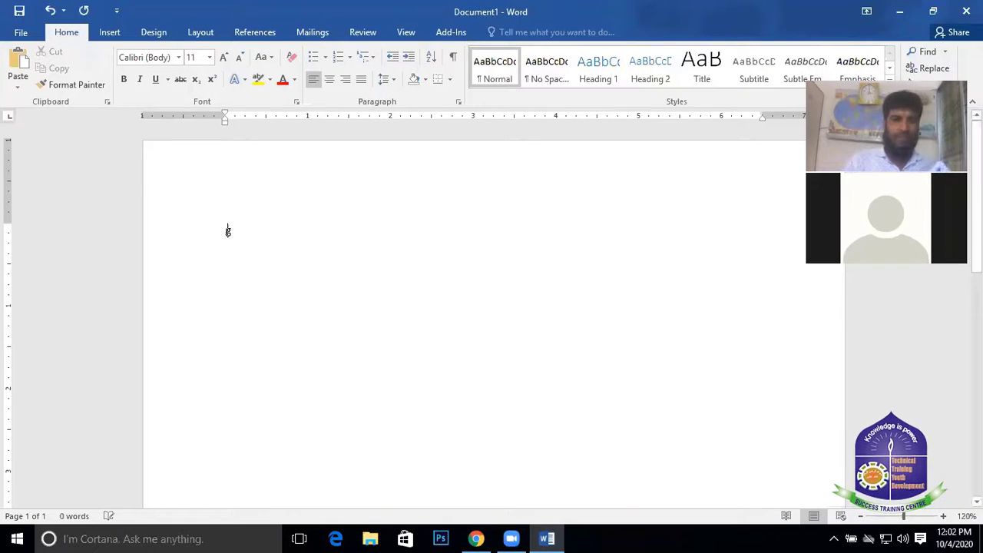
type("h")
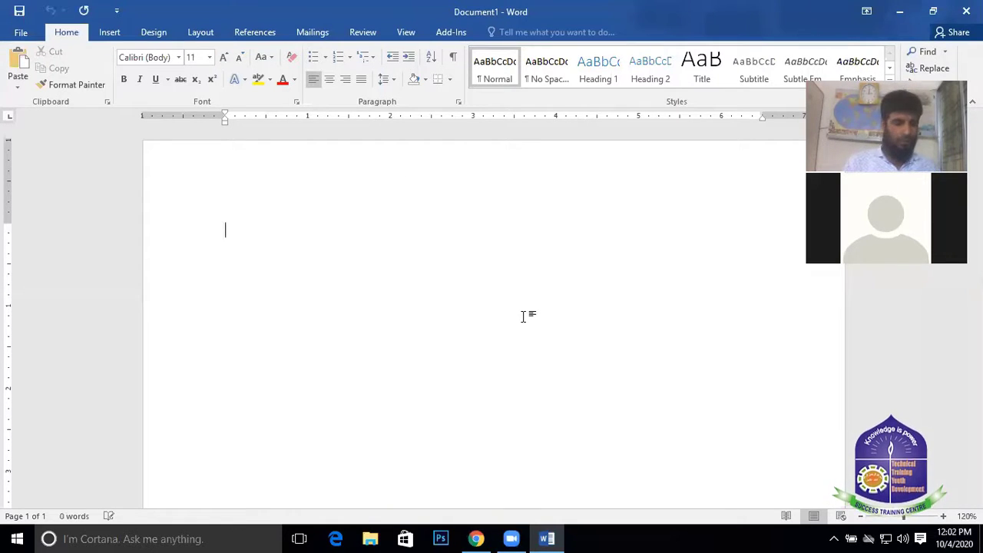
type("Success Training Center")
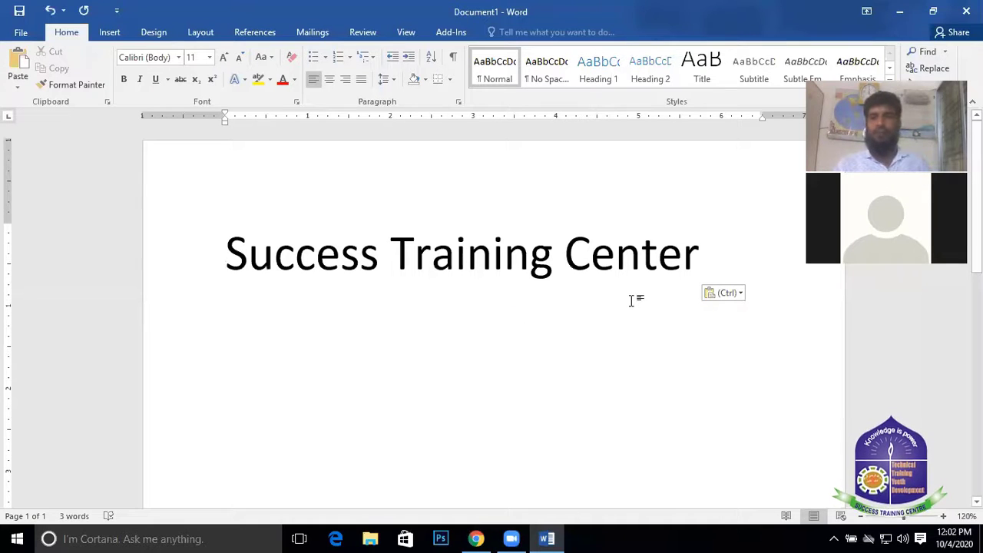
key("BackSpace")
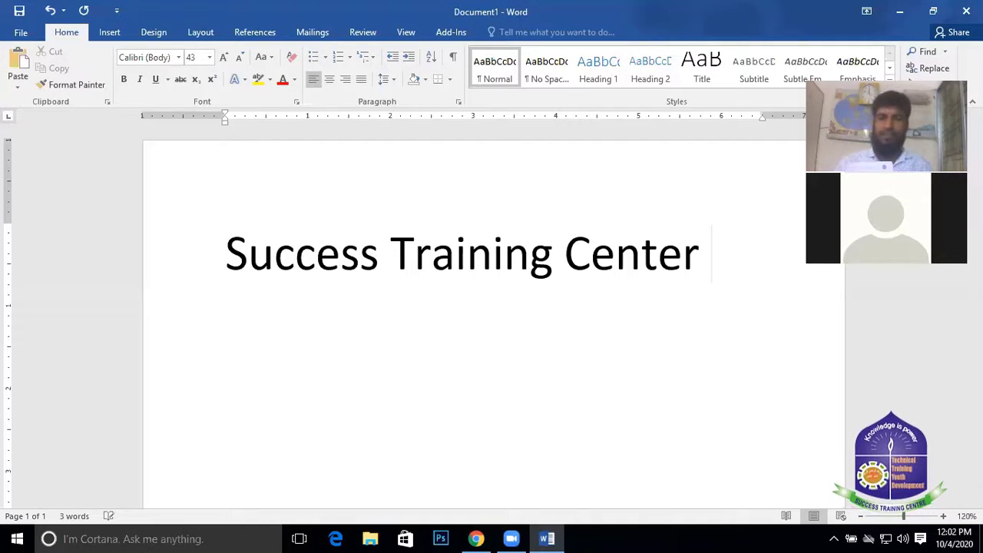
left_click_drag(231, 249, 785, 261)
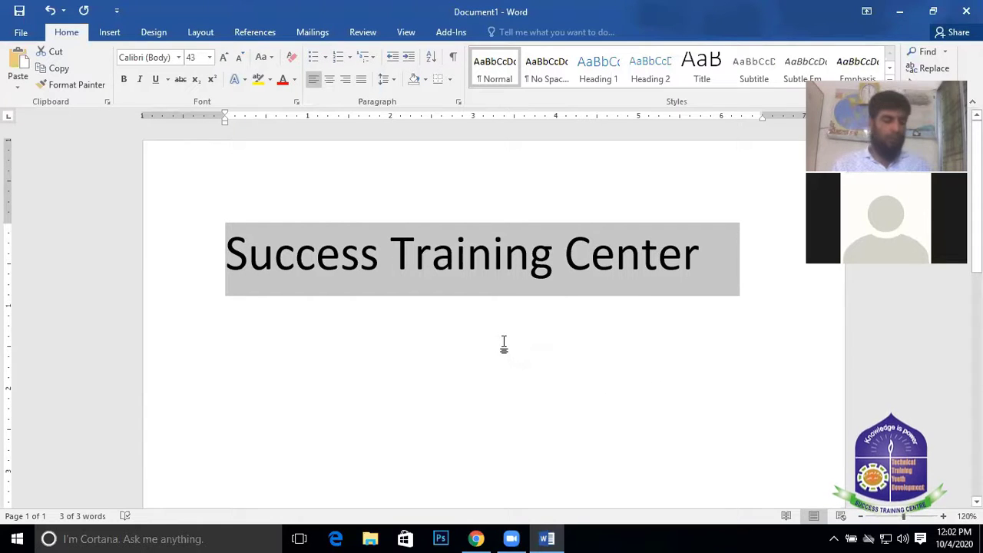
key("ctrl+n")
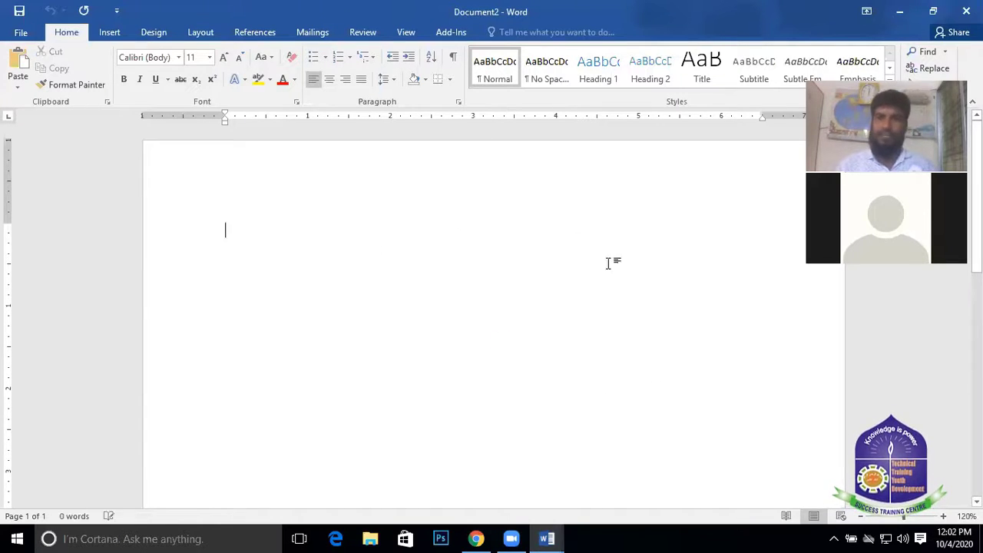
left_click(956, 14)
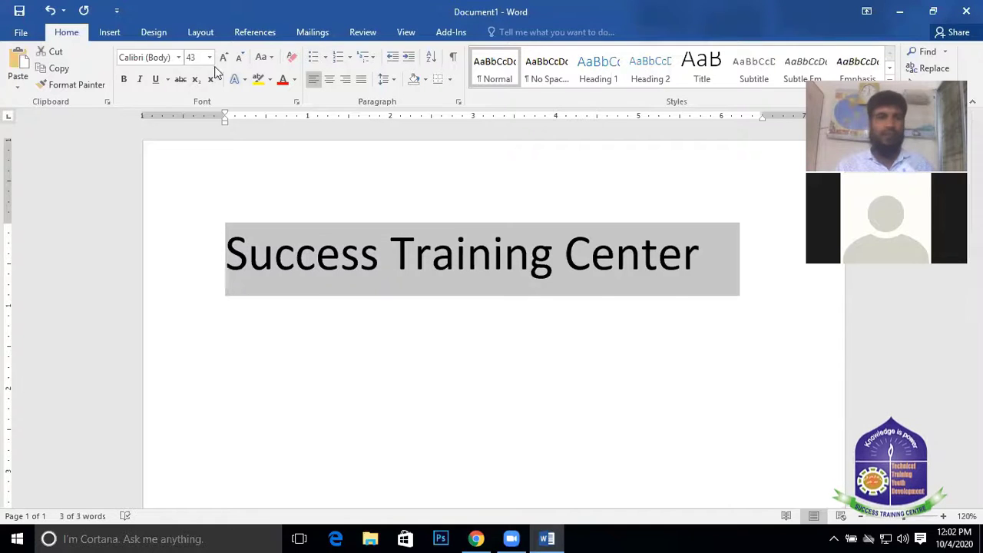
left_click(23, 32)
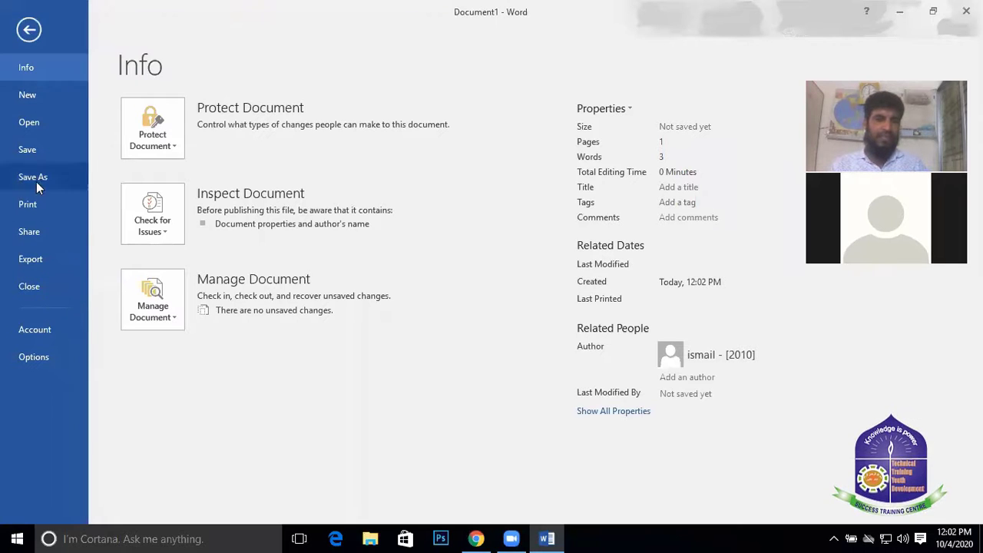
left_click(33, 95)
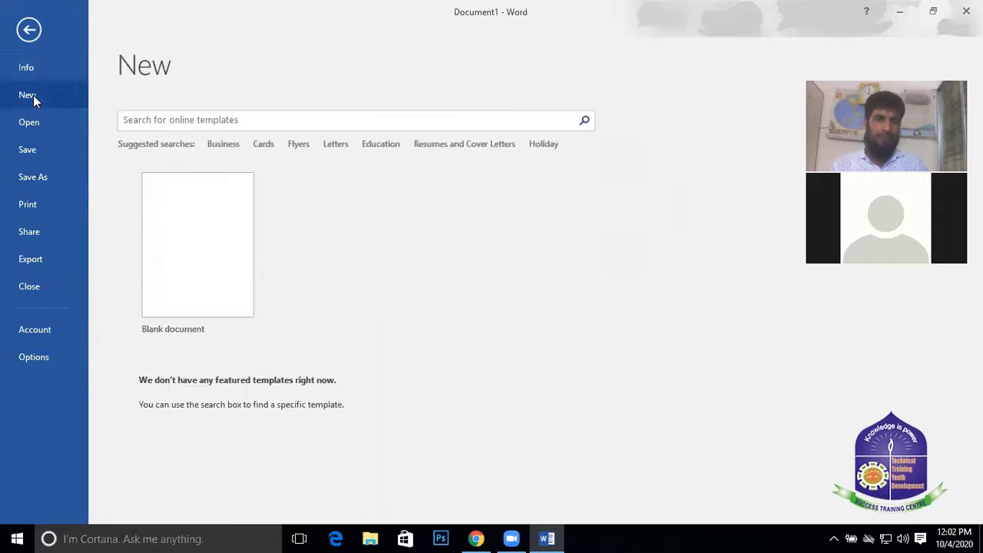
left_click(216, 249)
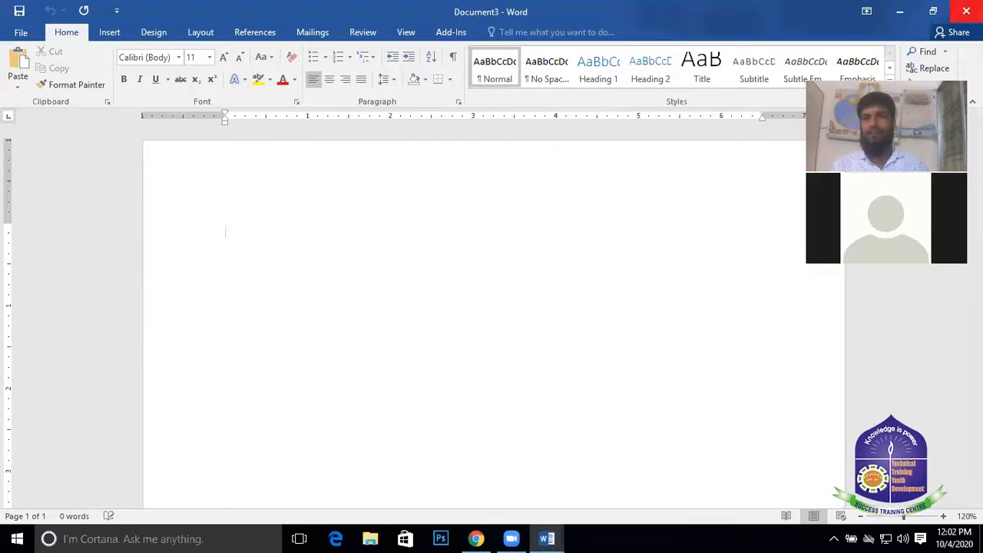
left_click(966, 11)
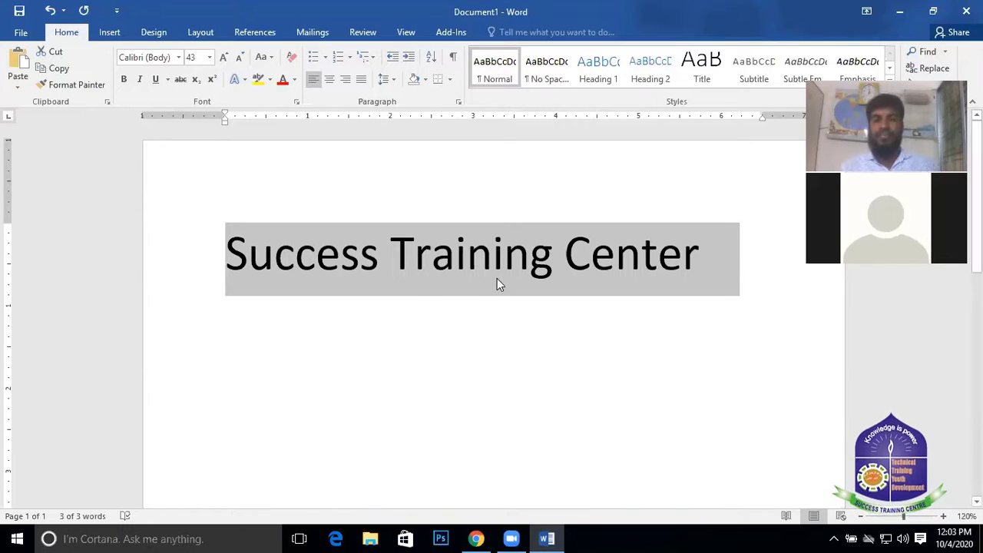
- Start closing Document1, then cancel to keep it open
scroll(498, 283, "down", 5)
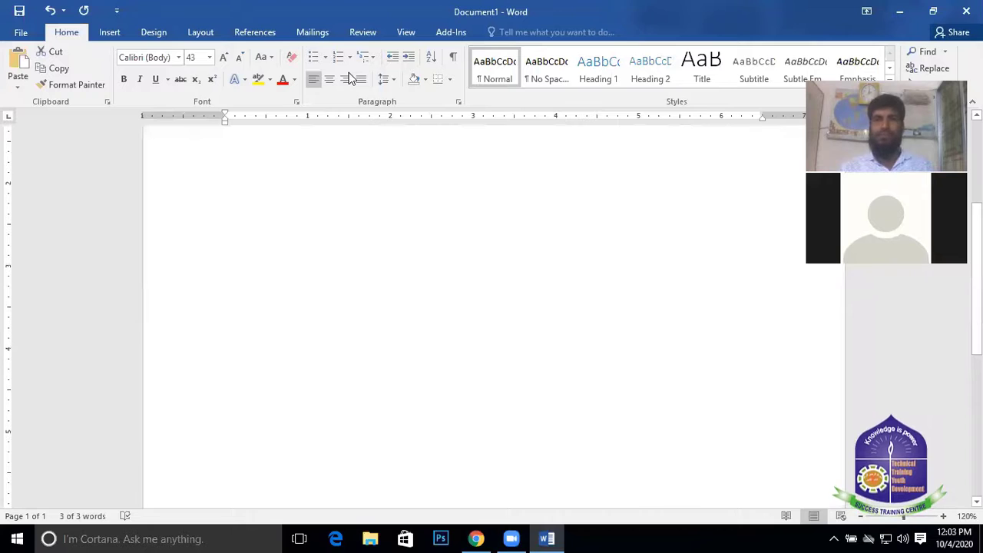
scroll(349, 230, "up", 5)
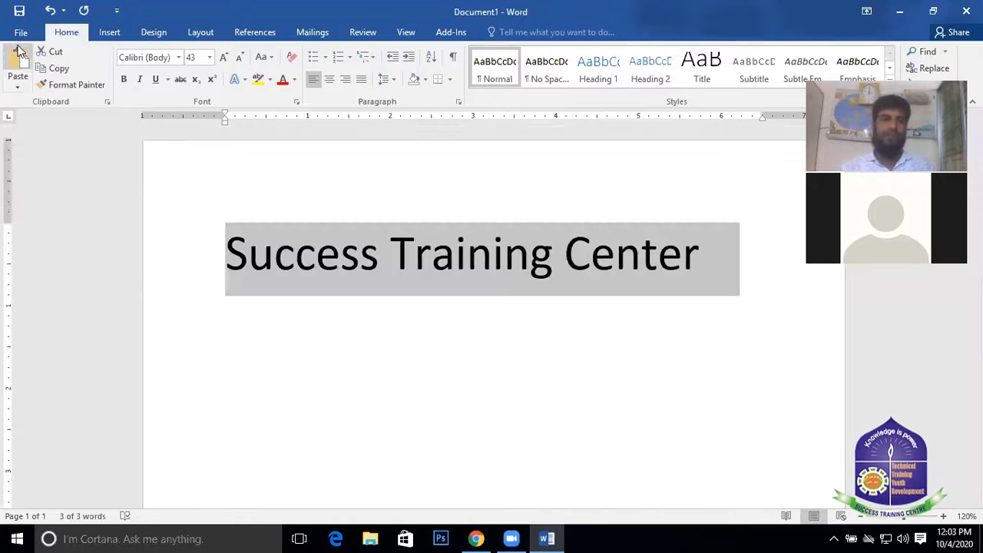
left_click(20, 31)
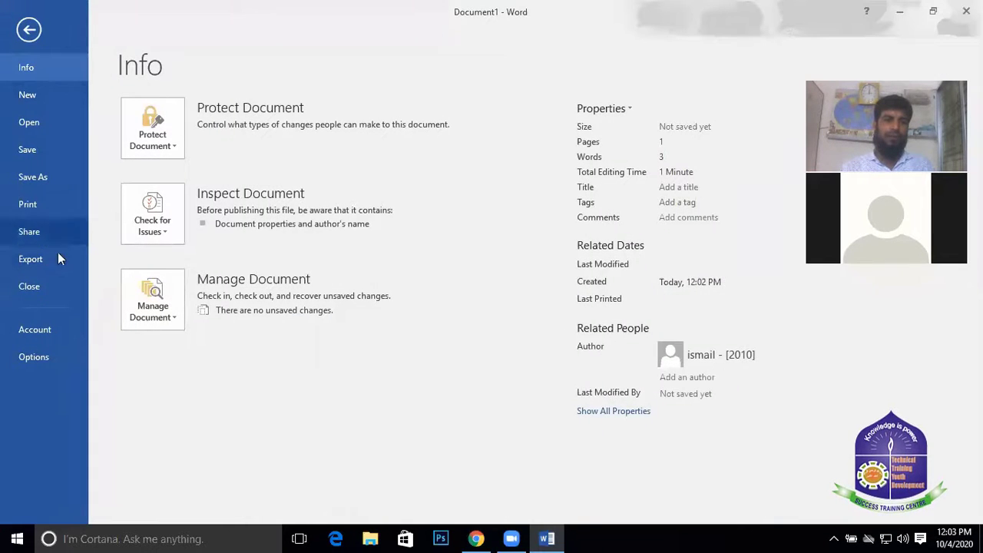
left_click(56, 285)
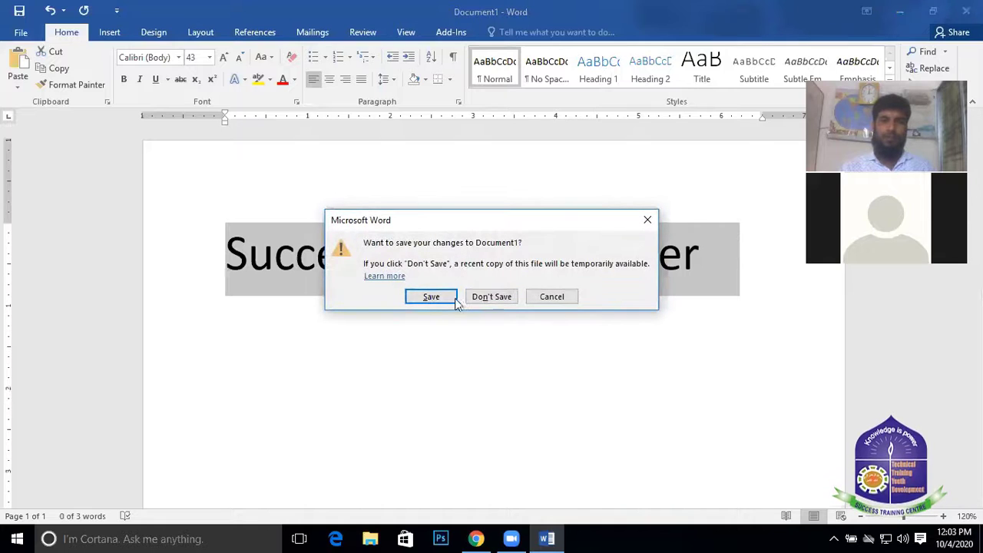
left_click(558, 299)
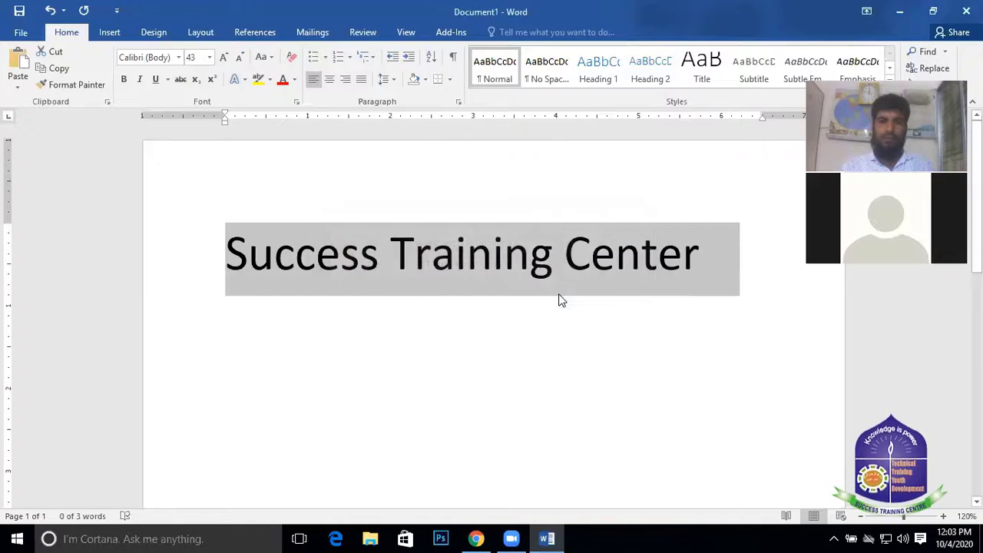
- Open the recent stcb document, then close the untitled Document1
left_click(19, 10)
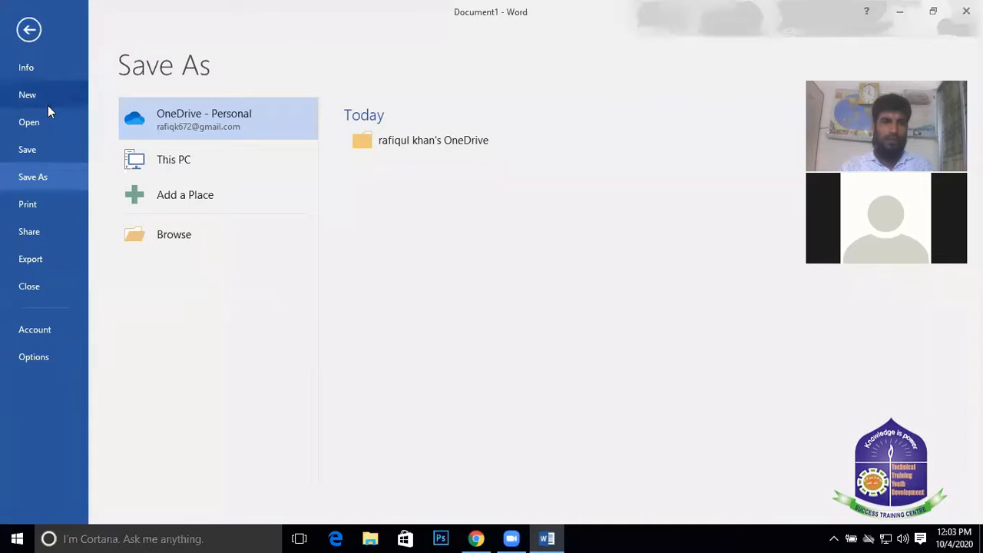
left_click(46, 123)
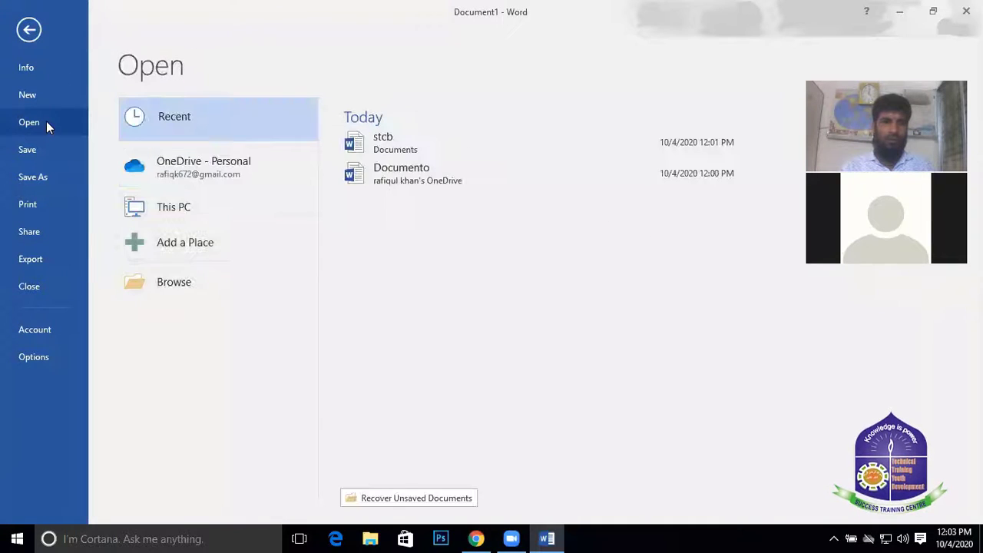
left_click(414, 143)
scroll(456, 384, "down", 3)
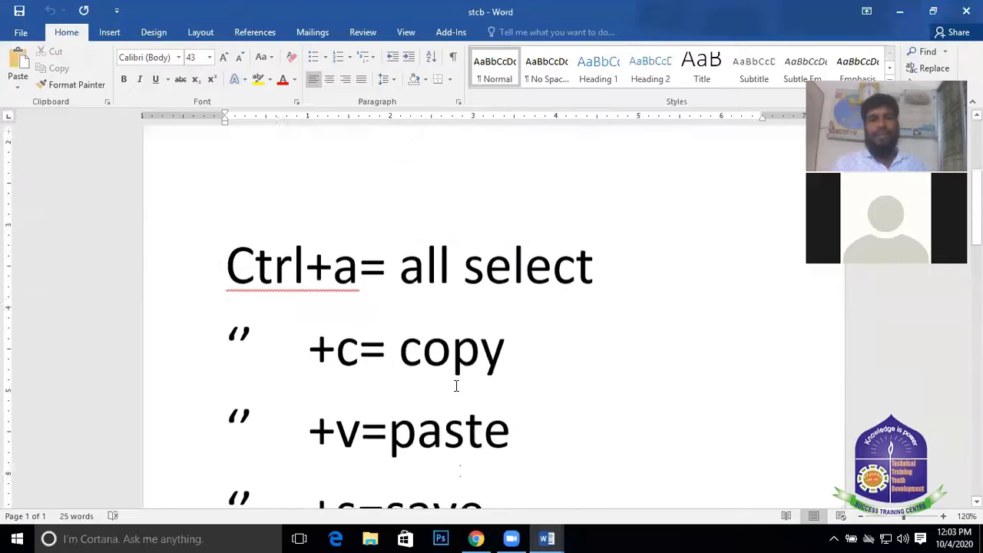
scroll(456, 384, "down", 3)
scroll(534, 305, "up", 6)
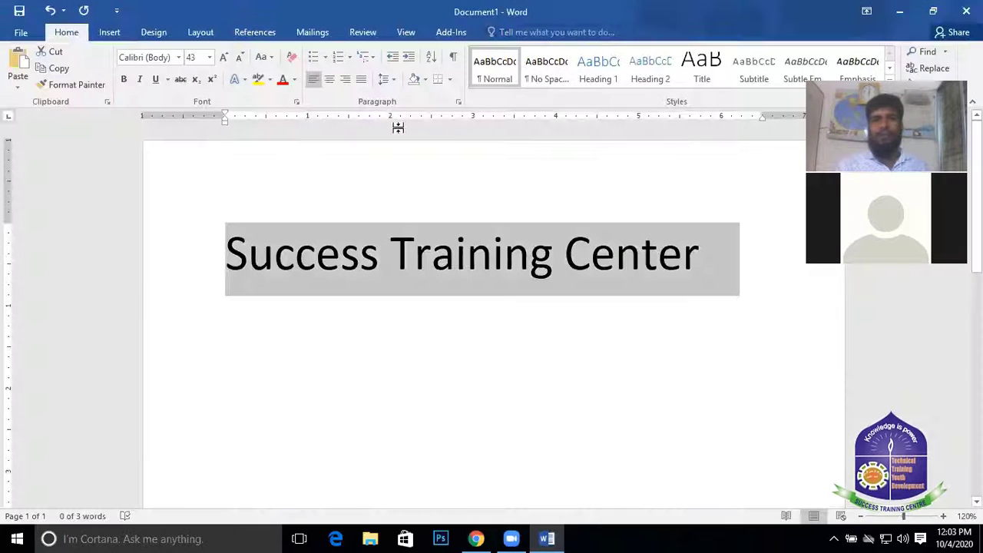
left_click(966, 11)
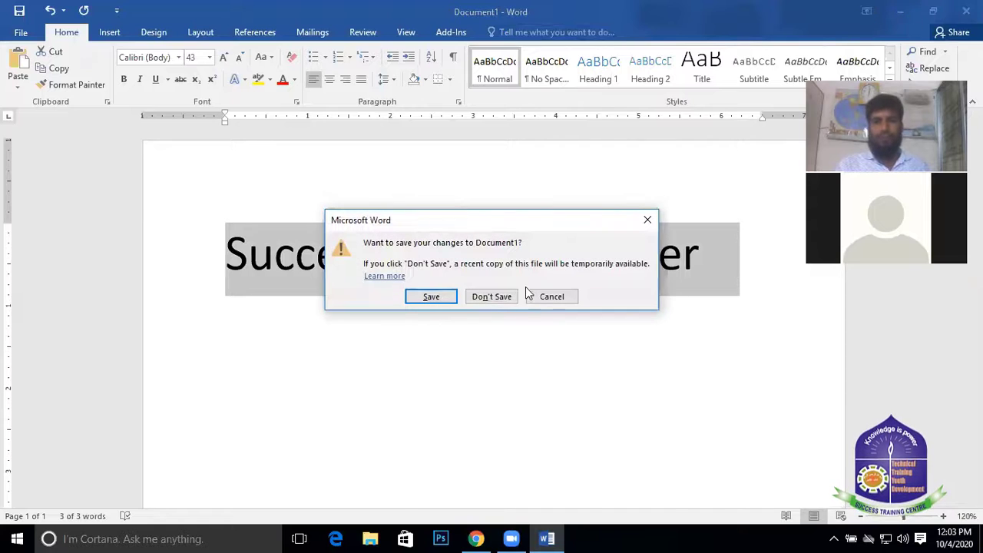
- Discard Document1's changes and refresh the desktop
left_click(492, 296)
right_click(433, 170)
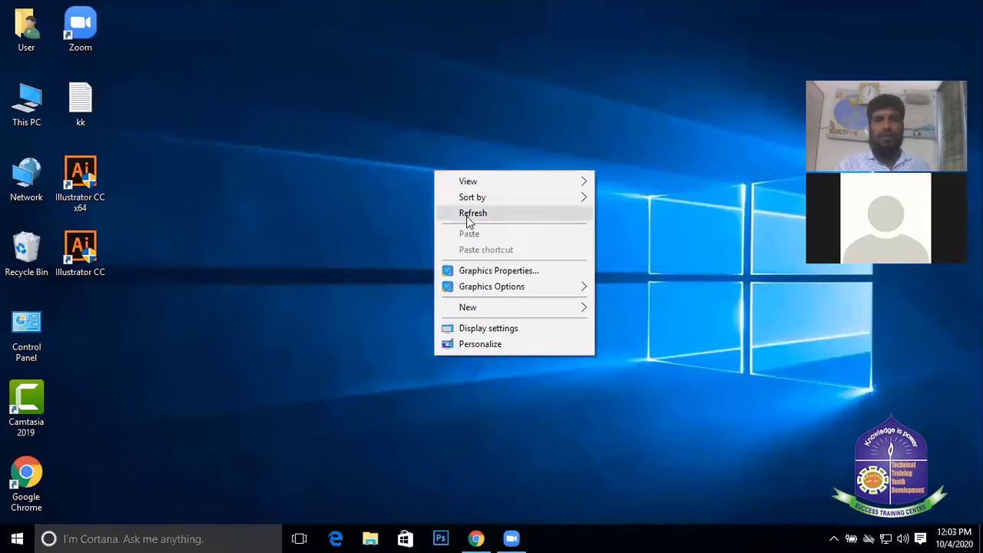
left_click(466, 214)
- Refresh the desktop a few more times, then open This PC
right_click(446, 187)
left_click(490, 236)
right_click(408, 131)
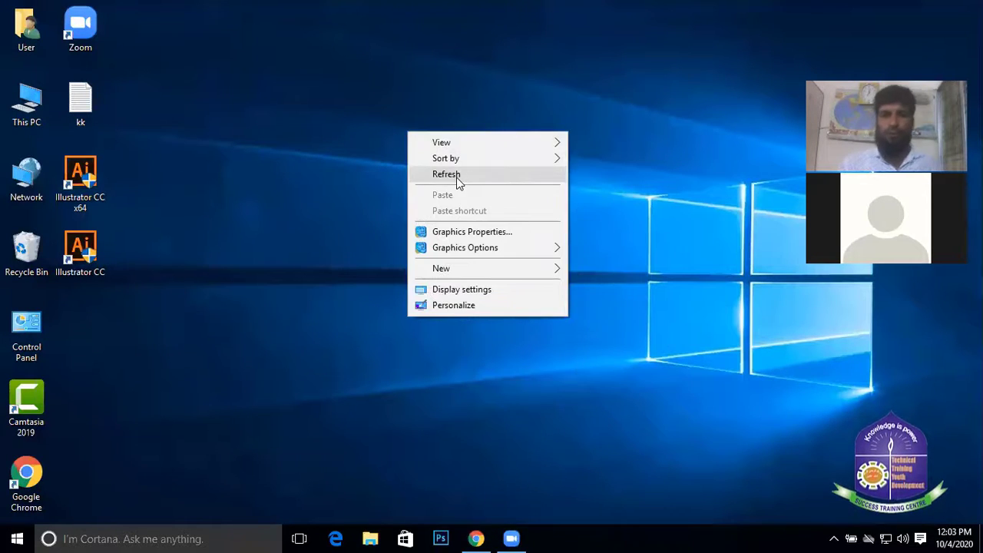
left_click(459, 176)
right_click(420, 132)
left_click(458, 173)
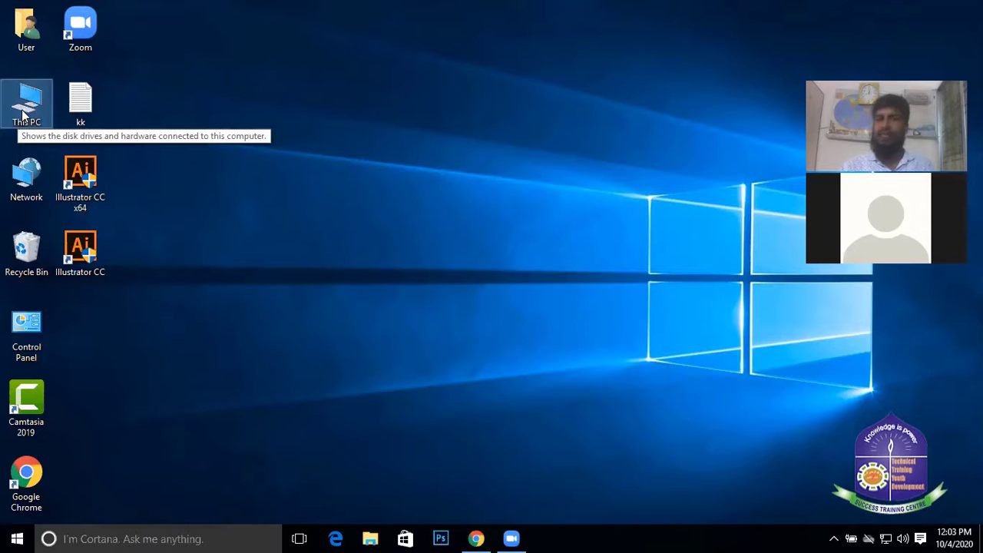
right_click(22, 112)
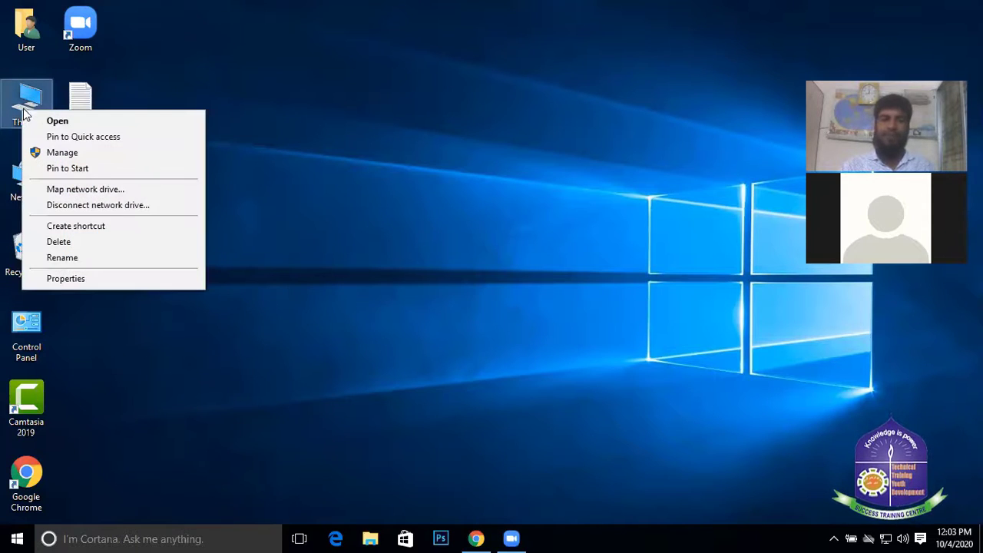
left_click(64, 122)
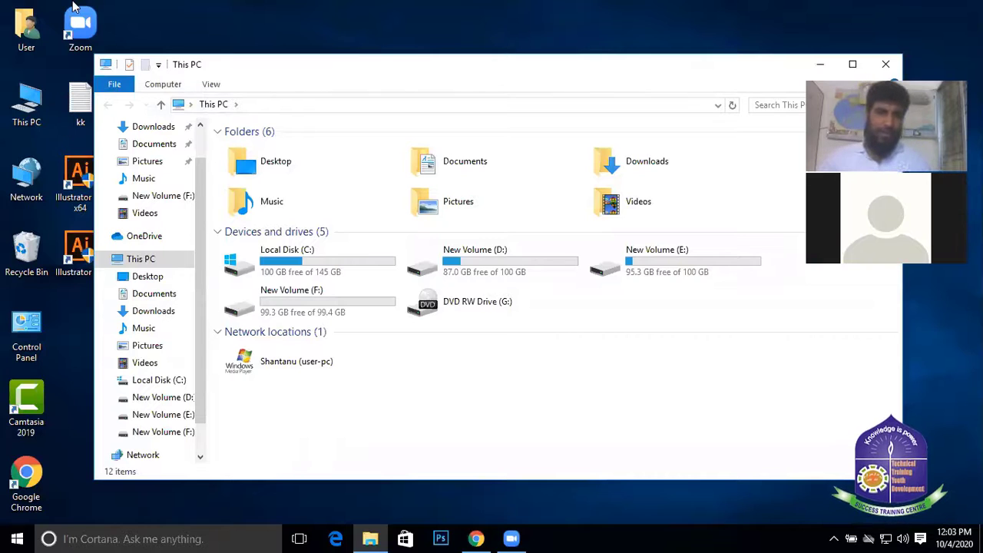
- Open stcb from the Documents folder in Word and show its File info page
left_click(149, 142)
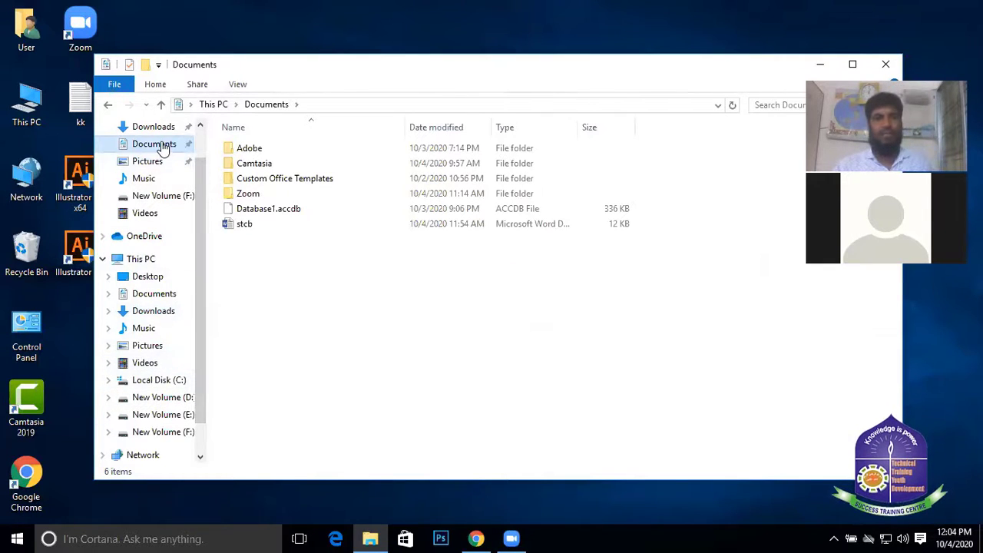
left_click(262, 228)
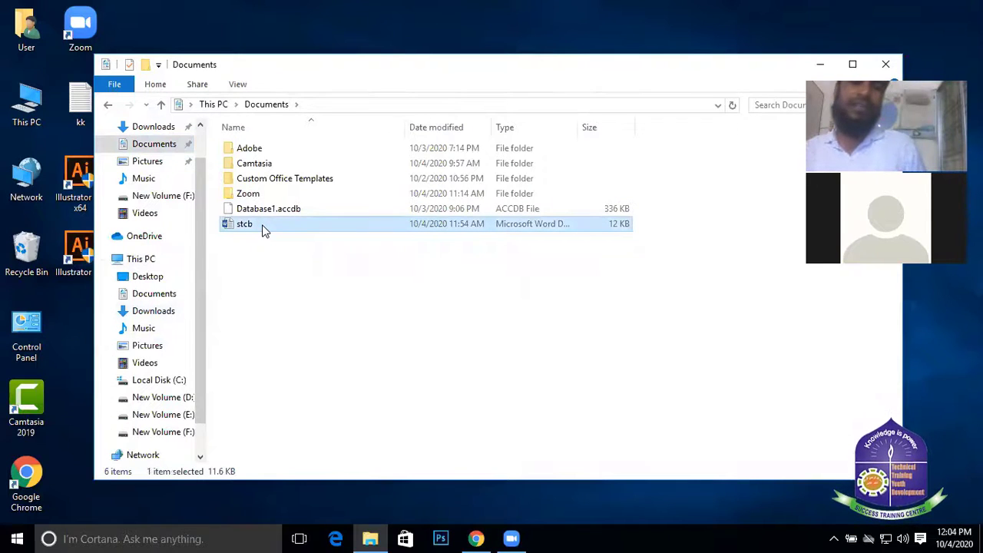
right_click(262, 230)
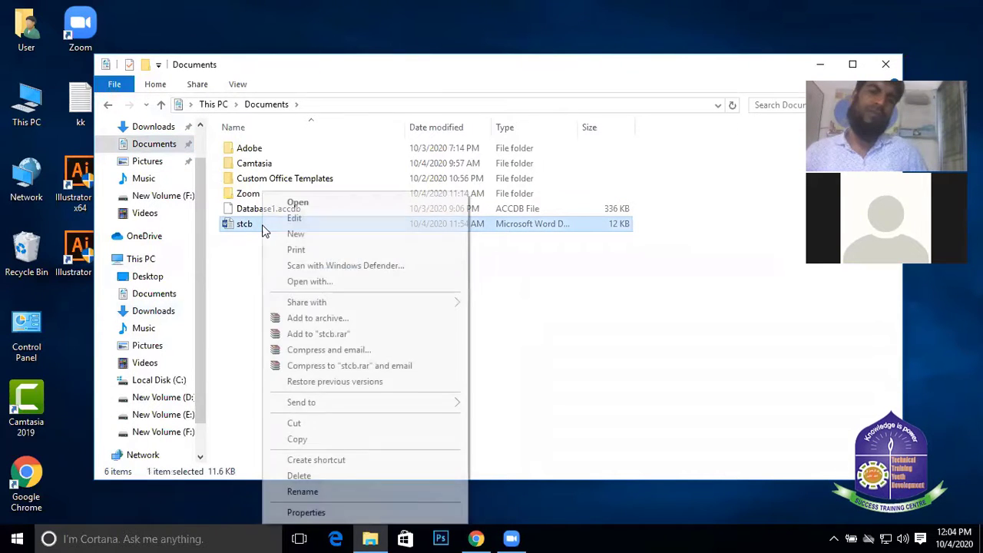
left_click(297, 202)
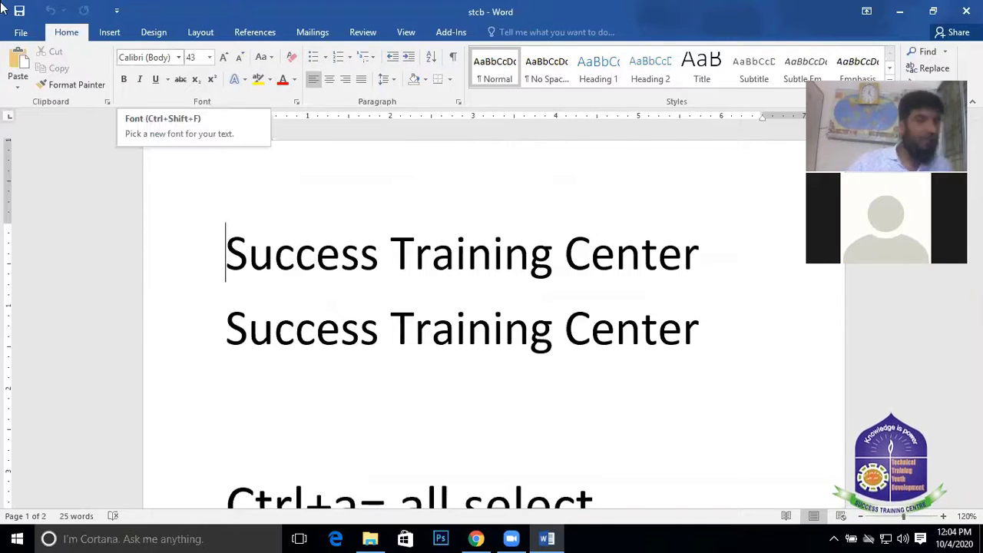
left_click(21, 33)
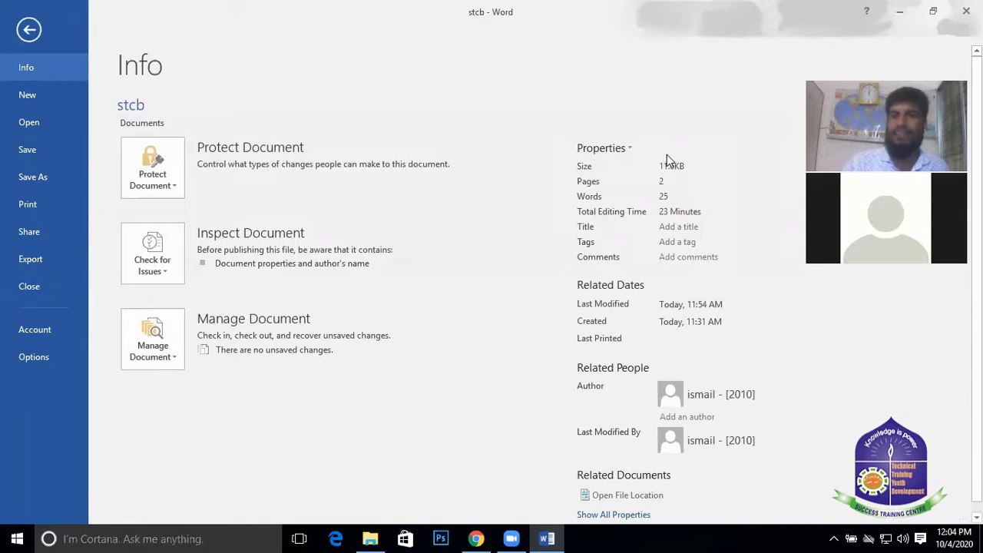
- Open the Save As dialog for stcb in the current Documents folder
left_click(44, 179)
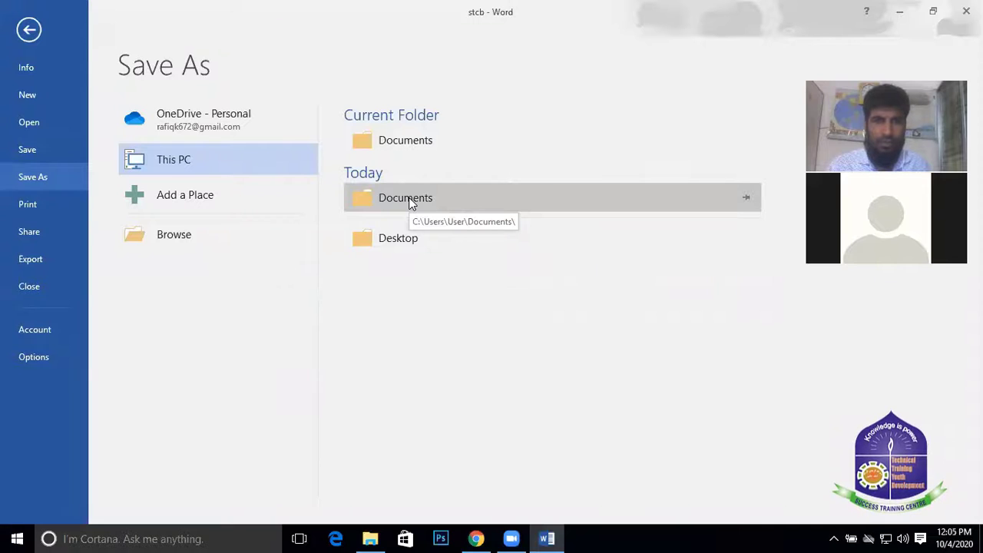
left_click(410, 145)
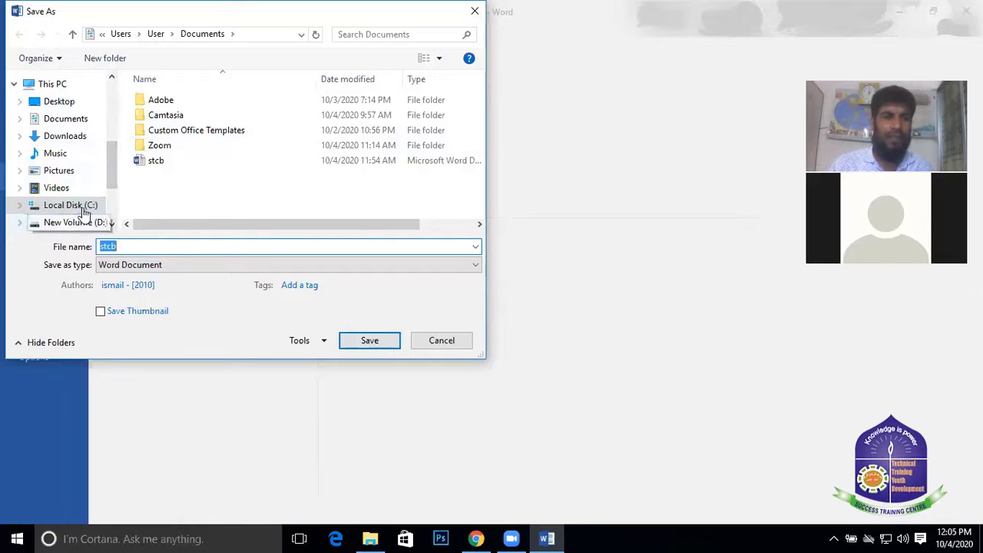
left_click(441, 340)
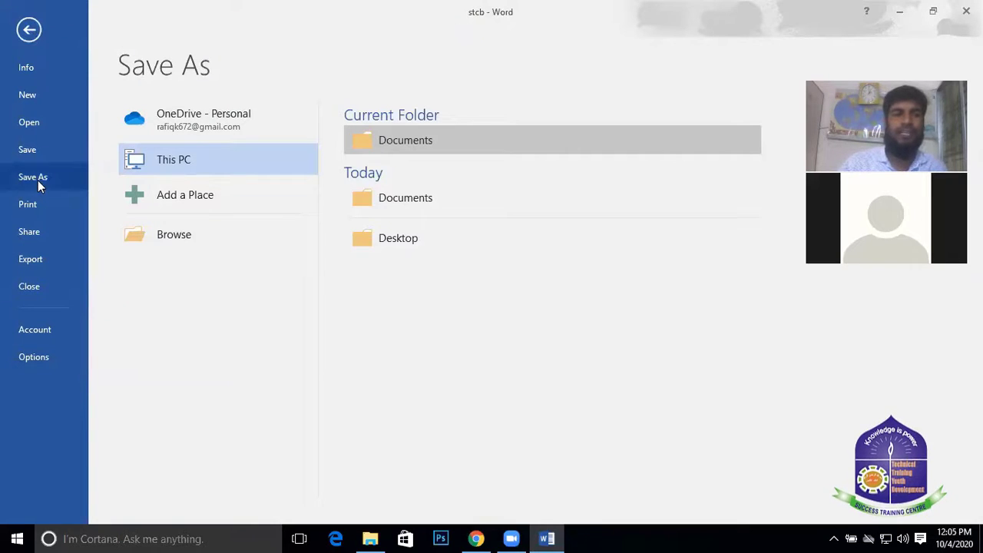
left_click(420, 140)
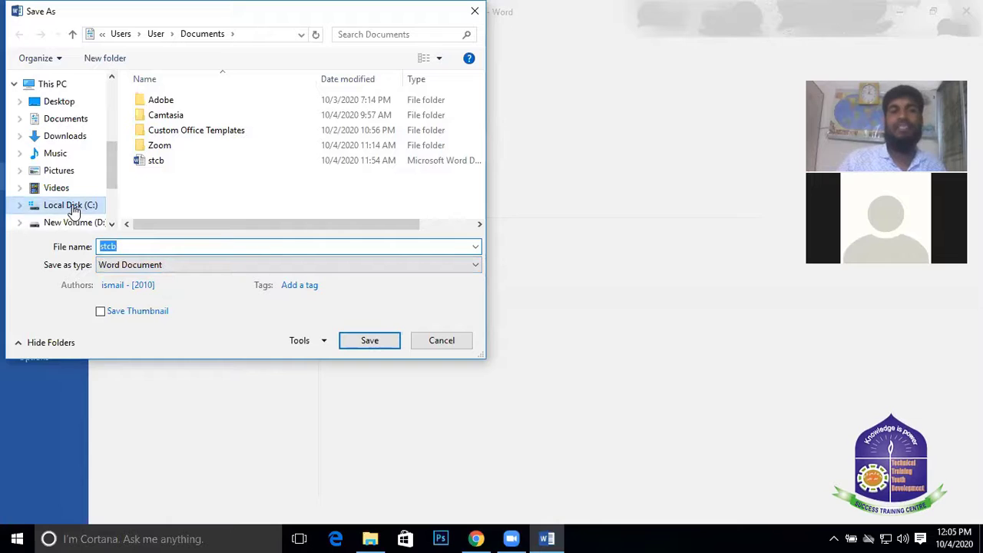
left_click(111, 224)
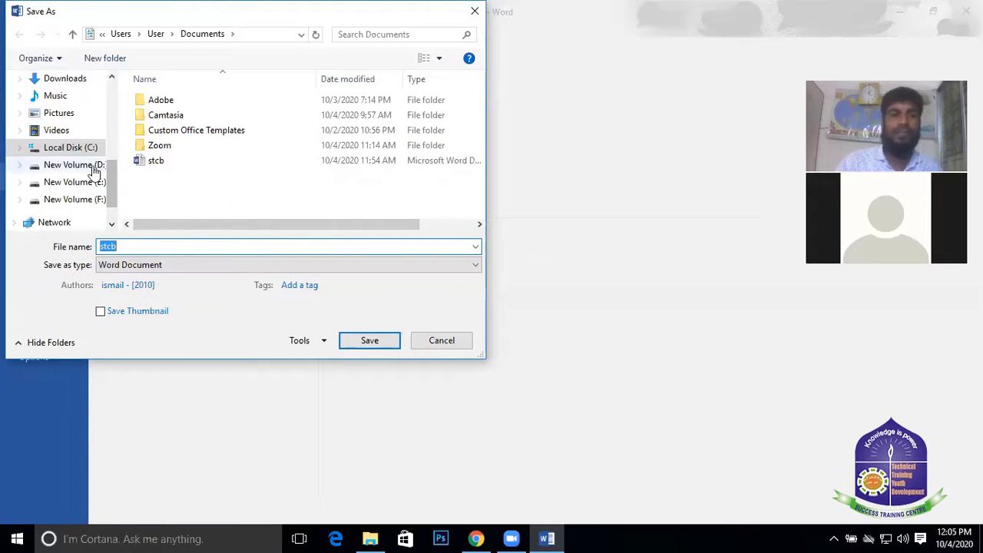
left_click(111, 78)
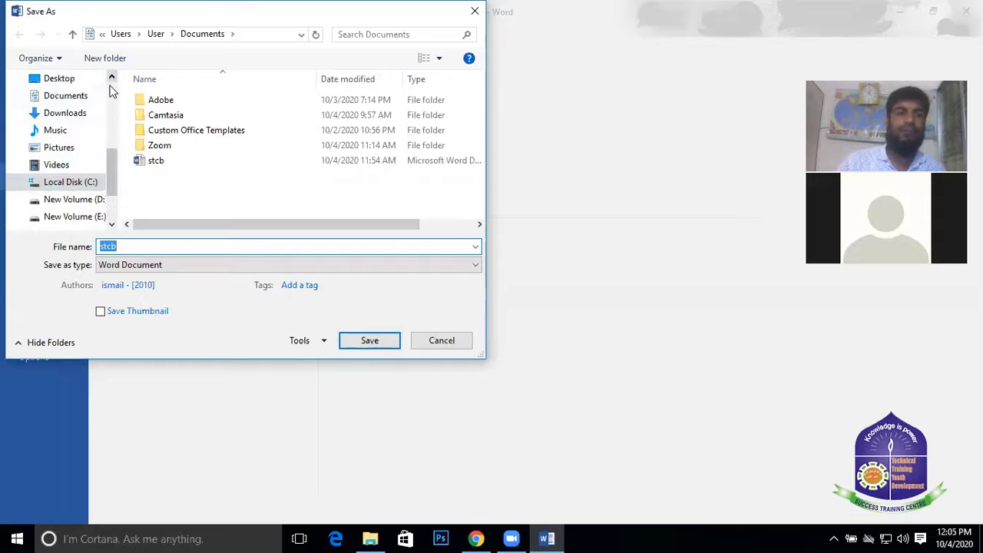
left_click(80, 97)
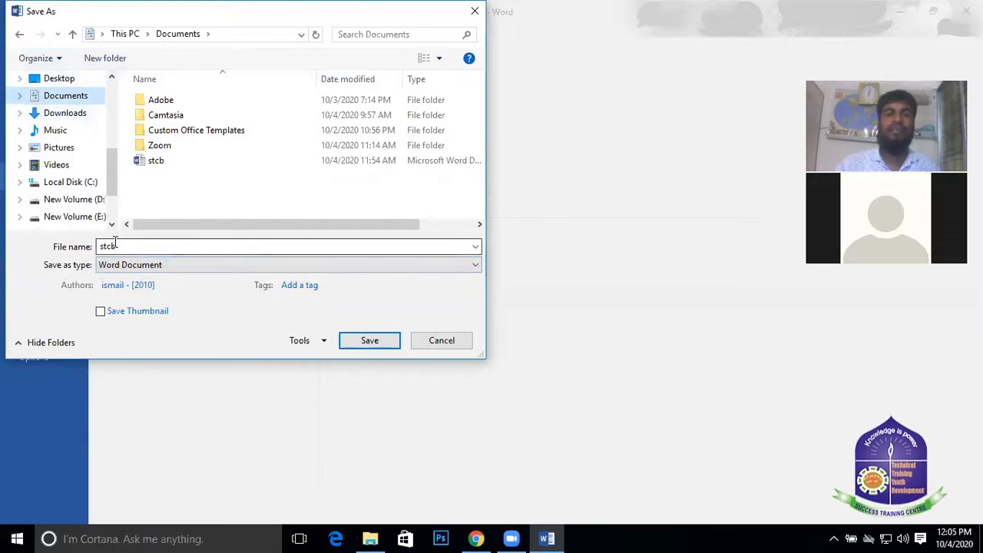
left_click(78, 186)
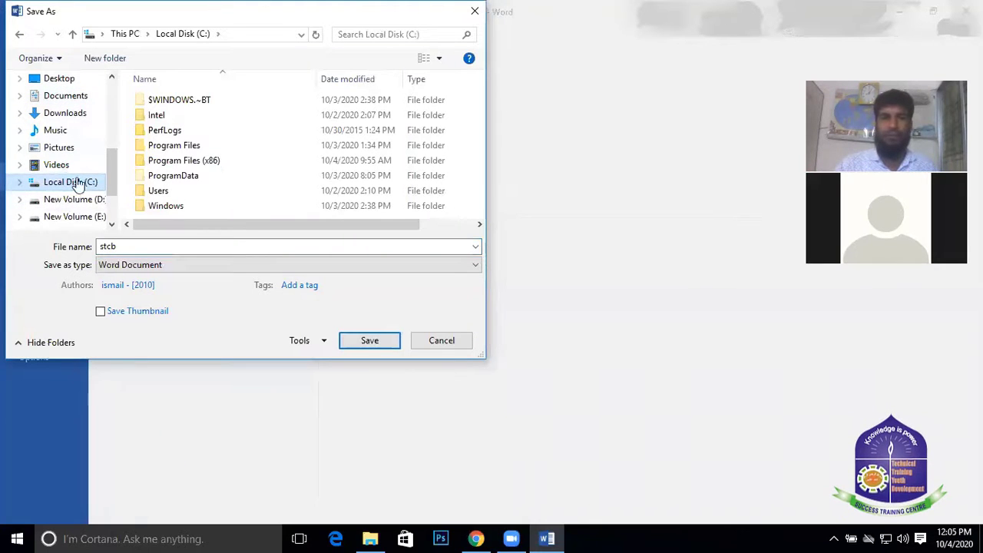
left_click(86, 100)
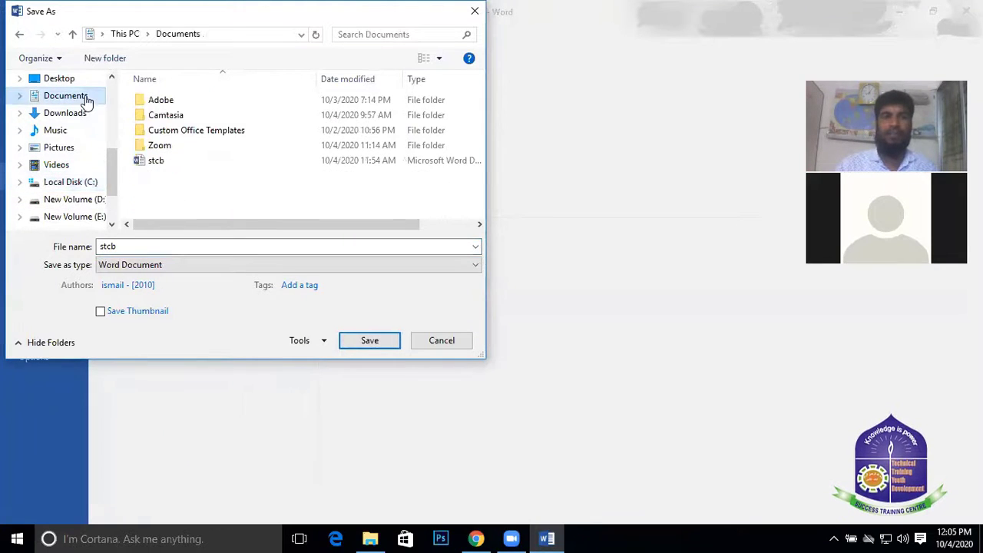
left_click(93, 217)
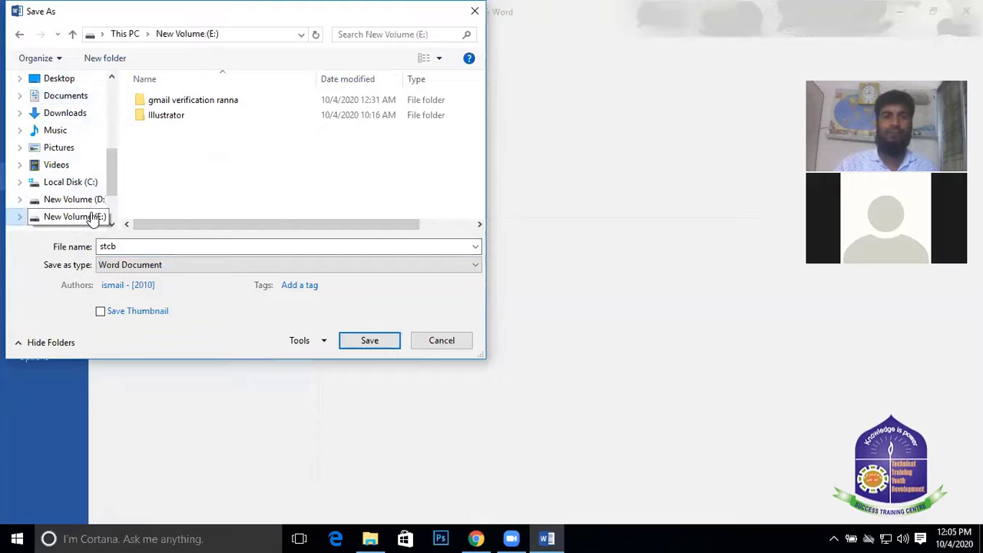
left_click(77, 97)
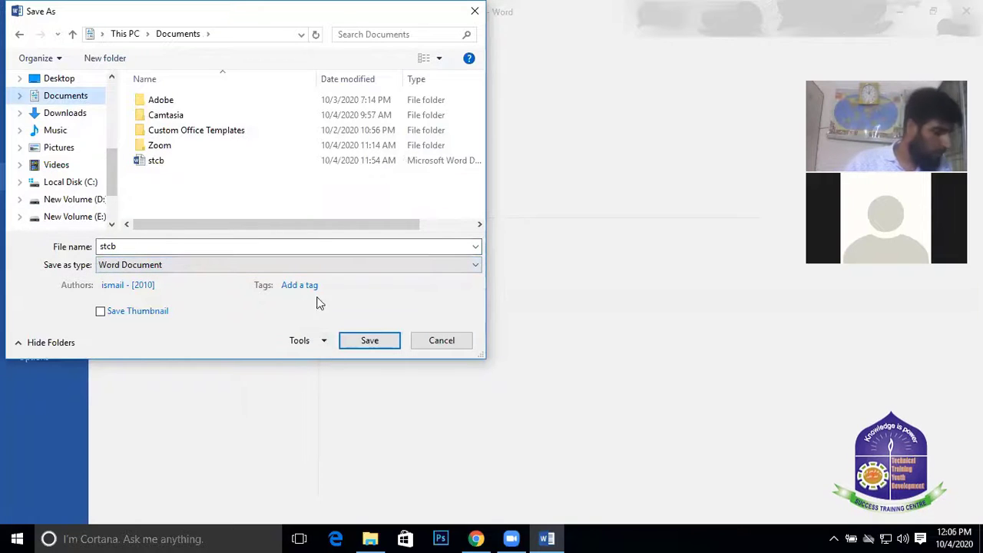
- In General Options, set and confirm a password to open for stcb, then save it
left_click(326, 344)
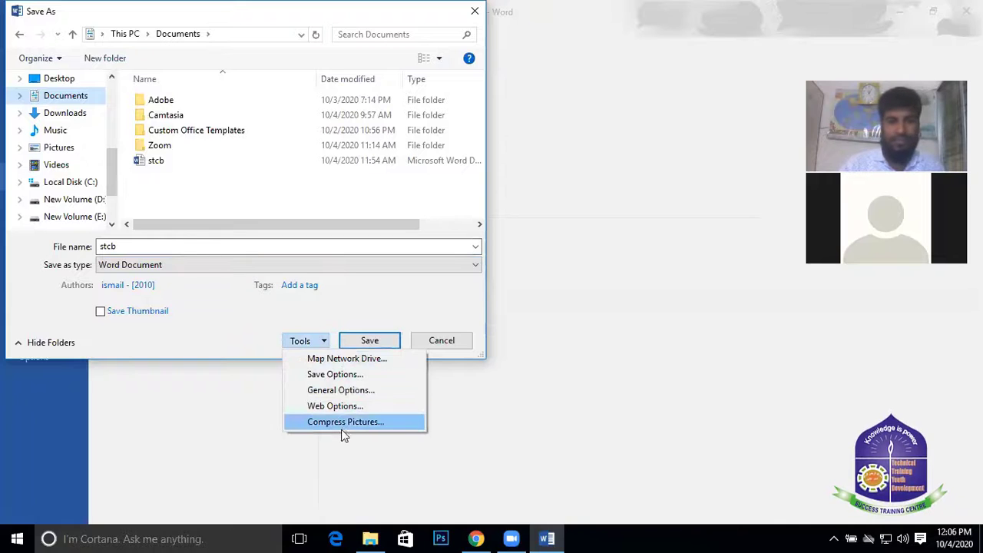
left_click(357, 390)
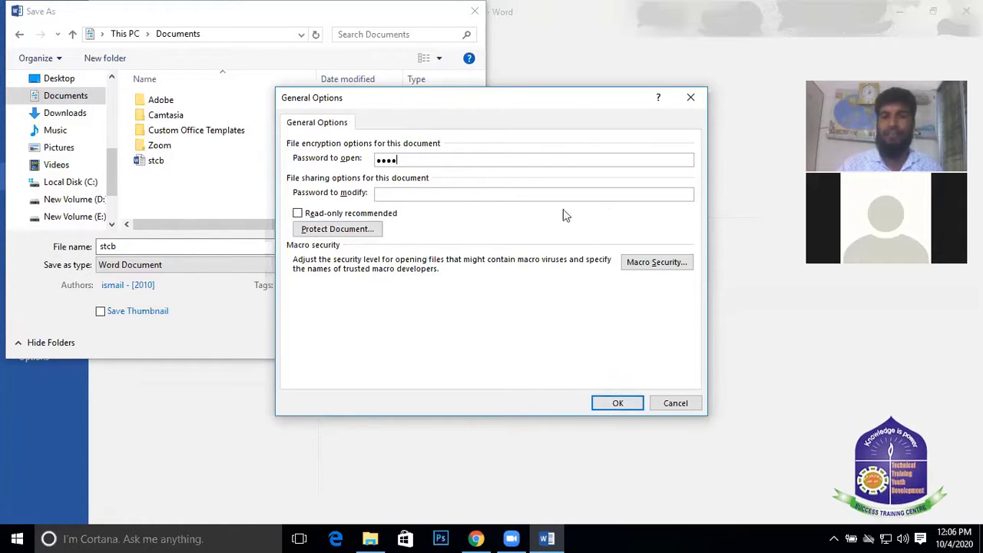
left_click(616, 404)
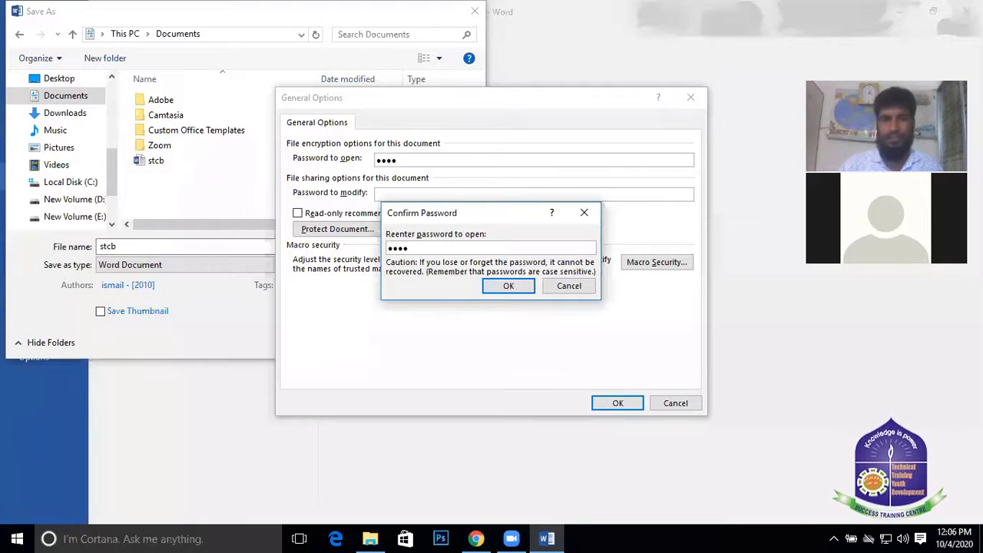
left_click(513, 285)
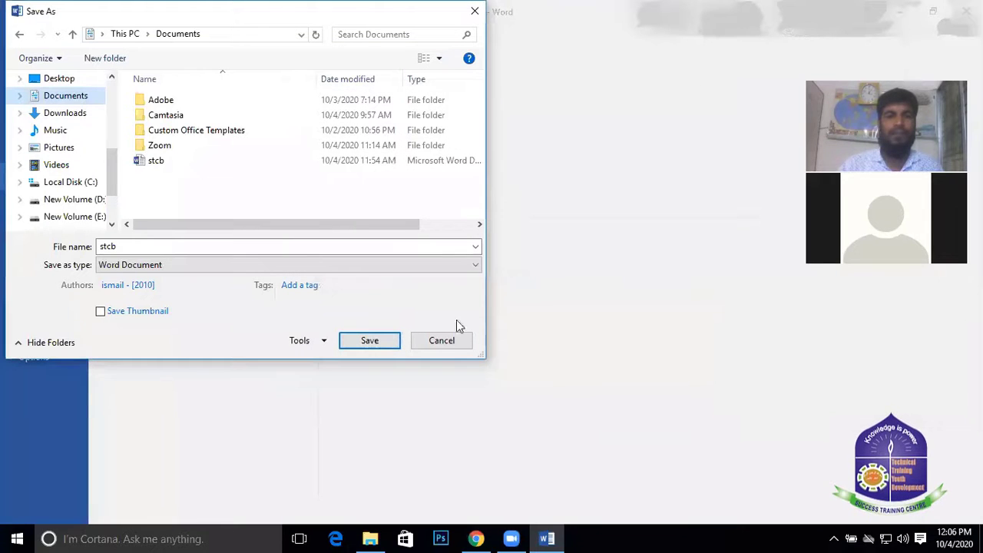
left_click(373, 340)
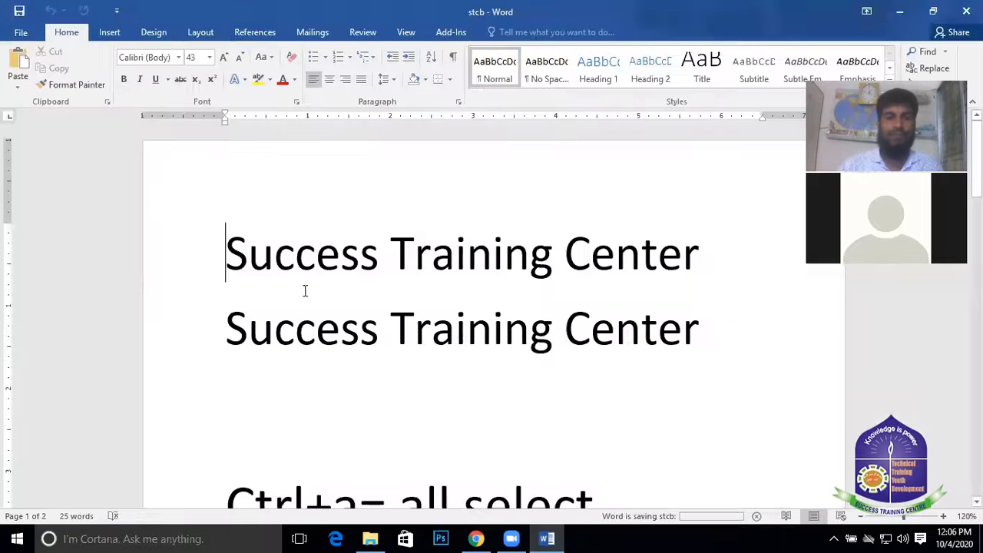
- Close Word and reopen stcb from Documents in File Explorer with the right-click Open command
left_click(966, 11)
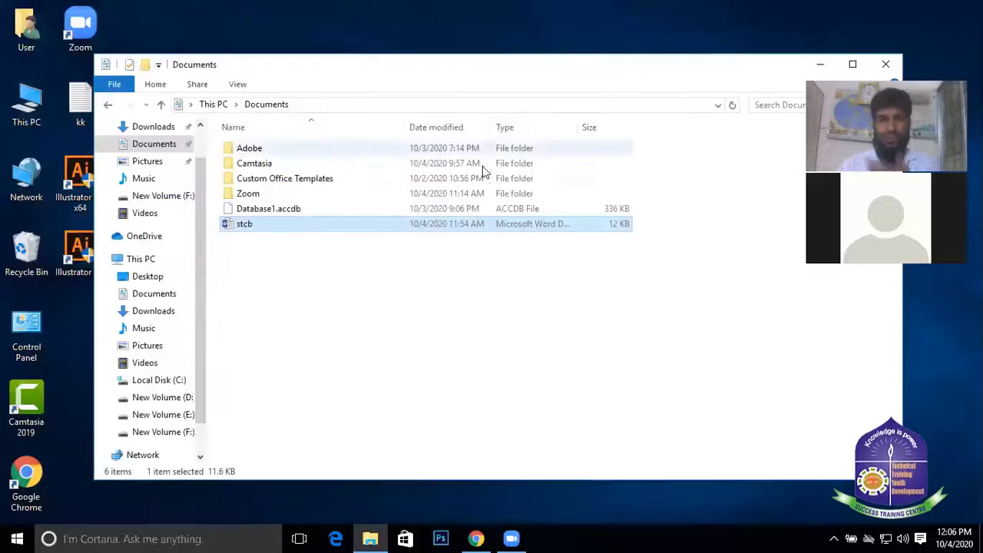
right_click(264, 227)
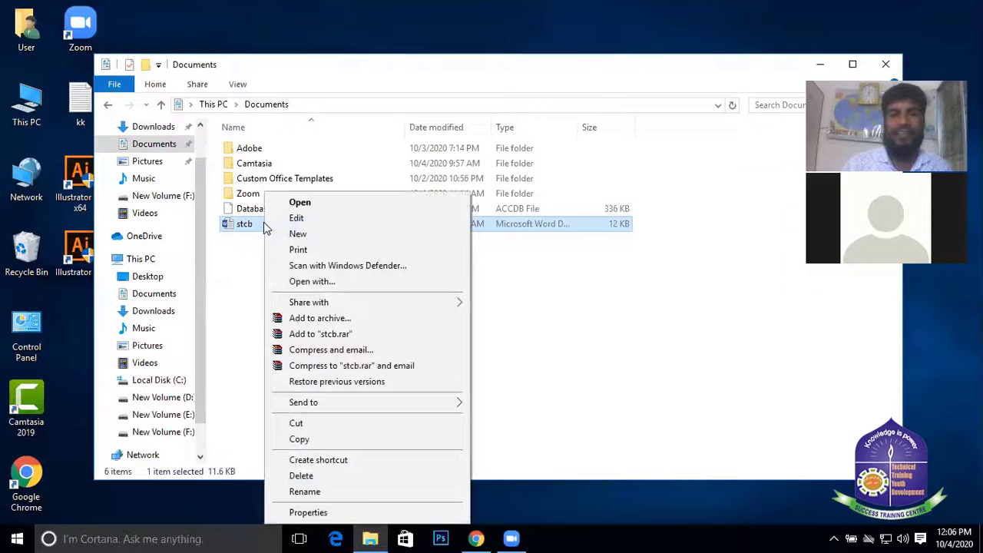
left_click(300, 202)
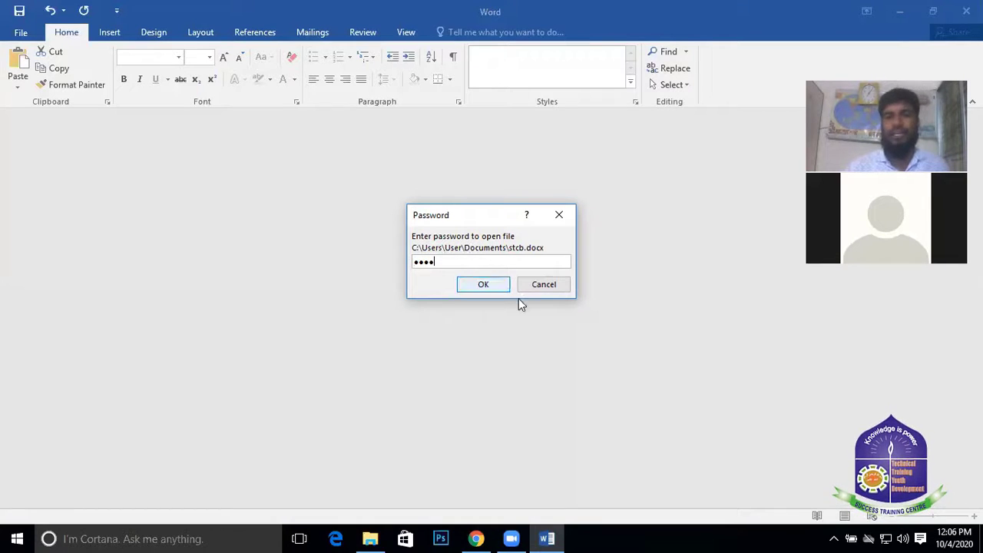
- Unlock stcb with its password and scroll through the headings and shortcut list
left_click(497, 288)
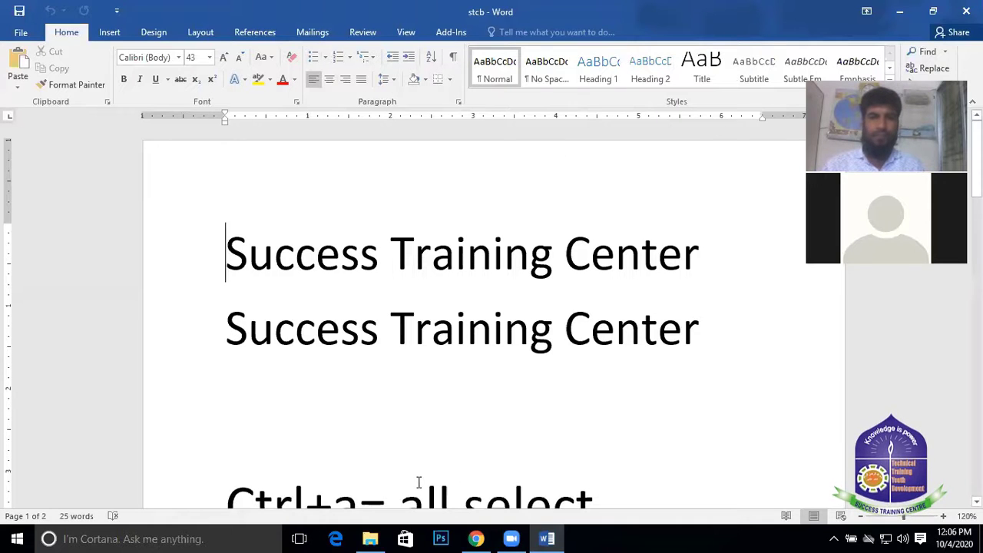
scroll(405, 300, "down", 2)
scroll(461, 329, "down", 3)
scroll(450, 241, "down", 5)
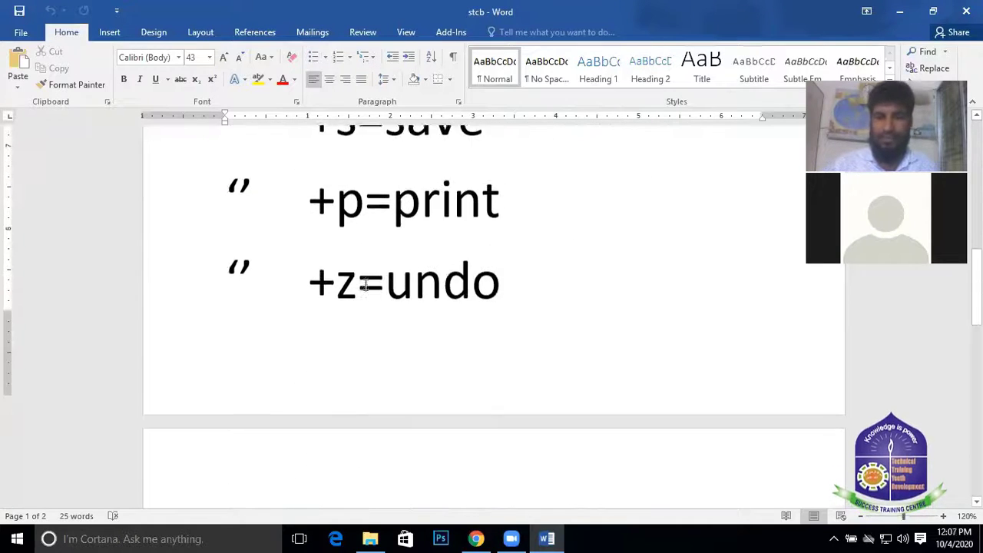
scroll(440, 254, "down", 4)
scroll(520, 248, "up", 7)
scroll(512, 284, "up", 5)
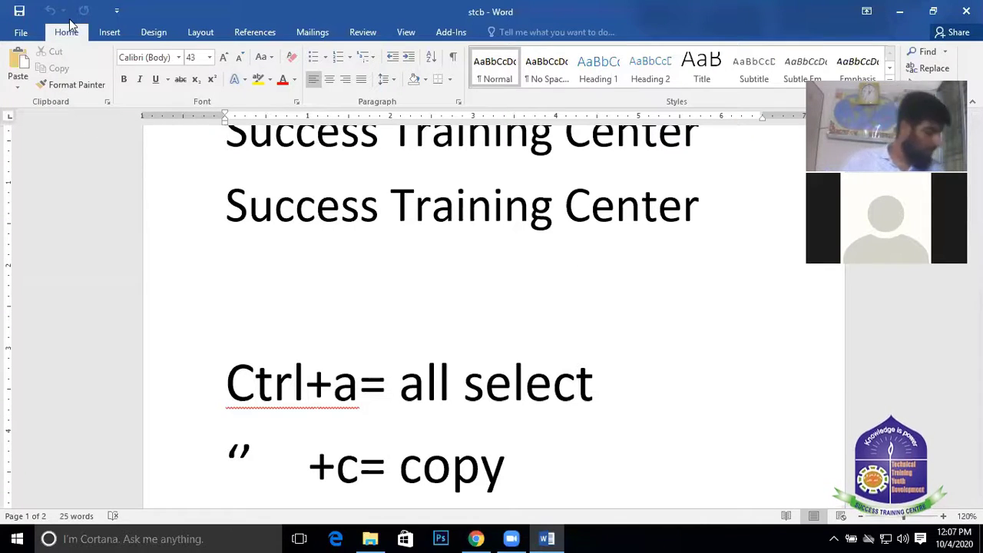
- Open General Options from Save As in the Documents folder to view stcb's password to open
left_click(23, 32)
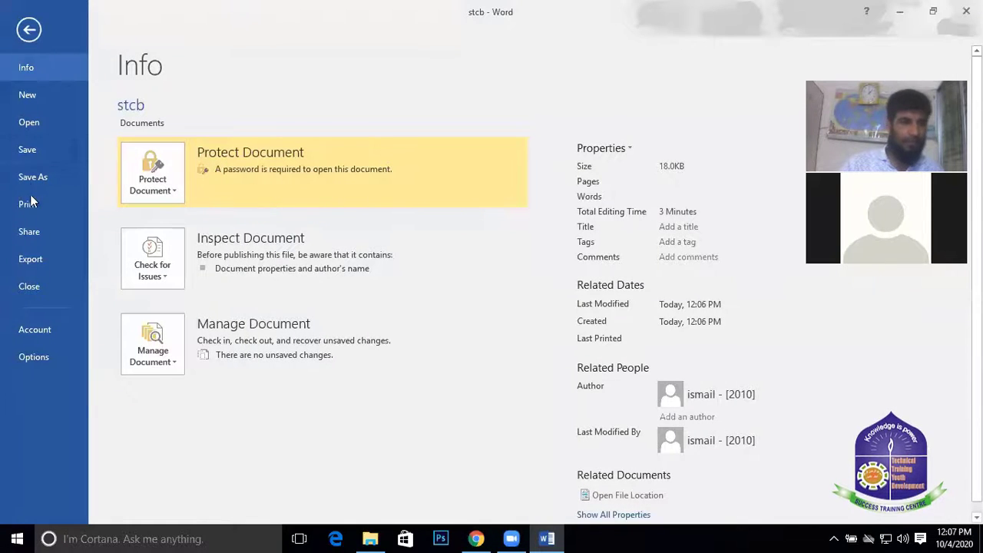
left_click(33, 177)
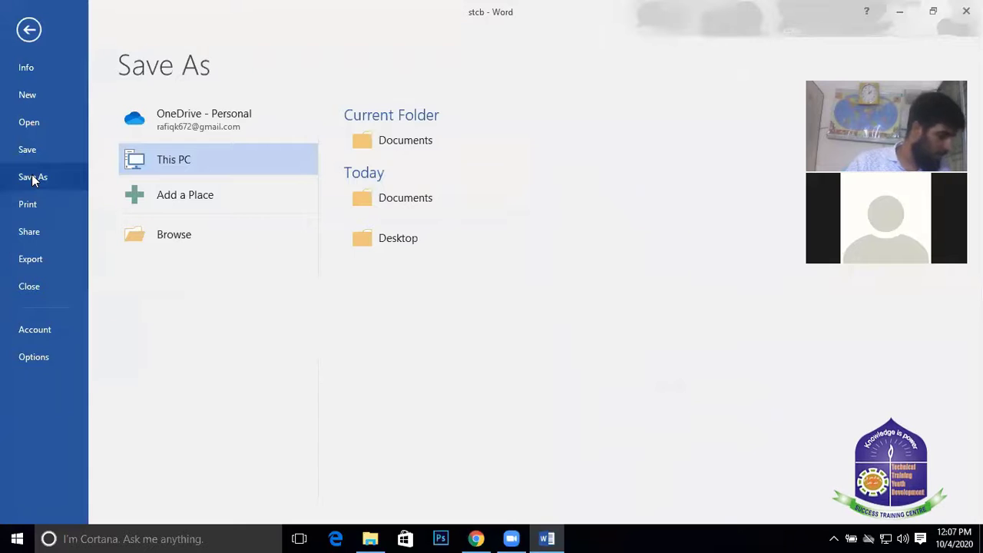
left_click(433, 144)
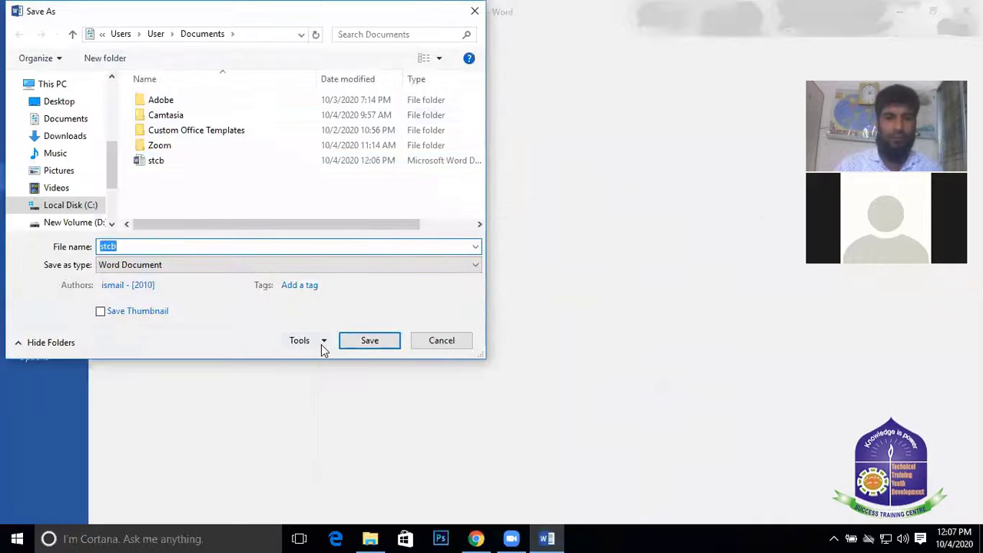
left_click(323, 344)
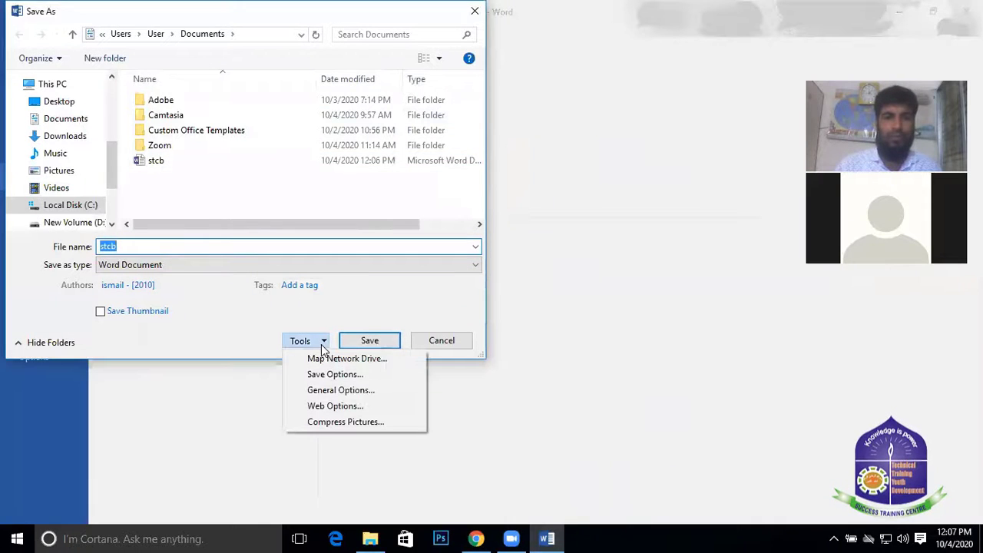
left_click(336, 393)
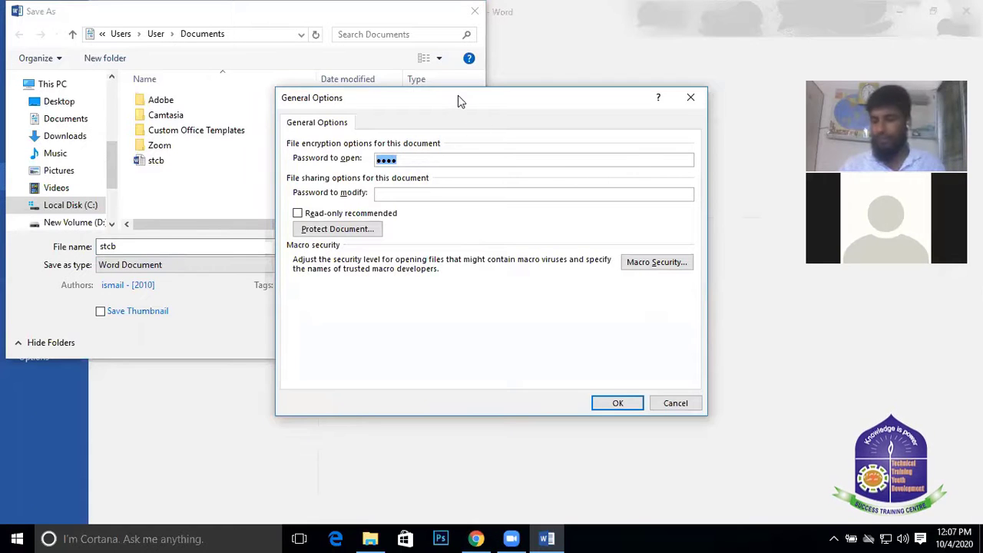
- Erase the existing password to open in General Options
key("BackSpace")
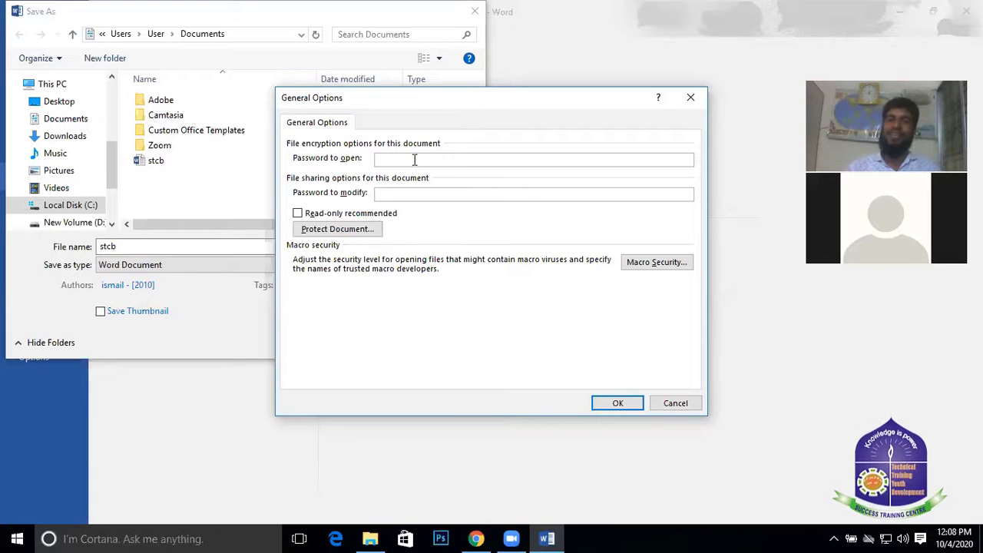
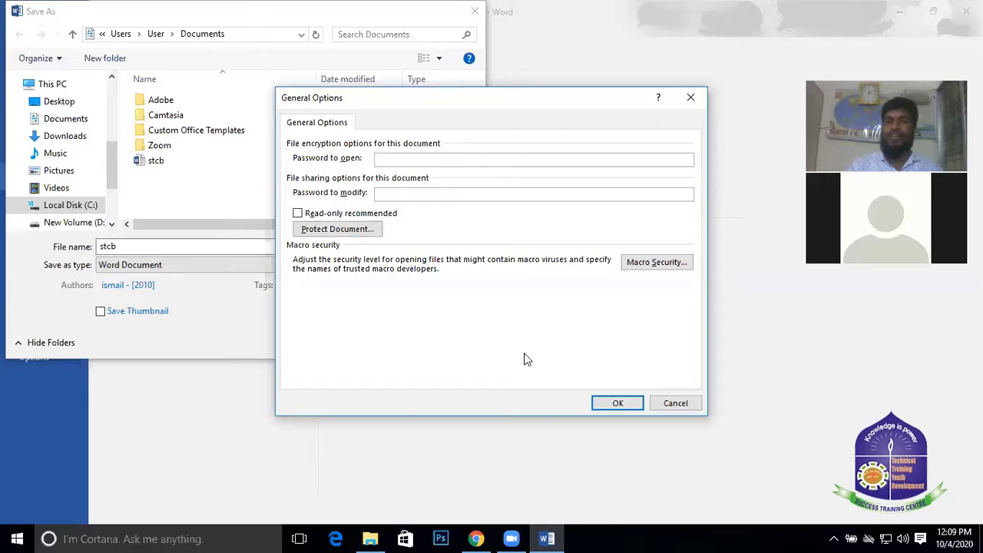
- Leave the password to open empty, confirm General Options, and save stcb without protection
left_click(619, 404)
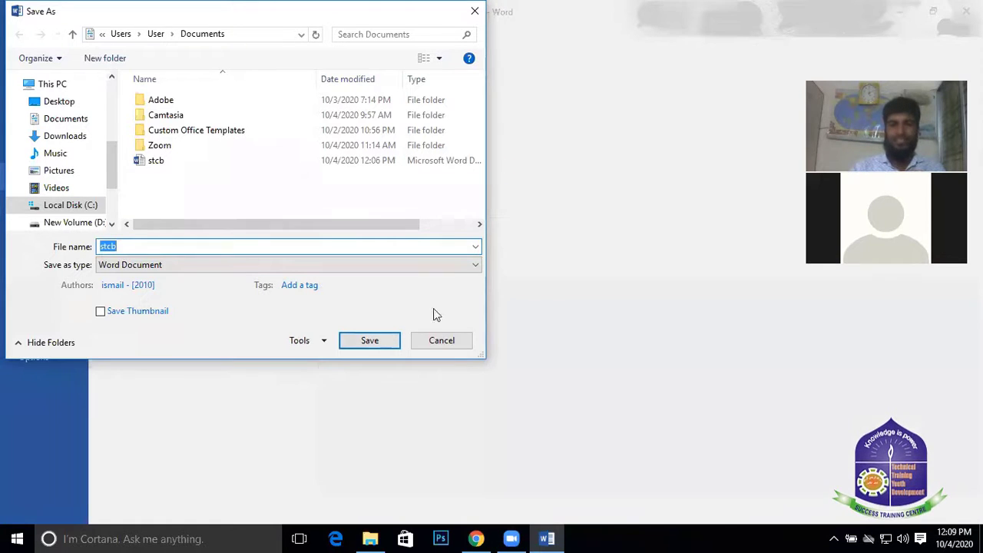
left_click(368, 340)
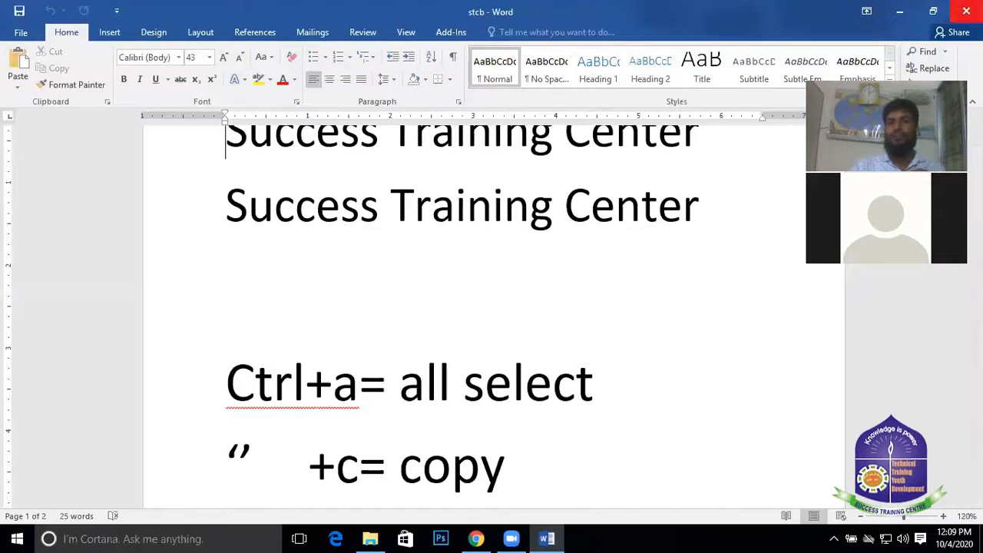
- Close Word and reopen stcb from File Explorer to check no password is requested
left_click(966, 11)
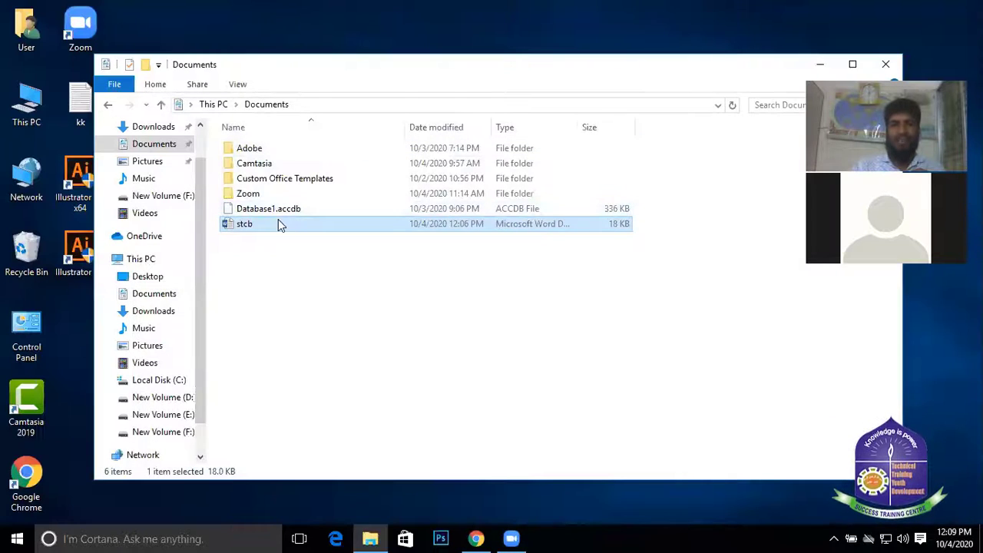
right_click(279, 224)
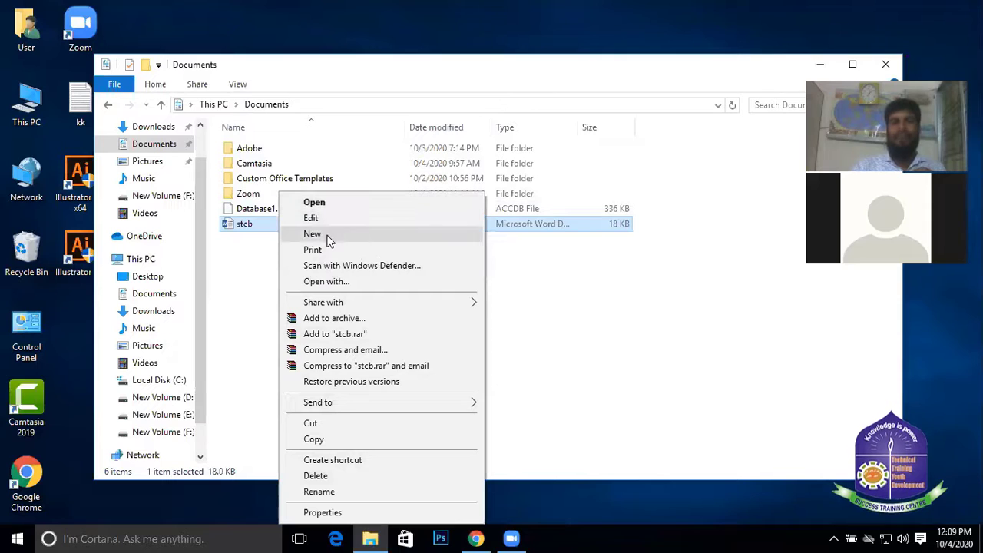
left_click(389, 204)
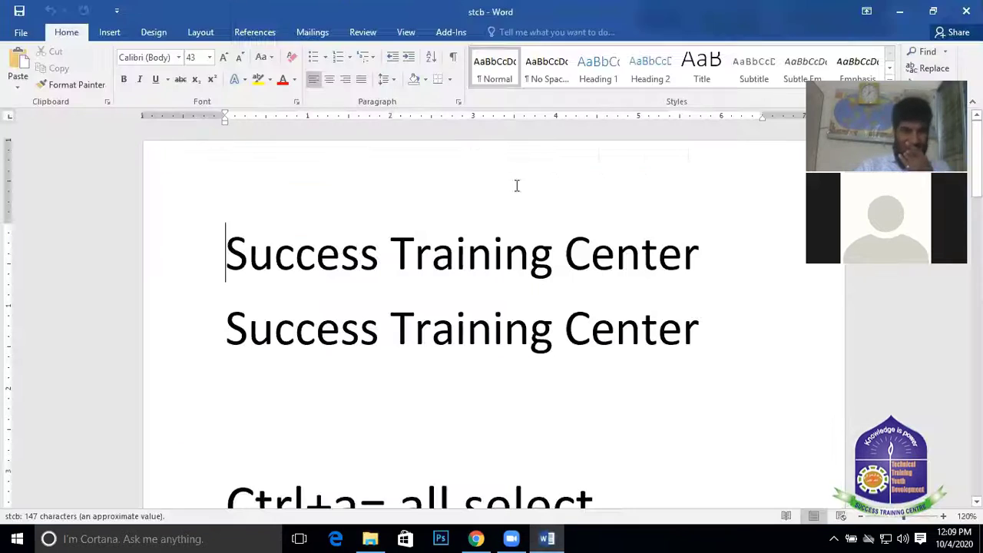
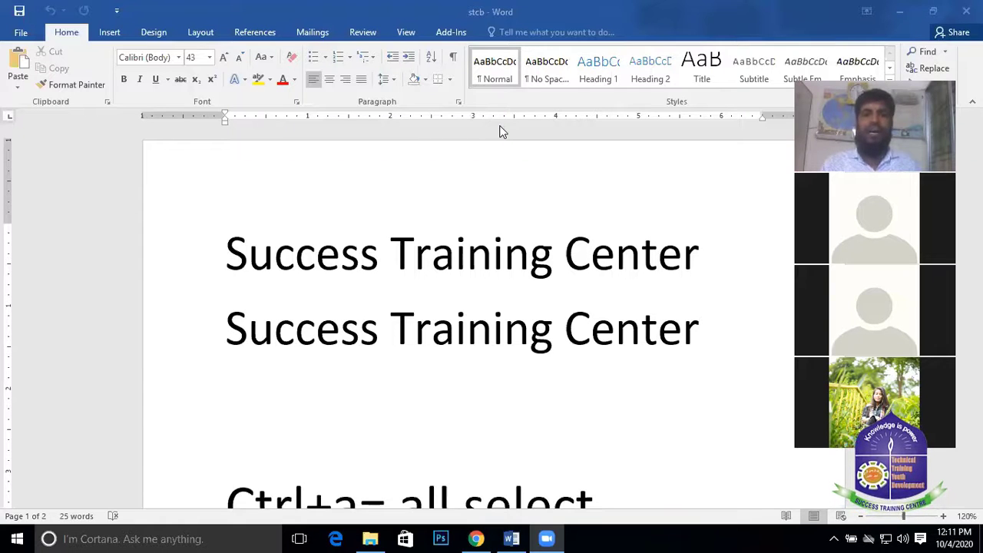
- Switch from the Word shortcut notes document to Chrome with Alt+Tab
key("alt+Tab")
- Close the Messenger chat popup on the Facebook page inbox and open a new browser tab
left_click(91, 12)
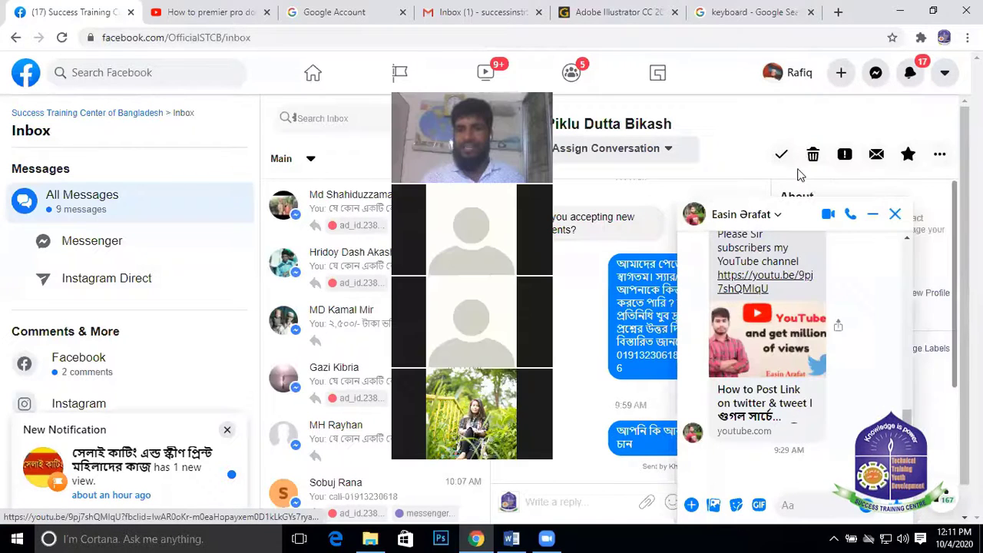
left_click(895, 213)
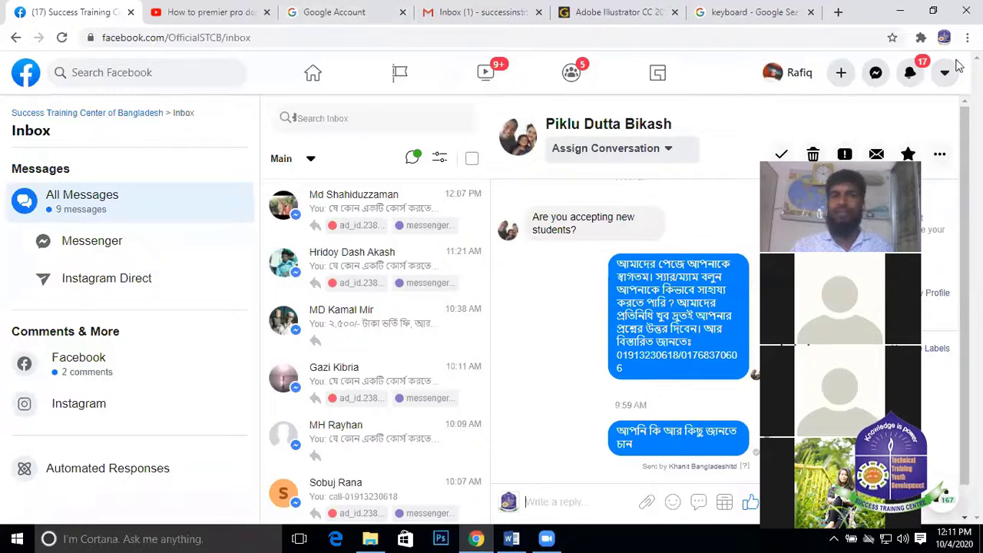
left_click(841, 16)
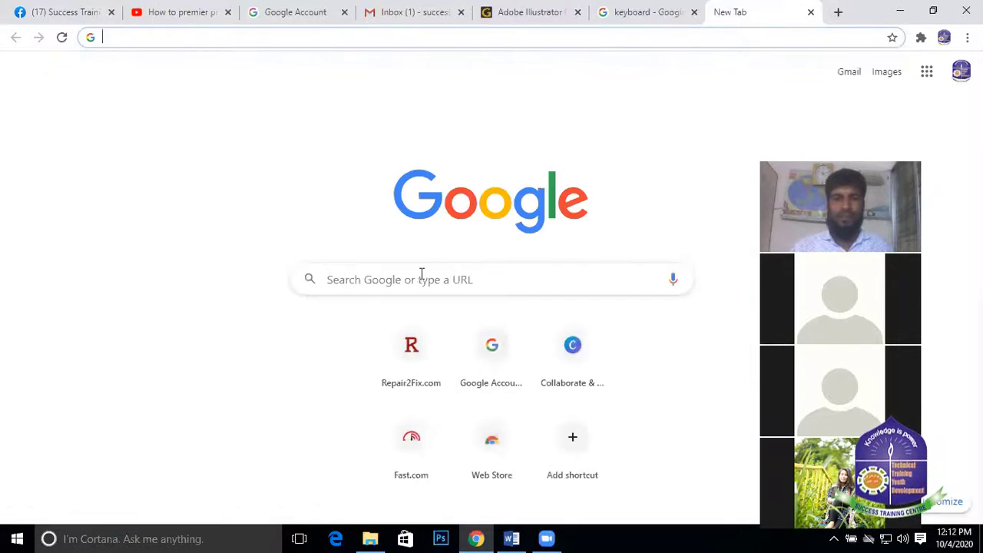
- Search Google for 'youtube video' and open the 'Videos - YouTube' channel page
left_click(420, 272)
left_click(376, 400)
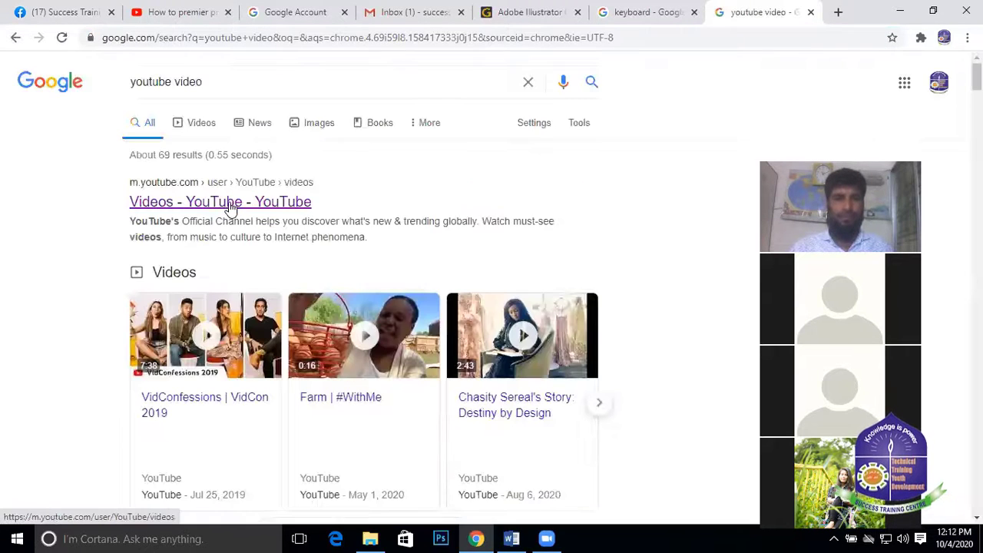
left_click(227, 202)
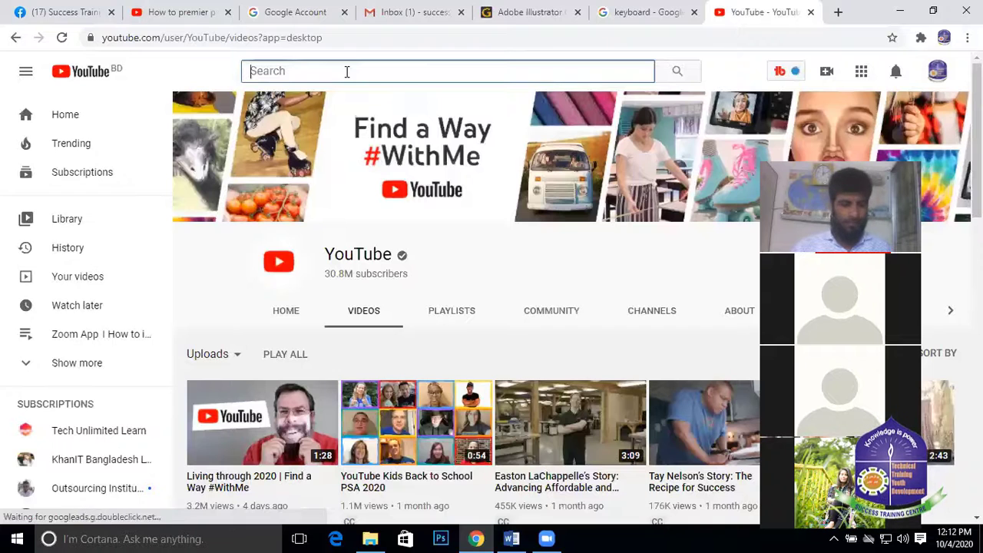
- Search YouTube for 'success institutebd' and view the channel page
type("succe")
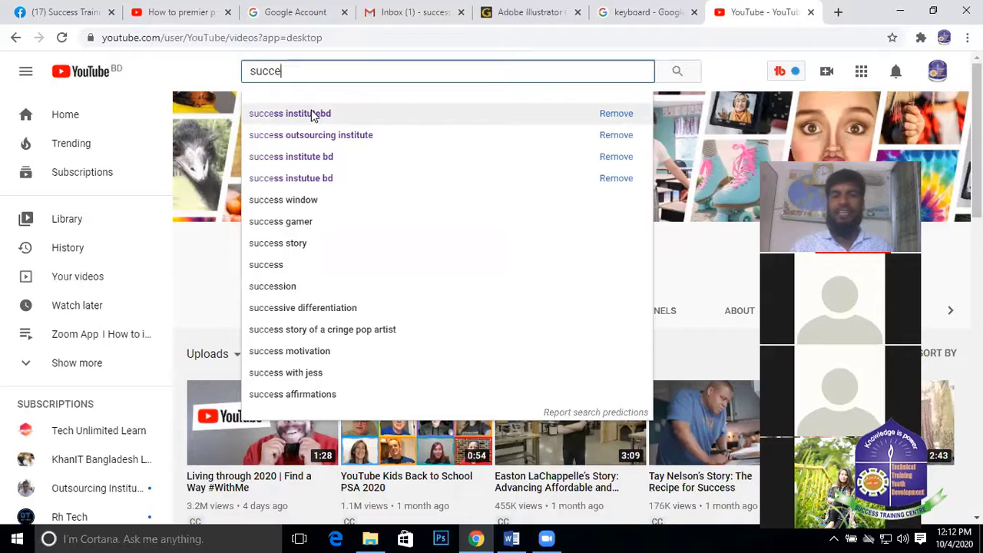
left_click(313, 115)
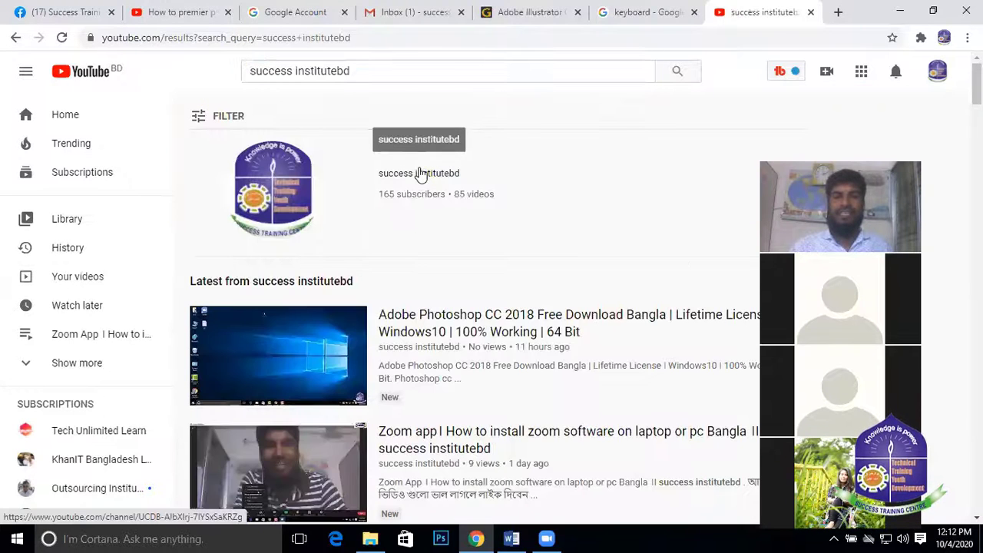
left_click(421, 175)
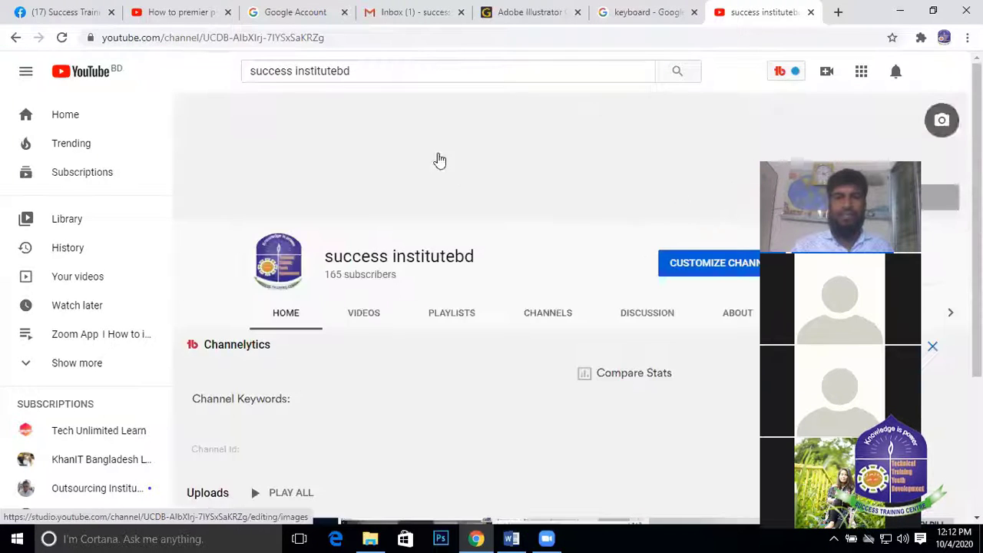
scroll(425, 356, "down", 3)
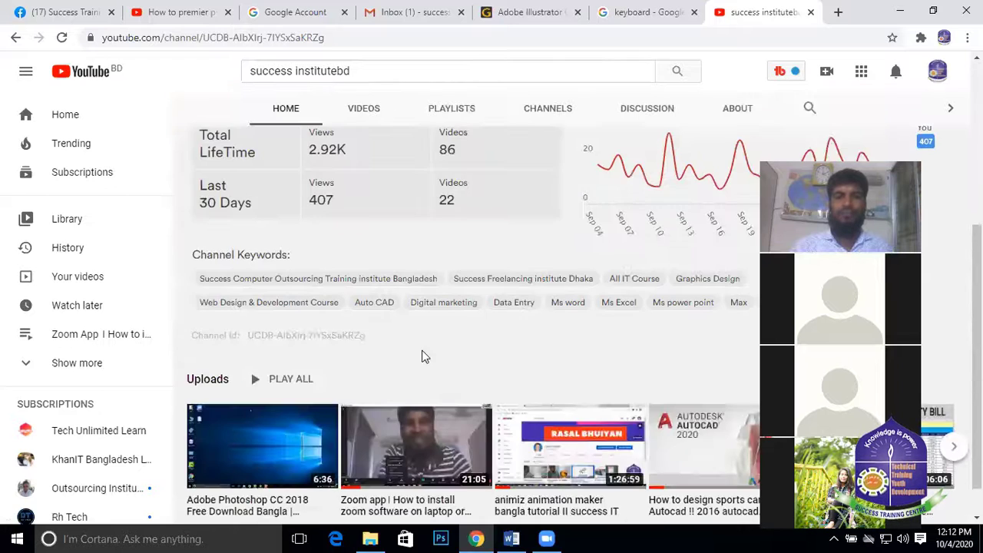
scroll(308, 169, "up", 5)
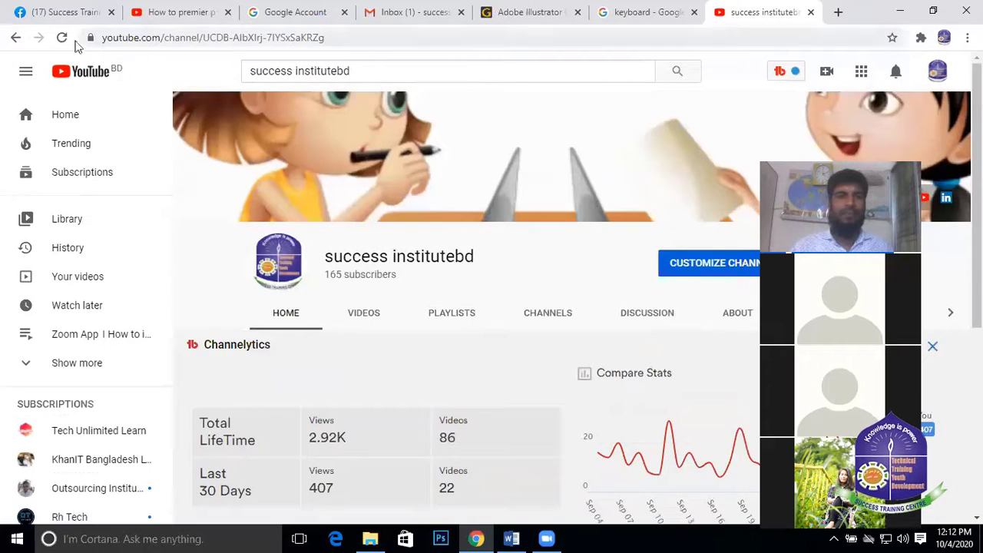
- Return to the 'success institutebd' search results and clear the search query
left_click(13, 37)
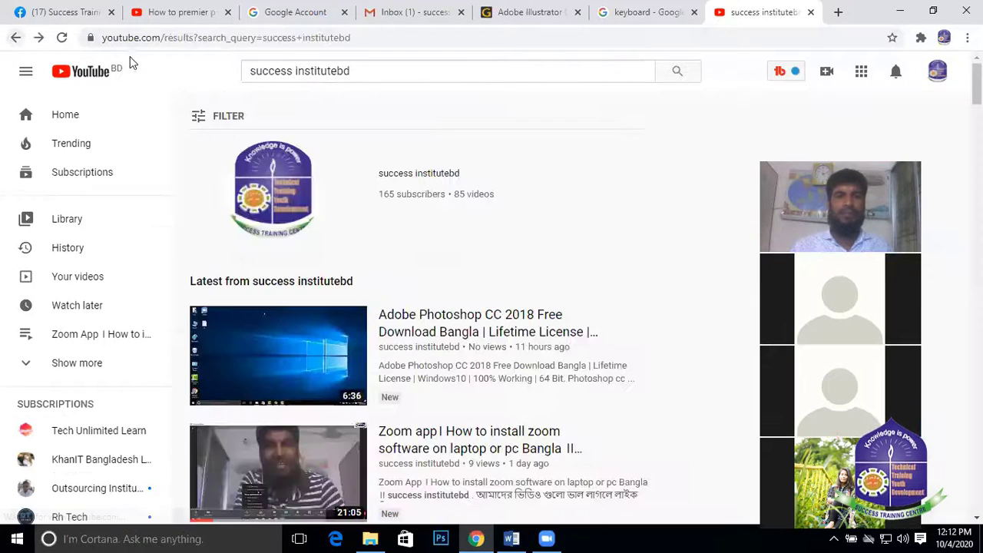
left_click(365, 71)
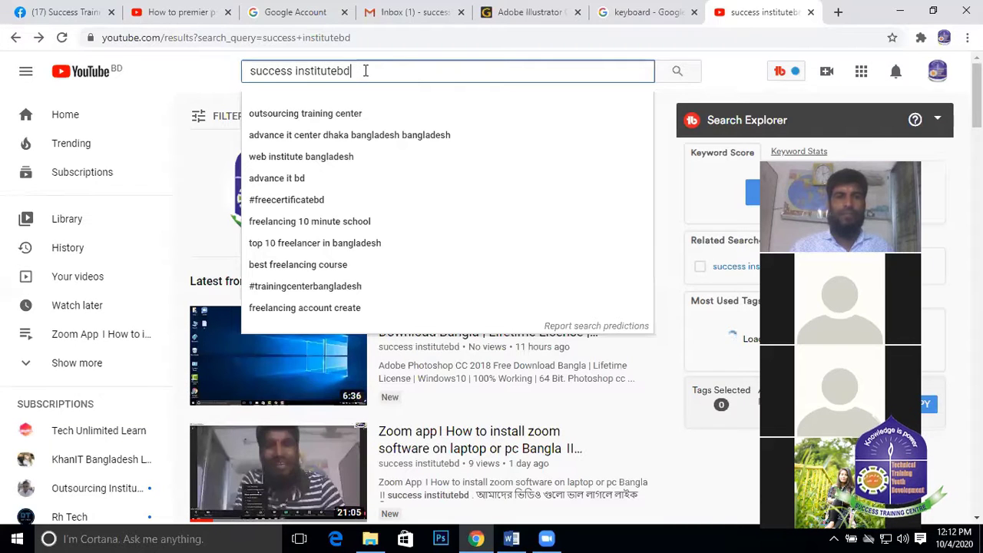
double_click(366, 70)
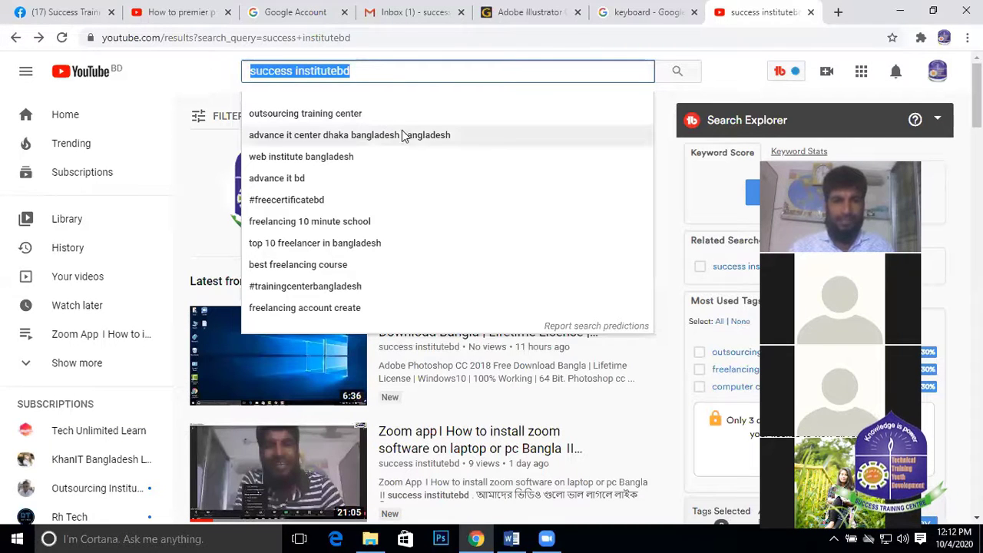
key("BackSpace")
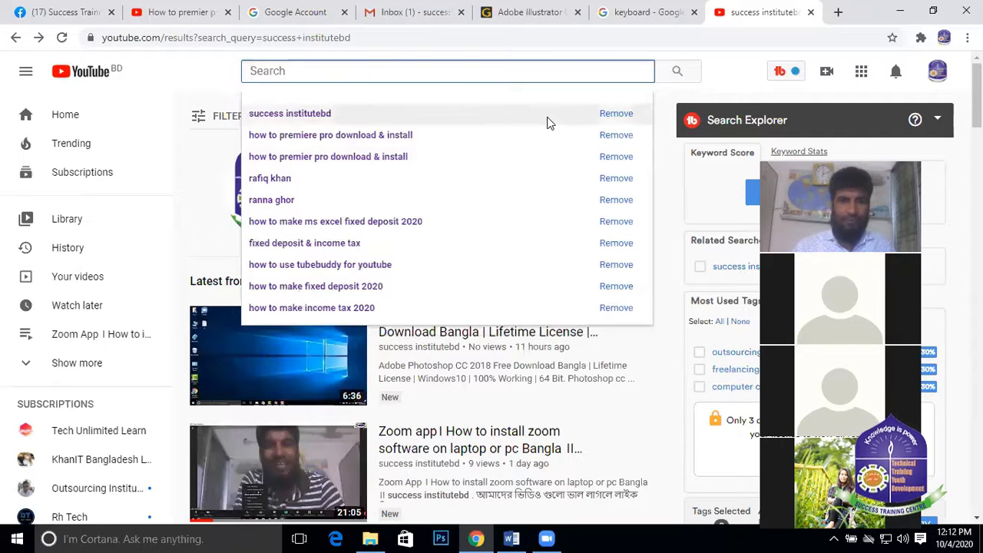
- Search YouTube for 'khanit bangladesh ltd' and open the KhanIT Bangladesh LTD channel
type("khg")
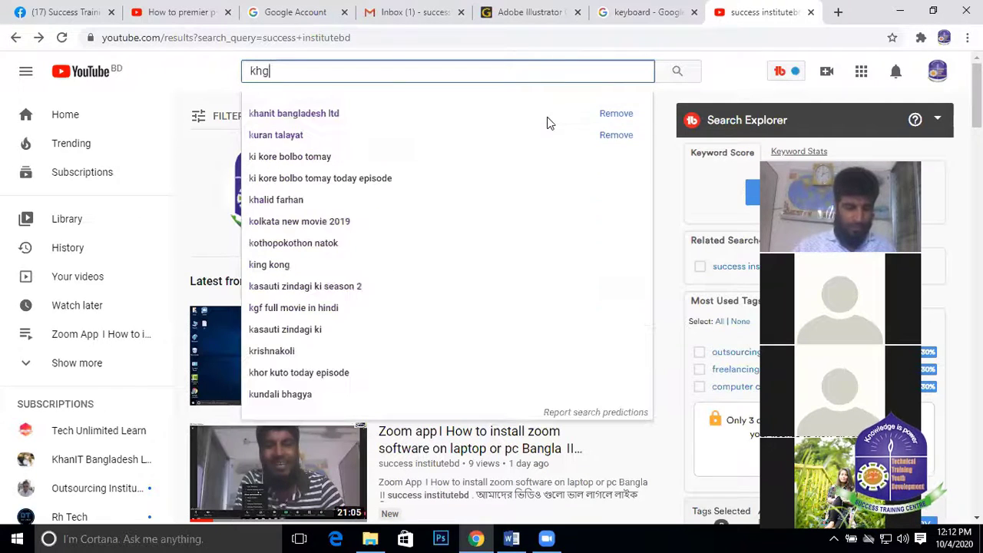
type("a")
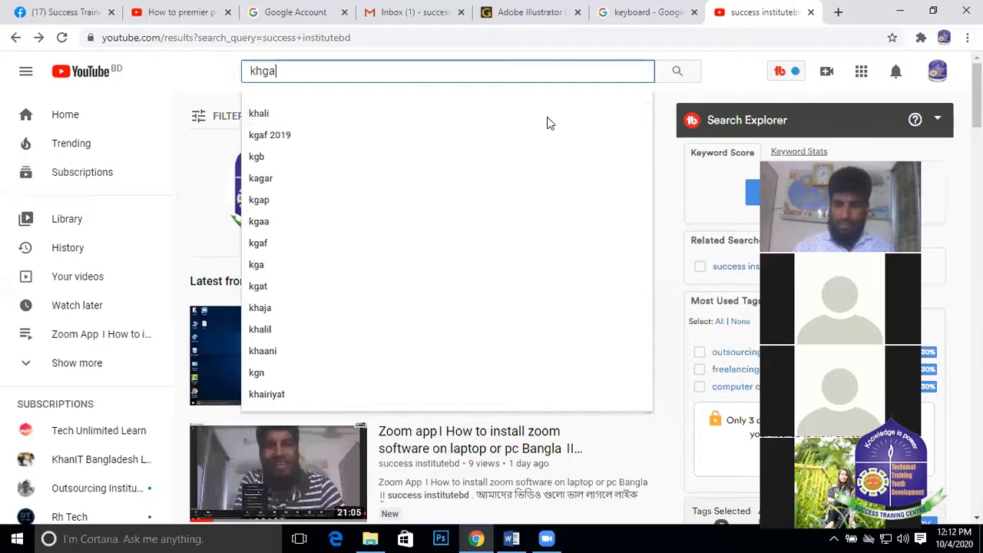
key("BackSpace")
key("BackSpace")
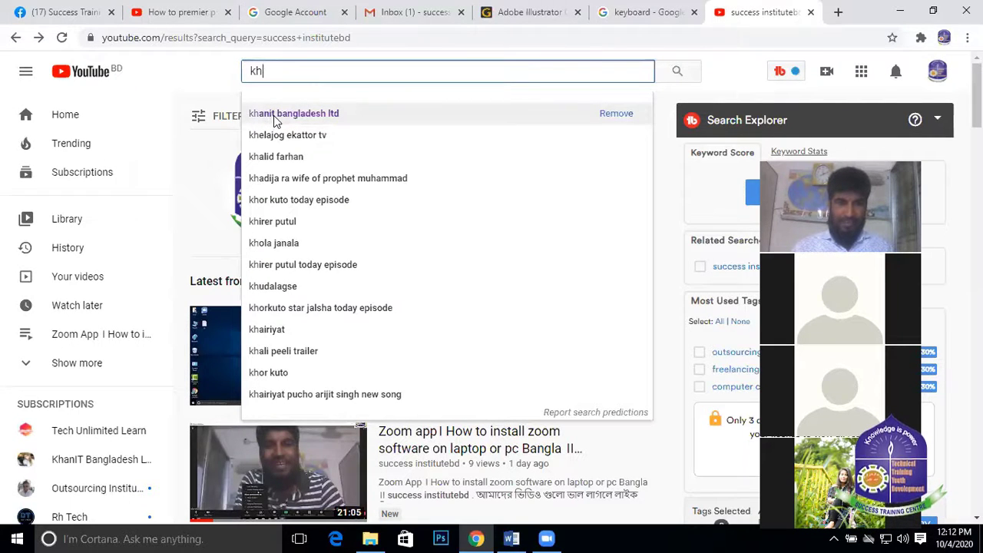
left_click(328, 116)
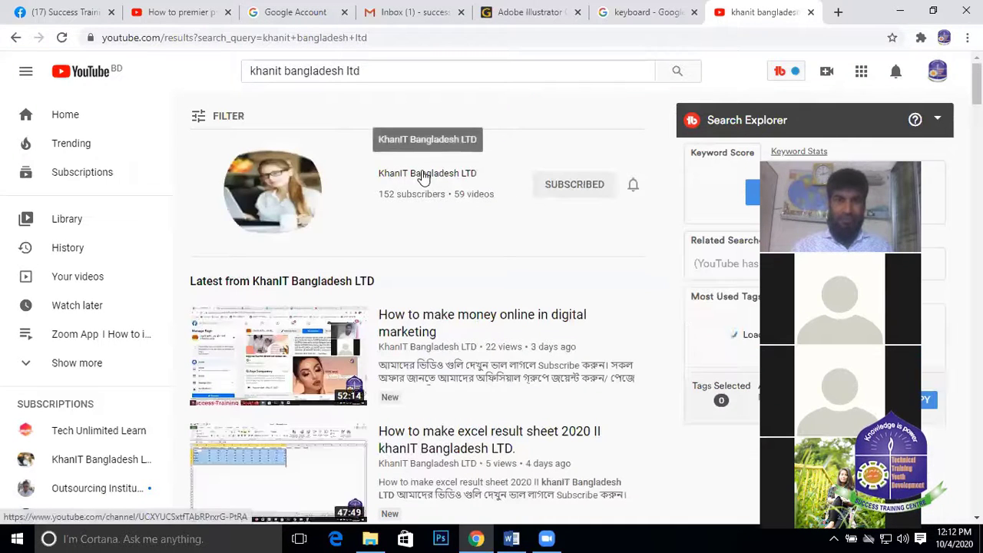
left_click(422, 174)
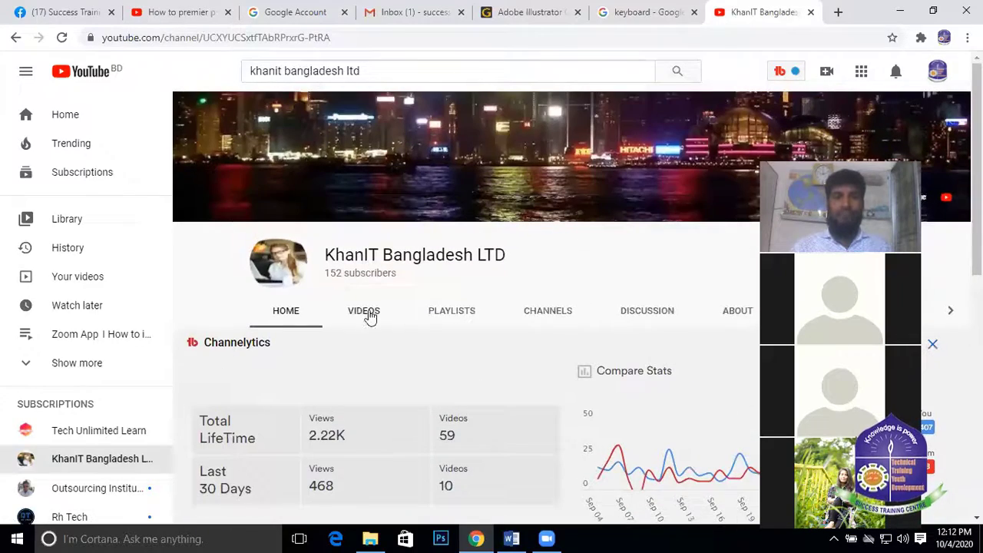
- Browse the channel's uploaded videos, then return to its home page
left_click(370, 316)
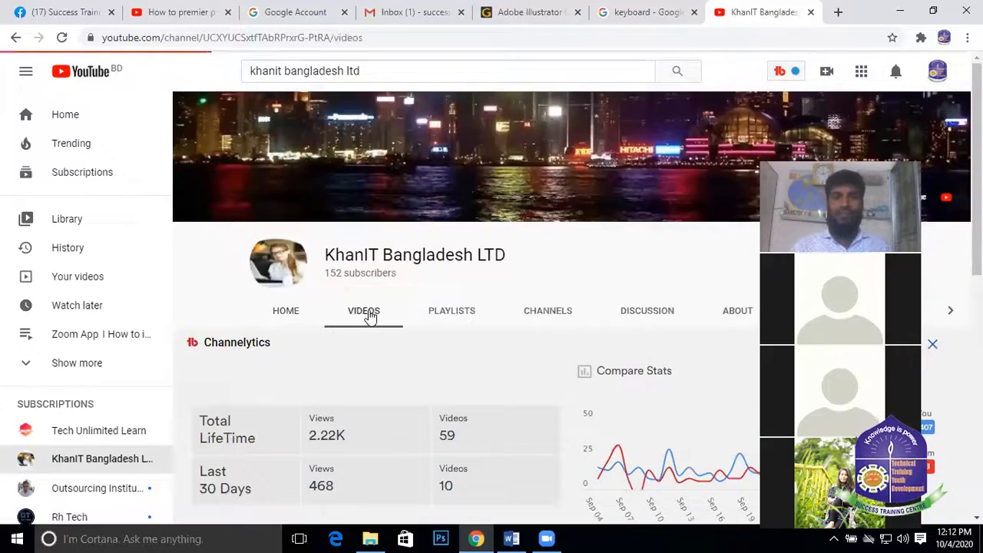
scroll(389, 286, "down", 5)
scroll(587, 273, "down", 5)
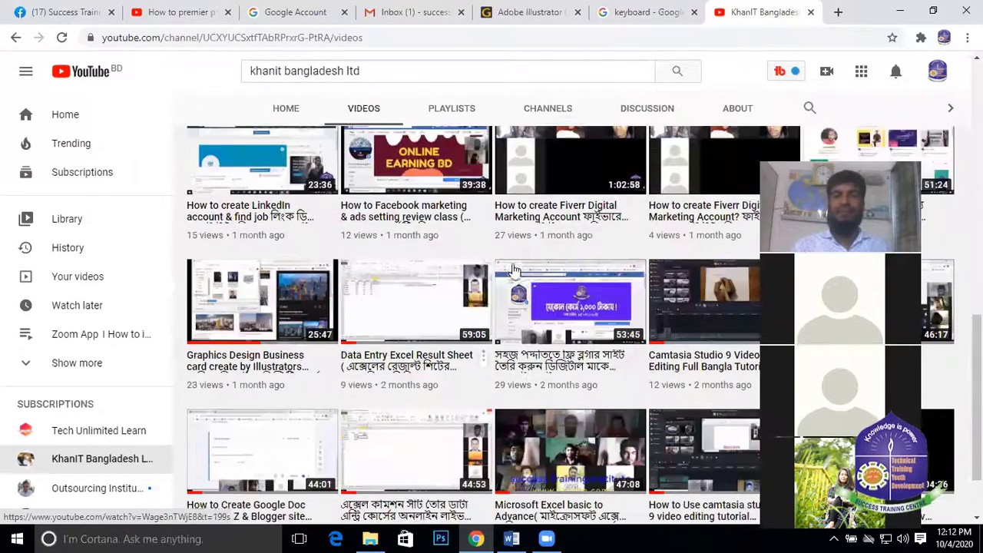
scroll(588, 273, "down", 2)
scroll(454, 240, "down", 3)
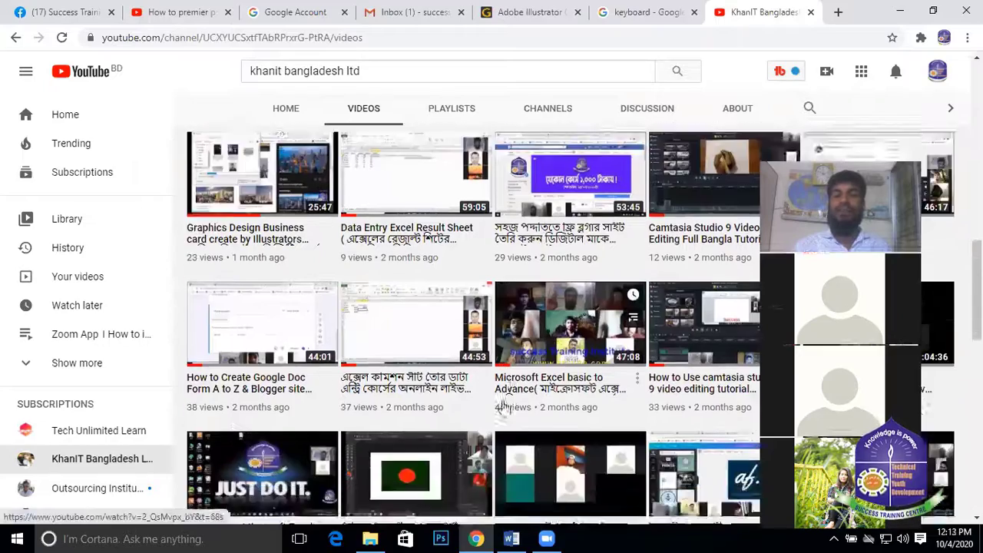
scroll(455, 243, "down", 2)
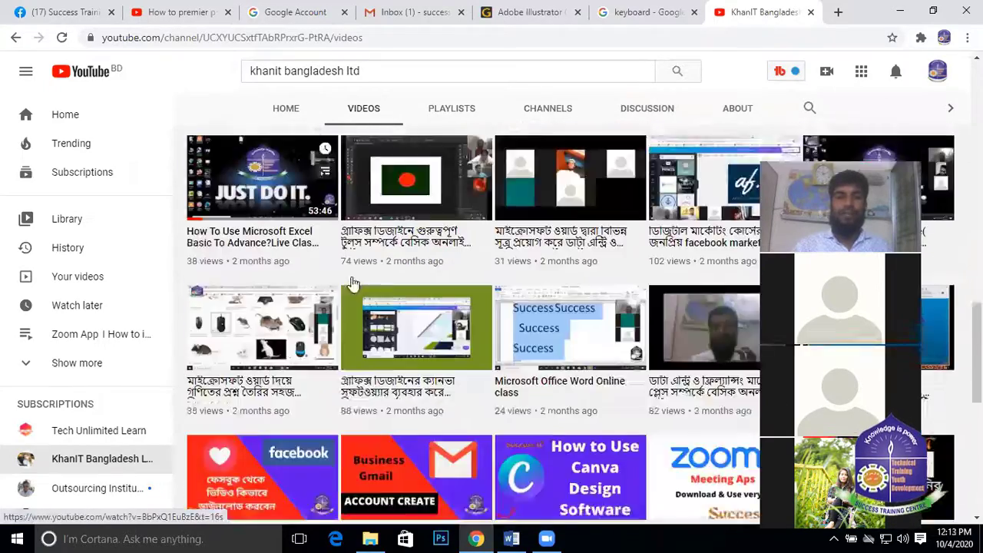
scroll(458, 247, "down", 2)
scroll(328, 269, "down", 5)
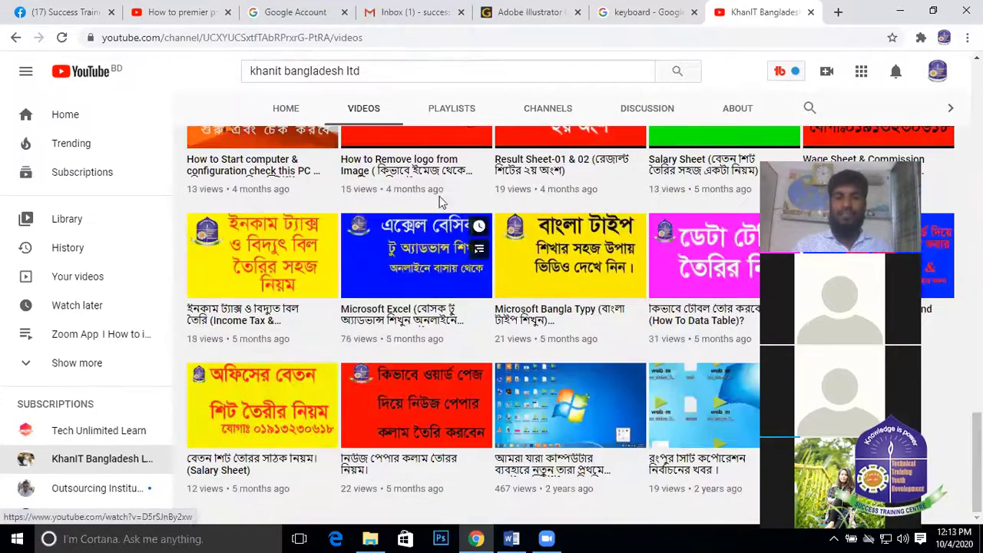
scroll(443, 193, "up", 5)
scroll(443, 193, "up", 5)
scroll(443, 192, "up", 5)
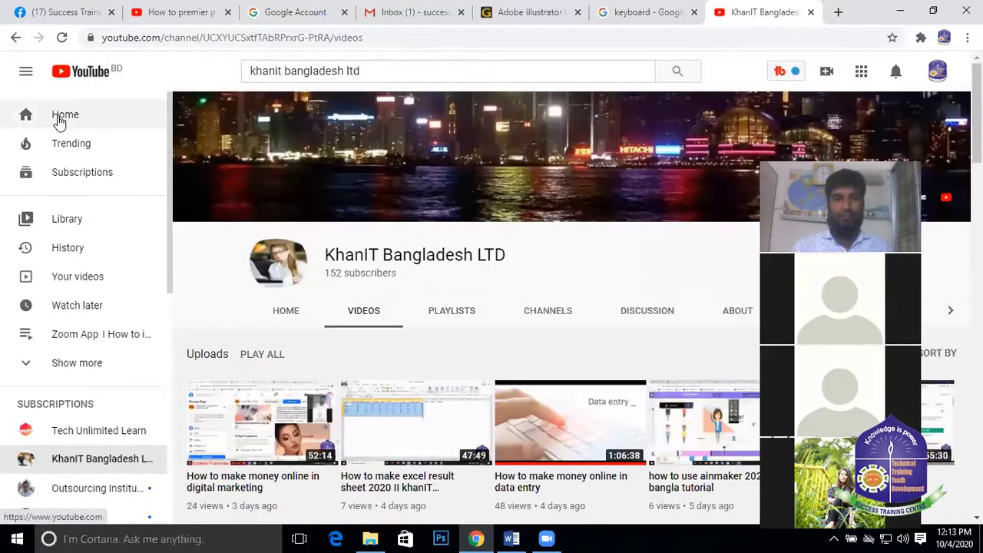
left_click(15, 37)
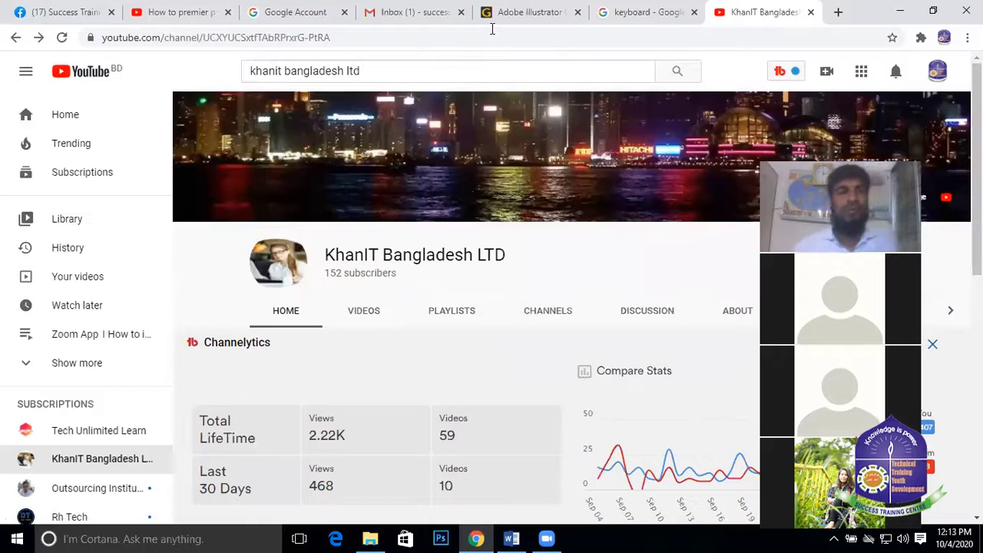
- Switch to the Facebook tab and expand the full shortcuts list beside the news feed
key("ctrl+Tab")
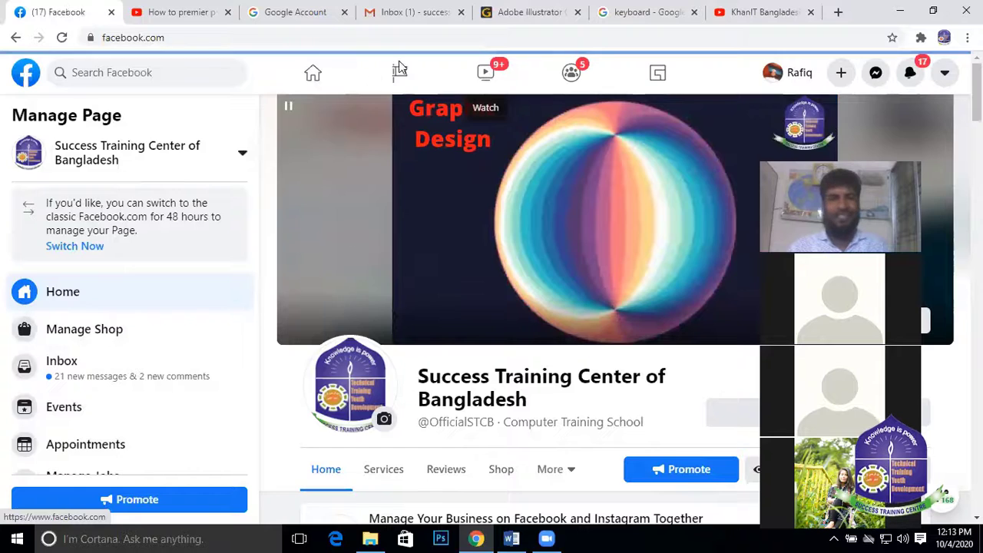
scroll(83, 436, "down", 1)
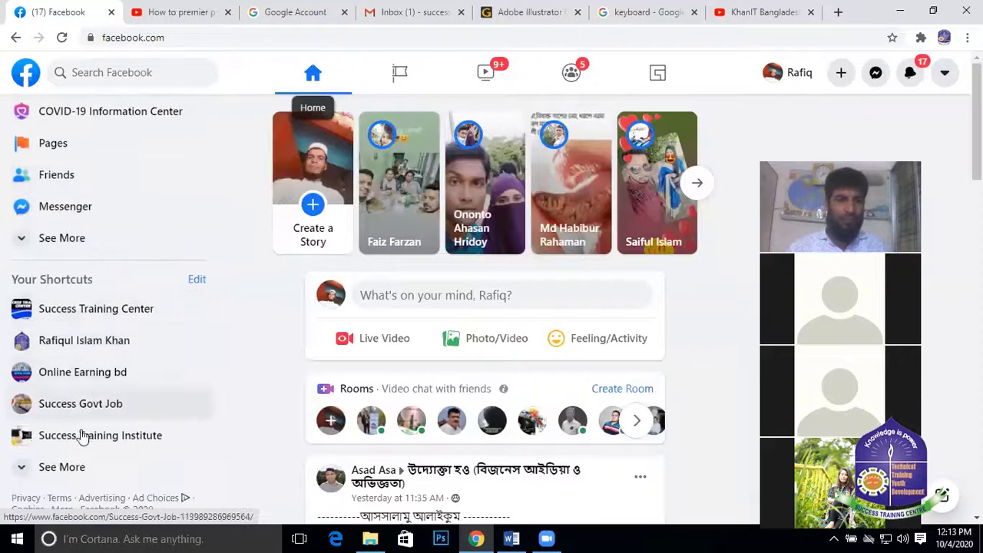
left_click(76, 467)
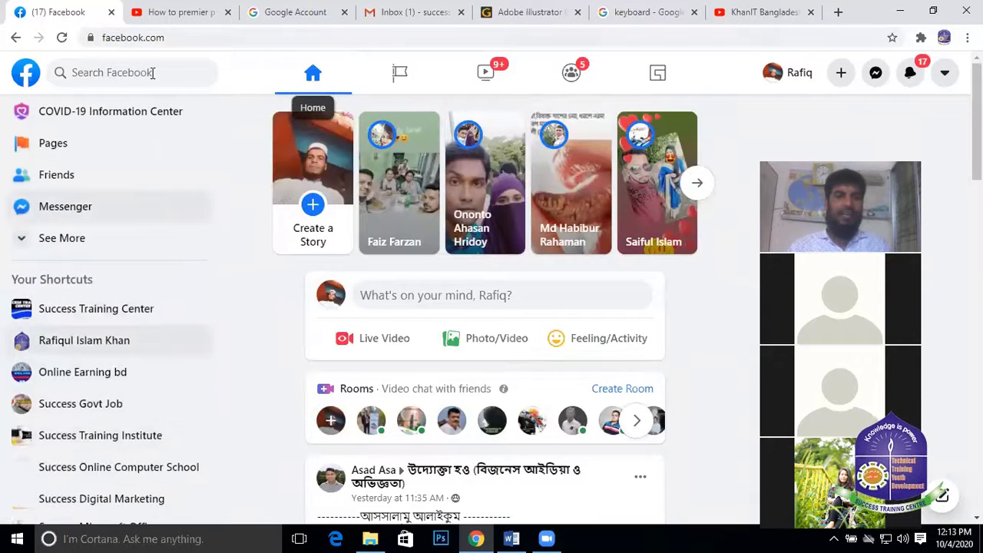
scroll(106, 375, "down", 2)
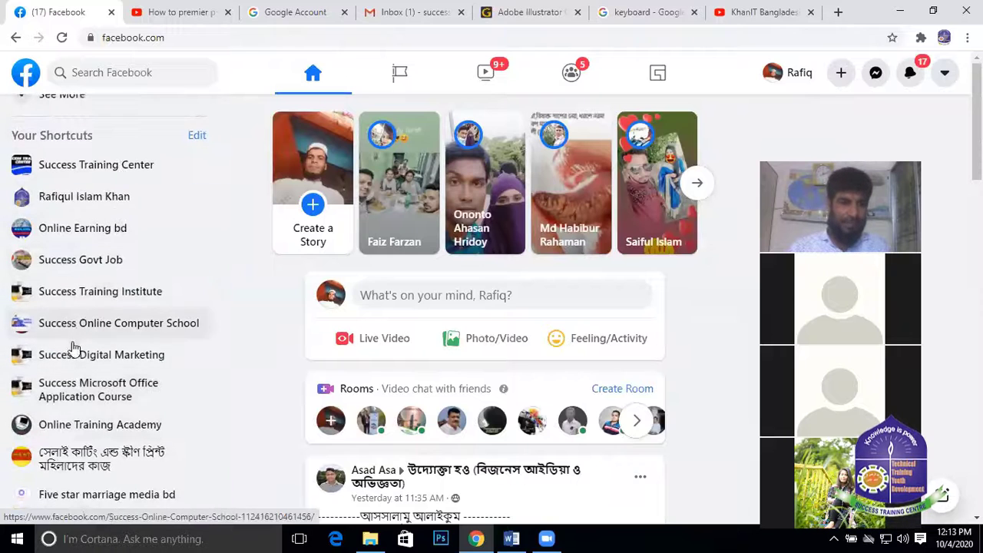
scroll(46, 369, "down", 1)
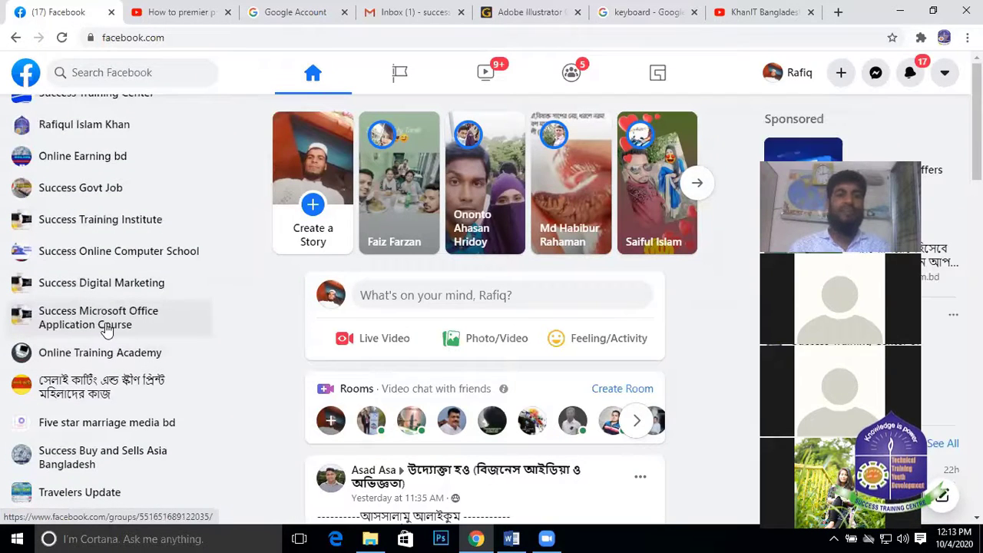
- Open the Success Microsoft Office Application Course group and scroll through its posts
left_click(106, 328)
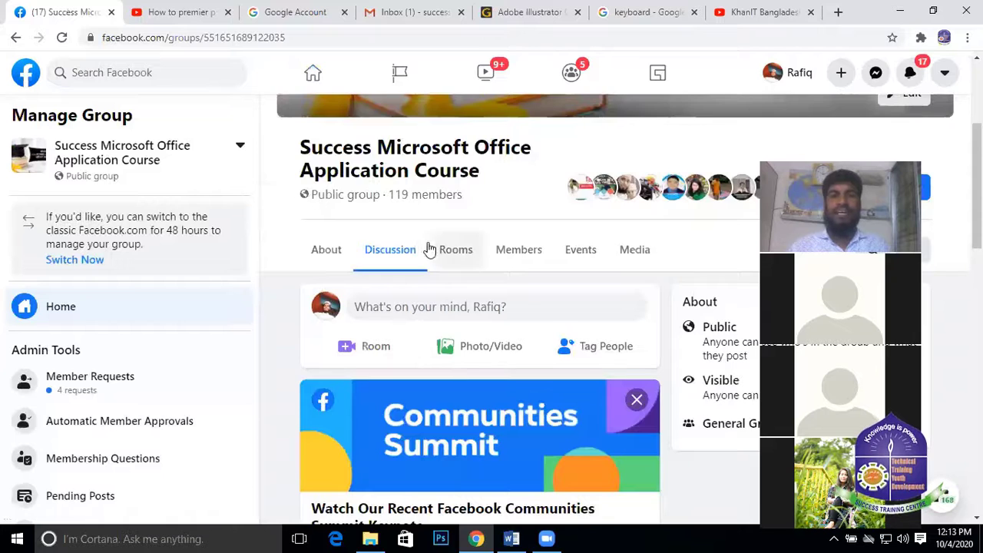
scroll(428, 248, "down", 3)
scroll(393, 286, "down", 2)
scroll(393, 286, "down", 3)
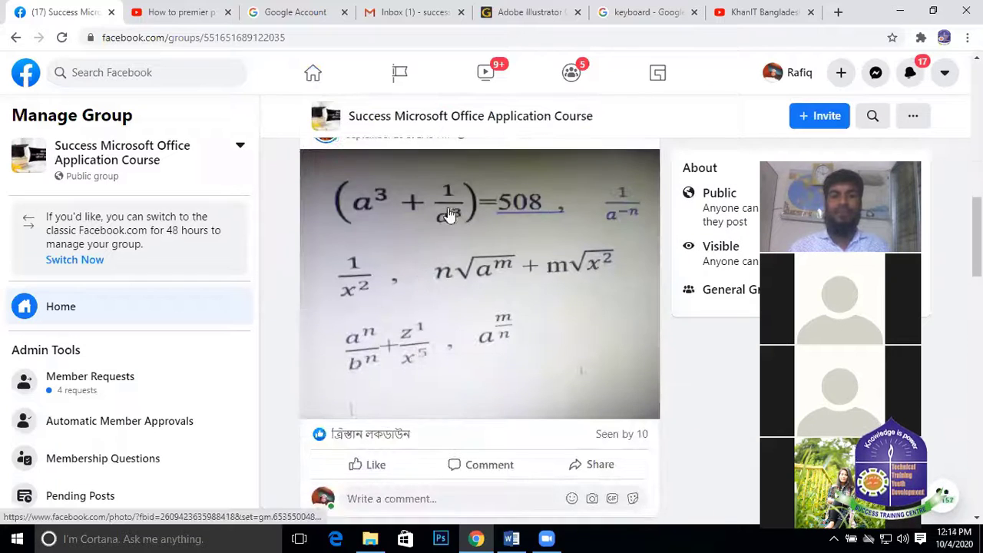
scroll(407, 254, "down", 3)
scroll(426, 276, "up", 4)
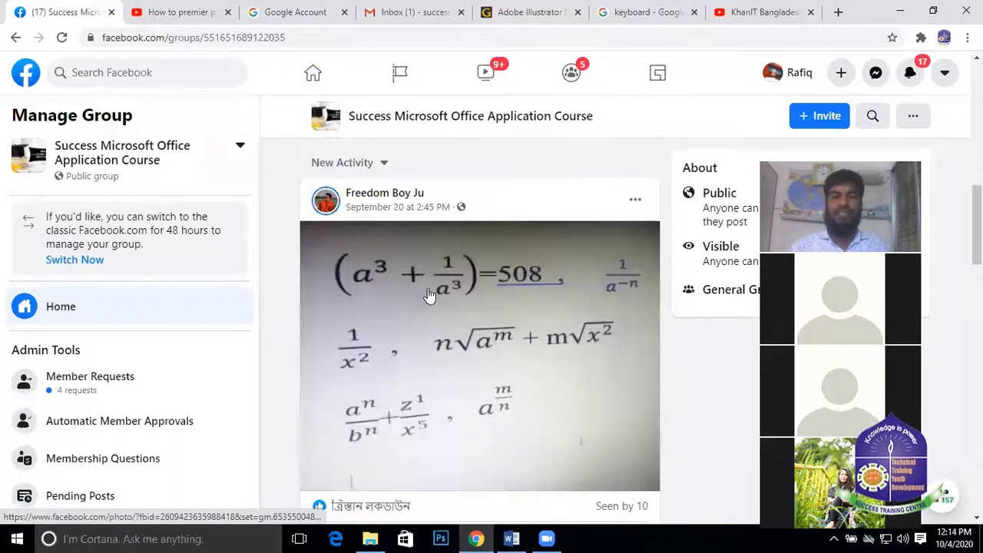
scroll(444, 341, "down", 4)
scroll(428, 284, "down", 5)
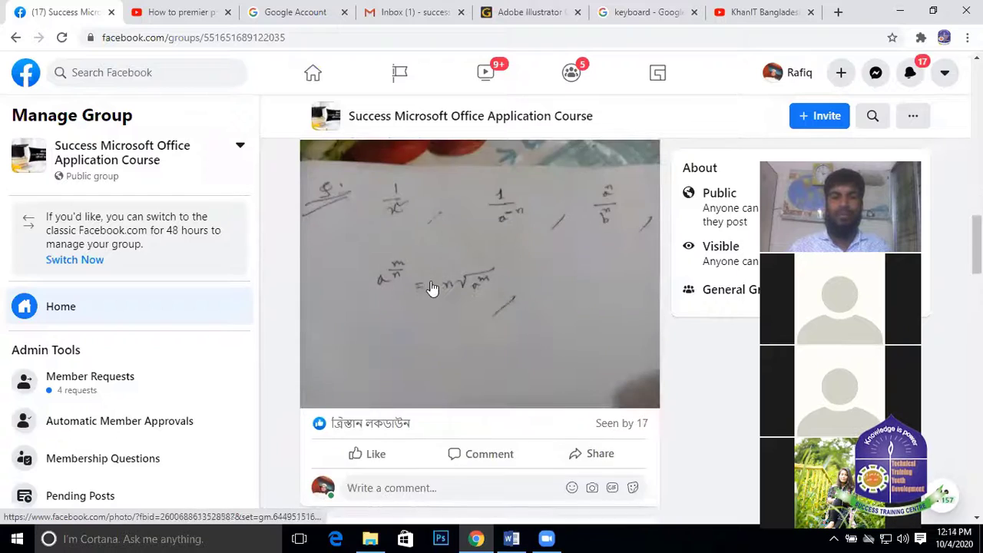
scroll(442, 291, "up", 3)
scroll(441, 284, "down", 5)
scroll(438, 277, "down", 7)
scroll(430, 273, "up", 2)
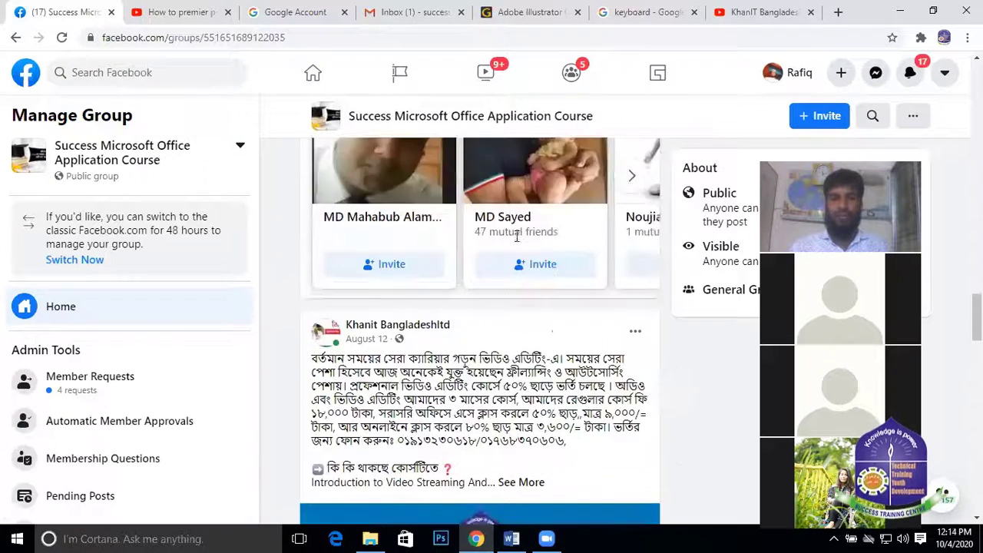
scroll(415, 266, "up", 5)
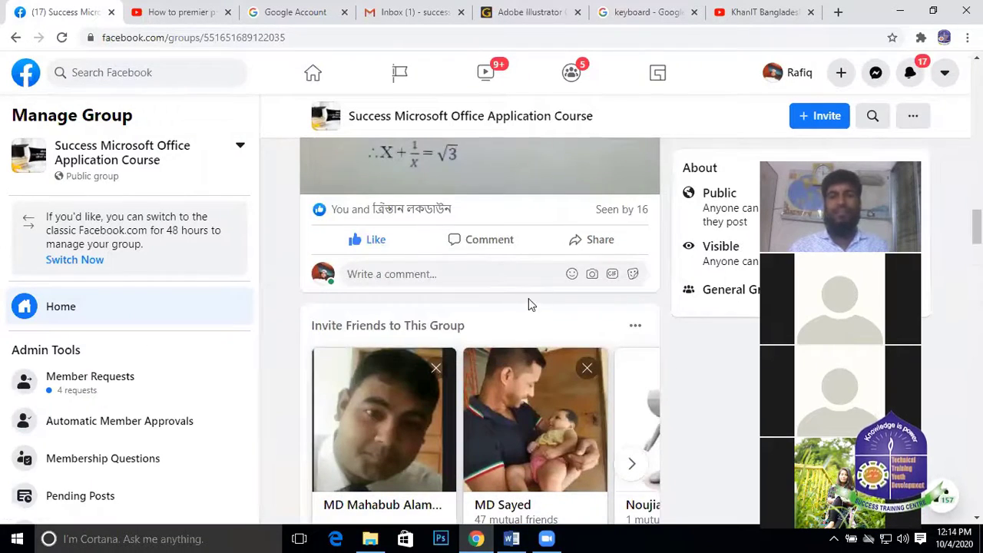
scroll(566, 281, "up", 5)
scroll(571, 277, "down", 5)
scroll(570, 280, "down", 3)
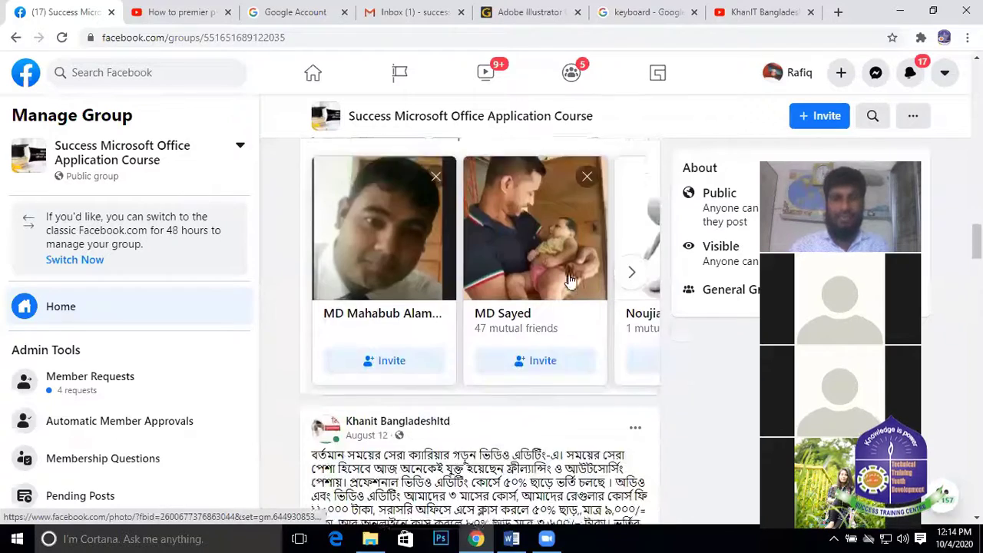
scroll(569, 278, "up", 1)
scroll(568, 279, "up", 4)
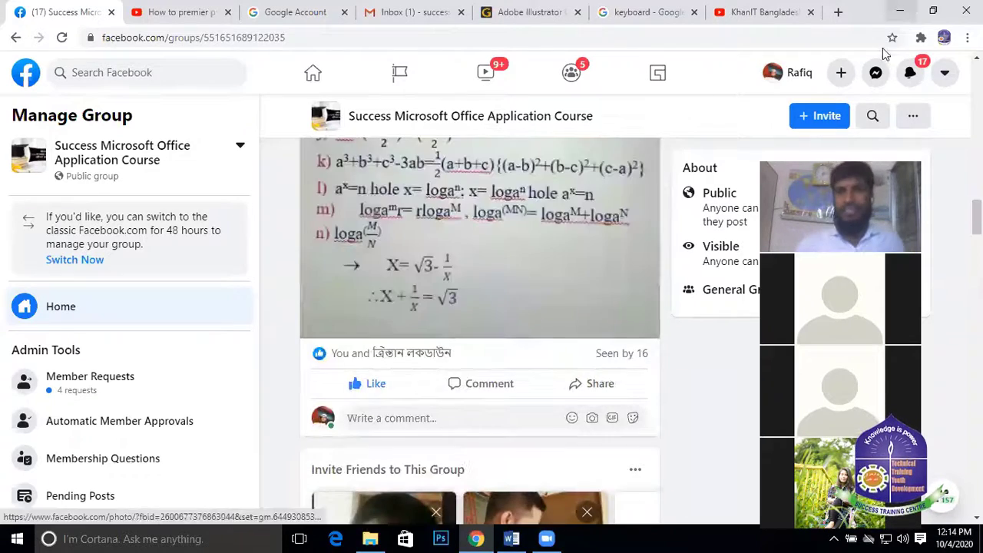
- Minimize Chrome to bring back the Word 'Success Training Center' document
left_click(901, 13)
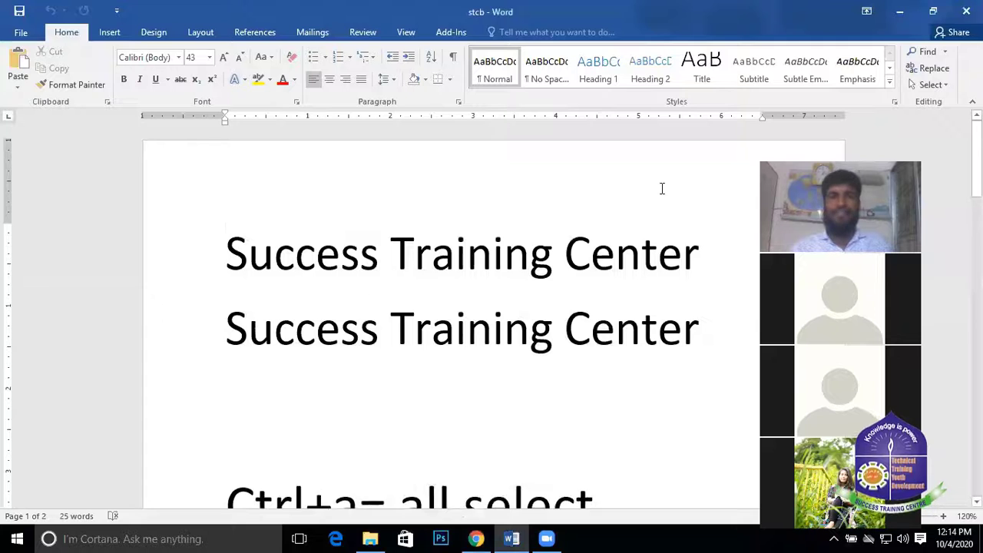
scroll(476, 220, "down", 2)
scroll(581, 220, "up", 2)
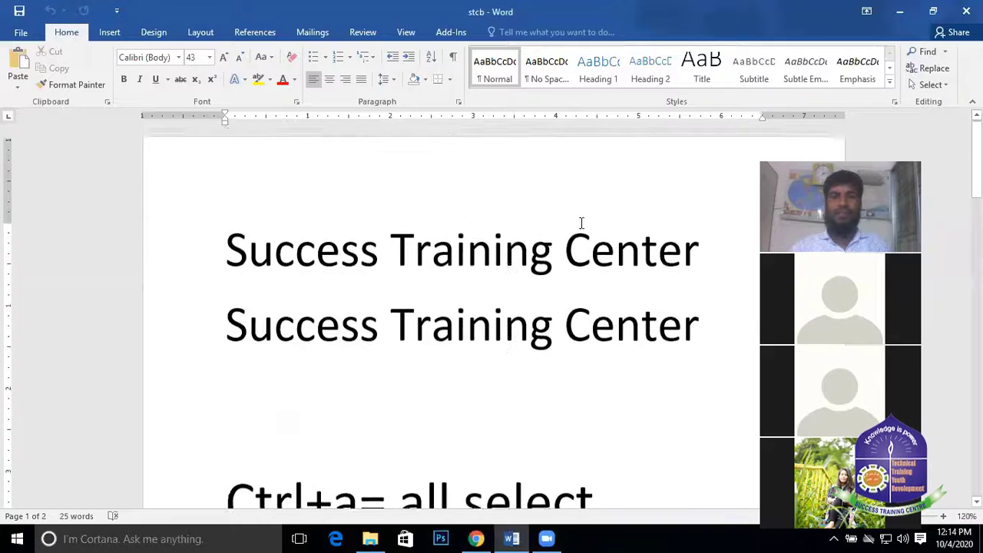
- Search the Start menu for 'sni' to find the Snipping Tool
left_click(17, 537)
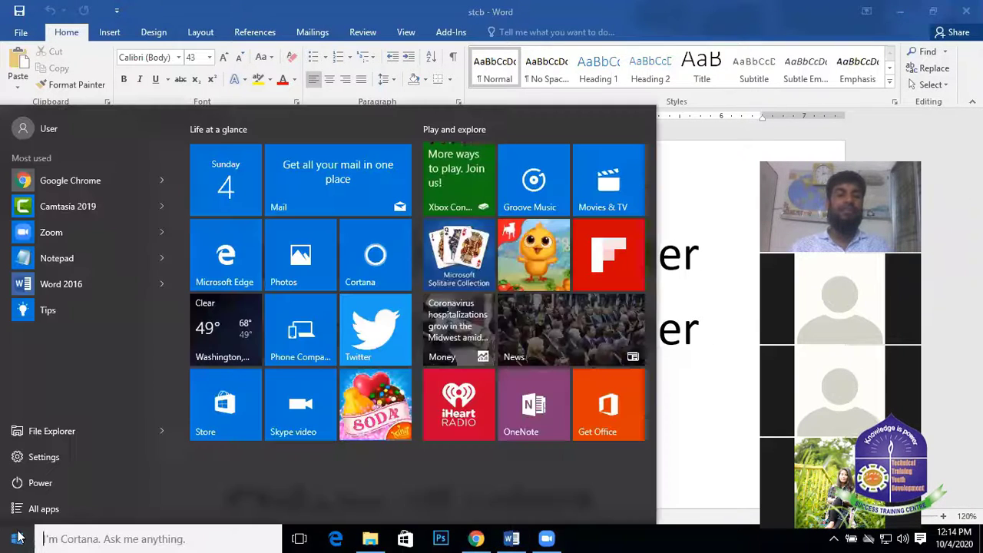
left_click(61, 537)
type("sn")
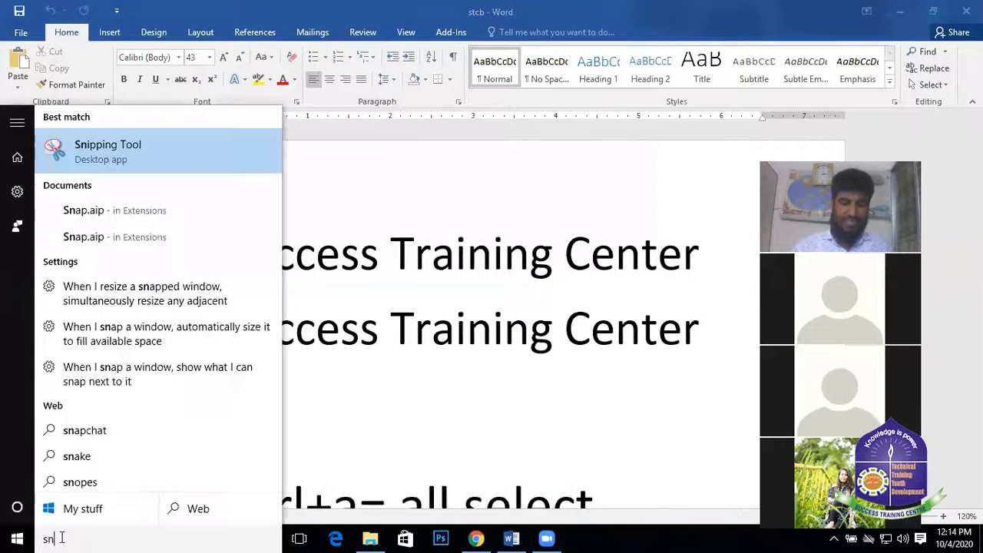
type("i")
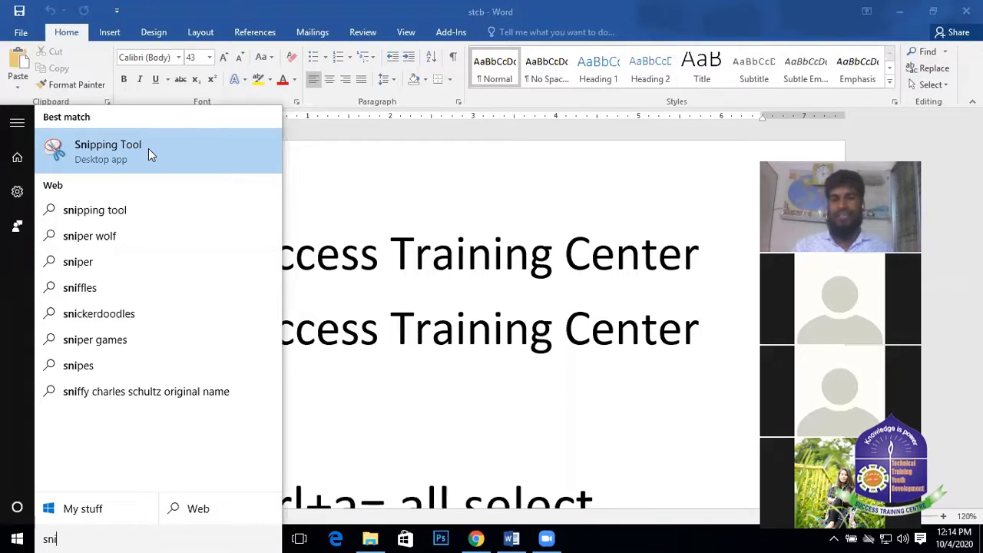
- Take a free-form snip around the 'Success Training Center' heading, then close it without saving
left_click(148, 148)
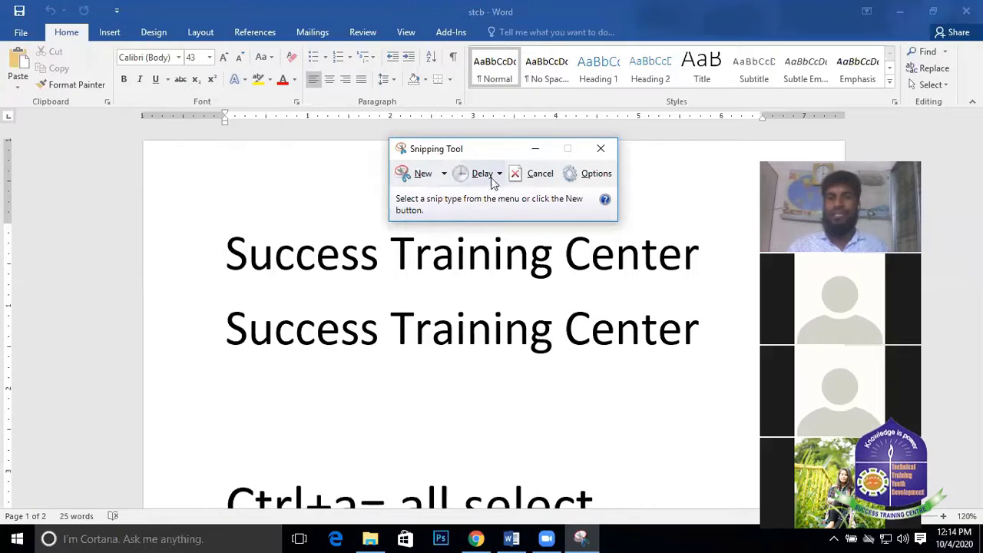
left_click(446, 173)
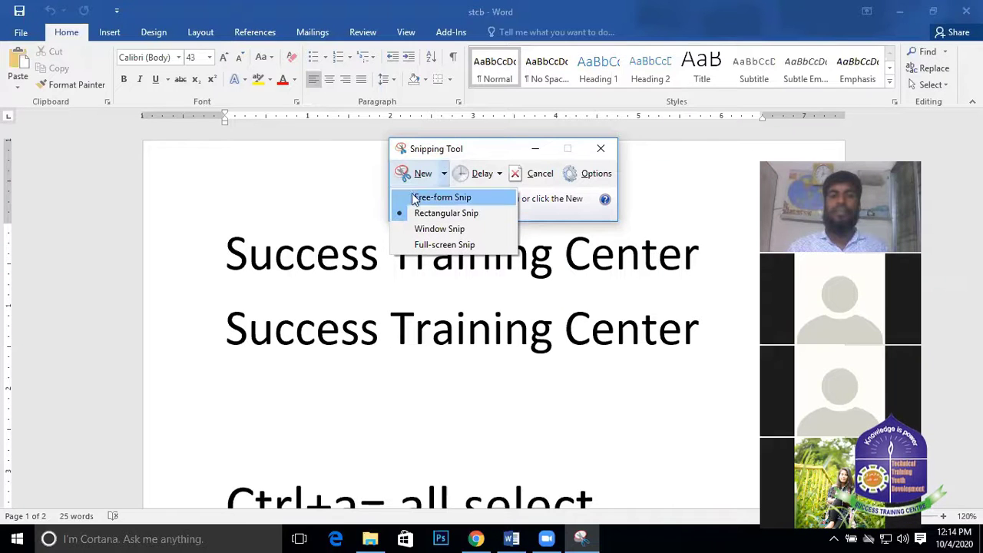
left_click(493, 199)
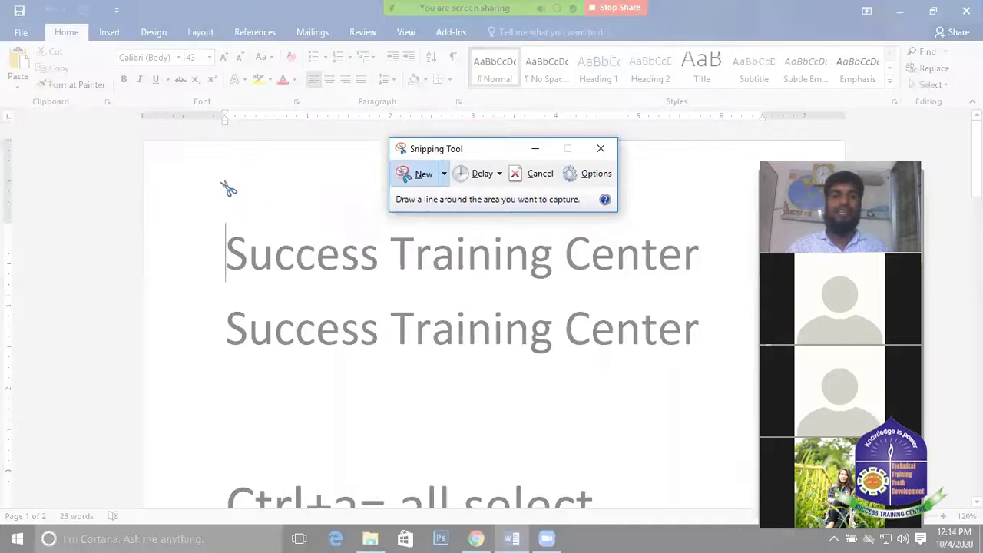
left_click_drag(253, 208, 304, 239)
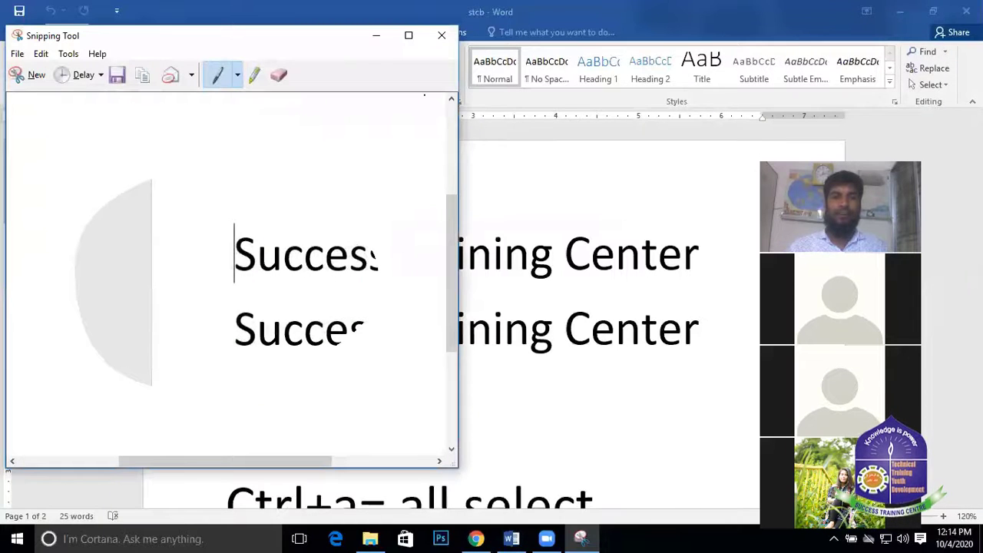
left_click(441, 35)
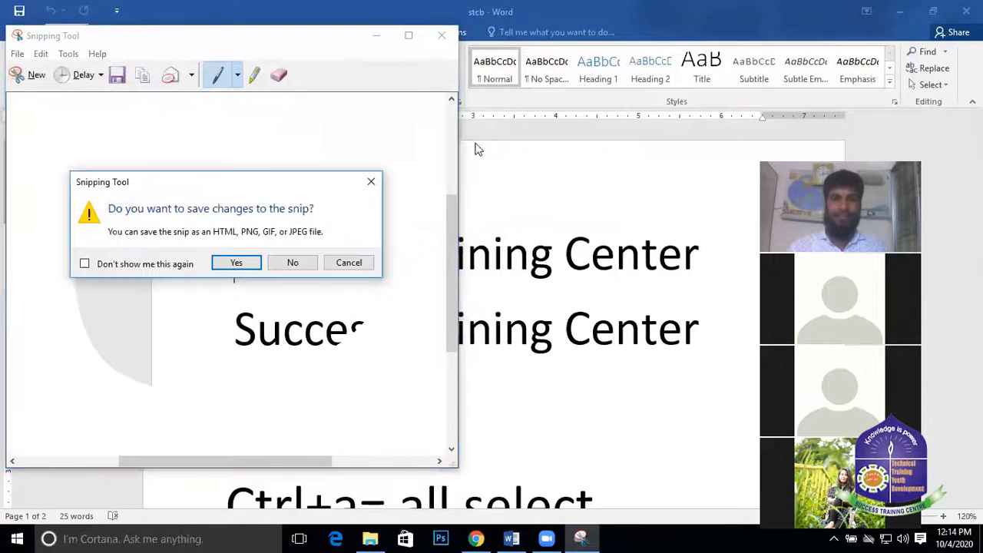
left_click(298, 259)
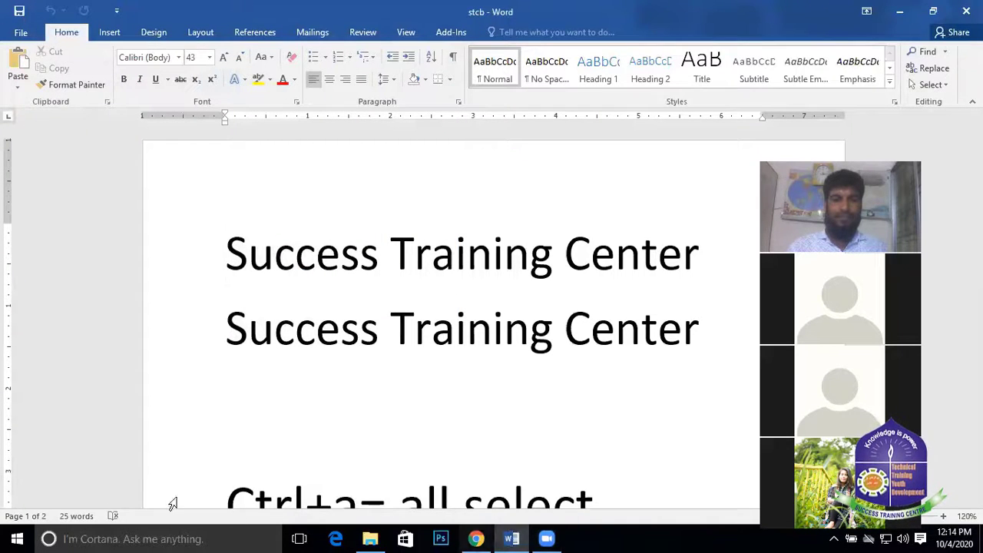
- Search 'sni' from the taskbar and launch the Snipping Tool again
left_click(68, 531)
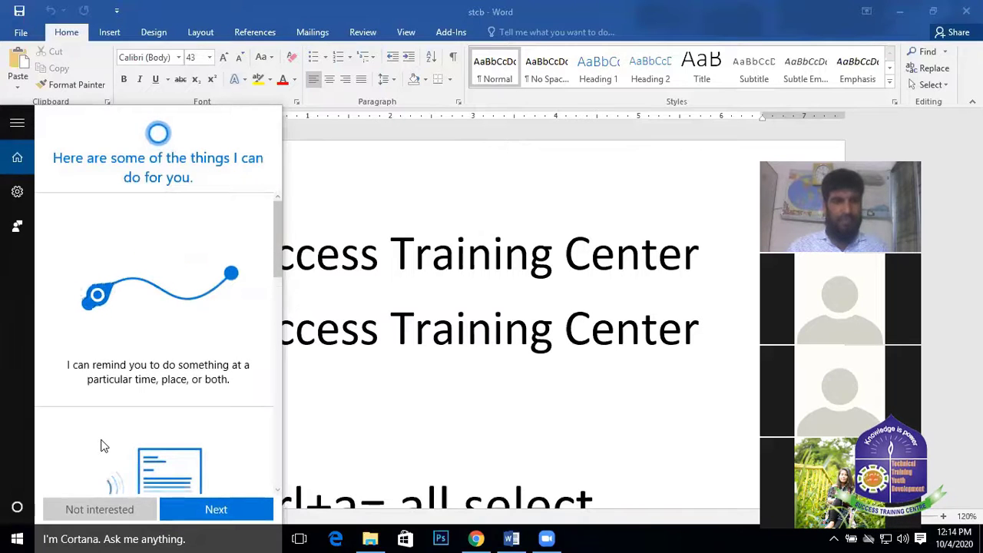
left_click(112, 538)
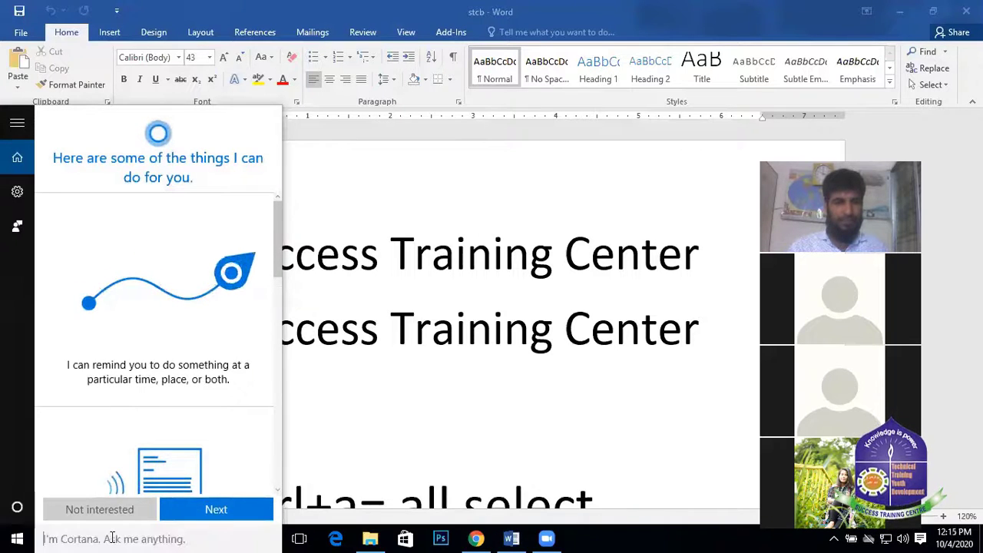
type("sni")
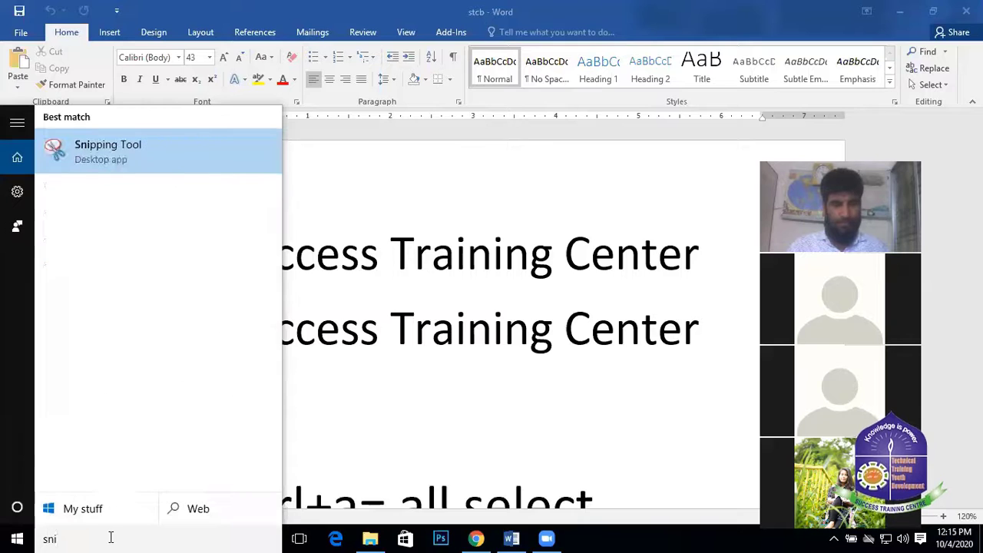
left_click(110, 146)
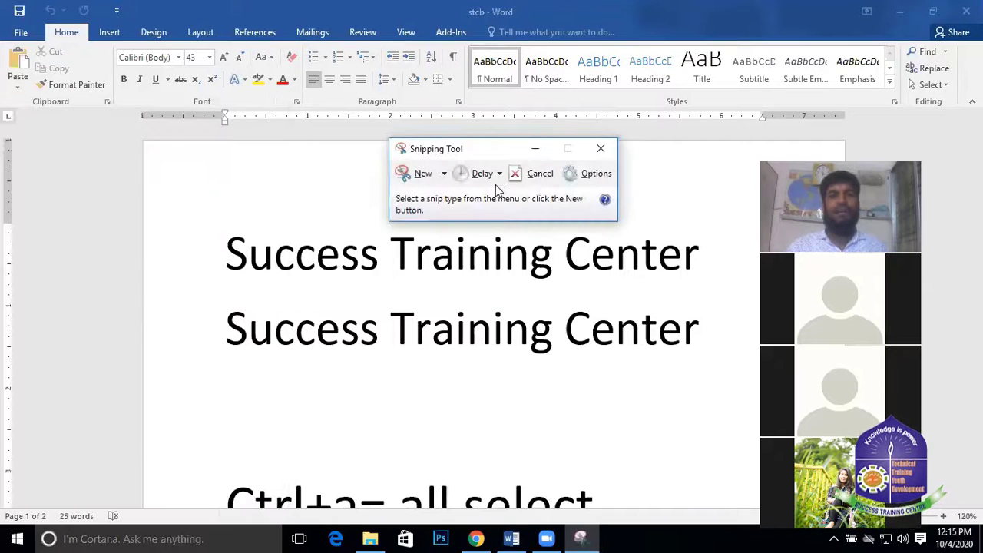
- Start a Rectangular Snip and move the Snipping Tool window off the document text
left_click(445, 174)
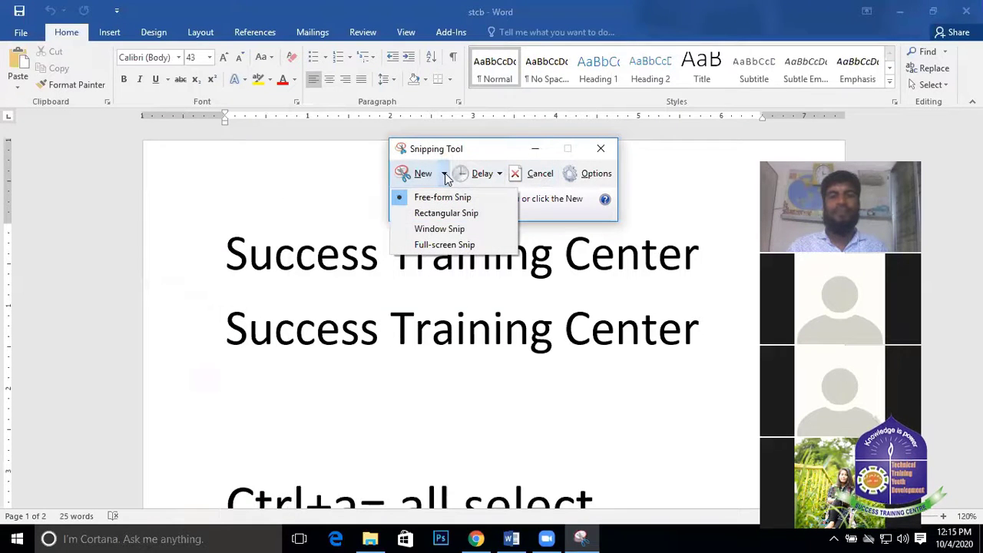
left_click(505, 215)
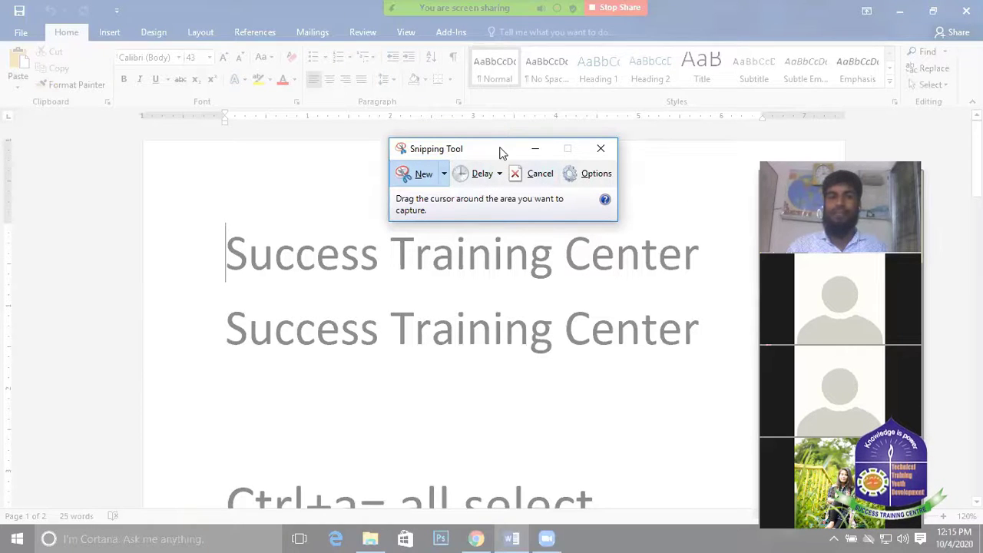
left_click_drag(499, 152, 831, 80)
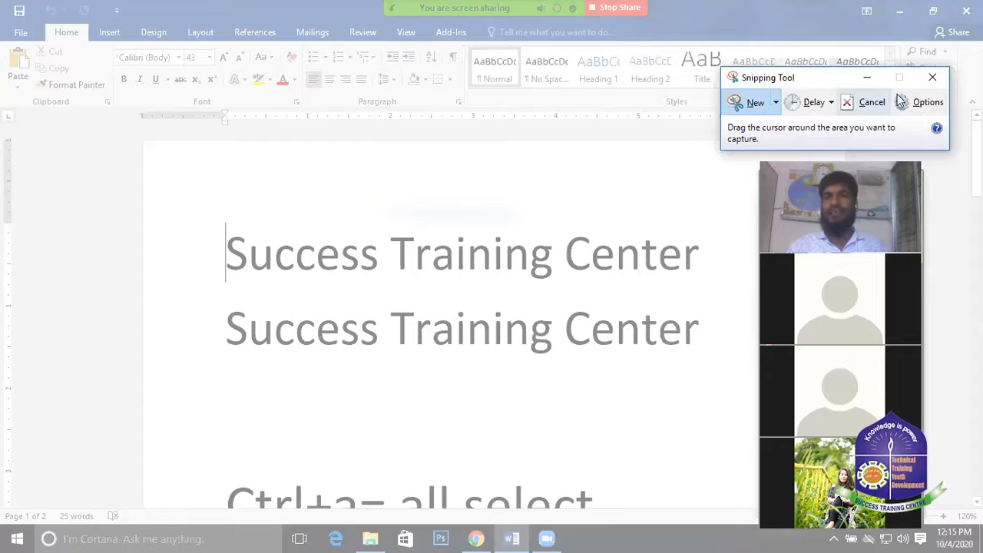
- Minimize the Snipping Tool and scroll through the shortcut notes in Word
left_click(868, 80)
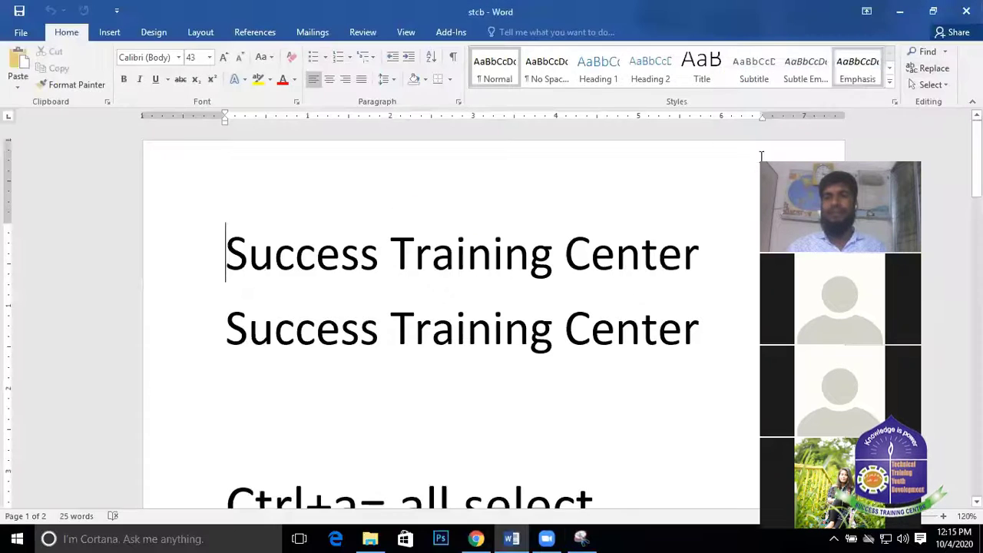
scroll(481, 297, "down", 5)
scroll(481, 298, "down", 3)
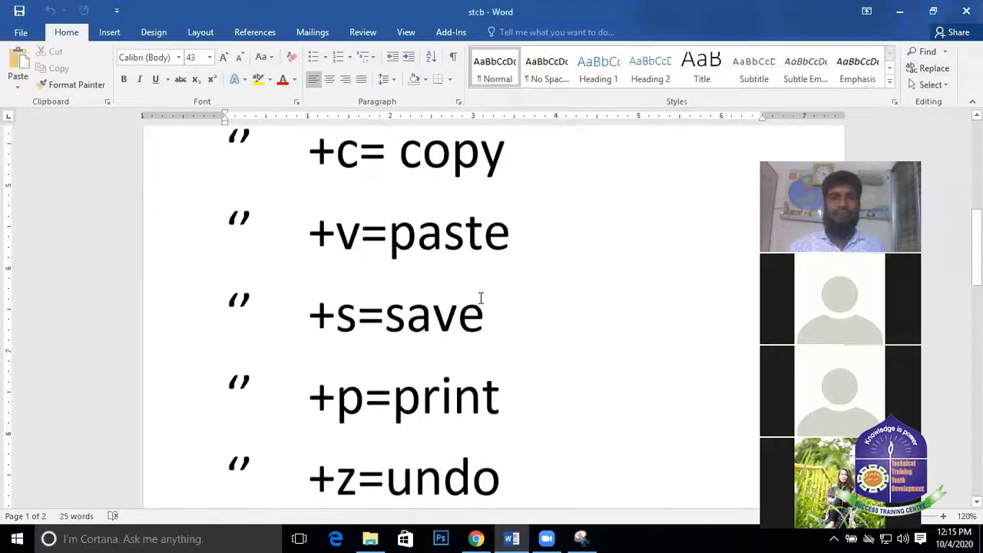
scroll(481, 298, "up", 1)
scroll(480, 298, "up", 3)
scroll(480, 298, "up", 1)
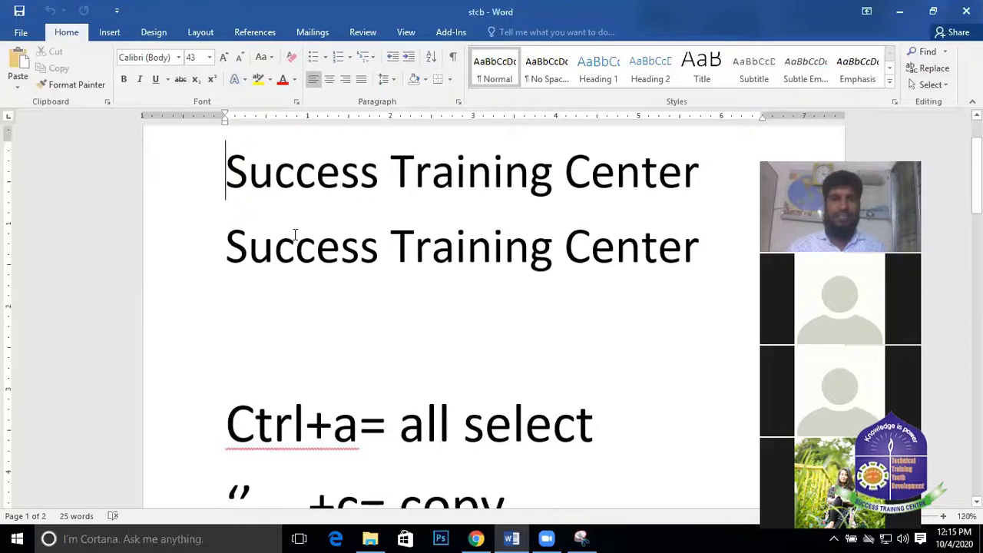
scroll(303, 237, "down", 2)
scroll(310, 241, "down", 1)
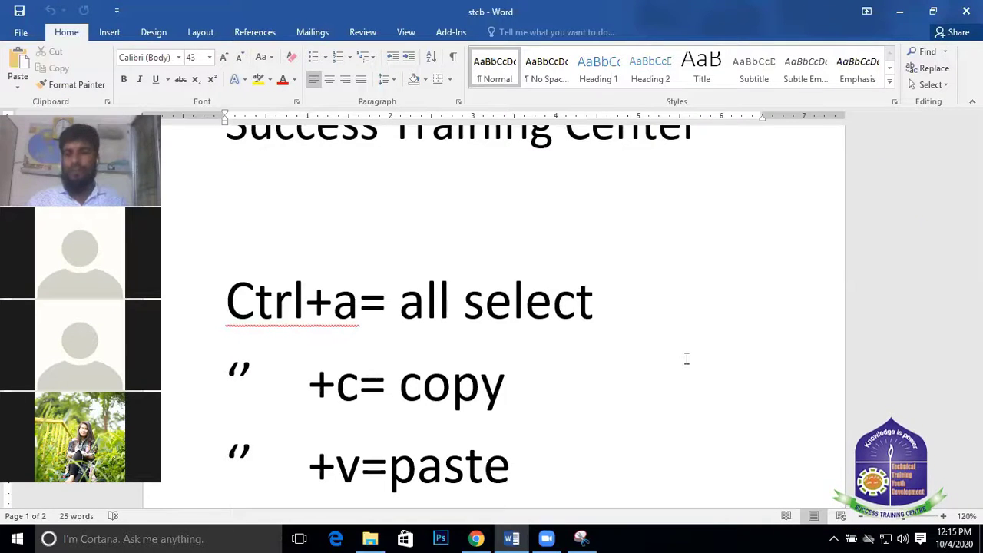
- Zoom the 'stcb' document from 110% to 100% and return to the headings
left_click(860, 517)
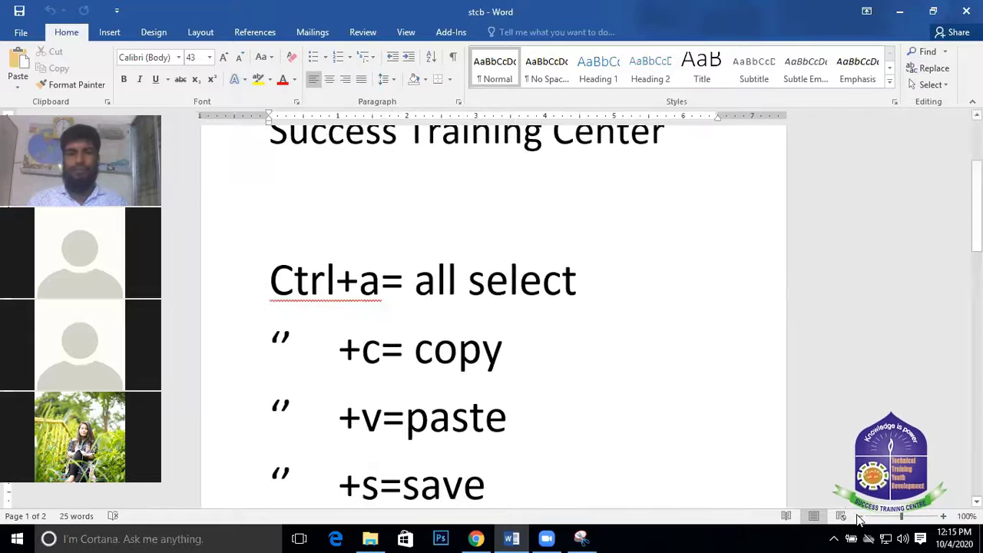
scroll(581, 420, "down", 2)
scroll(581, 421, "up", 2)
scroll(581, 420, "up", 1)
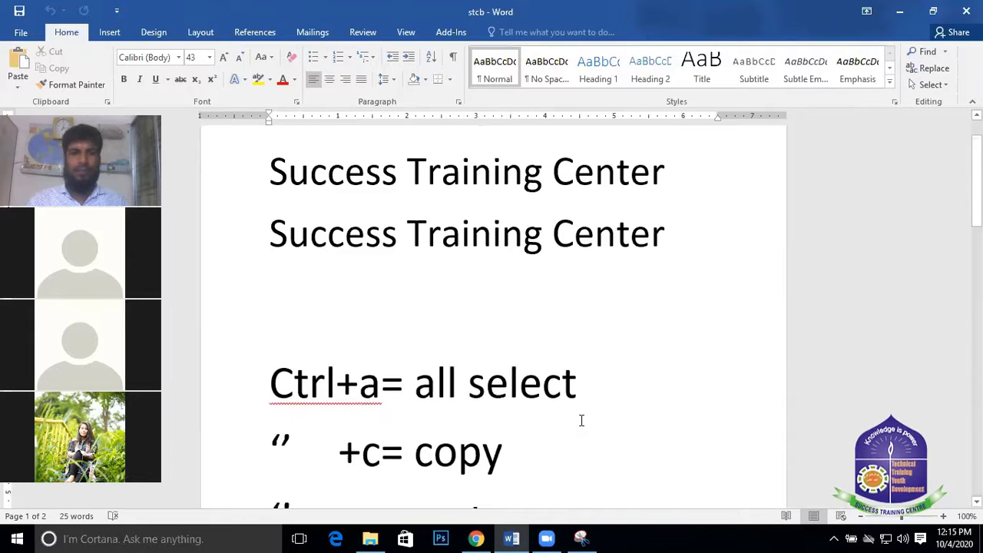
scroll(581, 420, "down", 1)
scroll(581, 420, "down", 1)
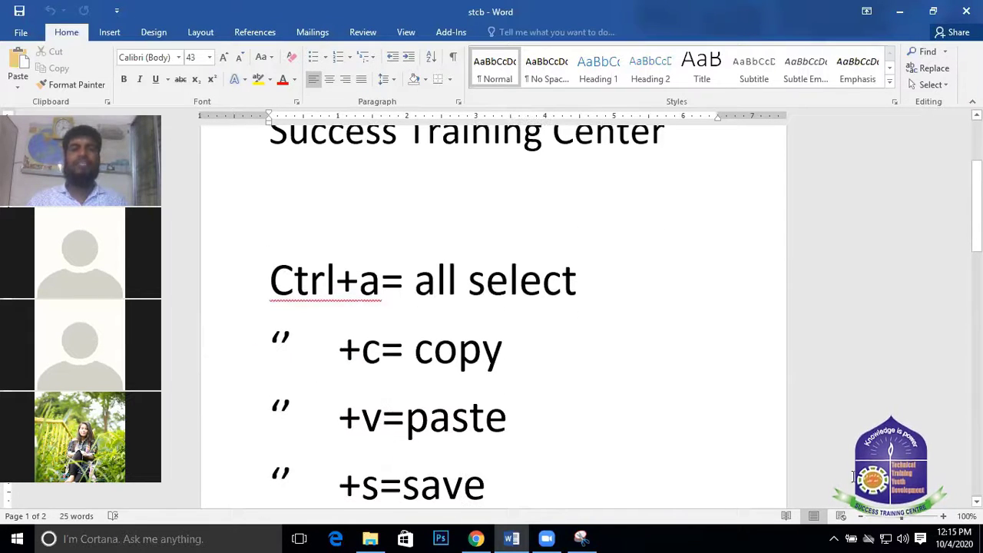
scroll(724, 434, "up", 2)
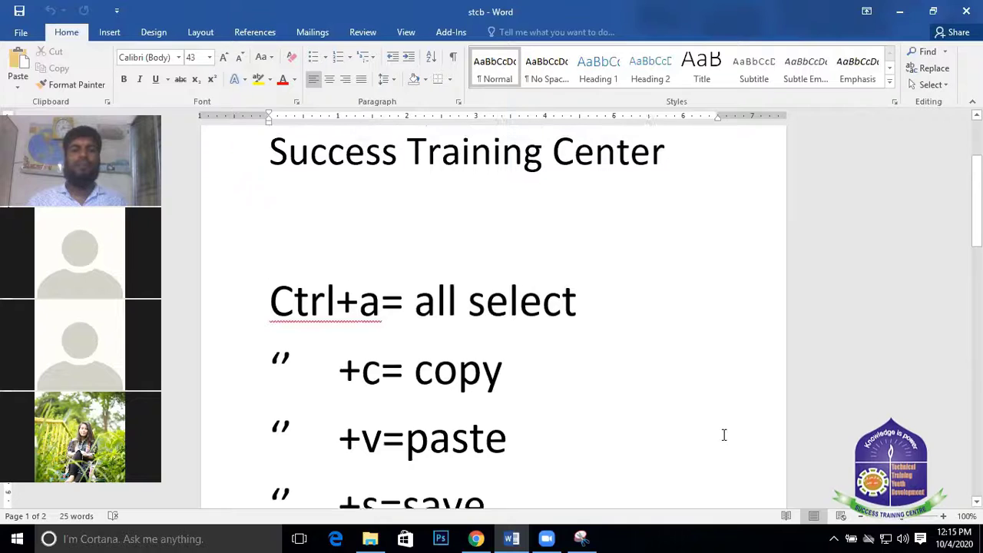
- Take a new rectangular snip of the top of the Word shortcut notes
left_click(582, 538)
left_click(756, 104)
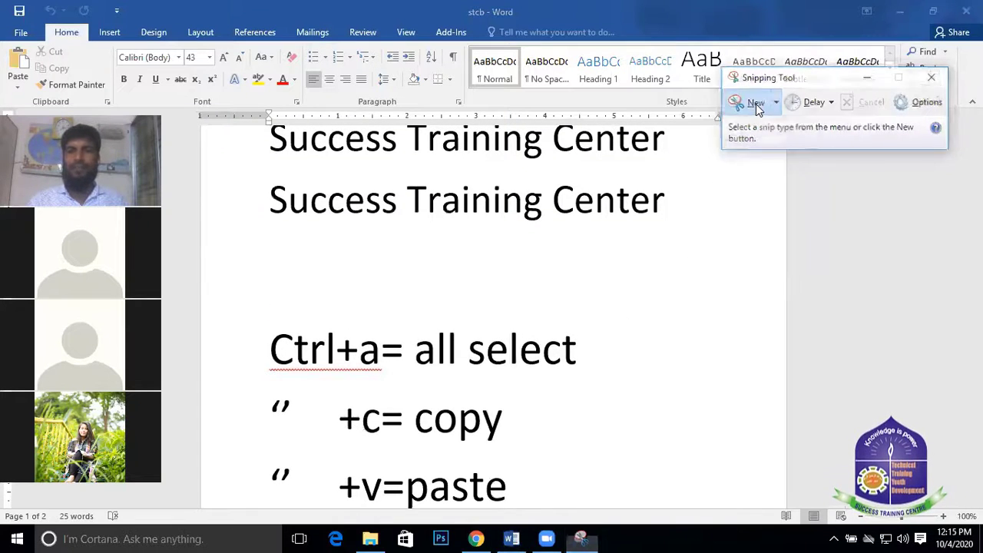
left_click(755, 103)
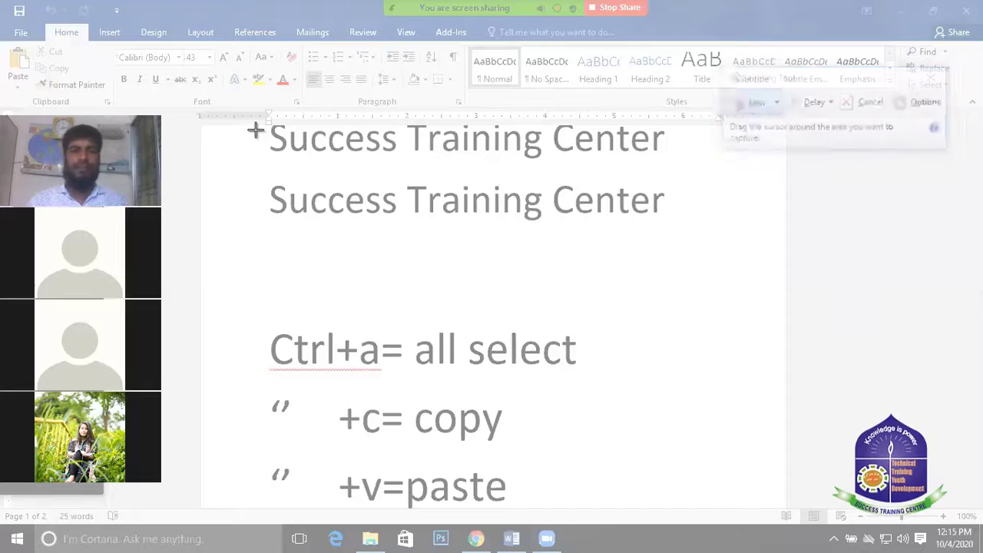
mouse_move(255, 131)
left_mouse_down()
mouse_move(661, 464)
mouse_move(605, 507)
mouse_move(682, 497)
mouse_move(692, 508)
left_mouse_up()
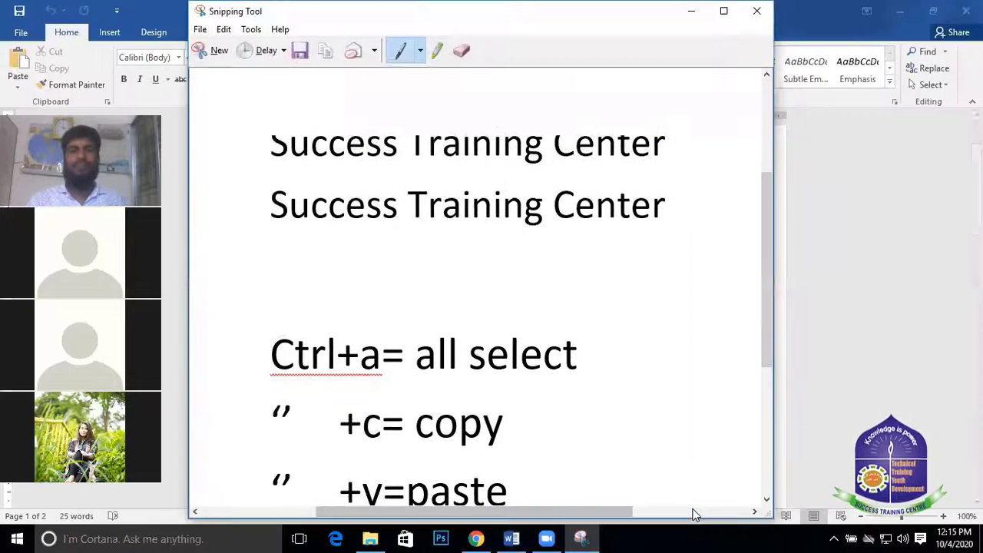
- Save the snip as PNG '10' in Documents and close Snipping Tool
left_click(200, 31)
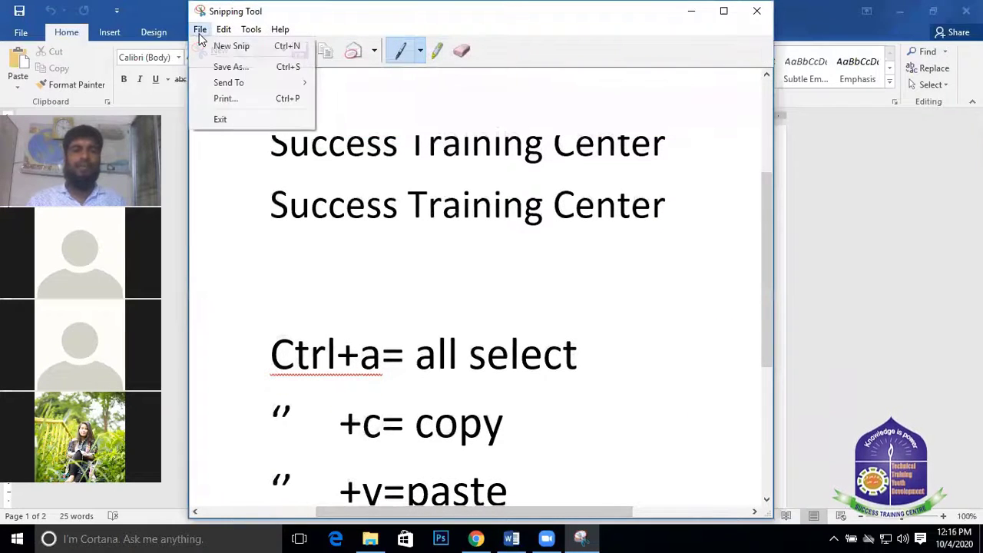
left_click(243, 68)
type("10")
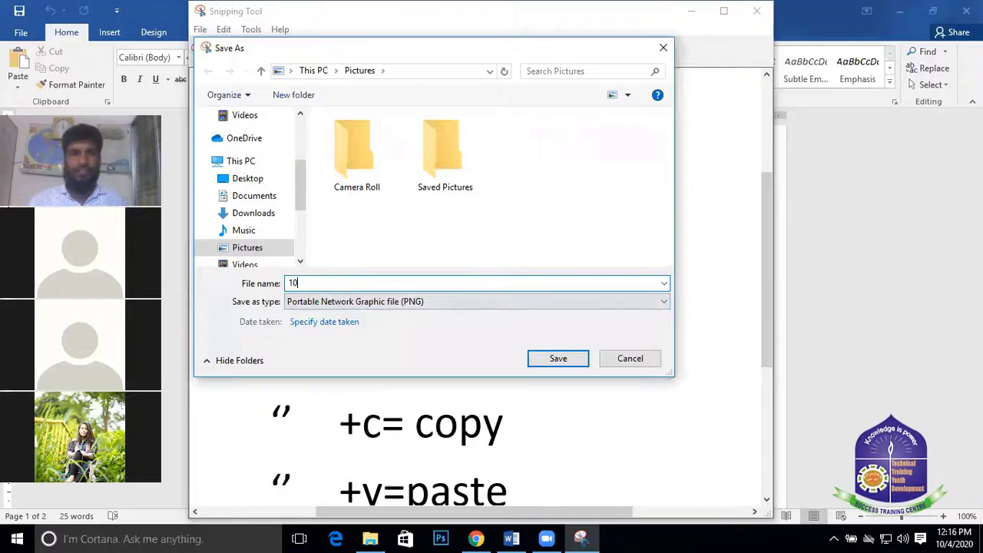
left_click(259, 198)
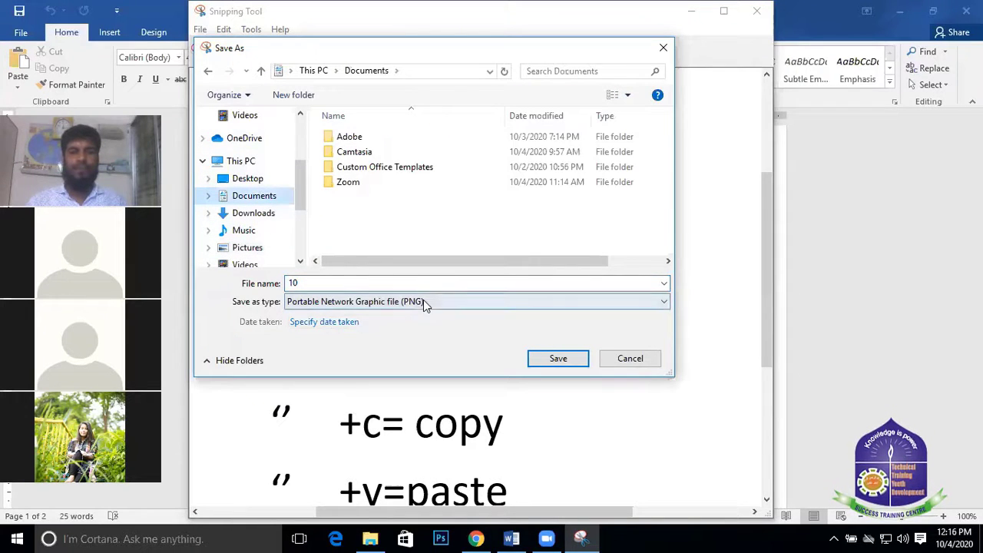
left_click(557, 360)
left_click(756, 11)
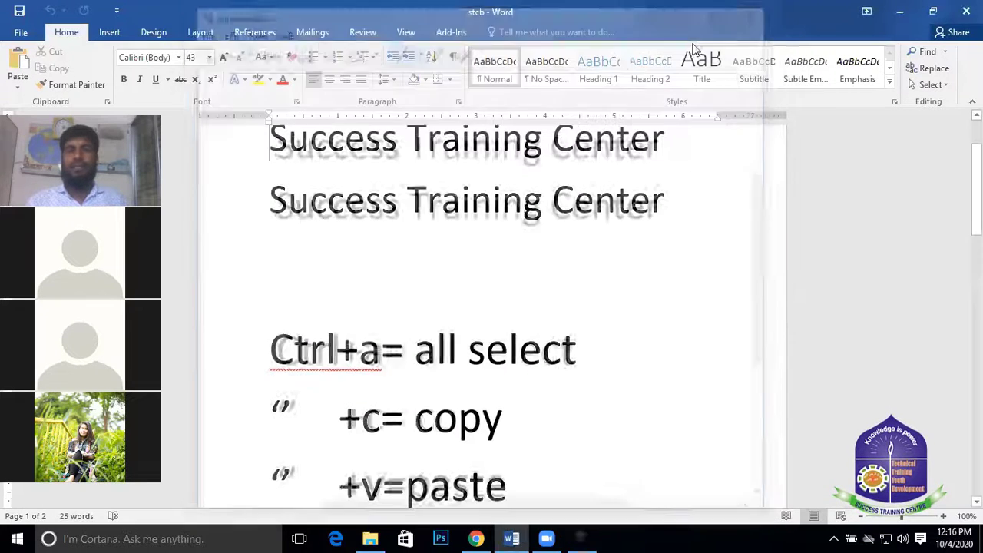
left_click(476, 539)
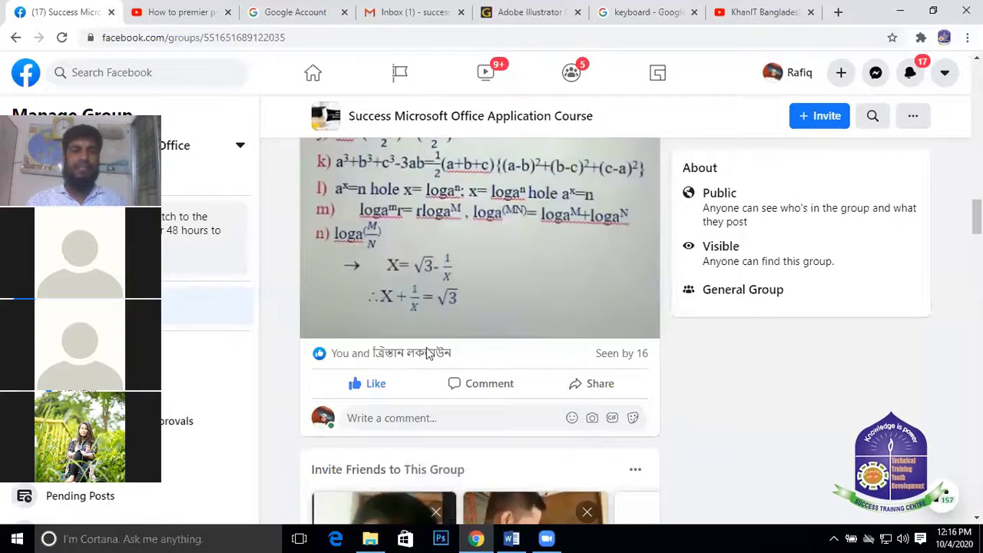
scroll(453, 259, "up", 5)
scroll(504, 196, "up", 5)
scroll(511, 202, "up", 5)
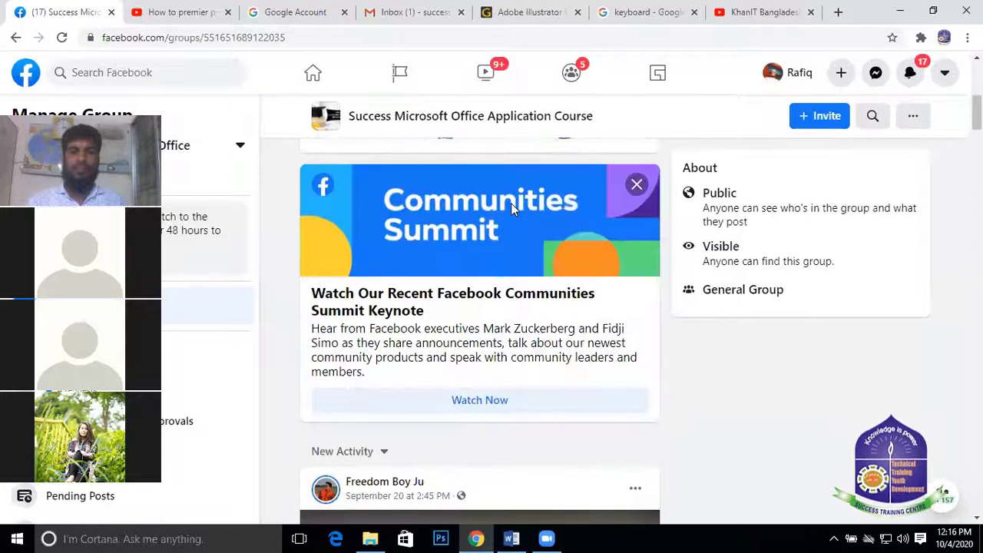
scroll(453, 185, "up", 1)
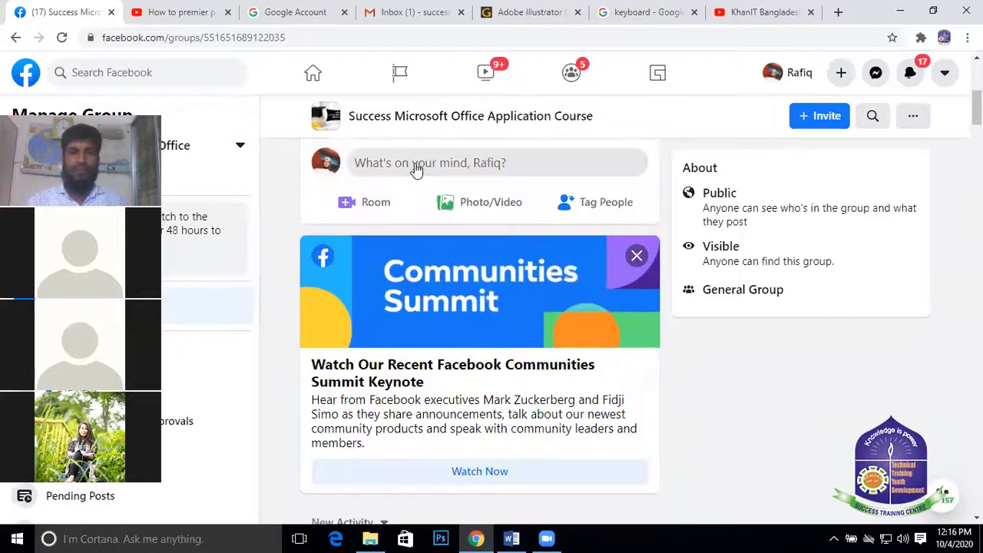
left_click(415, 164)
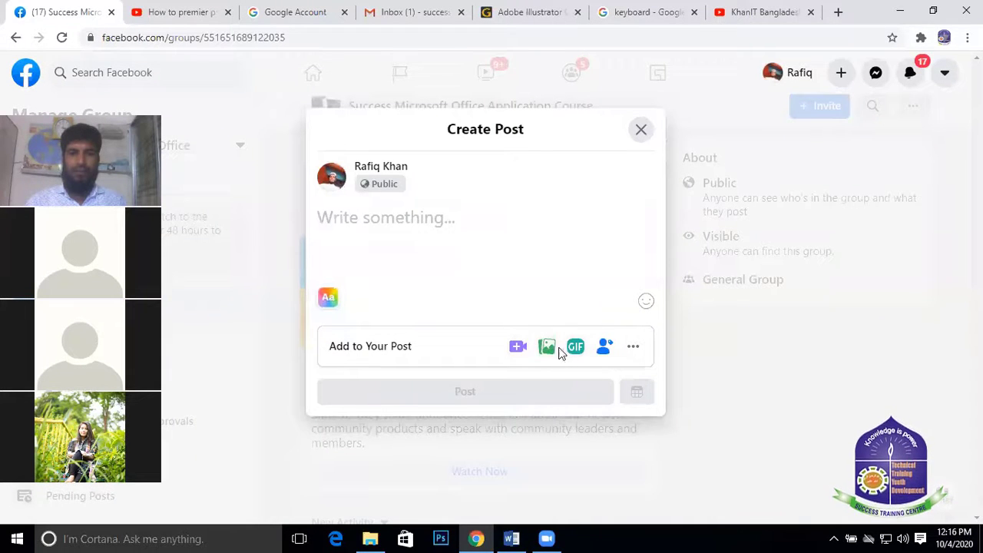
left_click(546, 348)
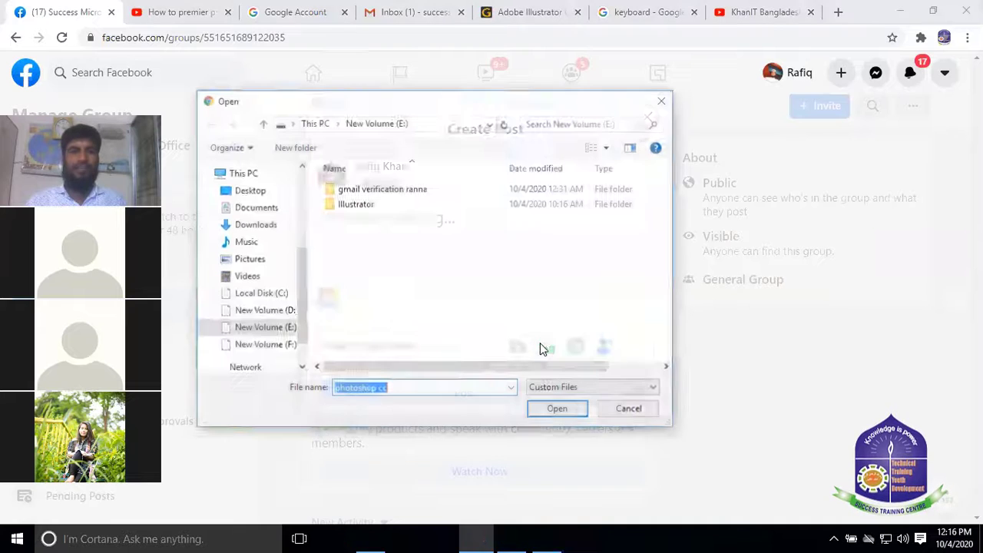
left_click(248, 192)
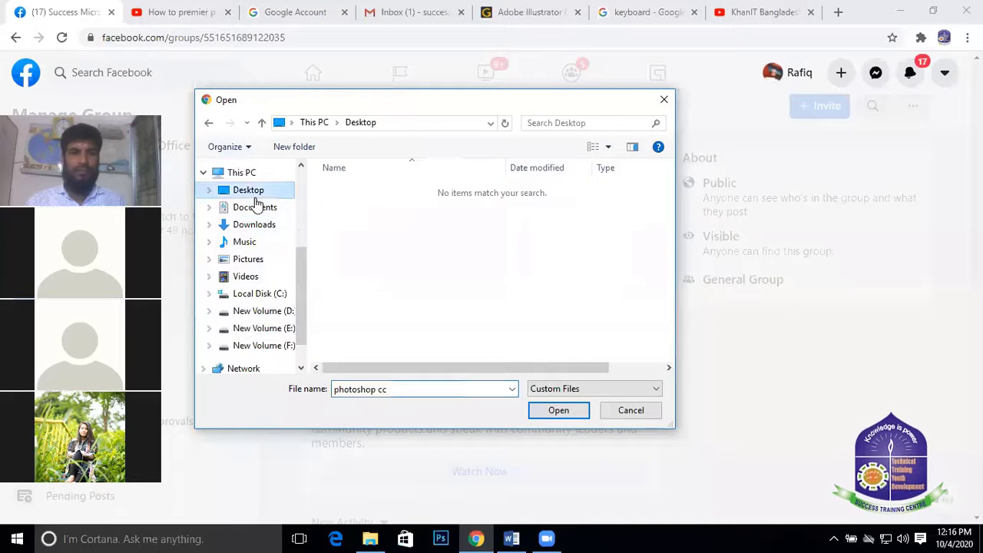
left_click(252, 207)
left_click(342, 250)
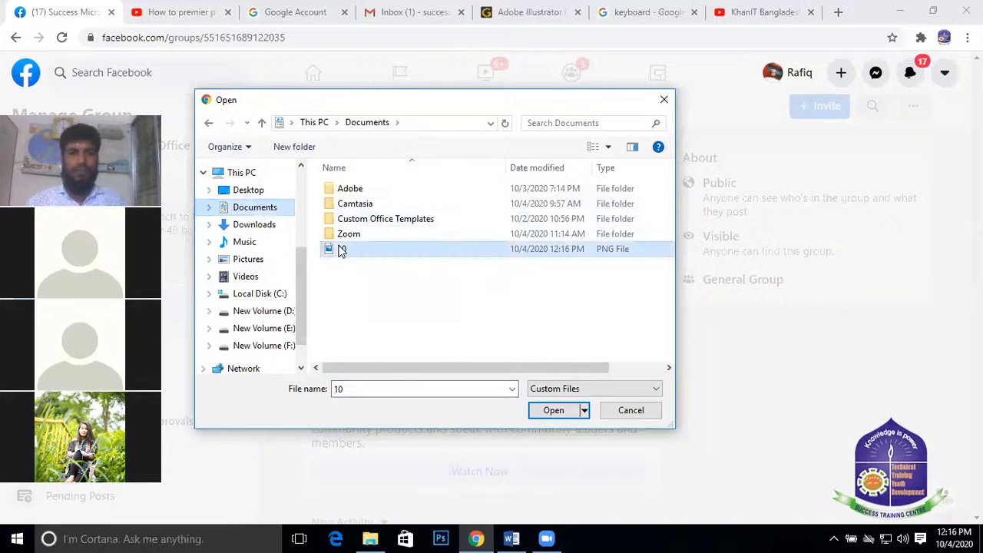
left_click(541, 416)
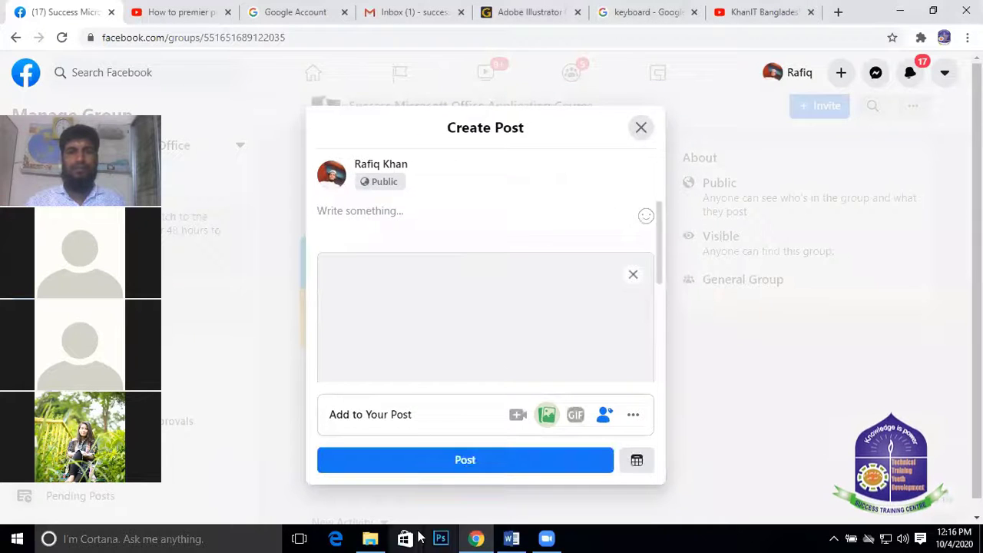
scroll(484, 307, "down", 3)
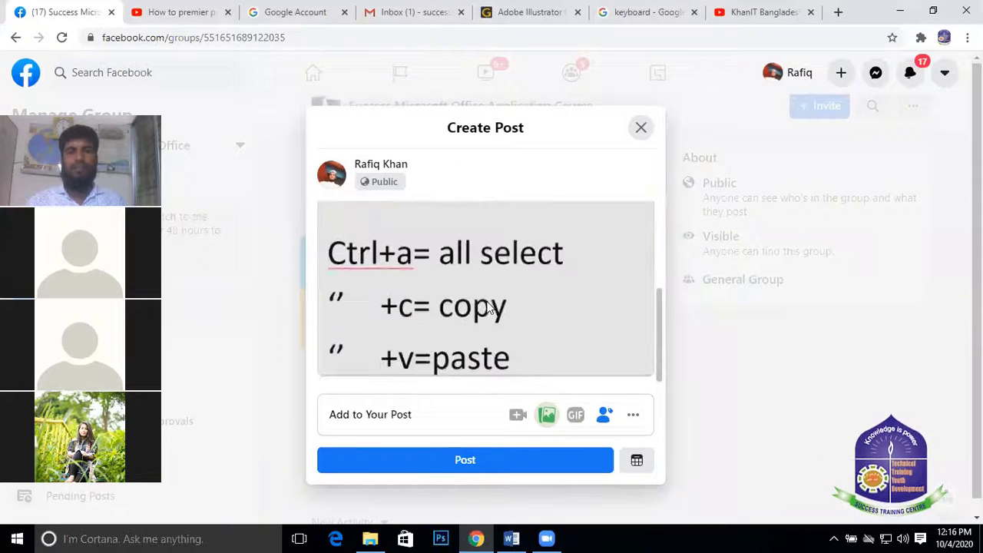
scroll(492, 307, "up", 2)
scroll(495, 297, "up", 3)
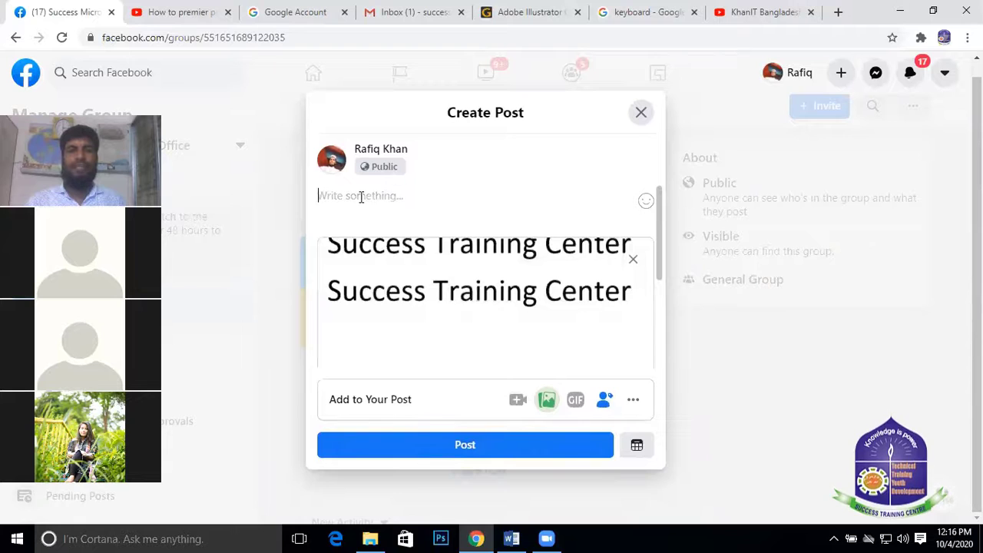
left_click(633, 261)
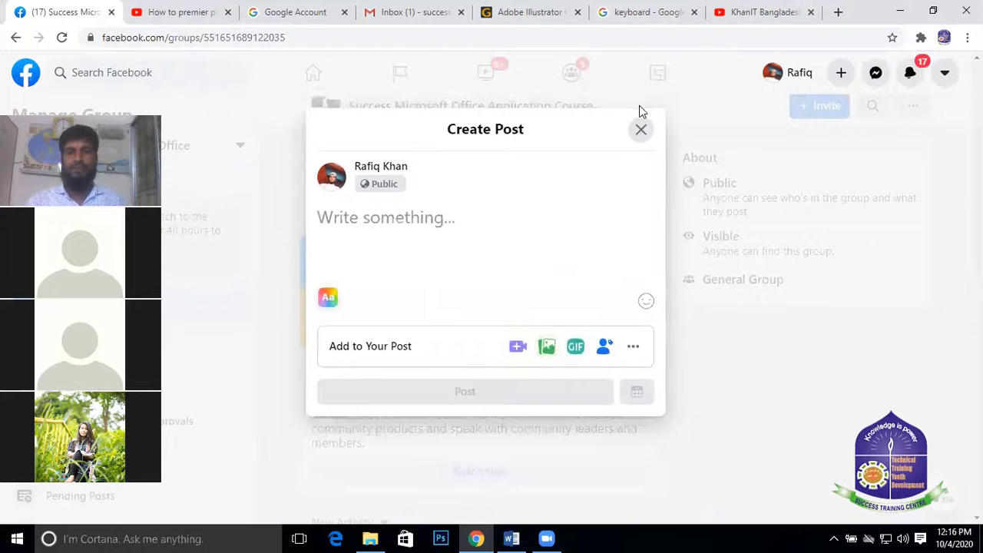
left_click(642, 131)
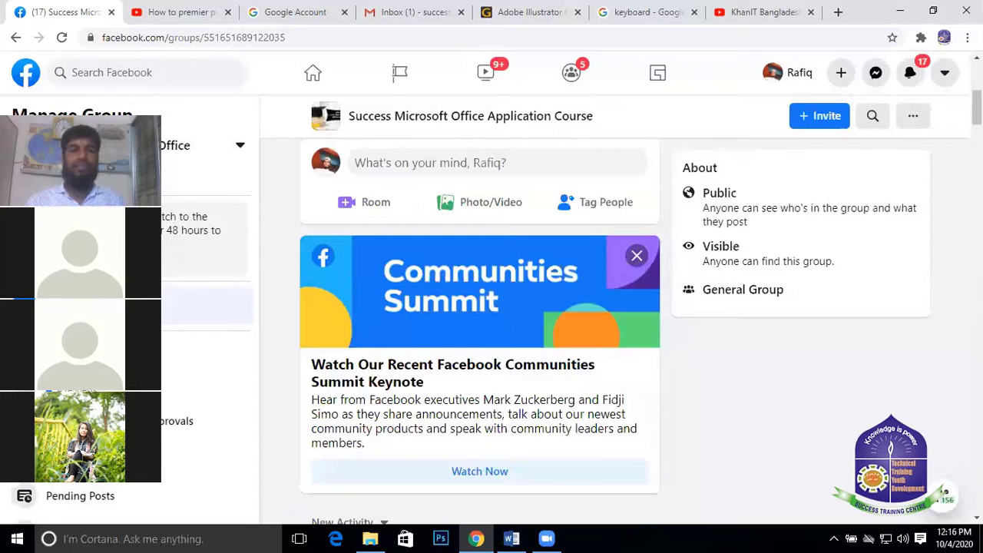
left_click(511, 538)
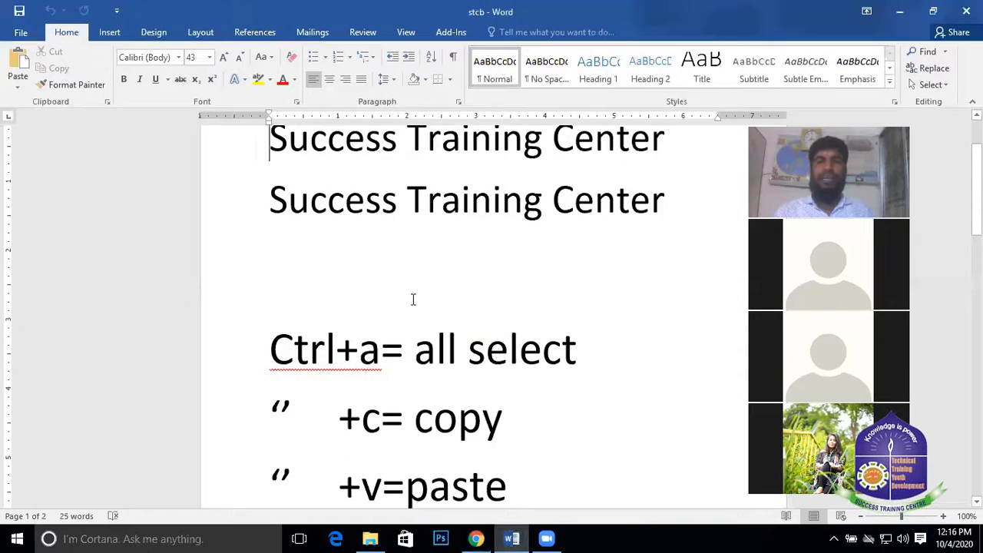
- Make both 'Success Training Center' heading lines red with a yellow highlight
scroll(338, 258, "up", 3)
left_click_drag(253, 218, 590, 328)
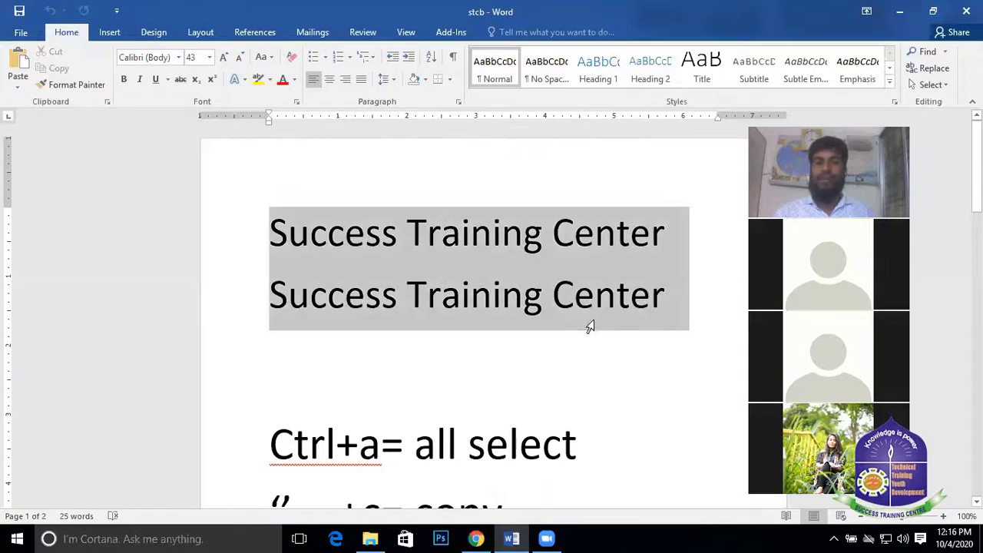
left_click(297, 80)
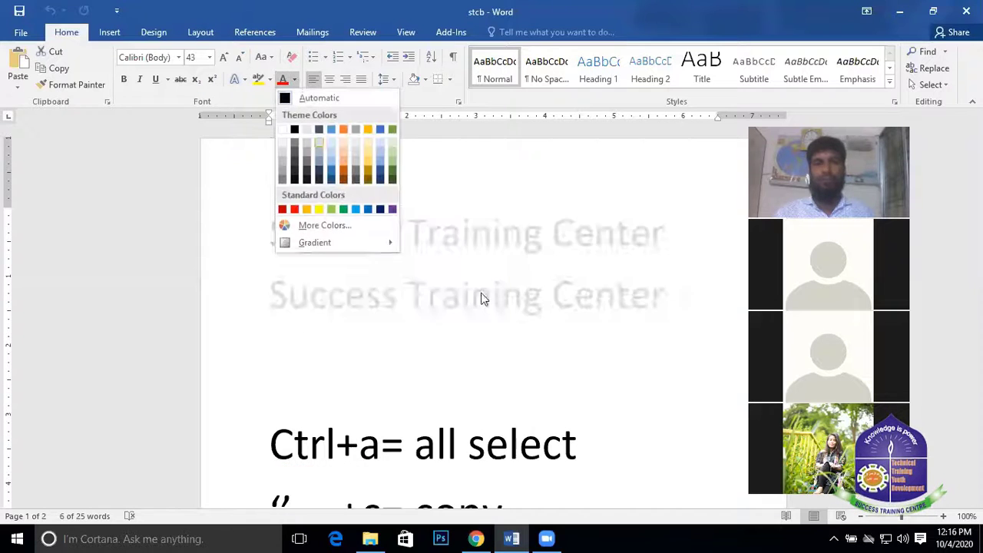
left_click(294, 209)
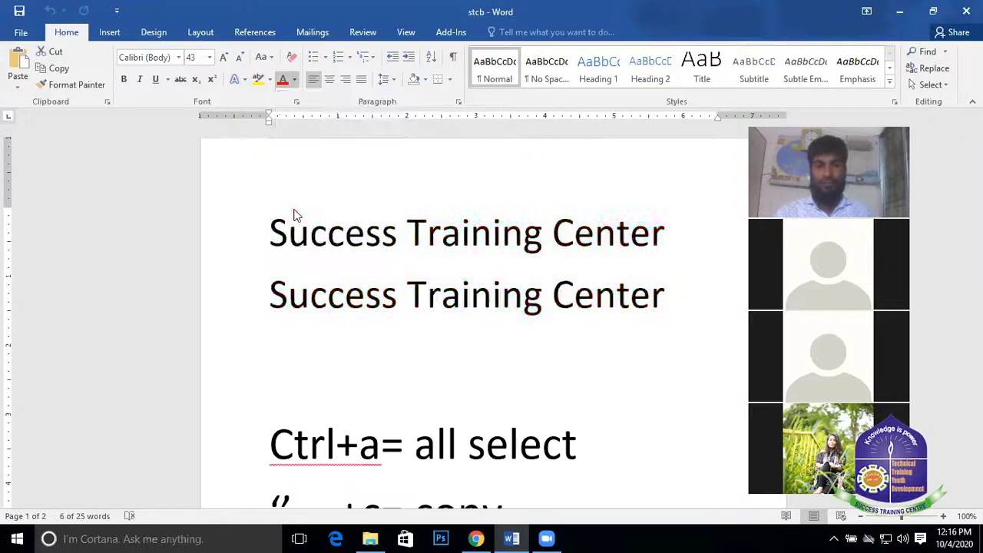
left_click(492, 294)
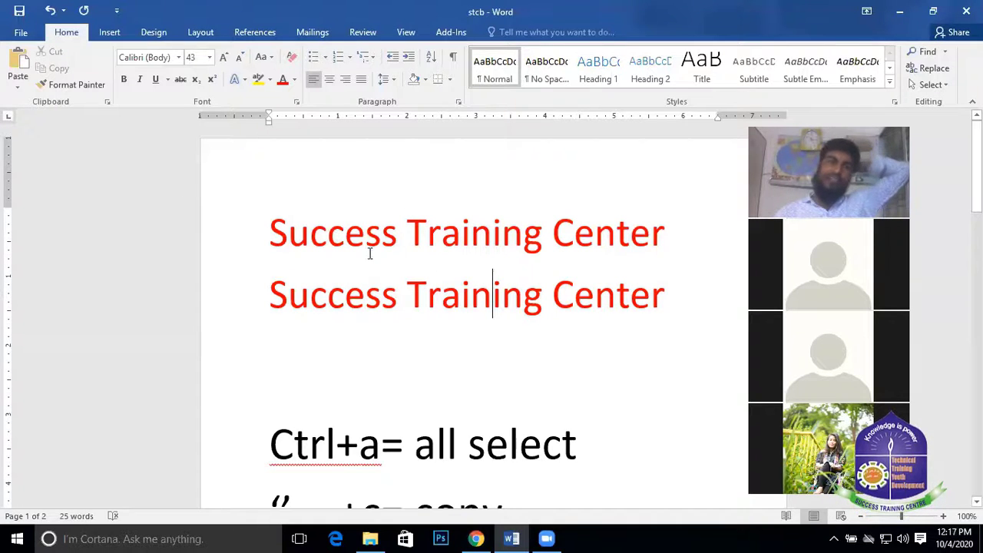
left_click_drag(269, 231, 691, 311)
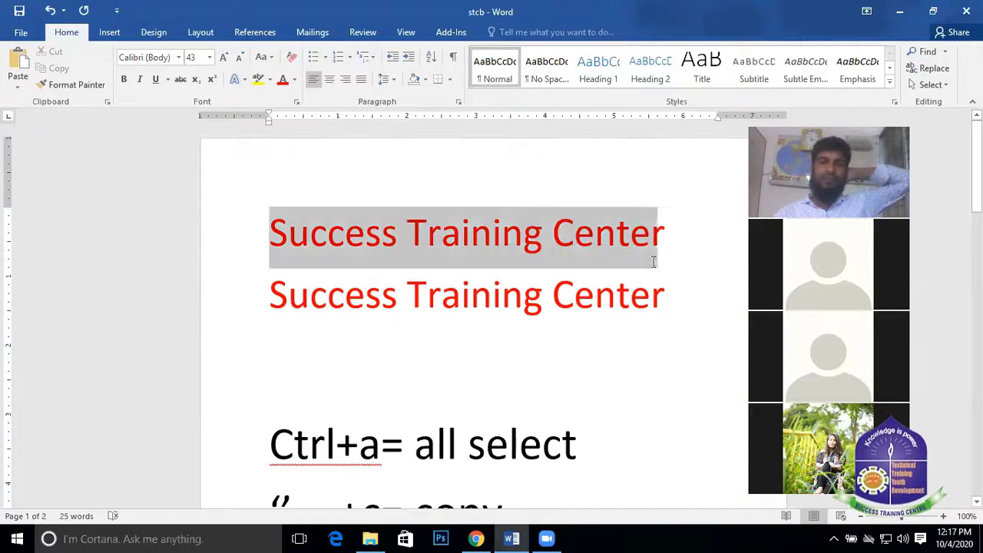
left_click(270, 80)
left_click(260, 98)
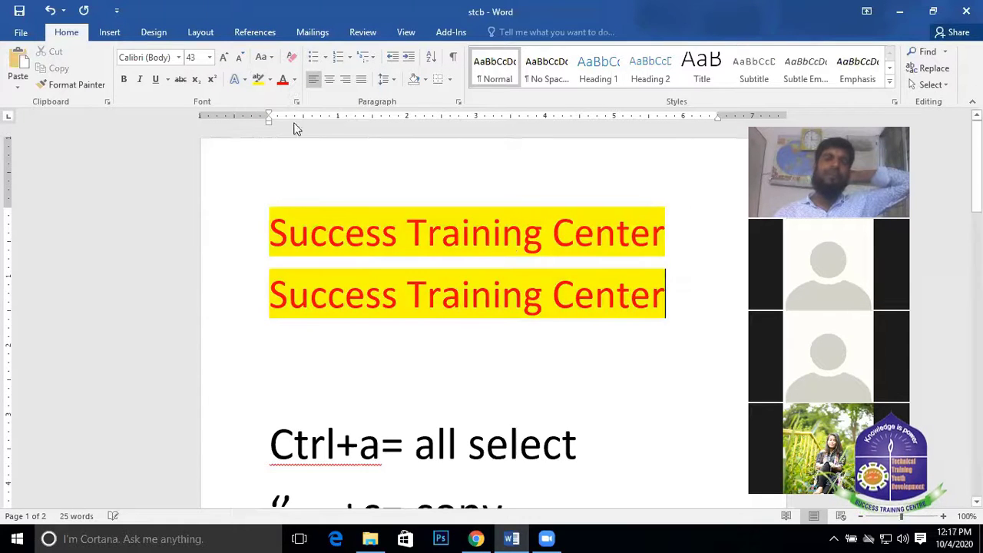
- Color the 'Ctrl+a= all select' line blue
scroll(399, 267, "down", 3)
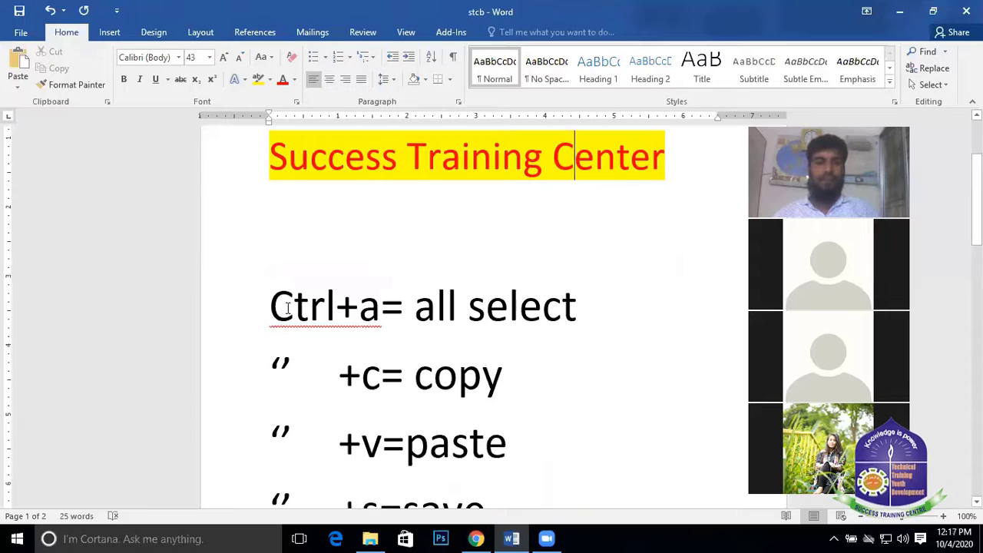
left_click_drag(314, 308, 656, 337)
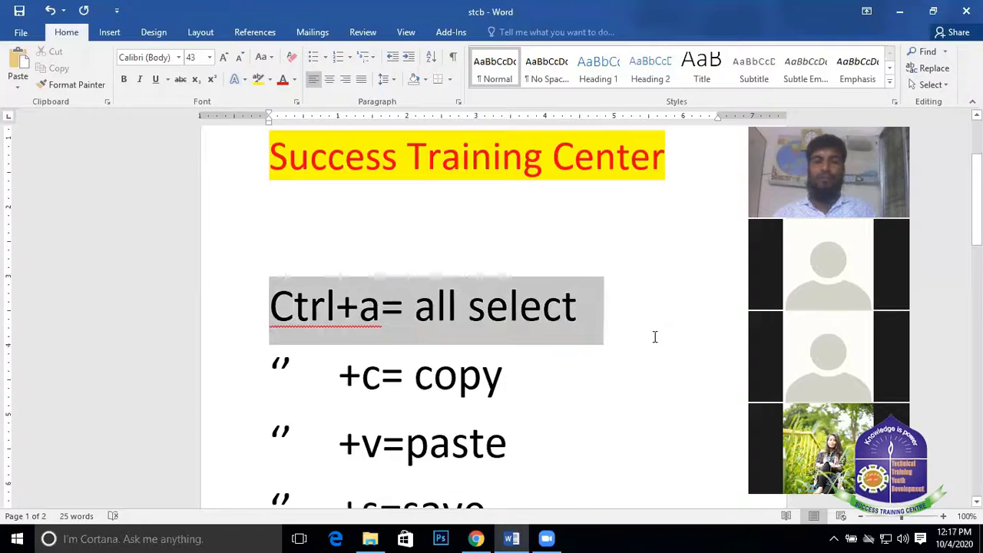
left_click(294, 79)
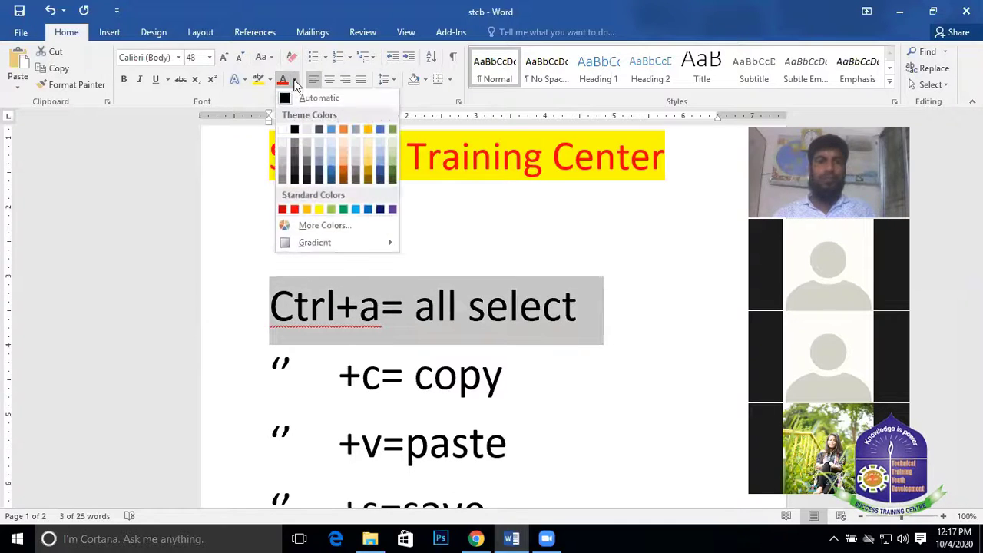
left_click(367, 210)
- Color the shortcut lines from '+c= copy' down through undo green
scroll(402, 276, "down", 2)
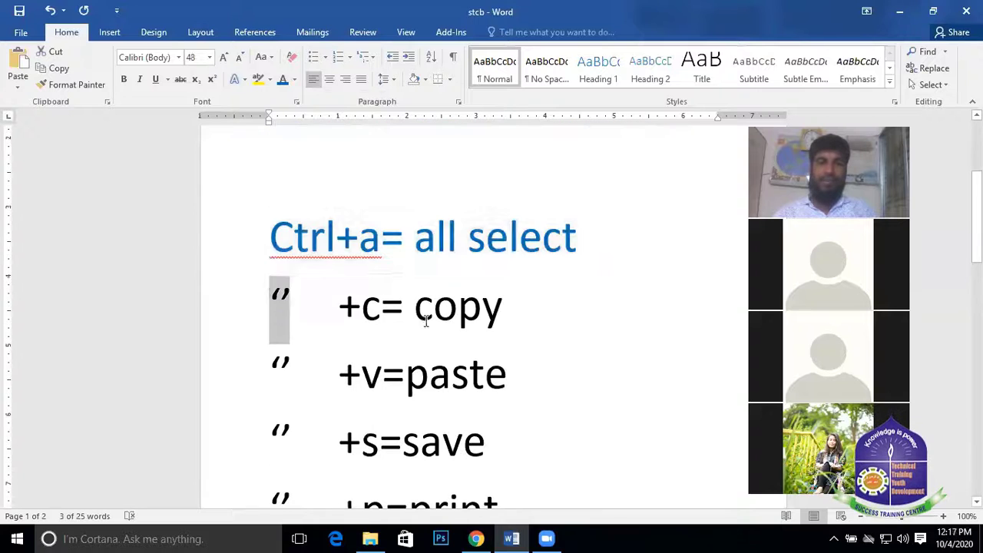
left_click_drag(269, 290, 524, 425)
left_click_drag(538, 484, 541, 508)
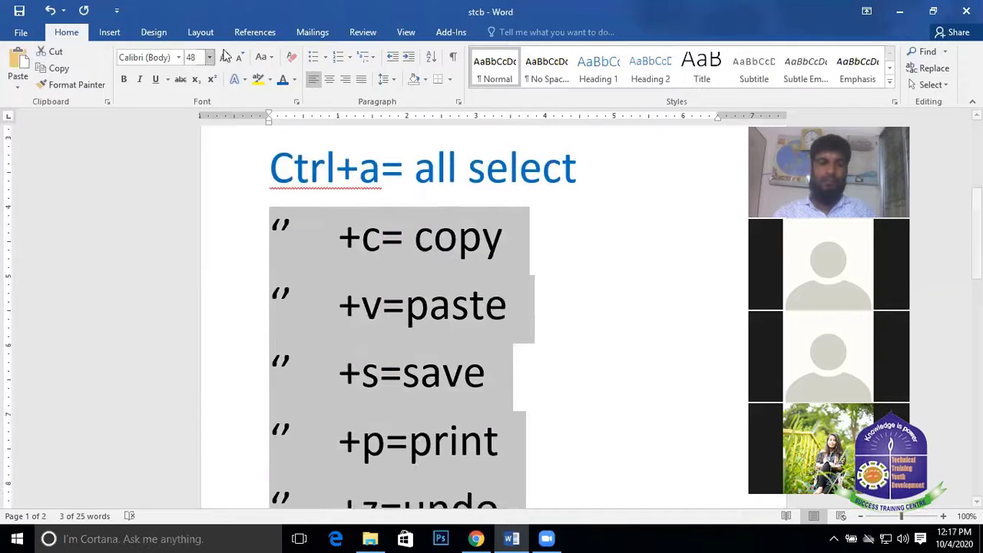
left_click(296, 81)
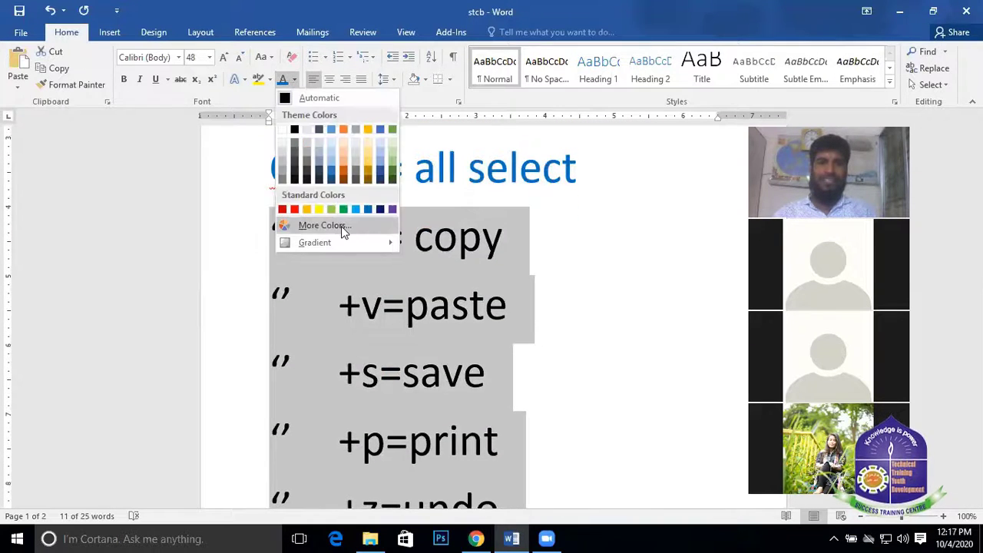
left_click(346, 207)
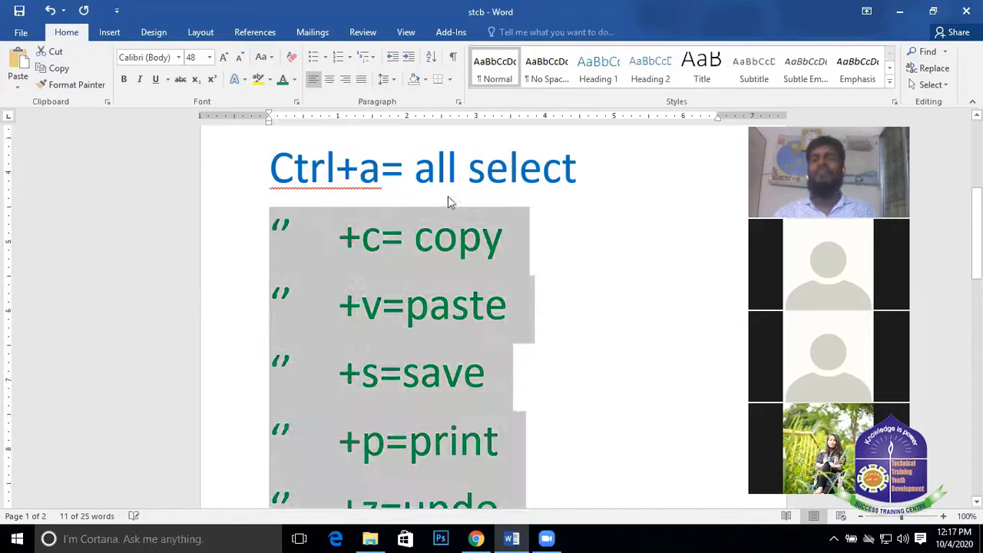
- Color the four page-2 shortcut lines yellow, then change them to red
scroll(449, 196, "down", 3)
scroll(451, 196, "down", 3)
scroll(445, 202, "down", 1)
scroll(368, 197, "down", 2)
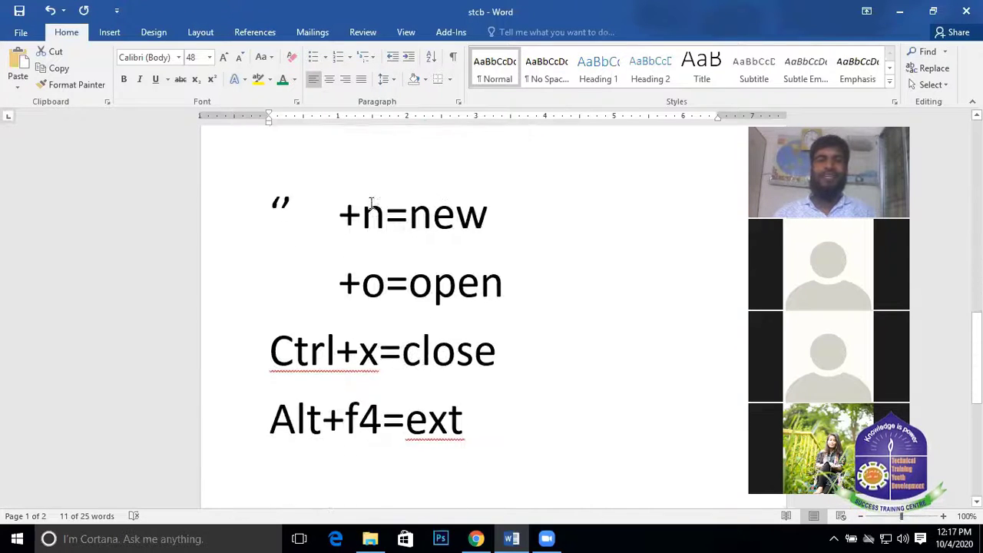
left_click_drag(264, 195, 491, 426)
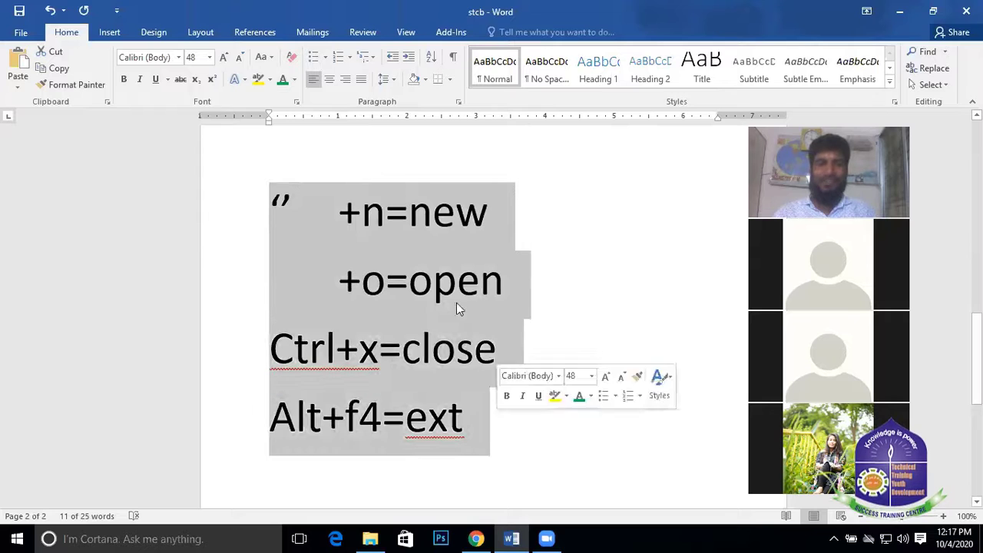
left_click(293, 82)
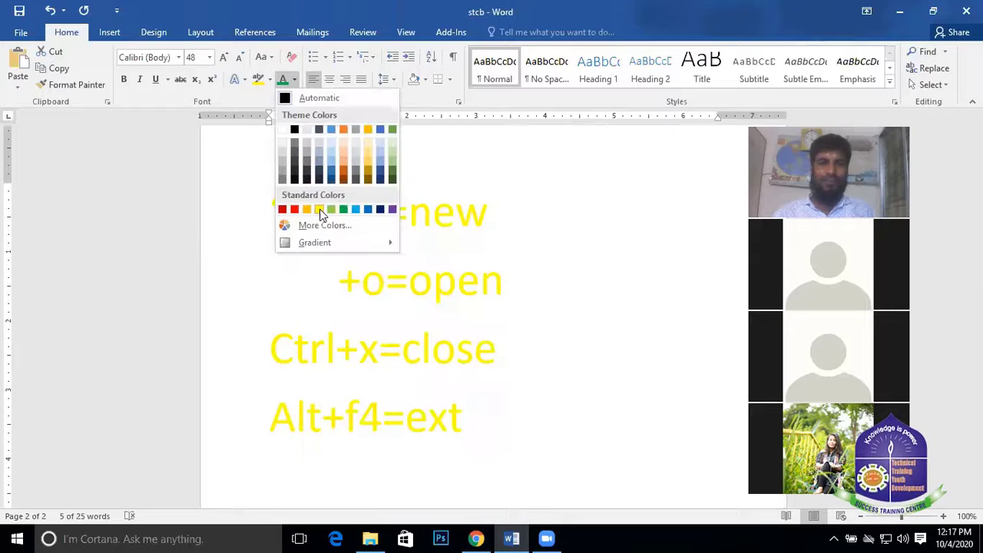
left_click(320, 208)
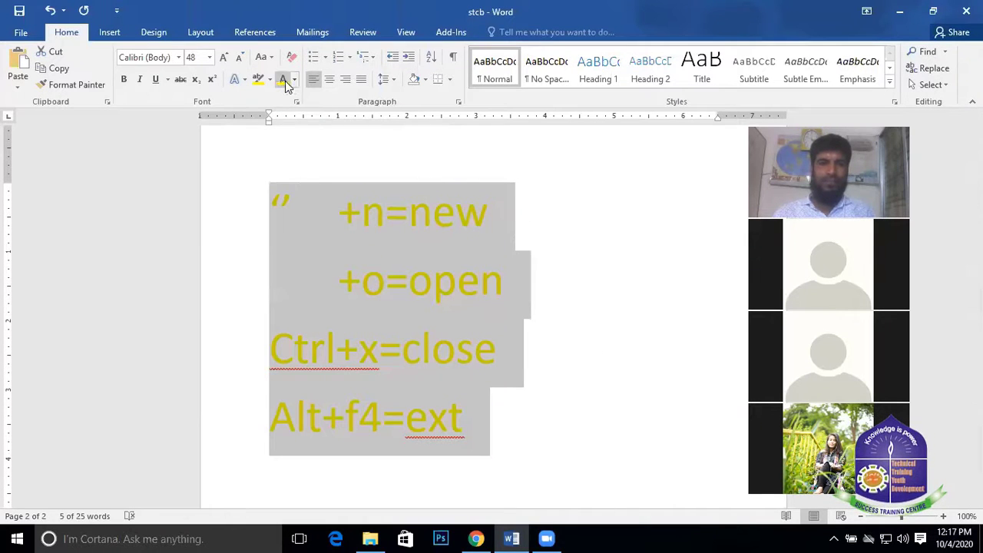
left_click(292, 81)
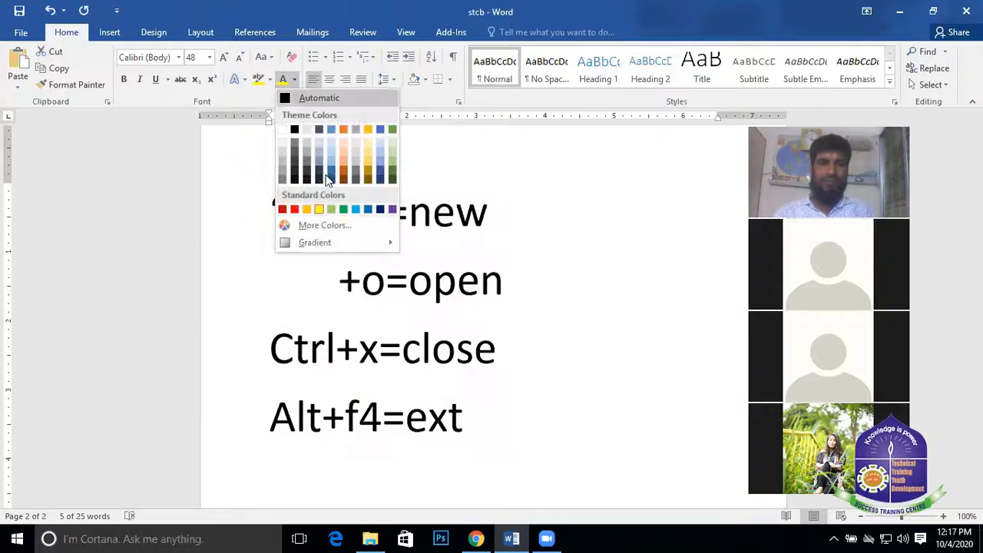
left_click(298, 209)
left_click(577, 223)
scroll(514, 265, "down", 3)
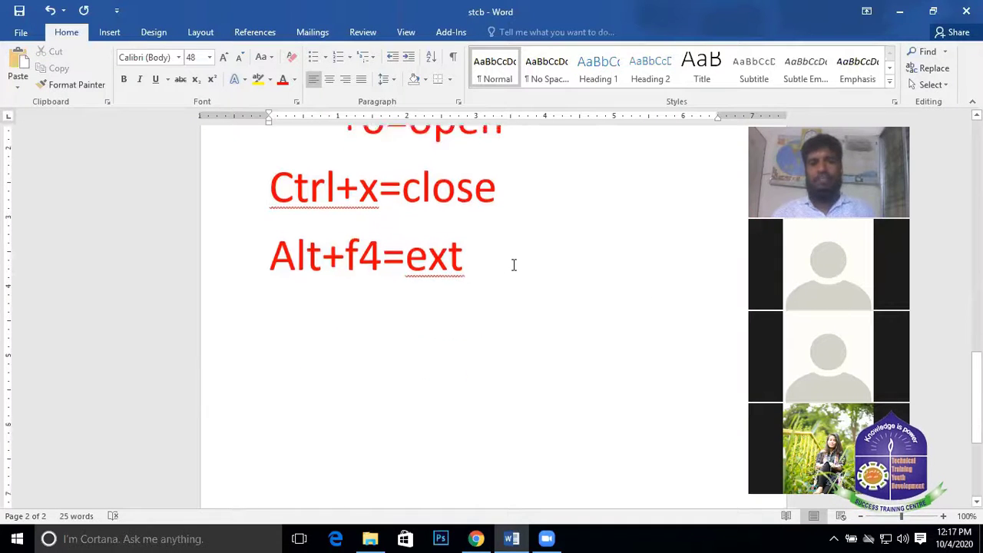
scroll(556, 380, "up", 1)
scroll(550, 355, "up", 3)
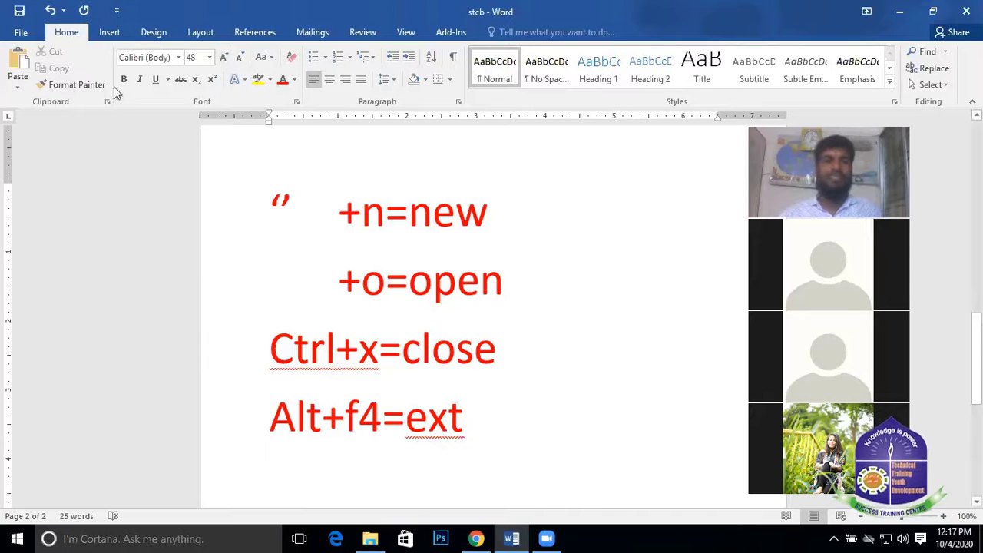
left_click(109, 32)
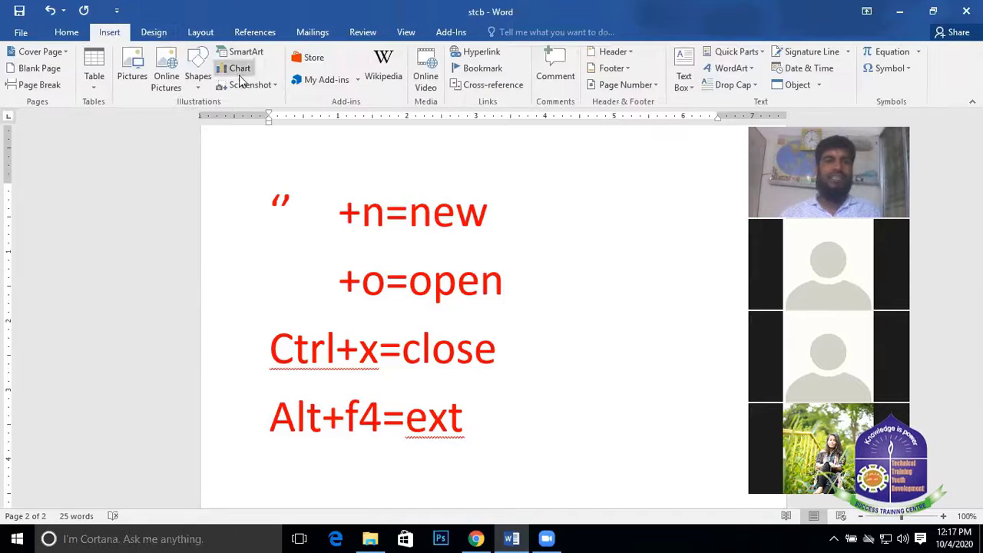
left_click(271, 87)
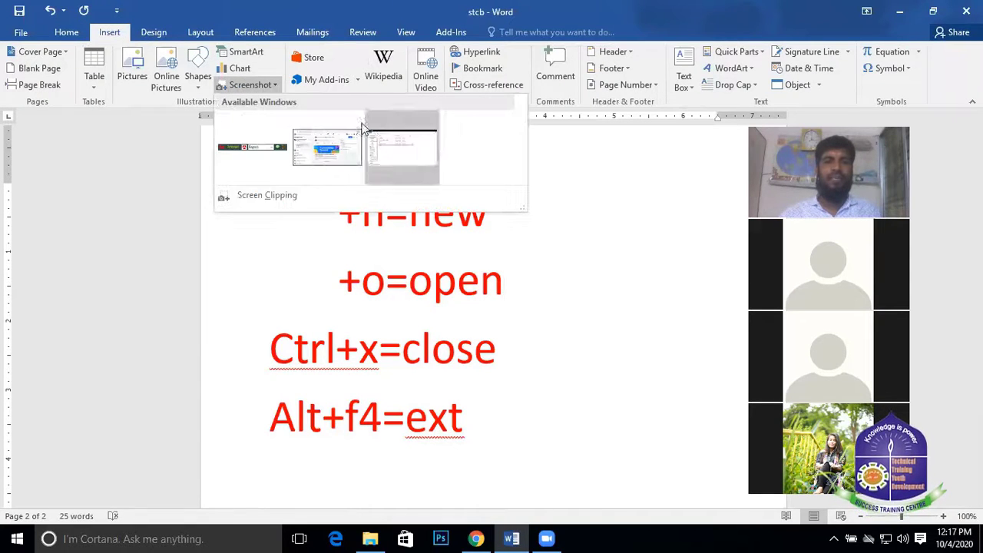
left_click(437, 149)
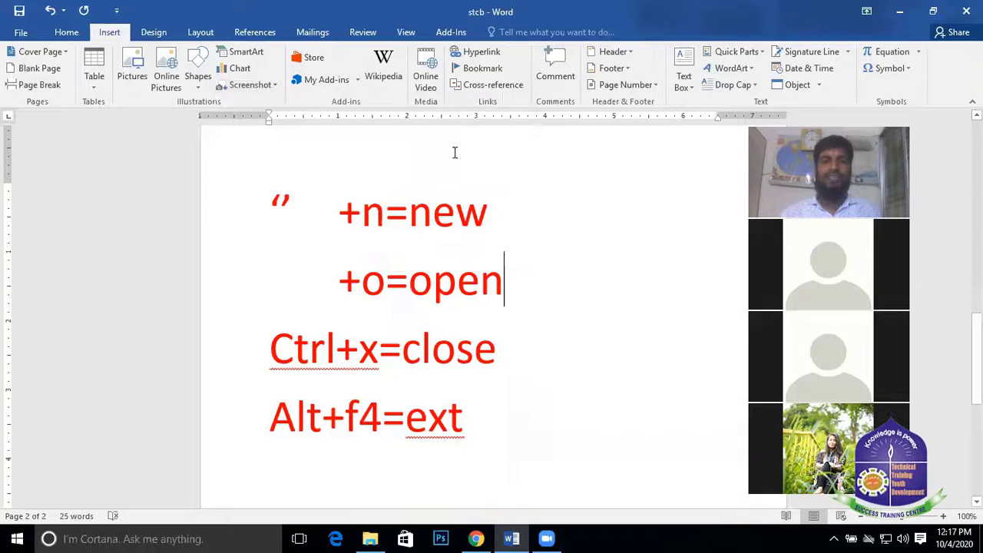
scroll(430, 257, "down", 3)
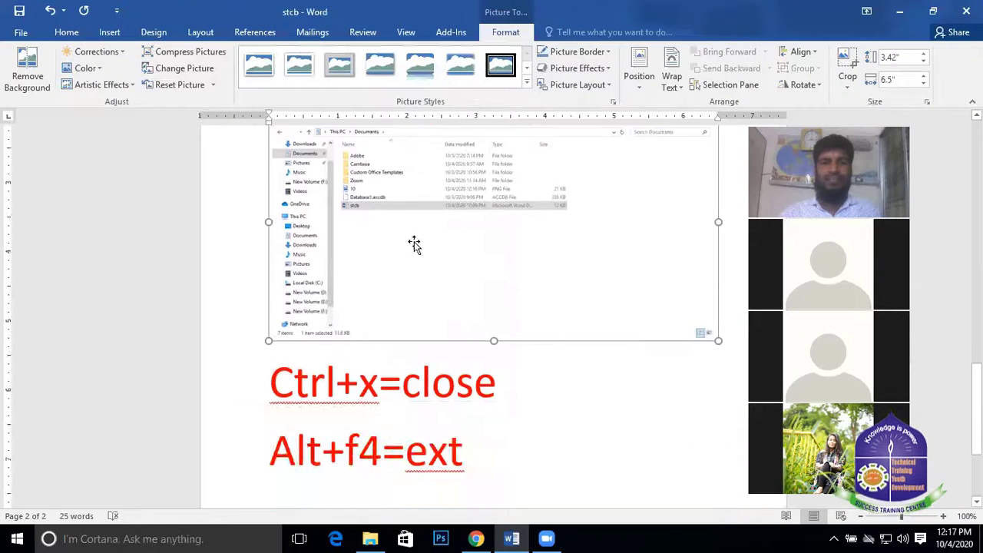
scroll(408, 222, "up", 3)
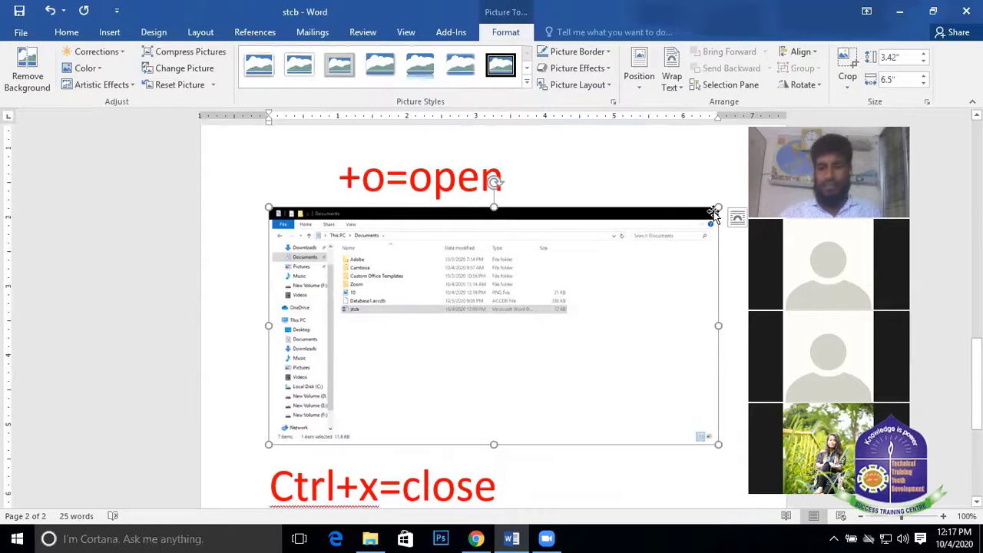
key("Delete")
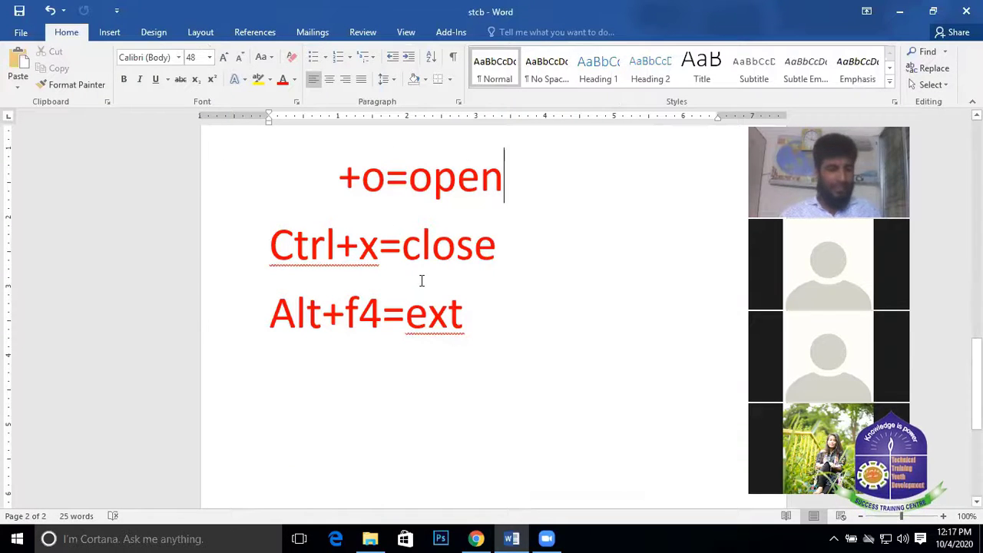
- Create a new blank document and insert a screen clipping of the red shortcut lines
key("ctrl+n")
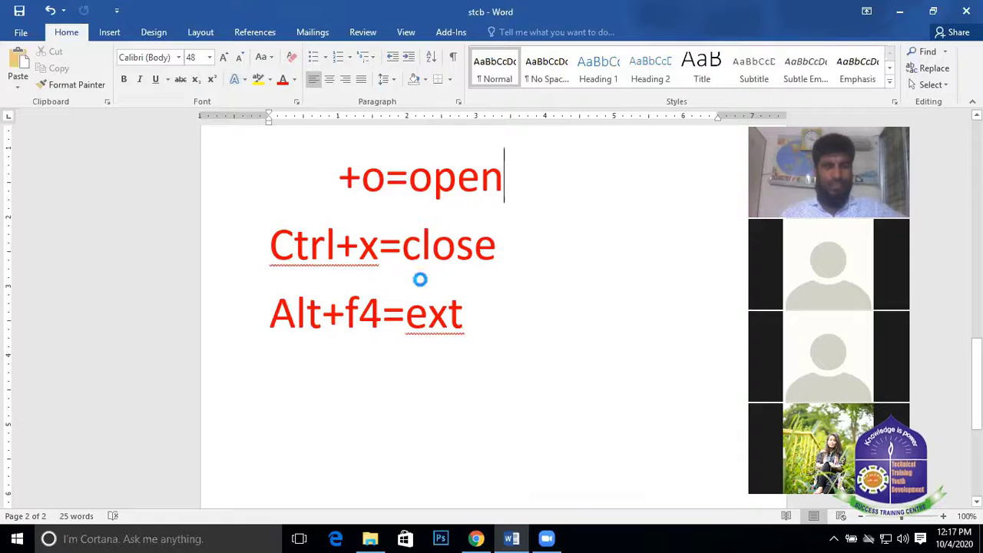
left_click(111, 34)
left_click(273, 85)
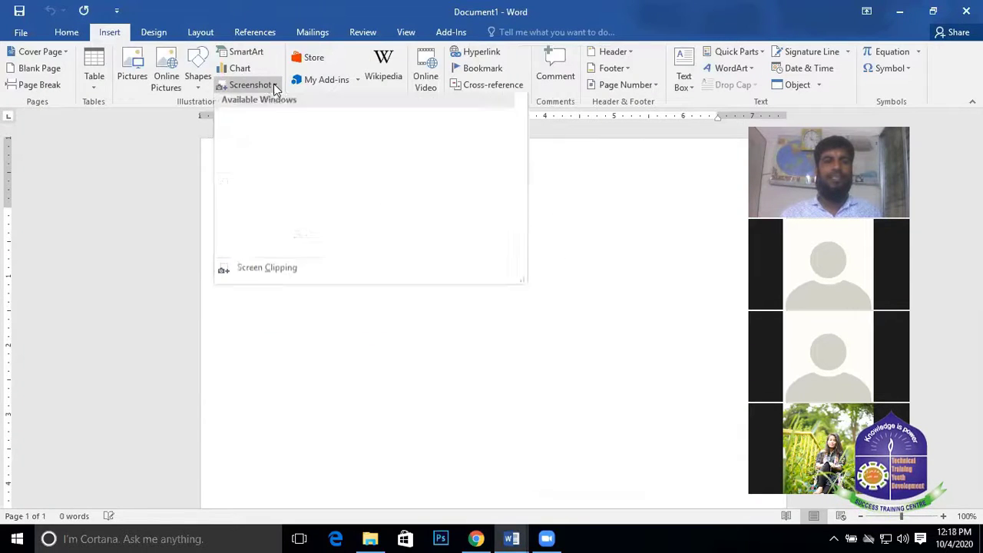
left_click(257, 194)
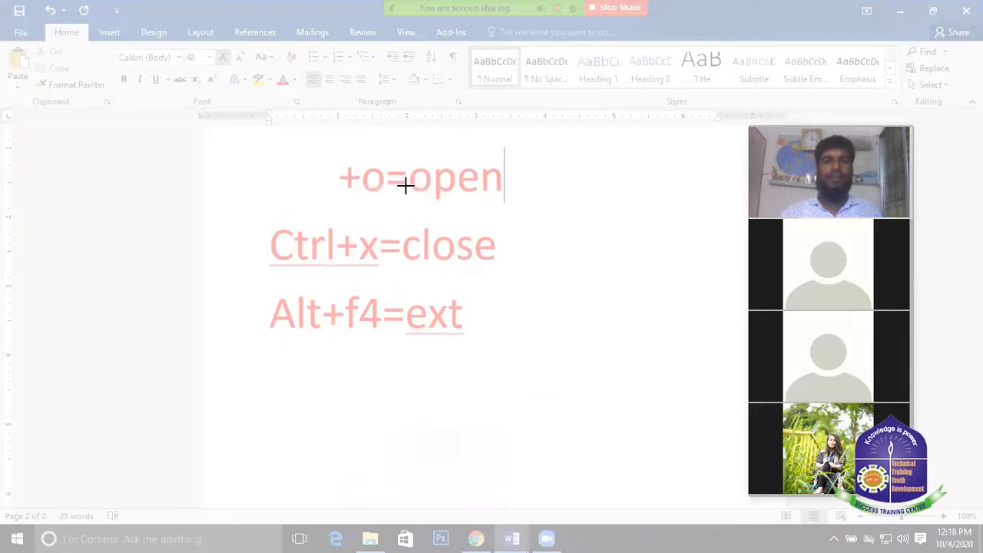
mouse_move(230, 136)
left_mouse_down()
mouse_move(506, 344)
mouse_move(520, 340)
left_mouse_up()
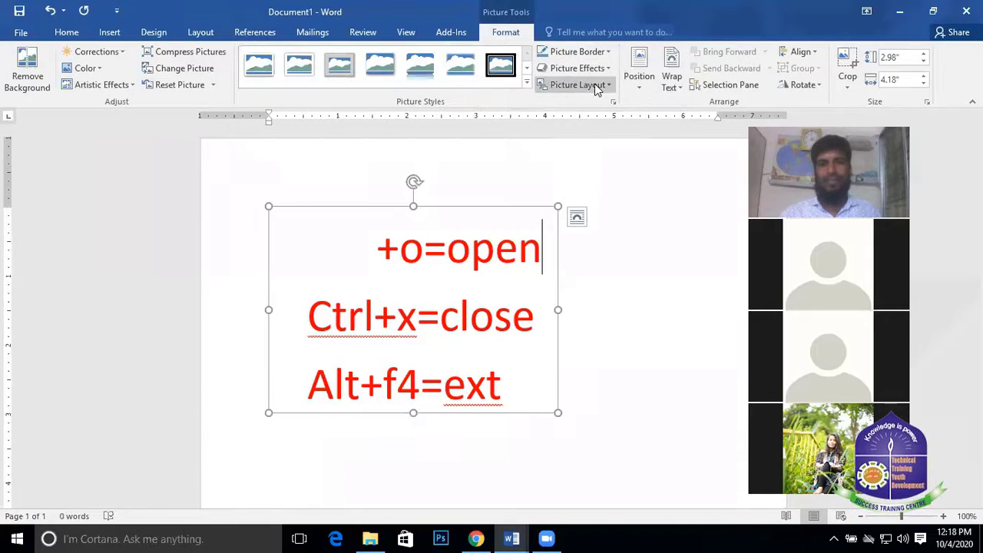
- Give the clipped picture text-wrapping position, move it lower, then delete it
left_click(639, 84)
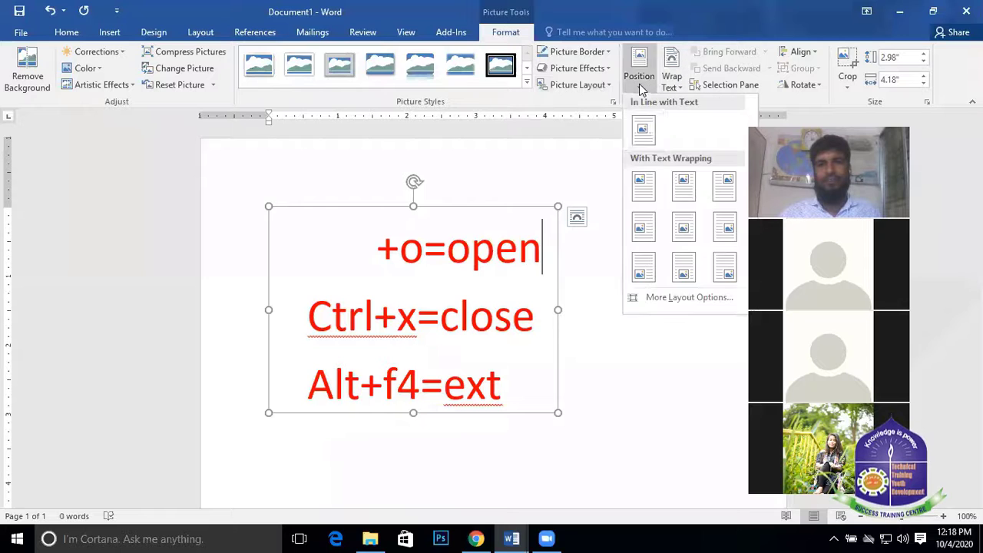
left_click(689, 184)
mouse_move(504, 258)
left_mouse_down()
mouse_move(584, 276)
mouse_move(461, 207)
mouse_move(435, 225)
mouse_move(527, 373)
mouse_move(557, 399)
mouse_move(555, 278)
left_mouse_up()
scroll(417, 215, "down", 4)
scroll(540, 217, "down", 5)
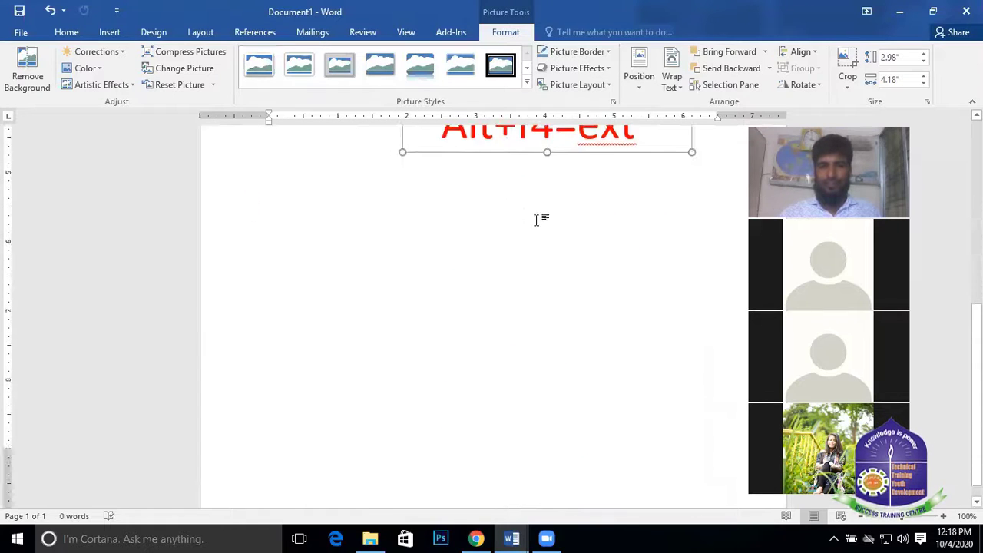
scroll(556, 284, "up", 3)
left_click_drag(551, 222, 529, 397)
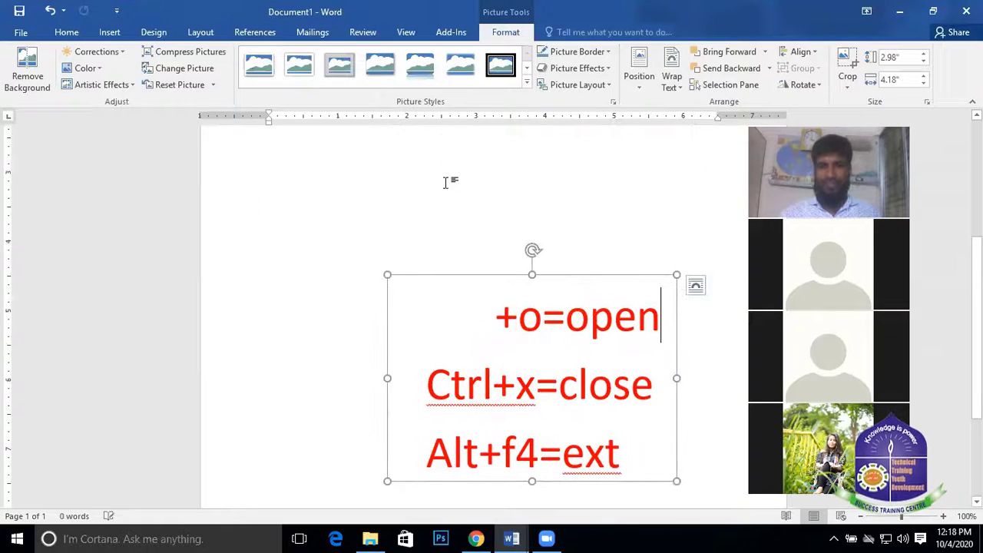
scroll(421, 192, "down", 3)
scroll(460, 207, "down", 1)
scroll(504, 220, "up", 3)
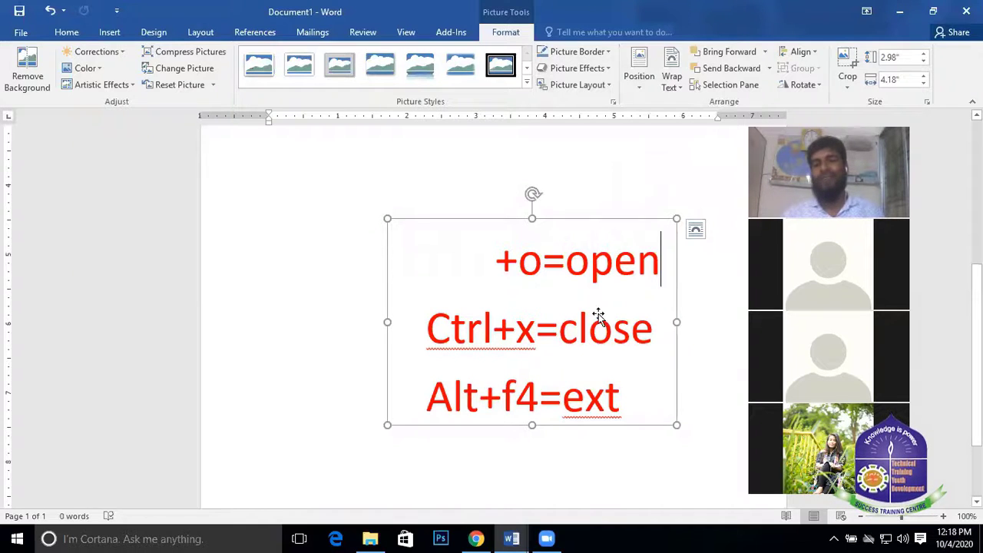
key("Delete")
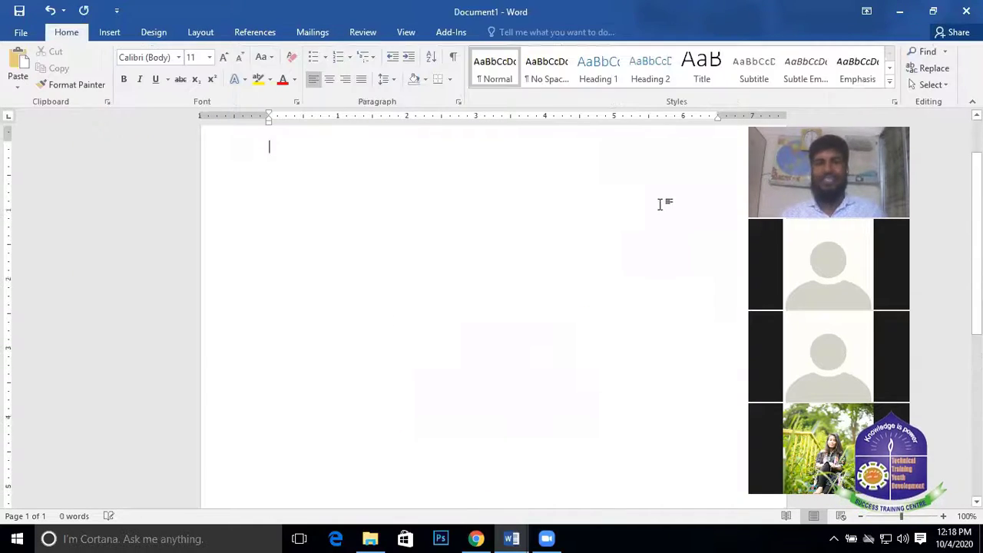